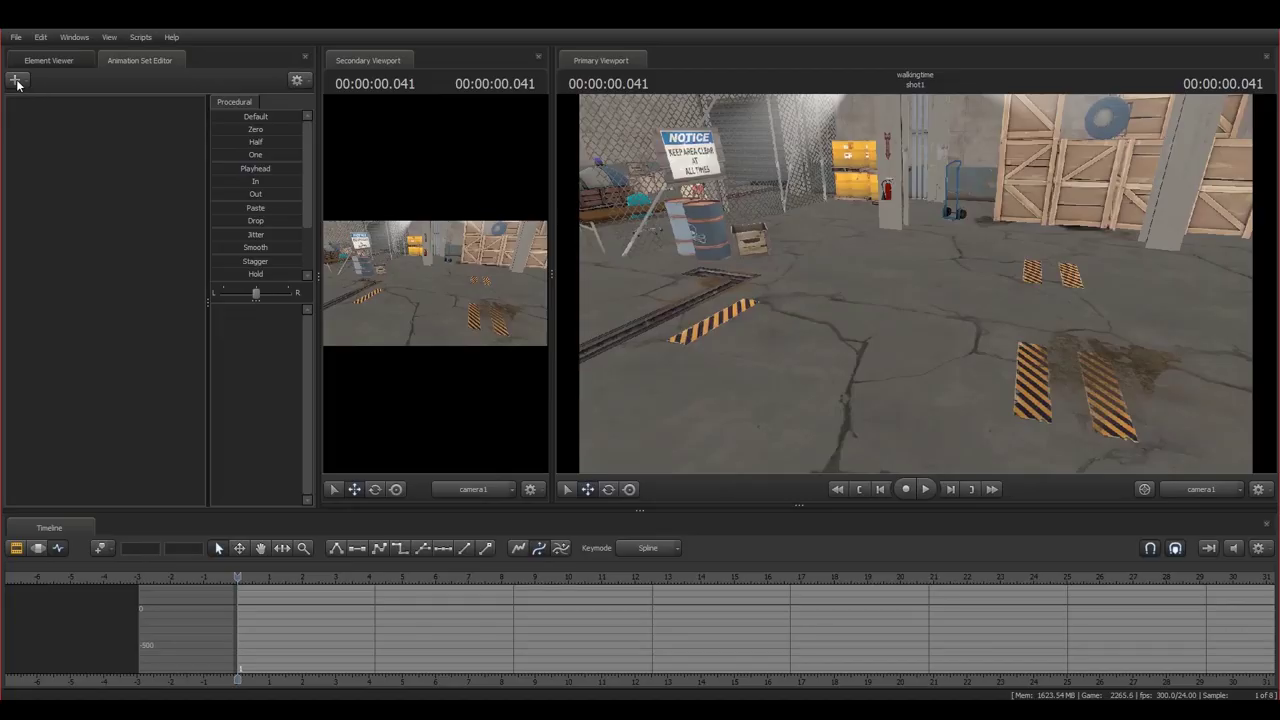
- Create an animation set for a new model using player\hwm\scout.mdl
click(16, 81)
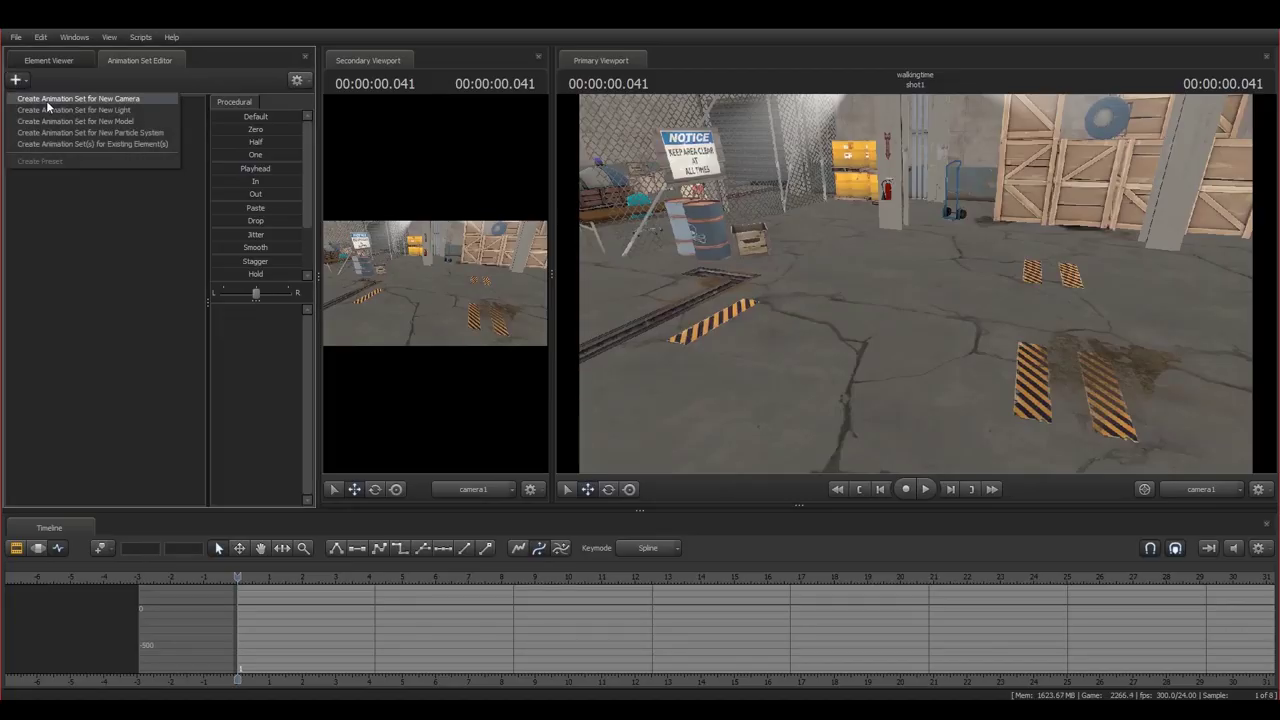
click(115, 122)
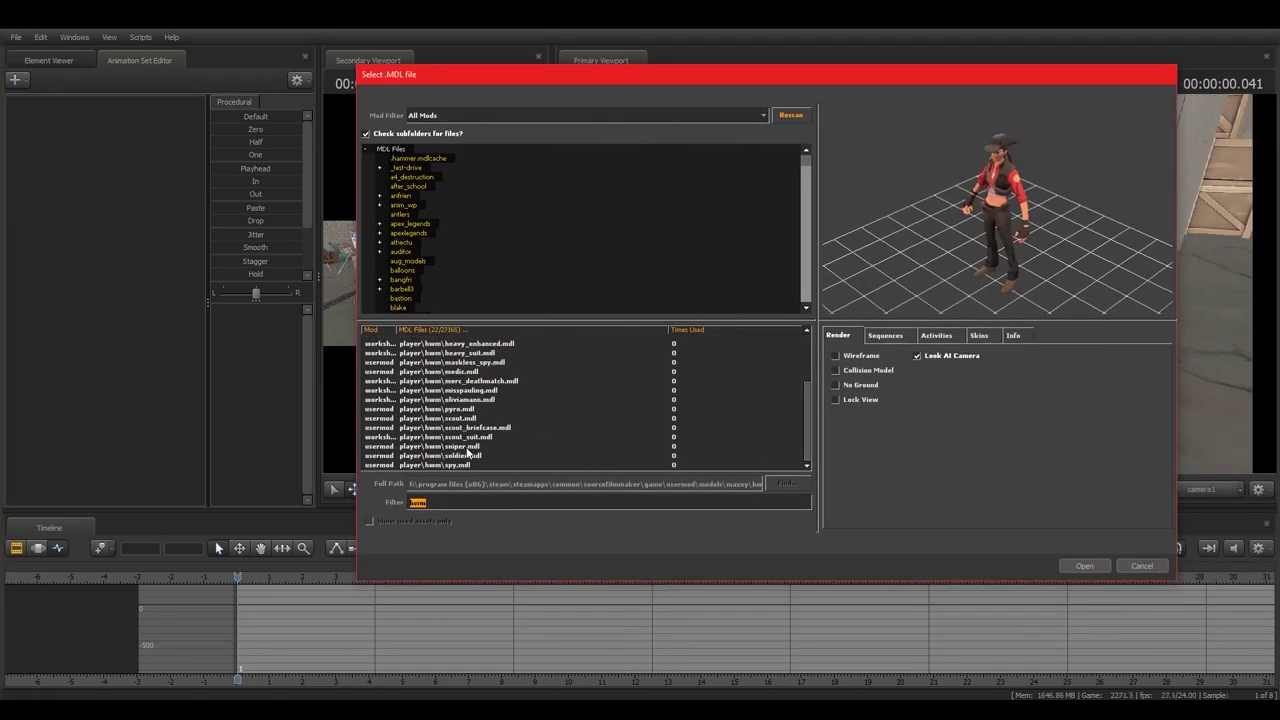
click(462, 419)
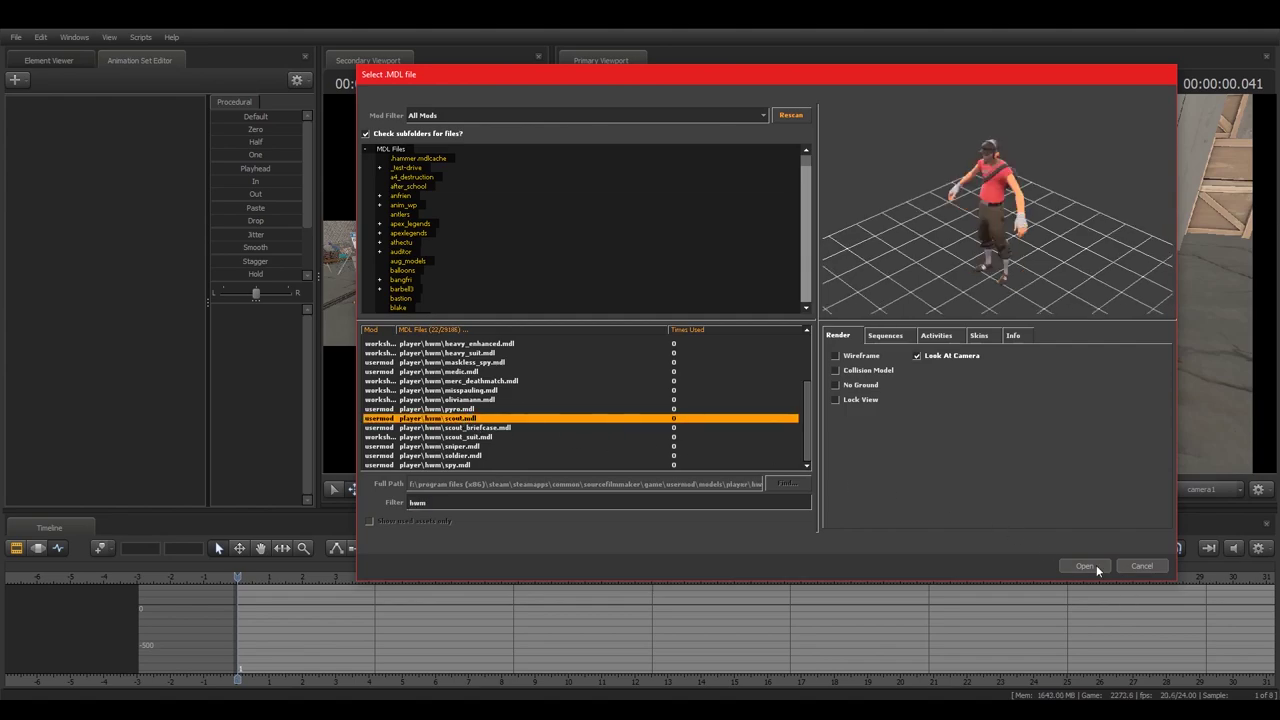
click(1085, 566)
- Select the scout's rootTransform and rotate the model so it stands in profile to camera1
key(q)
key(F2)
key(F4)
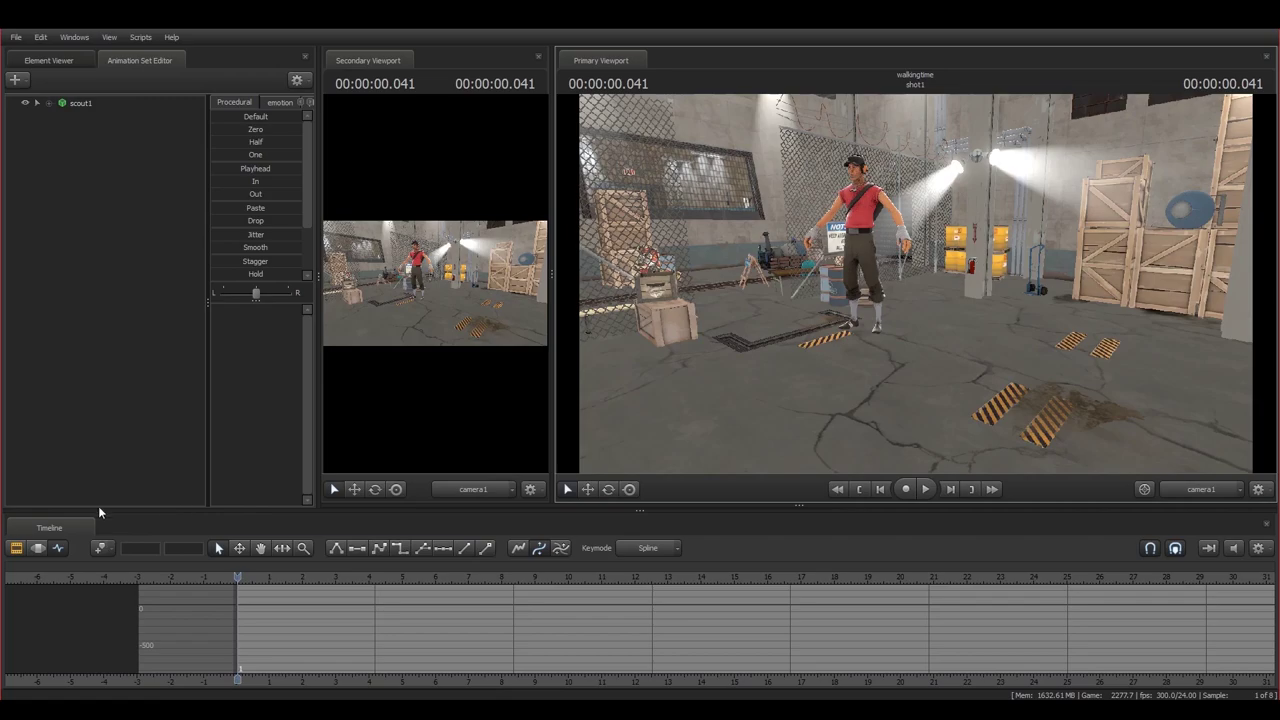
click(857, 336)
drag(861, 331, 846, 364)
key(w)
key(e)
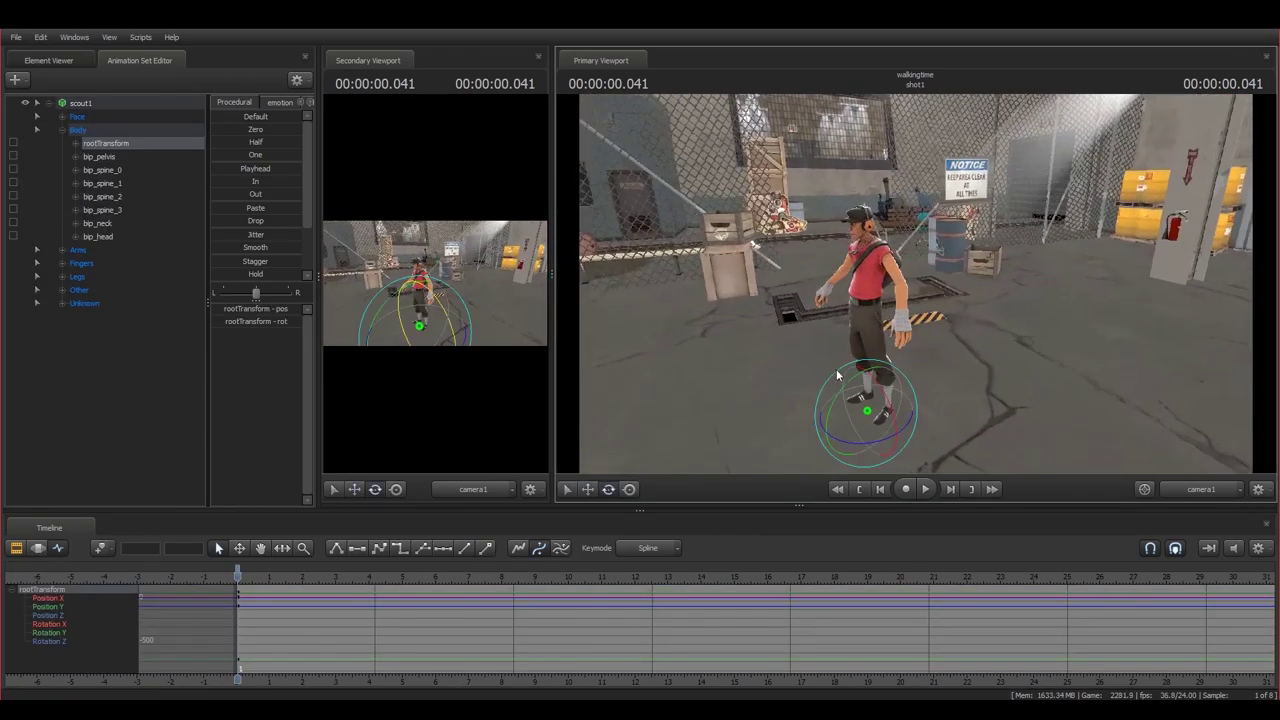
drag(866, 448, 979, 389)
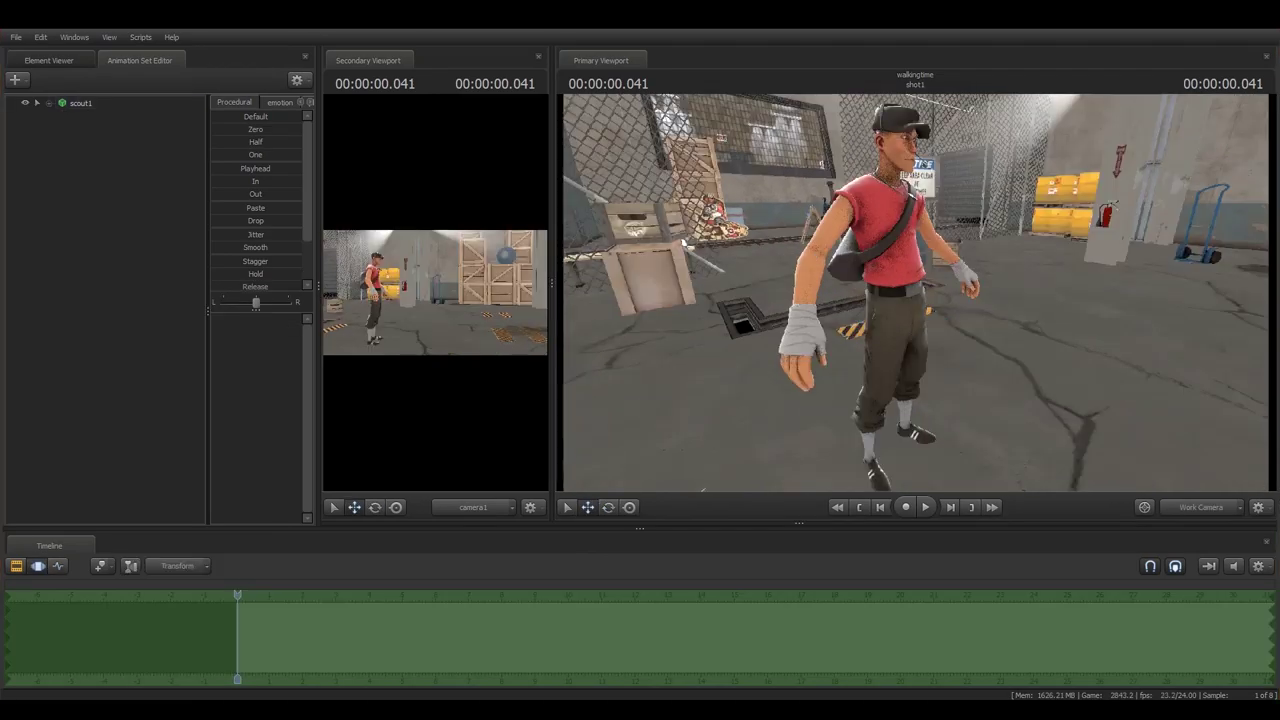
- Examine the scout's default skeleton by selecting its pelvis, hip and knee bones in turn
drag(1048, 308, 733, 249)
ctrl+click(935, 272)
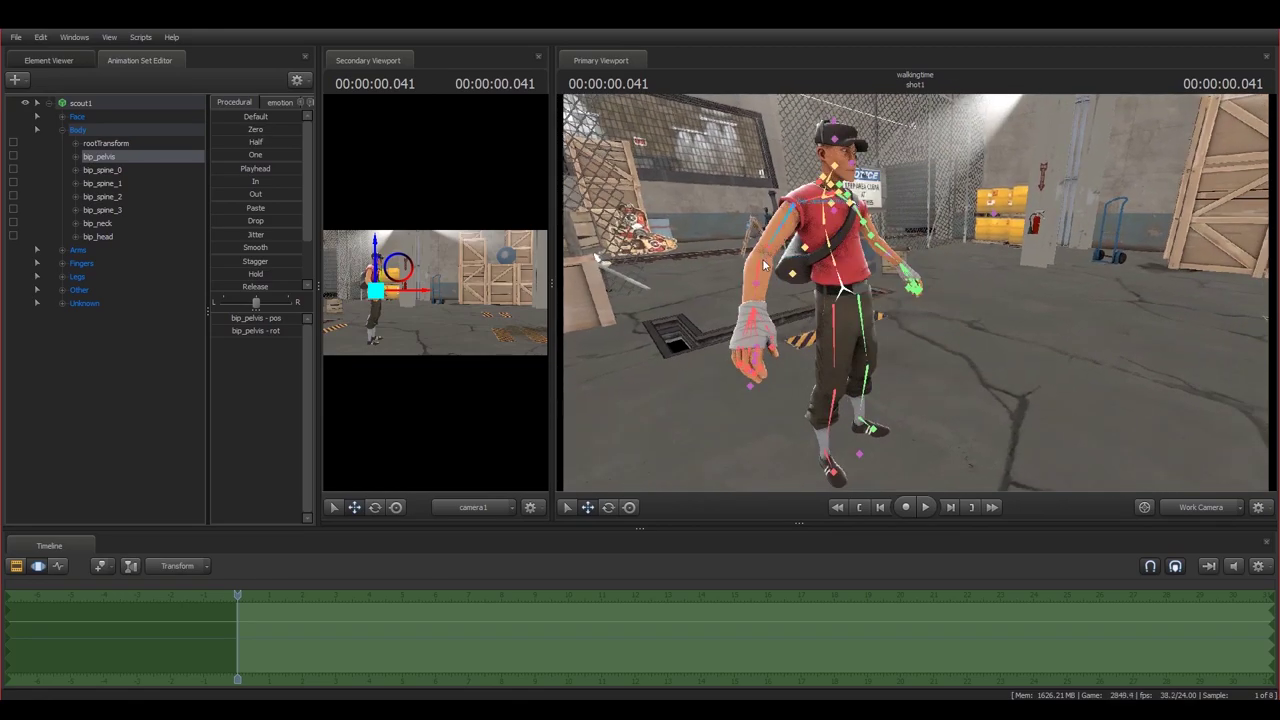
drag(1020, 322, 943, 336)
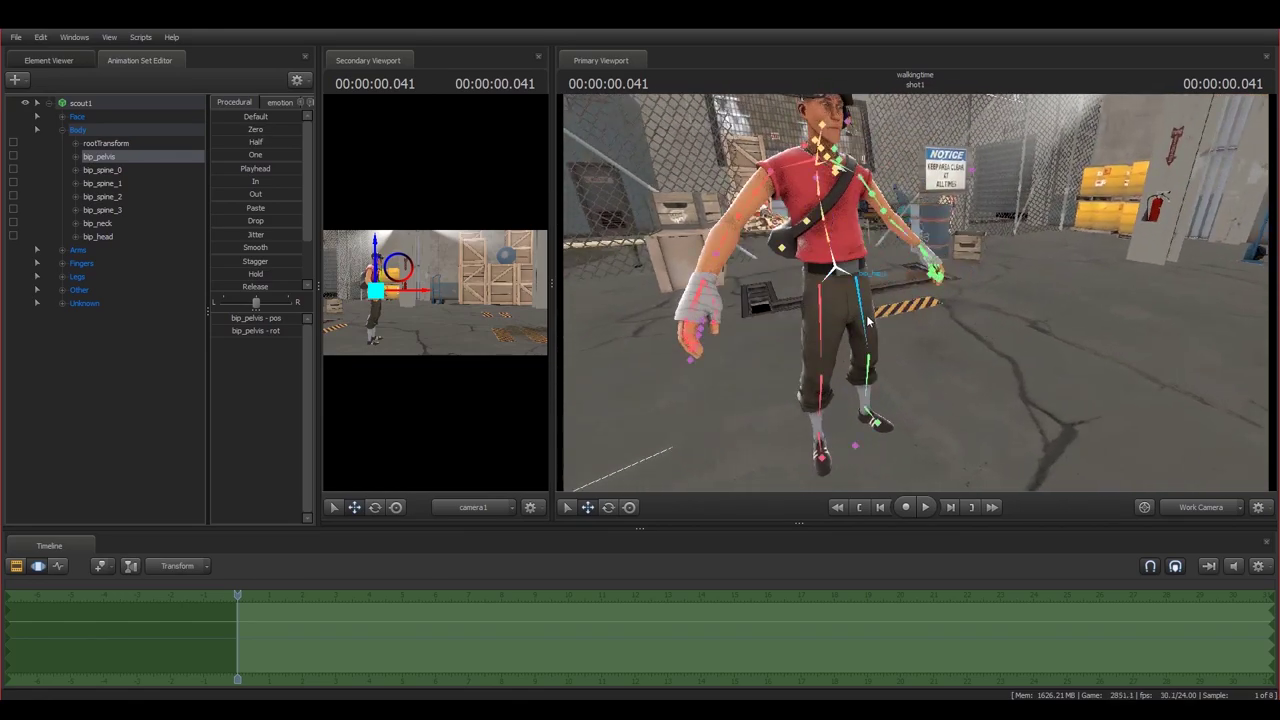
ctrl+click(867, 321)
ctrl+click(946, 374)
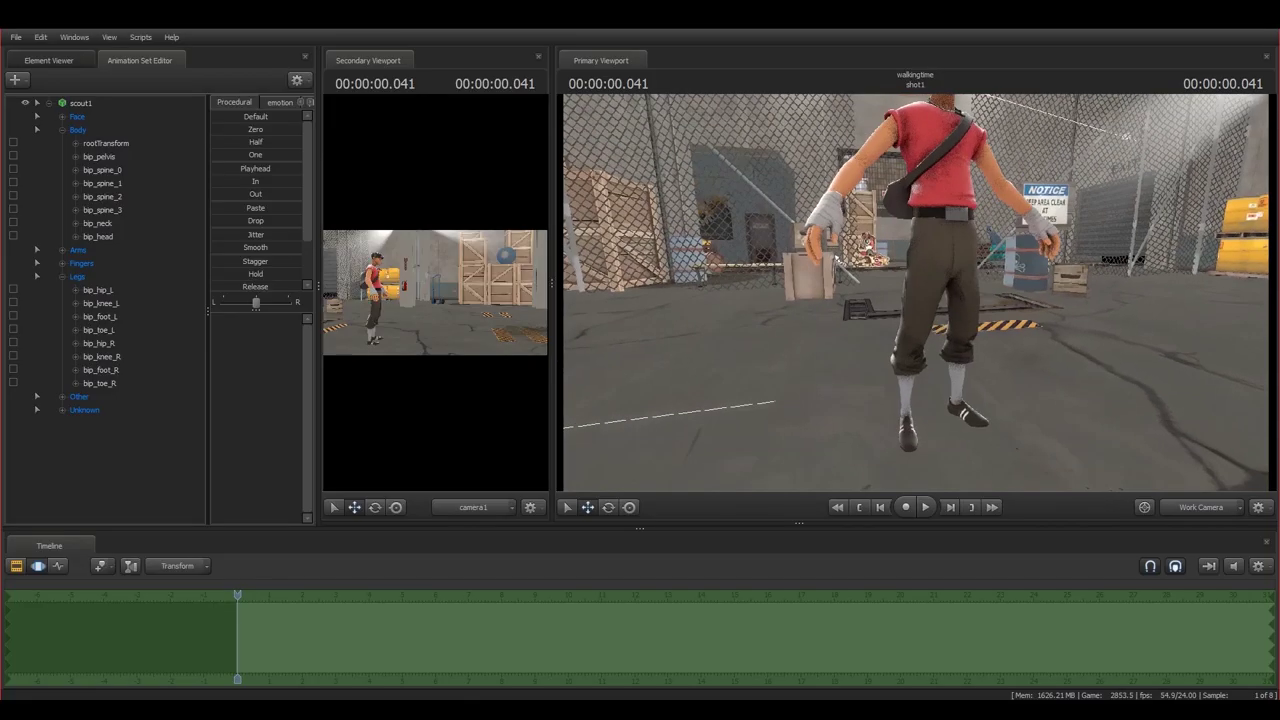
mouse_move(916, 290)
mouse_down()
mouse_move(905, 288)
mouse_move(916, 290)
mouse_up()
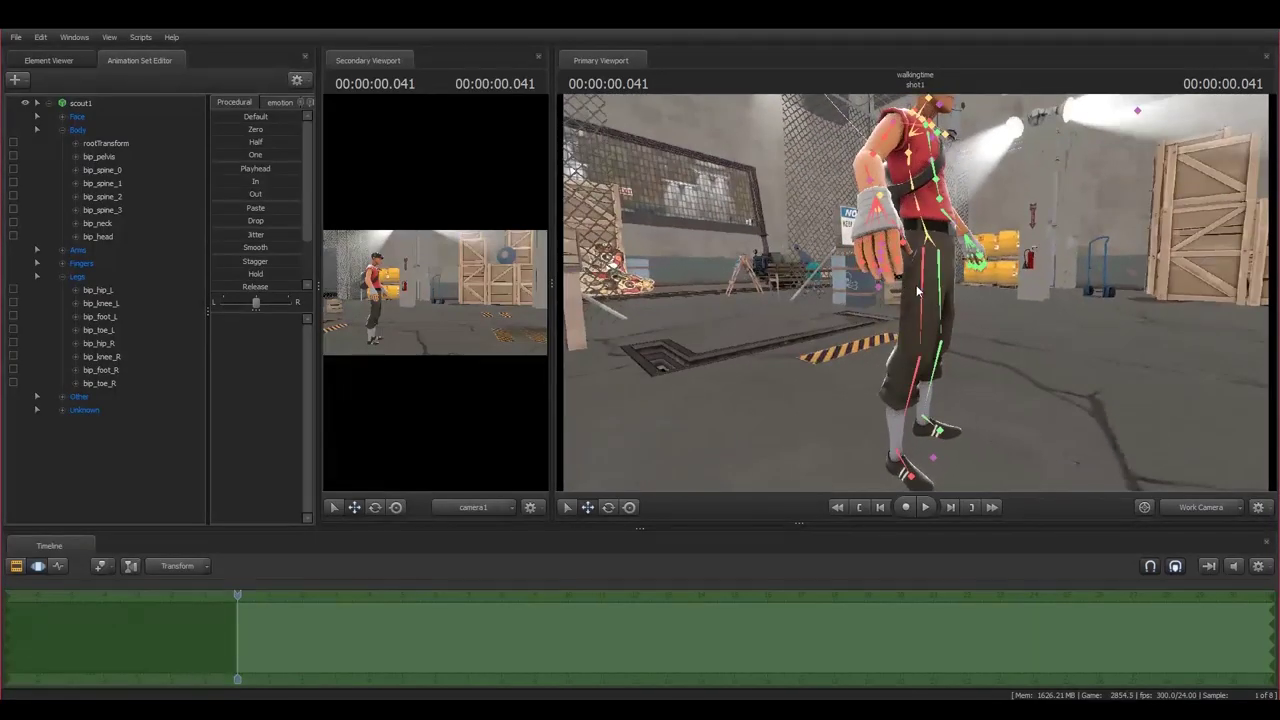
ctrl+click(926, 294)
ctrl+click(912, 399)
- Rotate bip_hip_R to swing the scout's right leg forward
drag(1058, 354, 916, 290)
ctrl+click(916, 276)
key(e)
drag(1014, 249, 1034, 182)
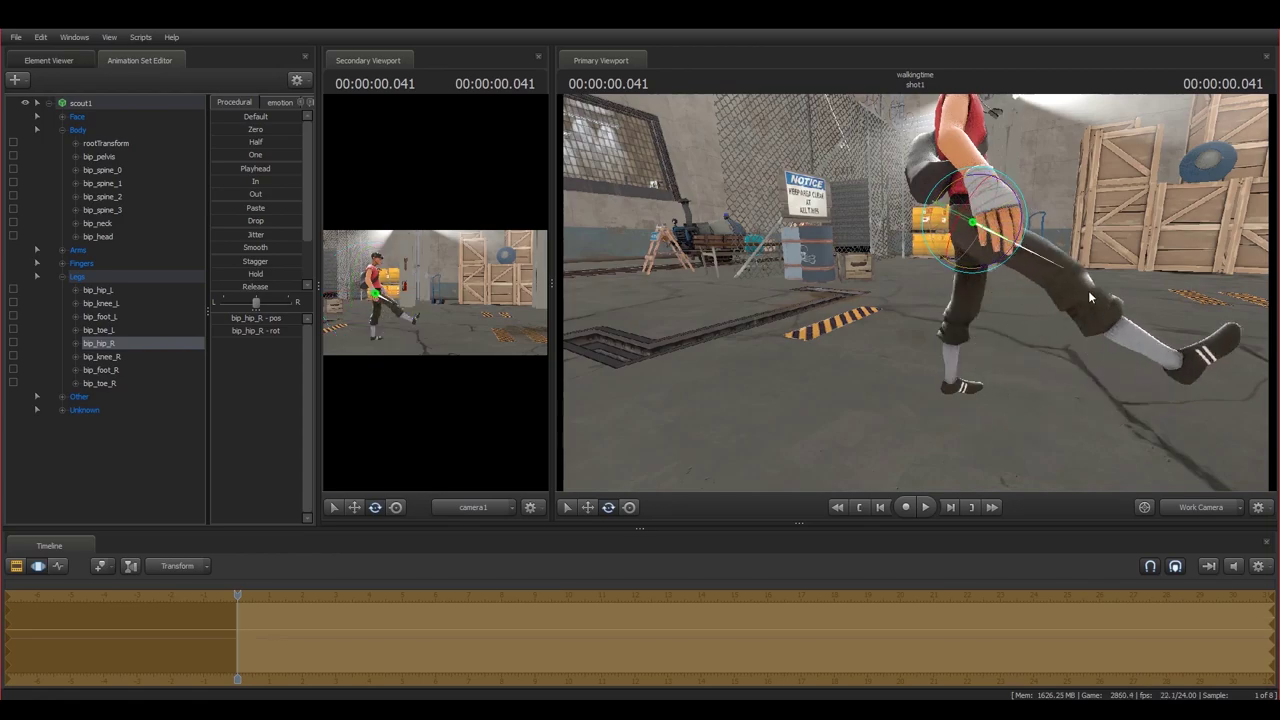
- Rotate the right knee bone to bend the lower leg backward
ctrl+click(1085, 299)
key(r)
key(e)
drag(1124, 293, 950, 360)
ctrl+click(993, 358)
- Shift the scout's pelvis forward and down, and rotate bip_hip_R to readjust the right leg
ctrl+click(1008, 244)
key(w)
drag(1008, 280, 1115, 285)
drag(969, 224, 1058, 302)
click(1075, 289)
key(e)
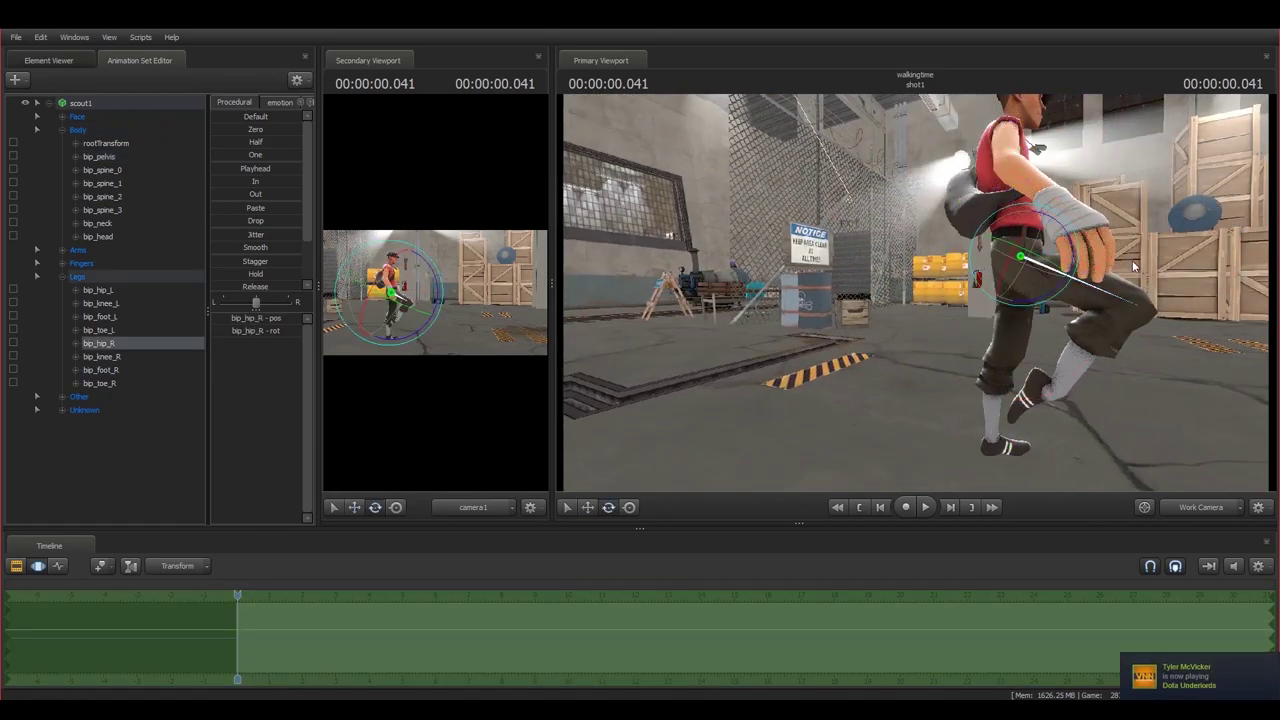
drag(1078, 249, 920, 299)
- Undo the recent pelvis and right leg pose changes
key(ctrl+z)
key(ctrl+z)
key(ctrl+z)
key(ctrl+z)
key(ctrl+z)
key(ctrl+z)
key(ctrl+z)
key(ctrl+z)
key(ctrl+z)
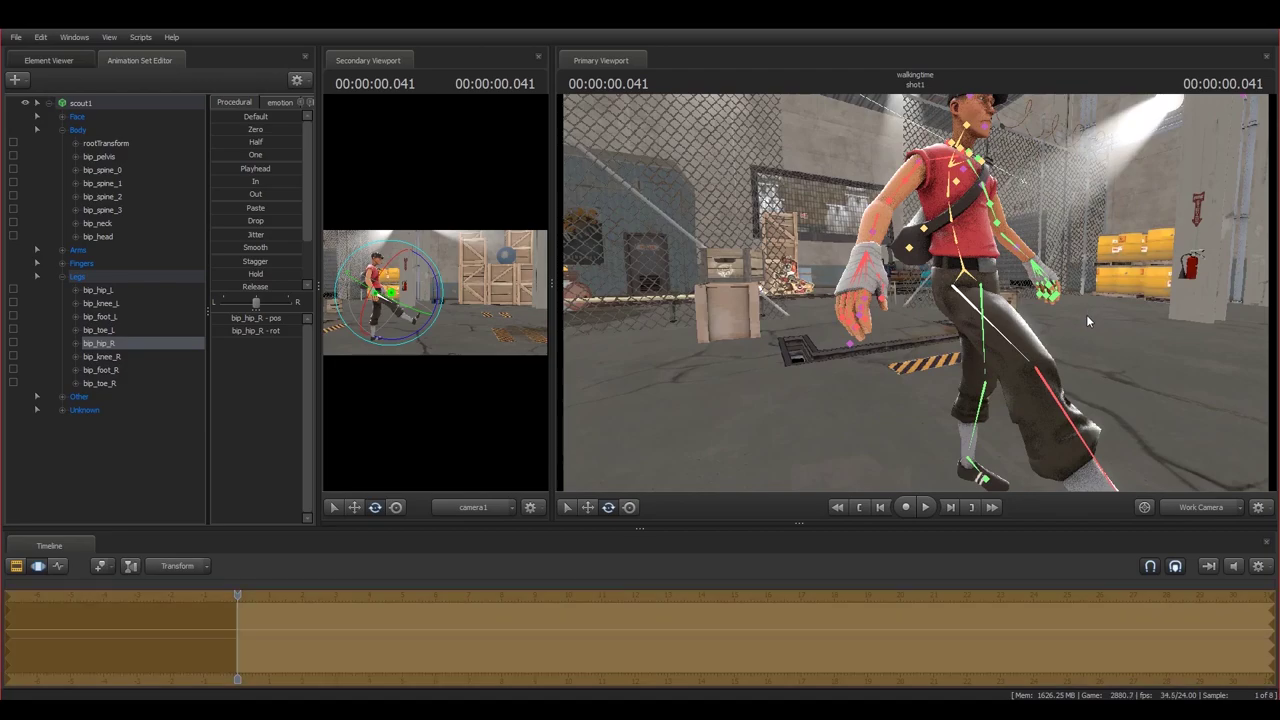
- Apply the rig_biped_simple rig to the scout1 animation set
drag(1115, 322, 643, 309)
click(86, 101)
right_click(88, 98)
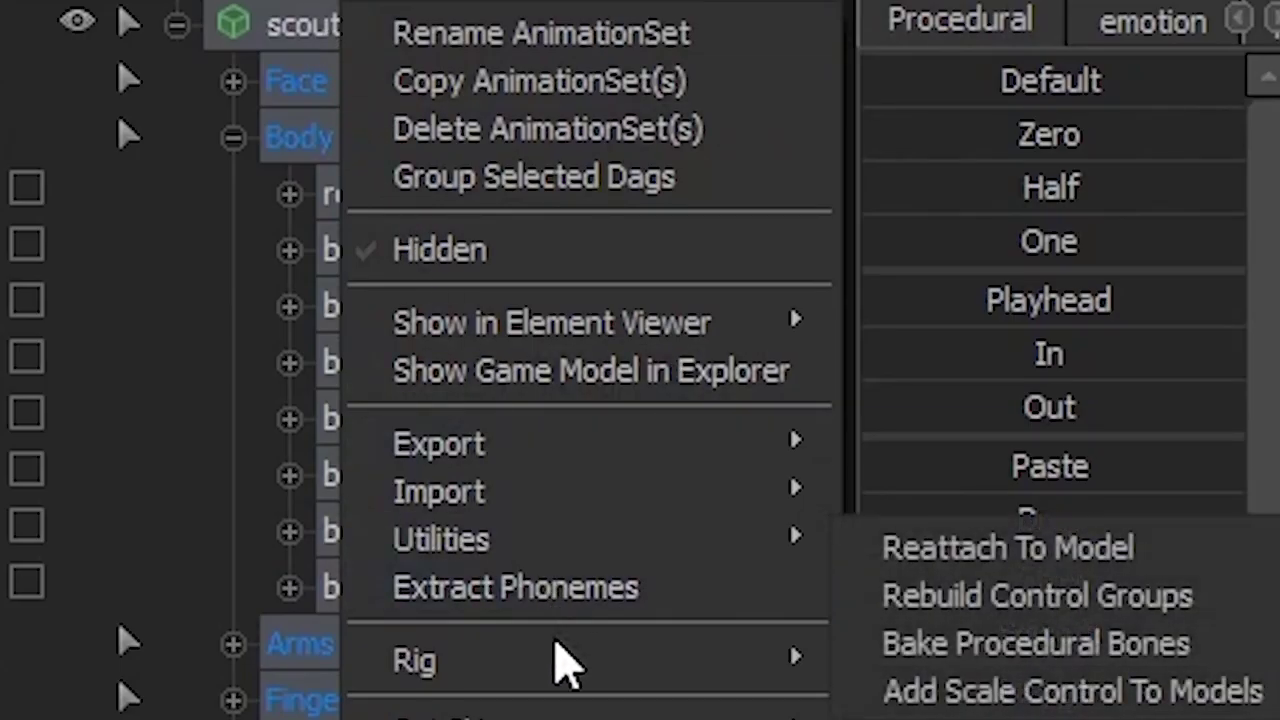
mouse_move(556, 650)
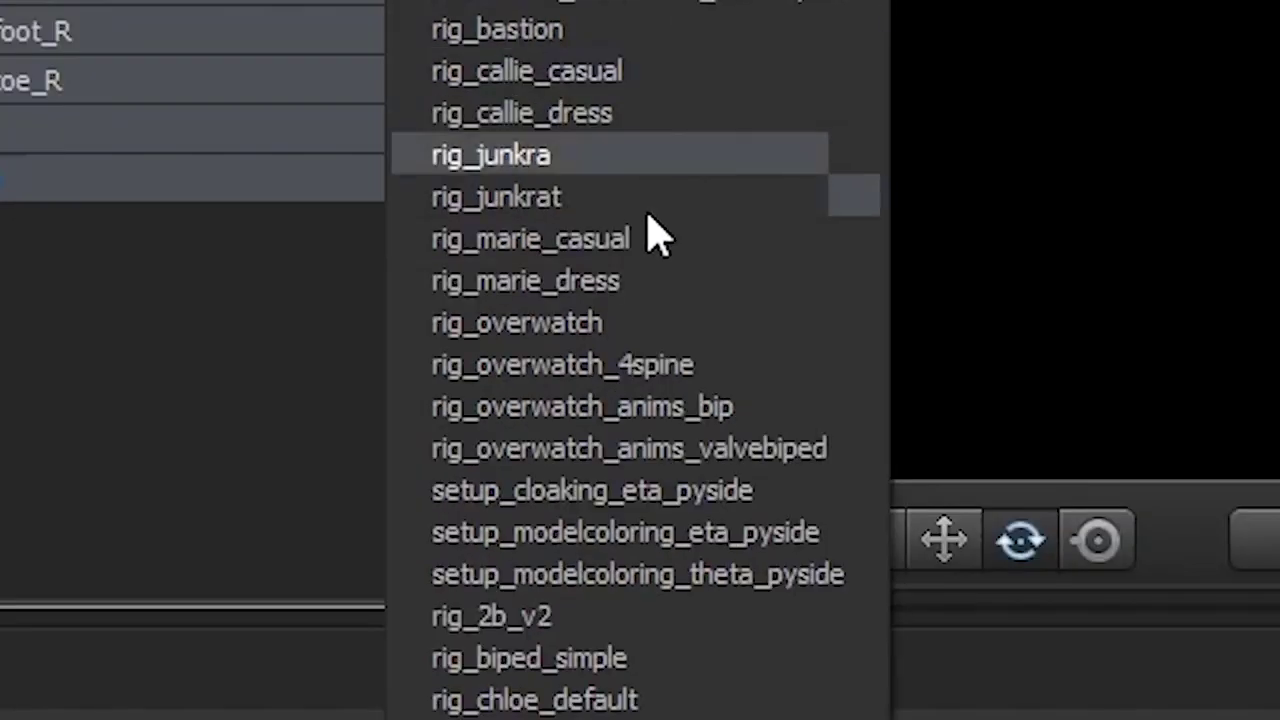
click(620, 660)
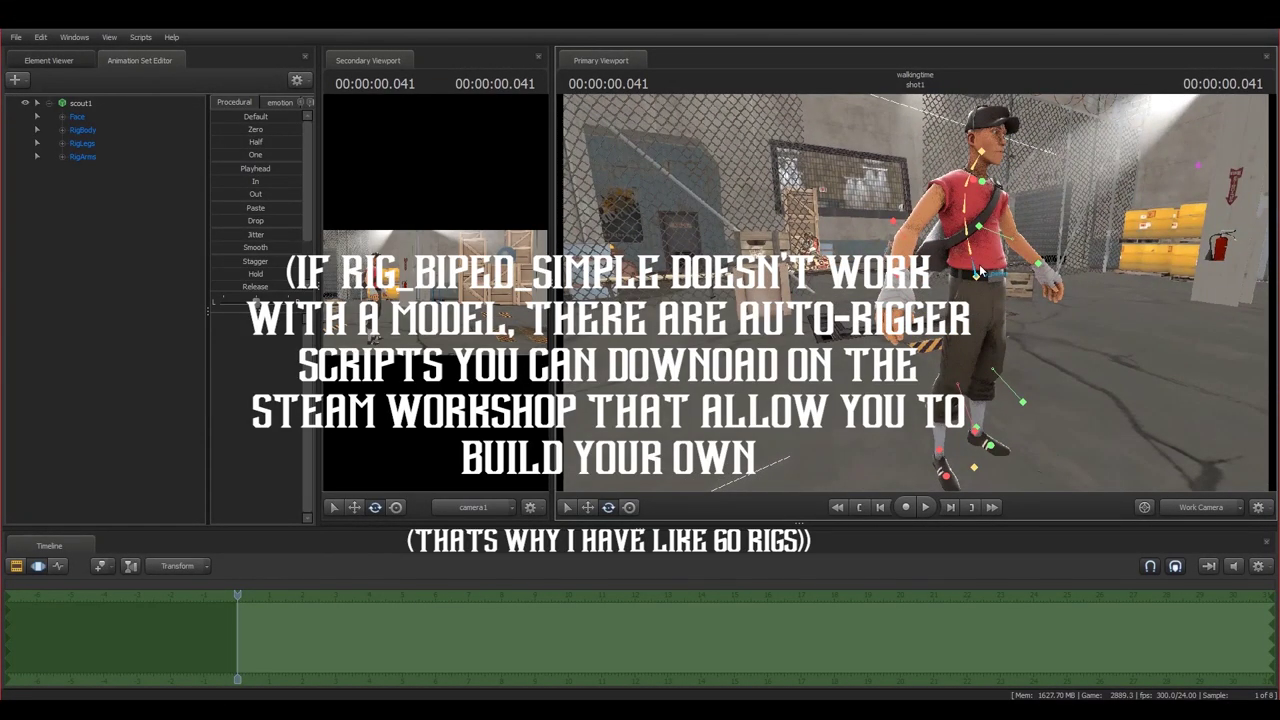
- Select the rig_pelvis control on the rigged scout with the move tool active
ctrl+click(978, 273)
drag(976, 272, 1020, 268)
alt+drag(1066, 314, 984, 352)
key(w)
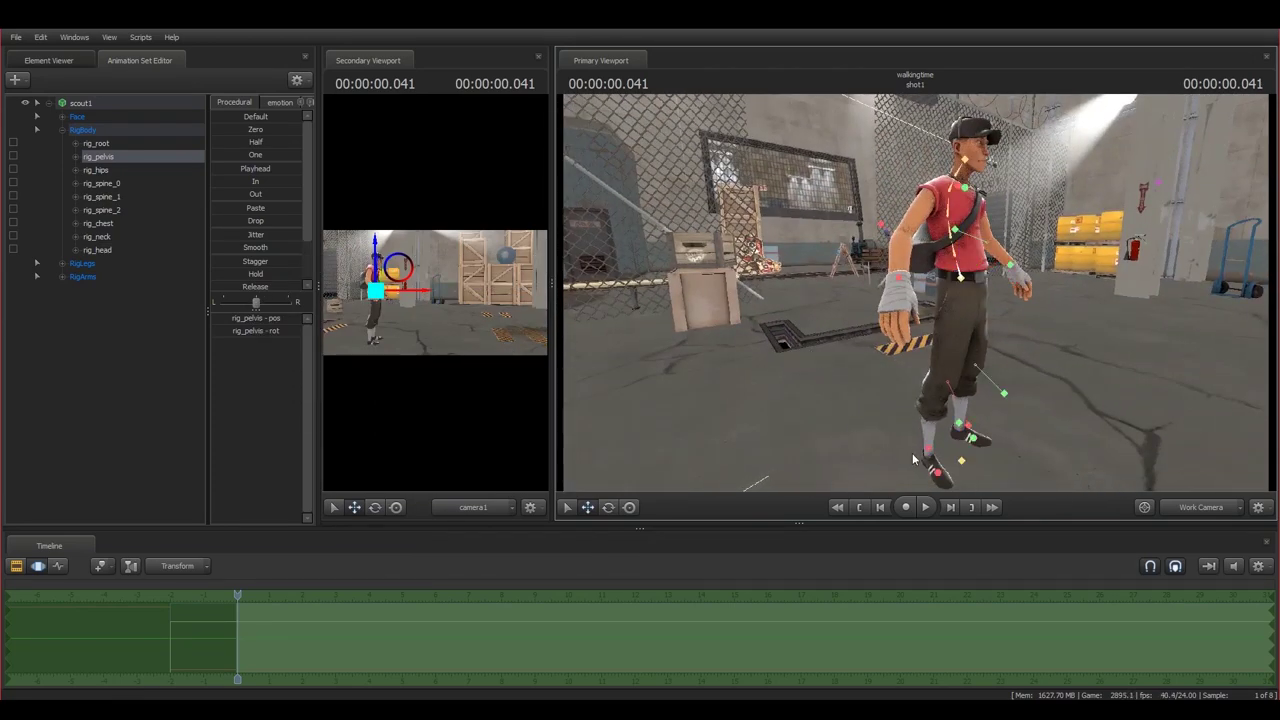
- Move rig_foot_R up and back and rotate it so the right leg bends behind the body
ctrl+click(928, 449)
drag(928, 449, 990, 470)
drag(985, 341, 977, 325)
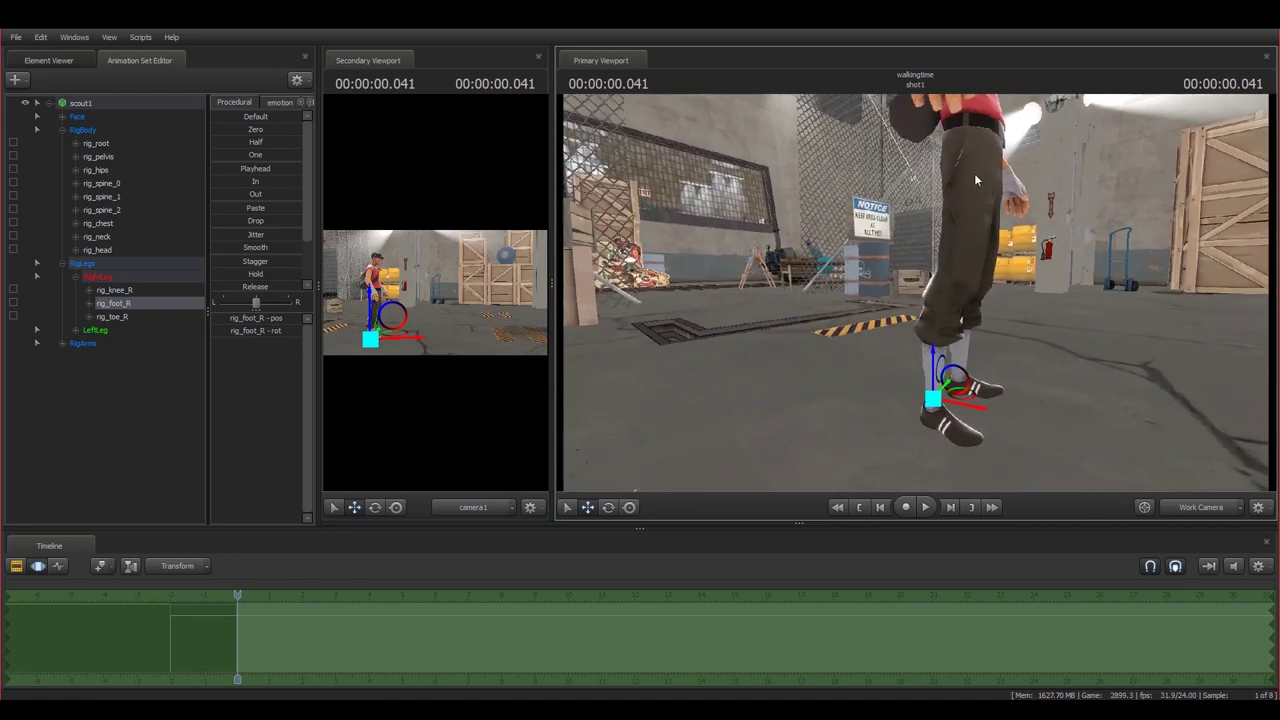
alt+drag(1042, 291, 881, 353)
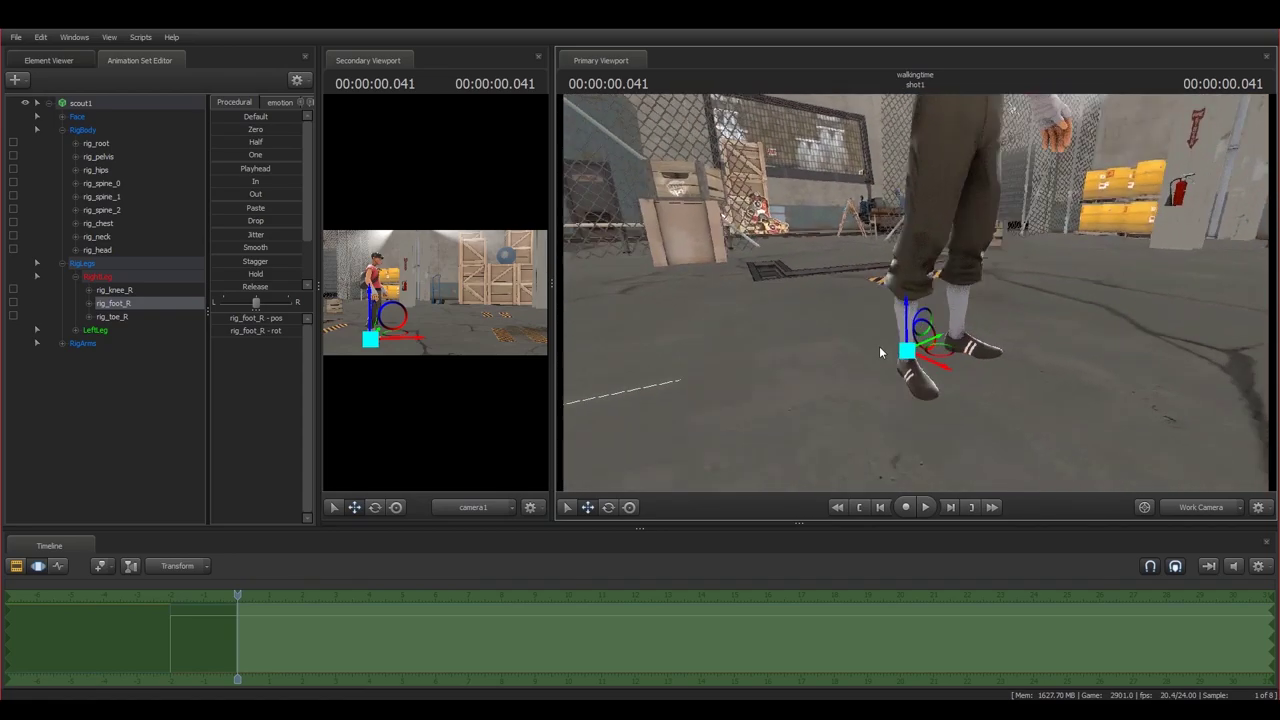
mouse_move(967, 342)
mouse_down()
mouse_move(980, 346)
mouse_move(965, 360)
mouse_up()
mouse_move(1037, 302)
mouse_down()
mouse_move(1077, 245)
mouse_move(860, 218)
mouse_move(940, 266)
mouse_move(909, 331)
mouse_move(878, 270)
mouse_move(1056, 286)
mouse_up()
key(e)
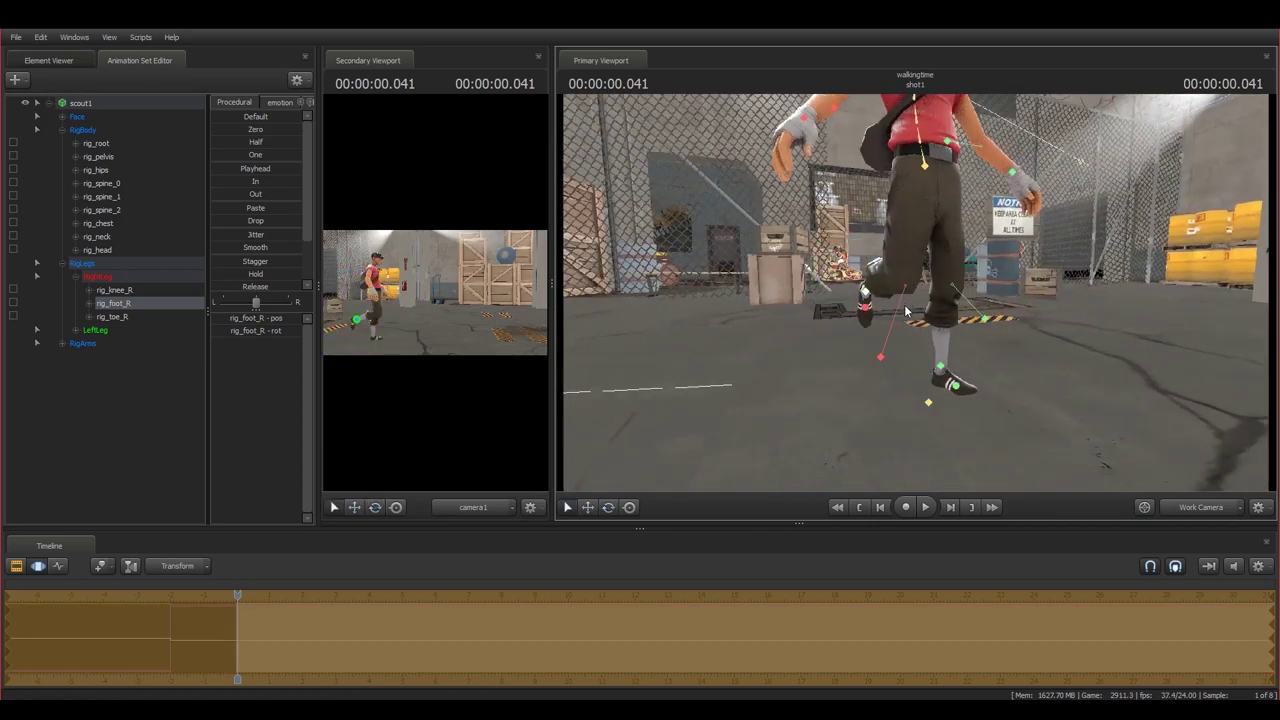
- Move rig_knee_R around to change the direction in which the right knee points
ctrl+click(881, 357)
drag(885, 368, 945, 381)
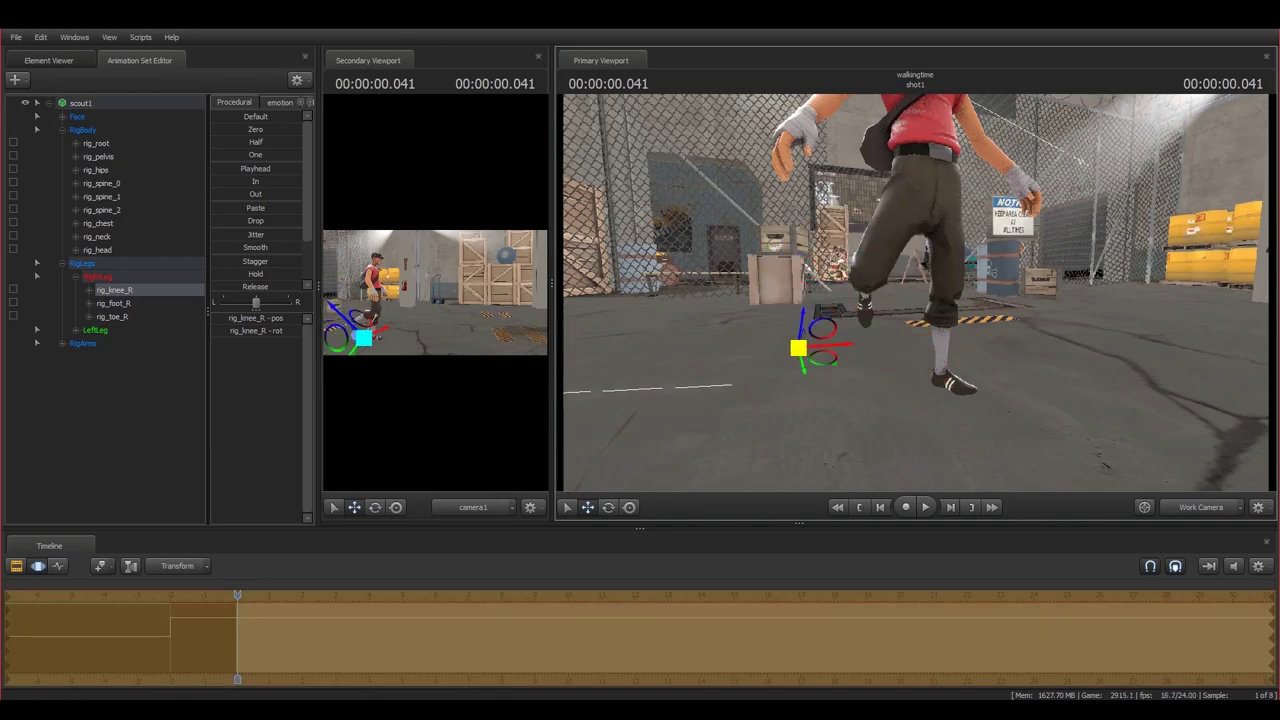
drag(915, 292, 870, 237)
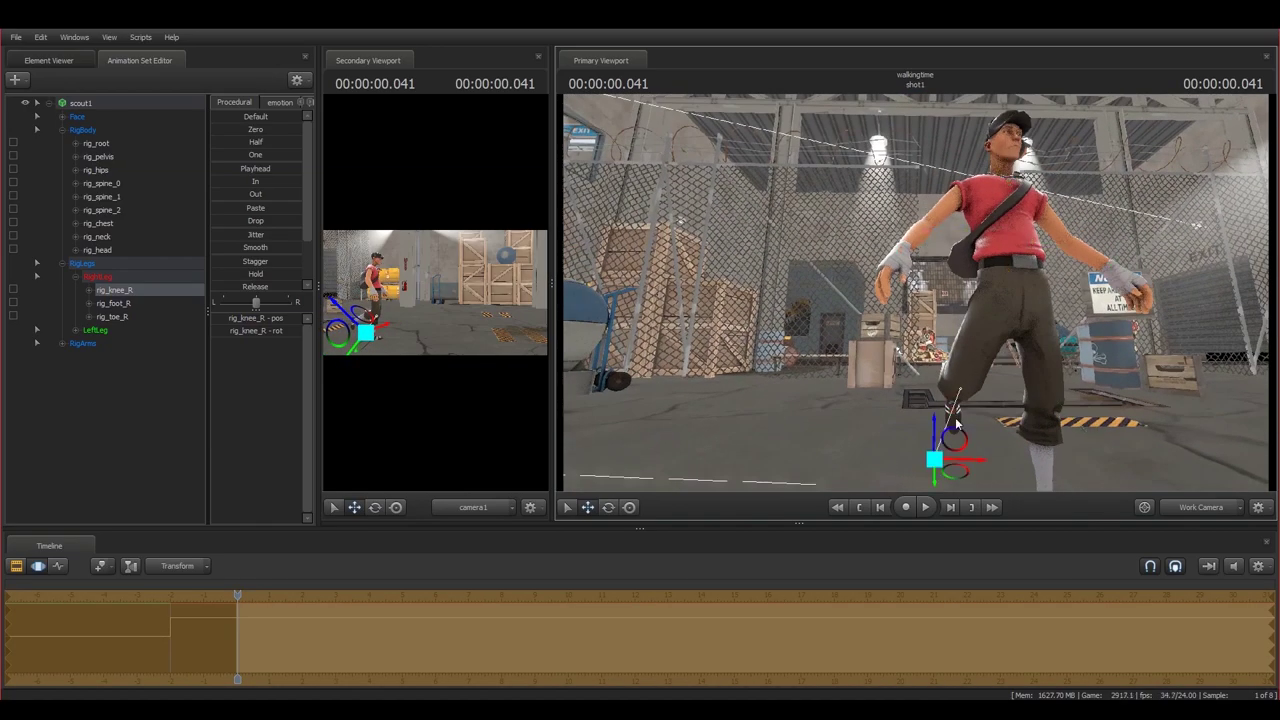
drag(941, 456, 768, 306)
key(s)
drag(768, 306, 920, 290)
- Undo the right knee and foot control changes
key(ctrl+z)
key(ctrl+z)
key(ctrl+z)
key(ctrl+z)
key(ctrl+z)
key(ctrl+z)
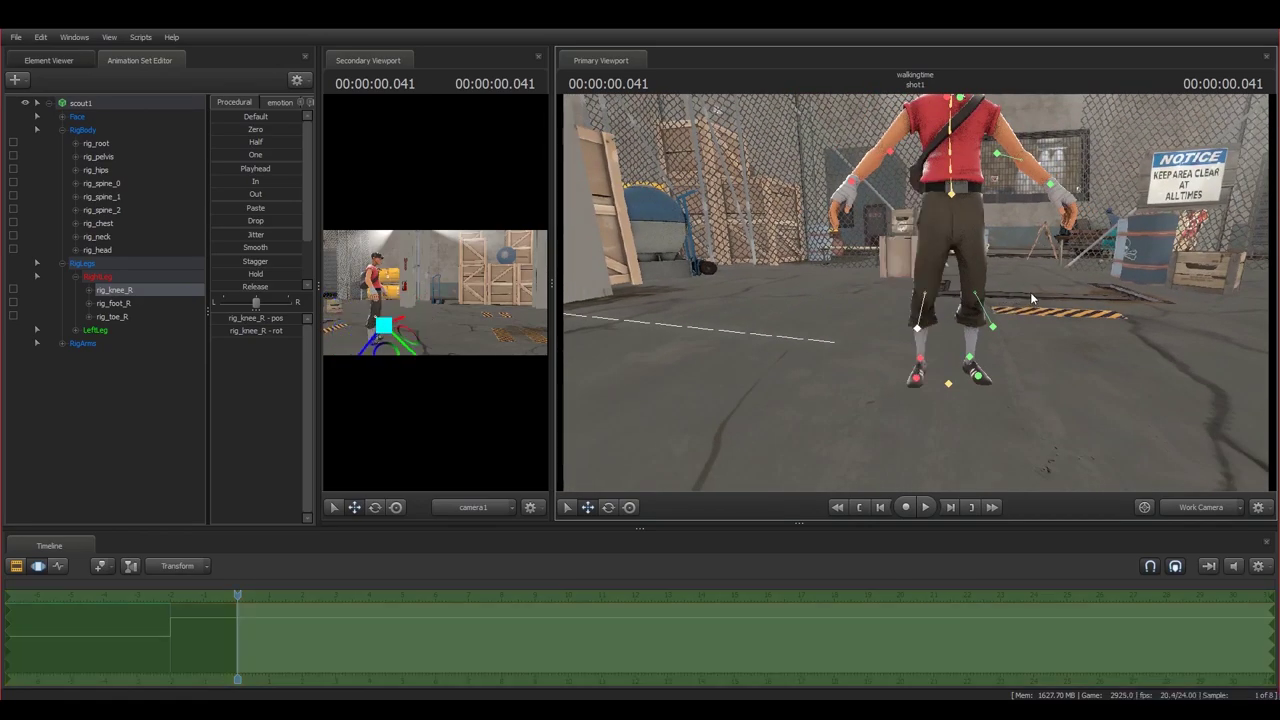
- Move rig_pelvis forward and down to test how the planted feet and hands respond
drag(1031, 299, 990, 235)
key(a)
drag(915, 292, 1120, 295)
key(w)
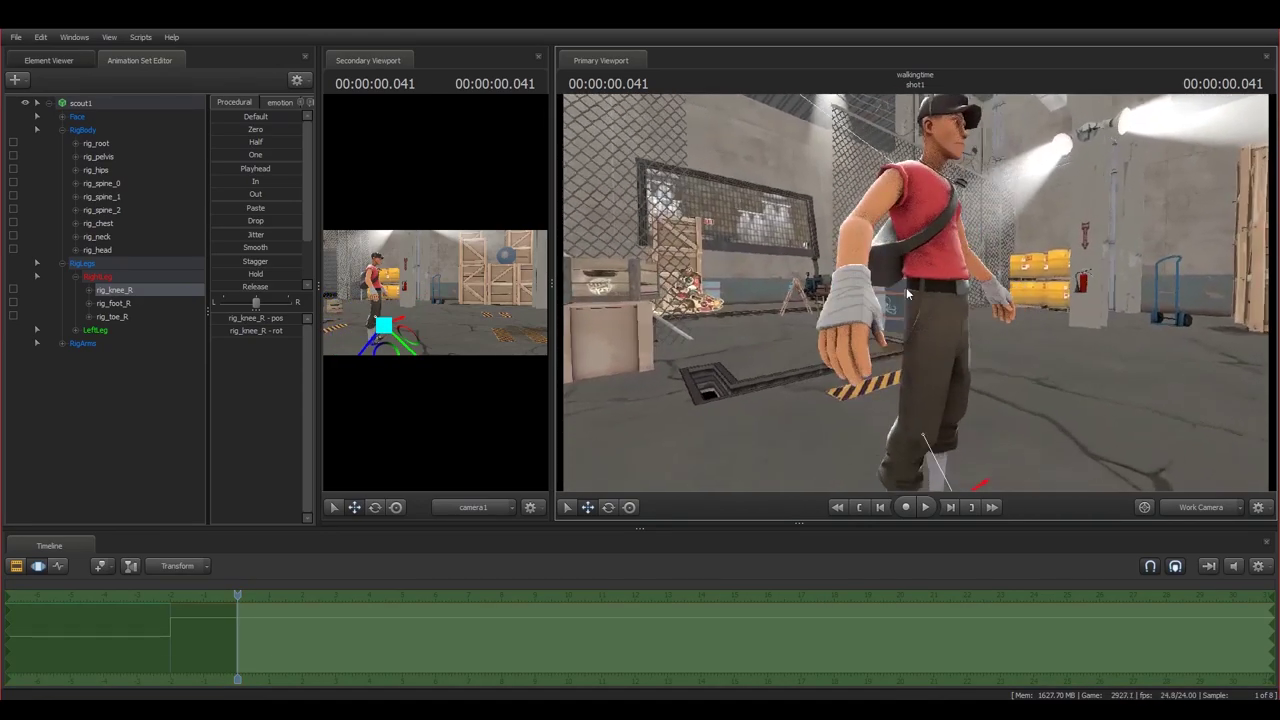
ctrl+click(938, 288)
drag(938, 259, 944, 308)
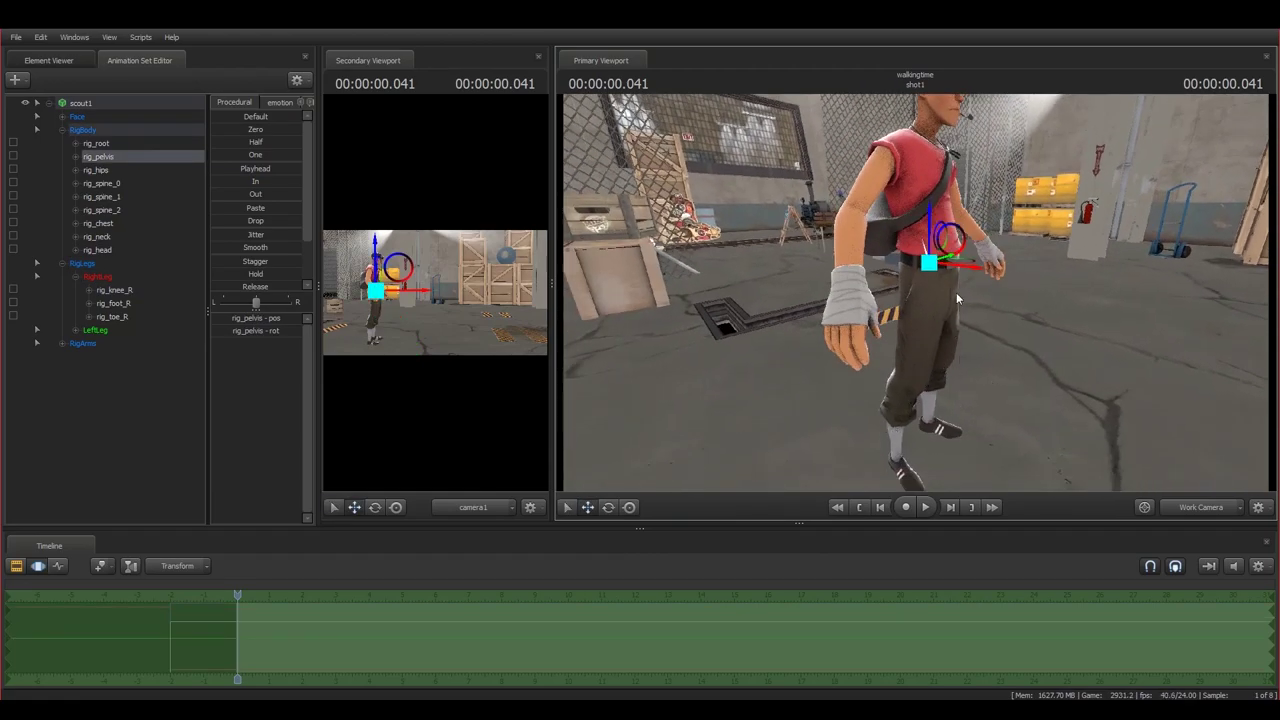
drag(959, 242, 982, 280)
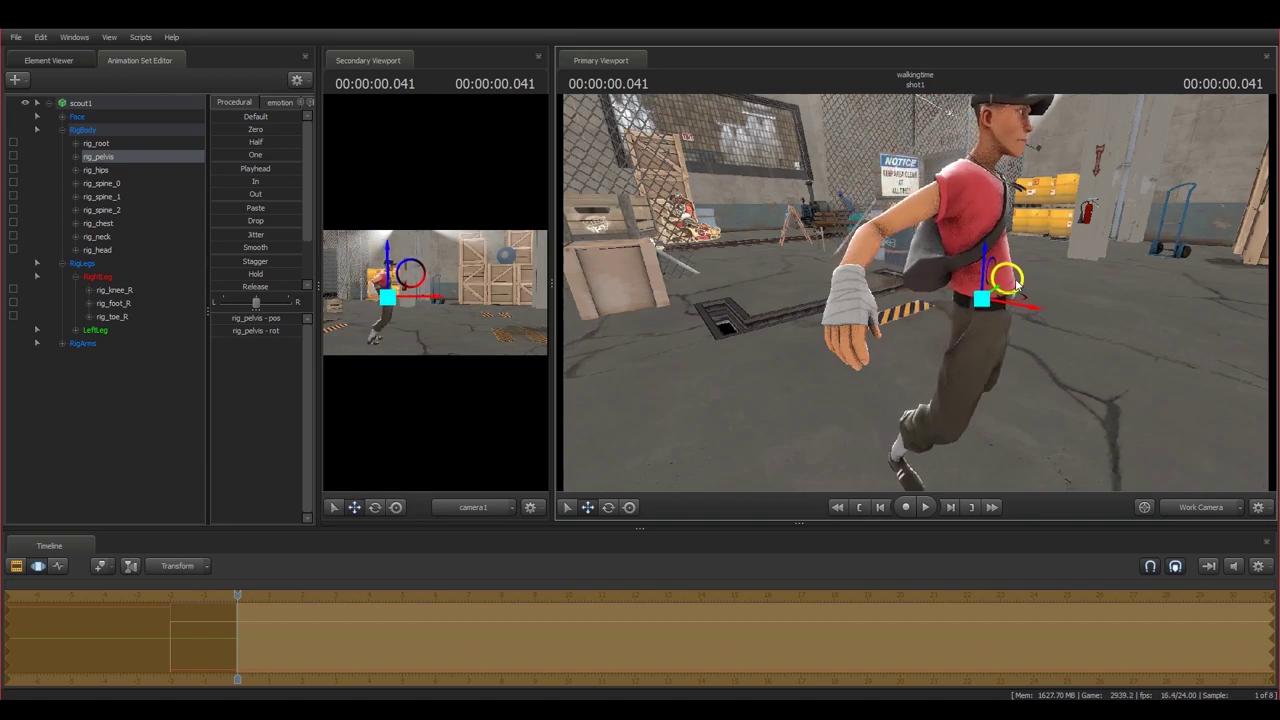
- Inspect the shifted pose from several sides and undo the rig_pelvis changes
key(d)
drag(1095, 278, 1065, 284)
key(a)
drag(1065, 284, 900, 288)
key(d)
key(ctrl+z)
drag(1038, 315, 962, 286)
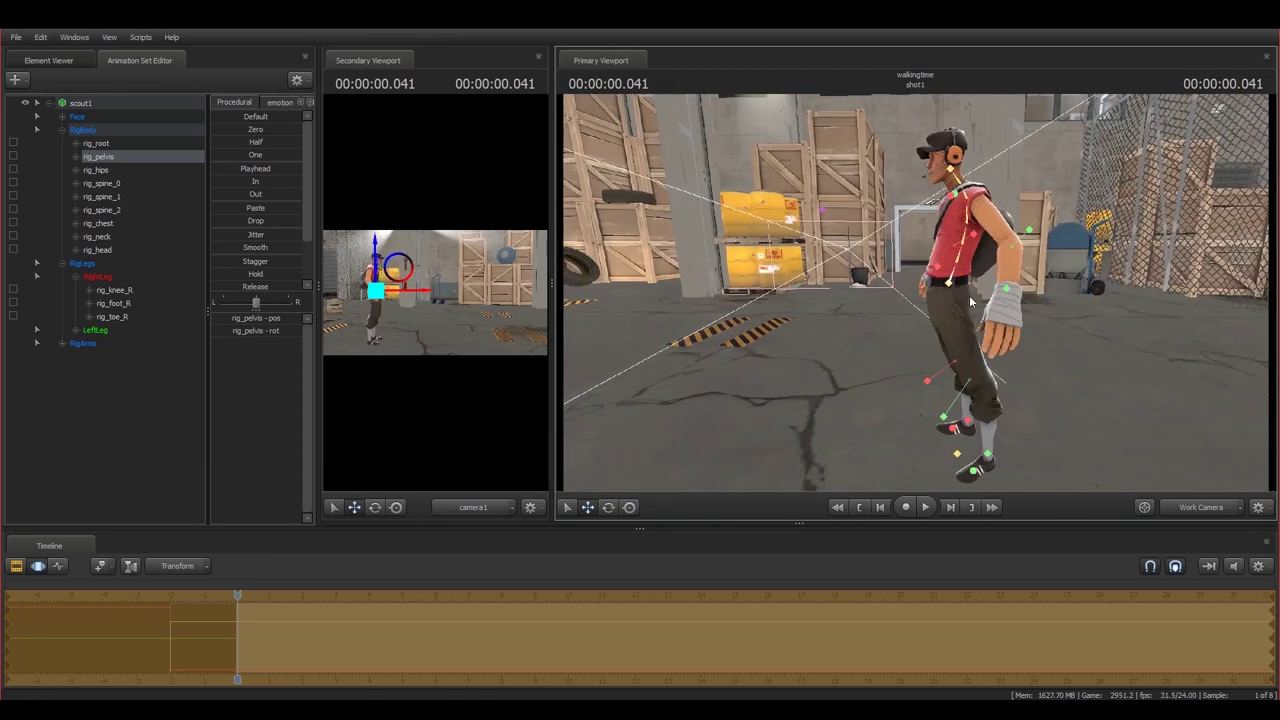
key(ctrl+z)
- Select rig_pelvis again and move it to test how the arms react to body movement
drag(1010, 320, 1190, 304)
key(a)
key(a)
key(w)
key(a)
drag(730, 298, 789, 295)
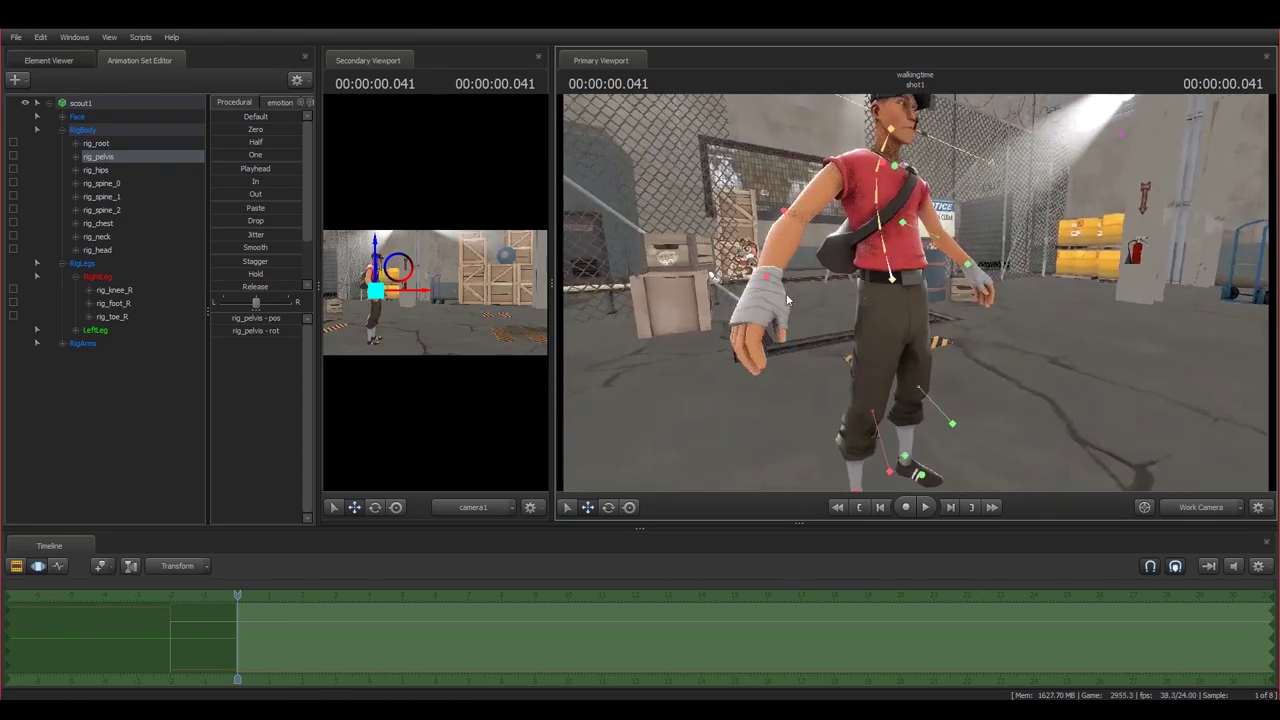
ctrl+click(891, 279)
key(a)
drag(891, 282, 1085, 308)
key(s)
mouse_move(982, 297)
mouse_down()
mouse_move(1020, 297)
mouse_move(982, 296)
mouse_up()
drag(1068, 295, 833, 258)
- Undo the latest rig_pelvis test moves
key(s)
key(ctrl+z)
key(ctrl+z)
key(d)
key(w)
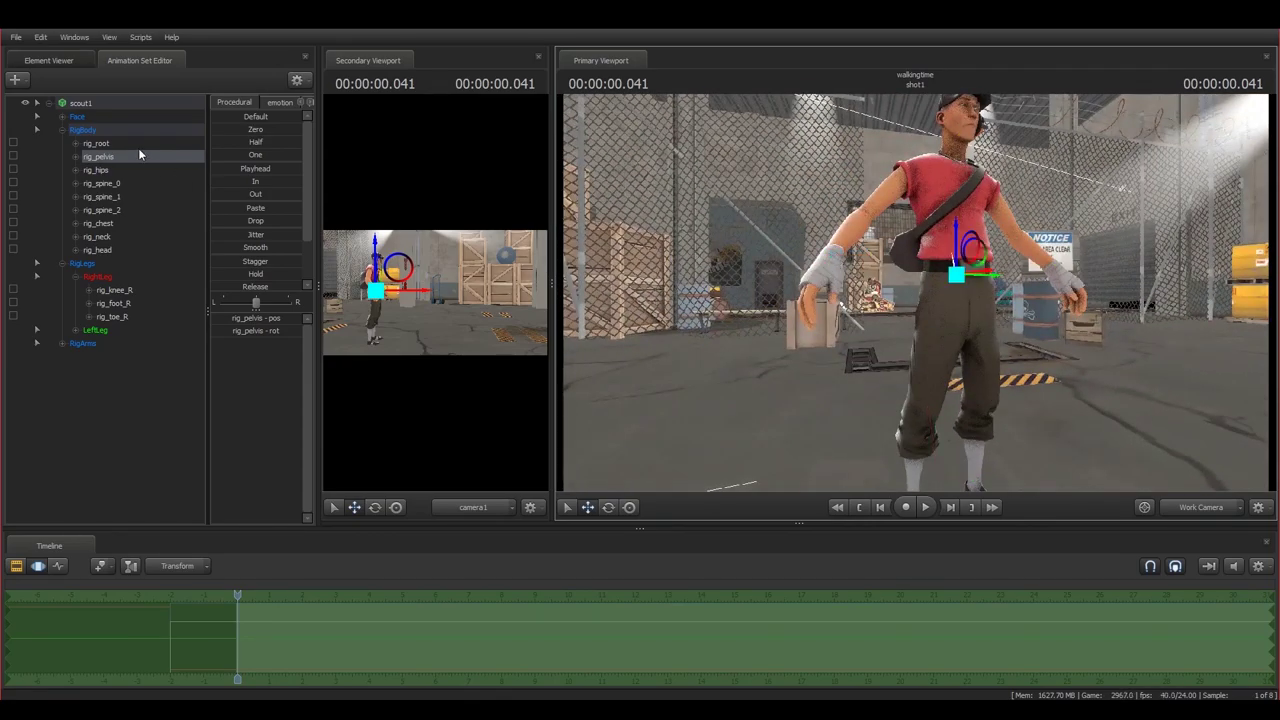
- Lock rig_hand_R and rig_hand_L from the RigArms group to rig_pelvis
click(62, 343)
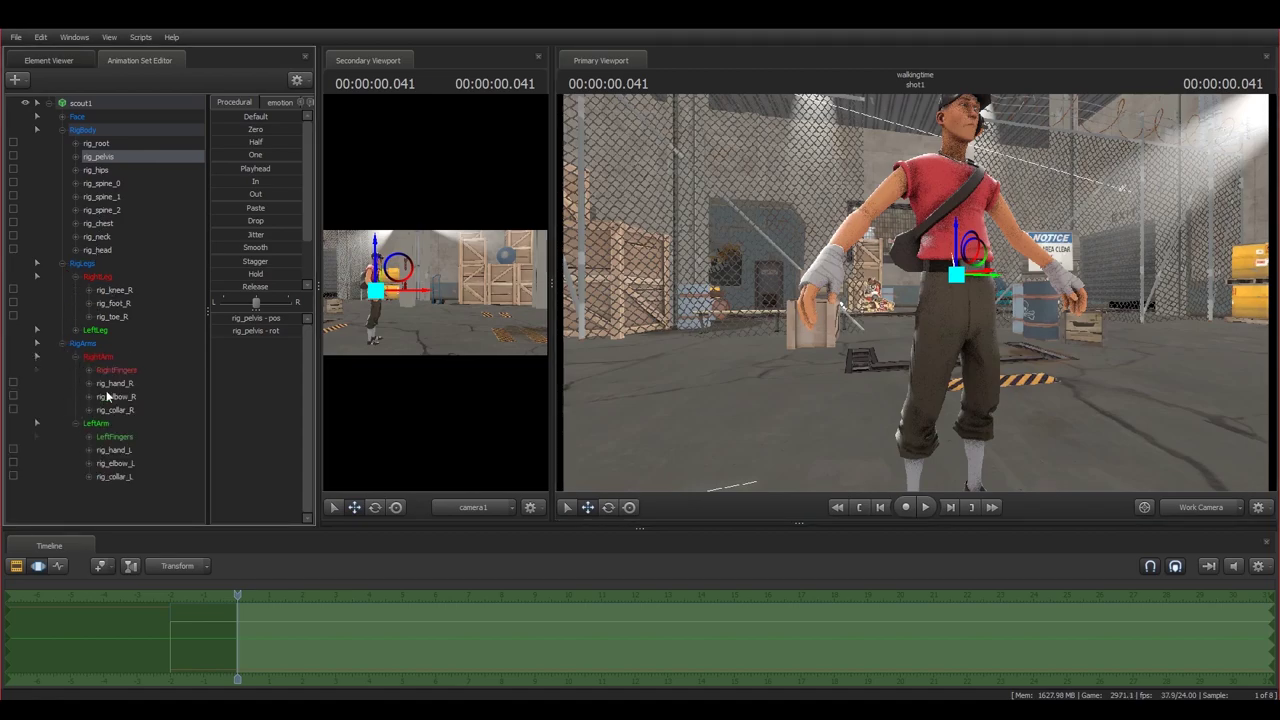
click(112, 384)
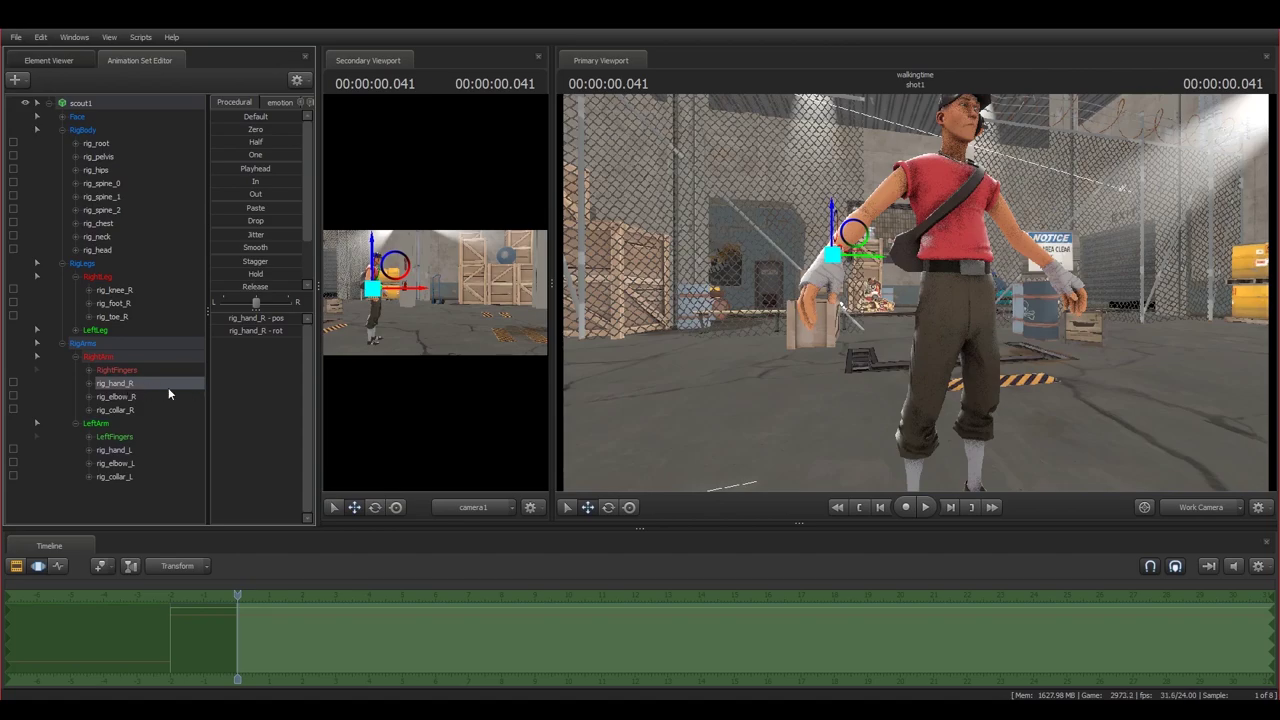
click(113, 450)
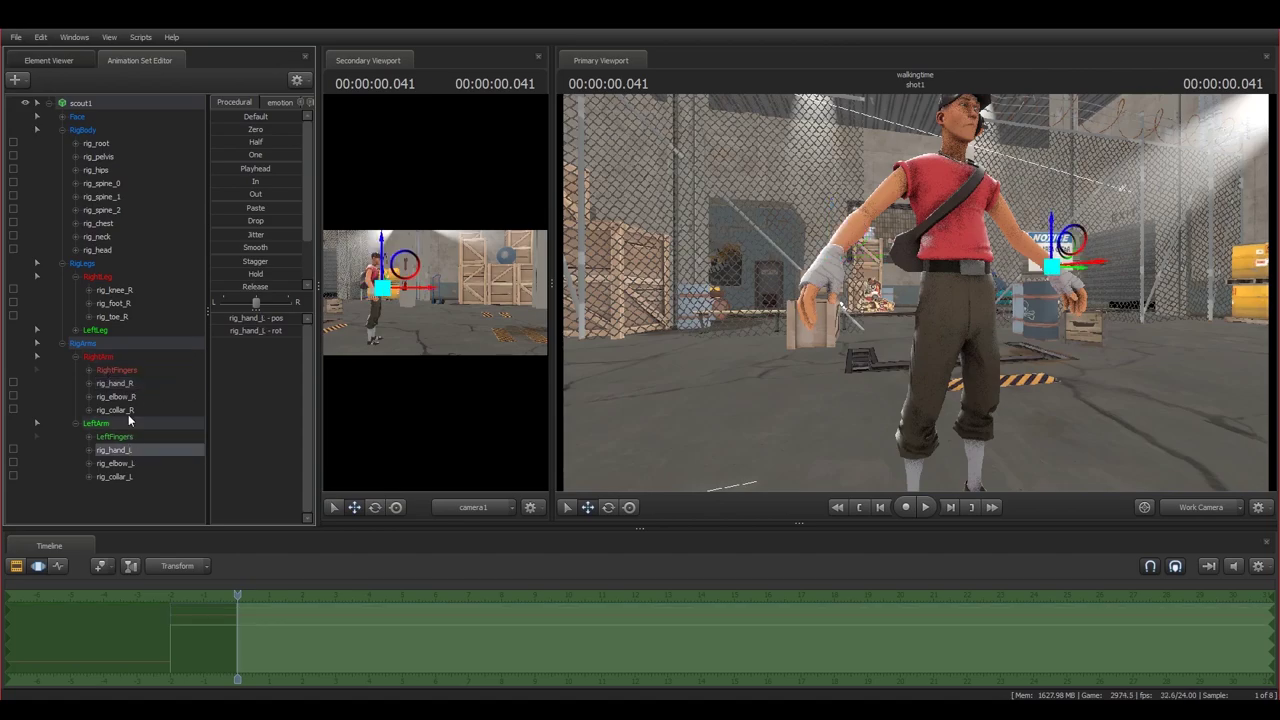
click(100, 157)
drag(107, 156, 140, 356)
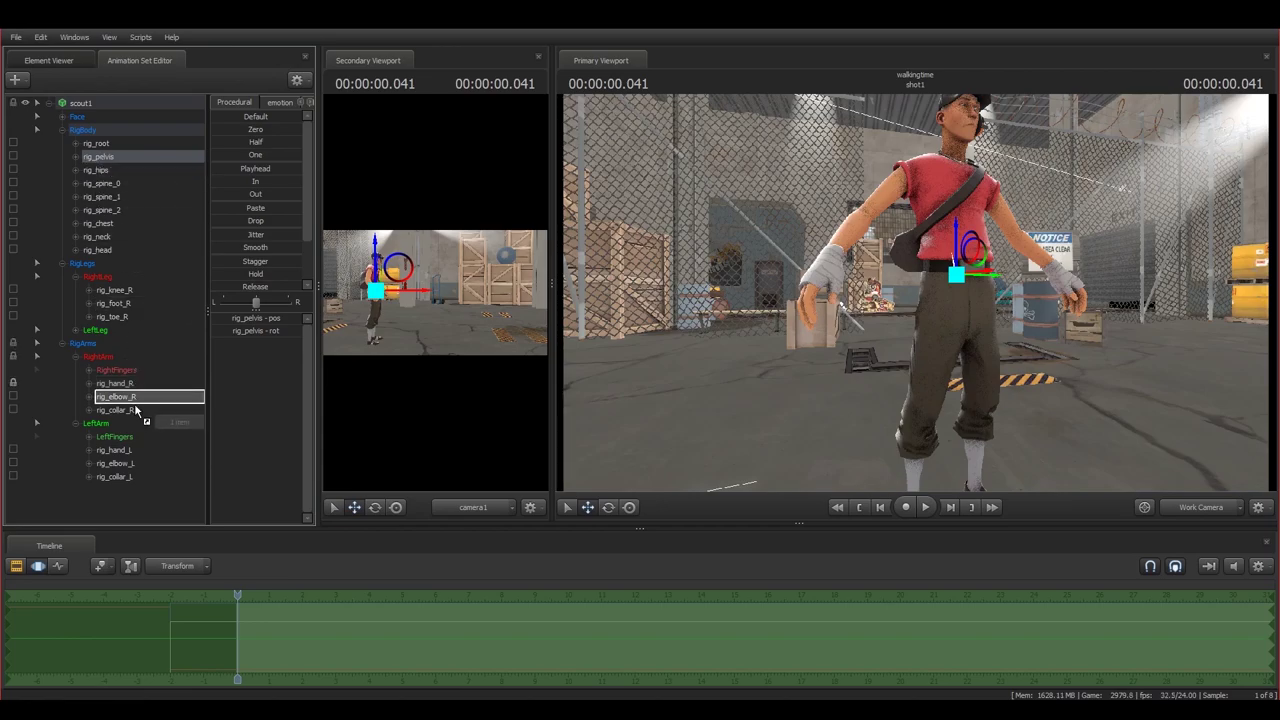
drag(125, 444, 127, 447)
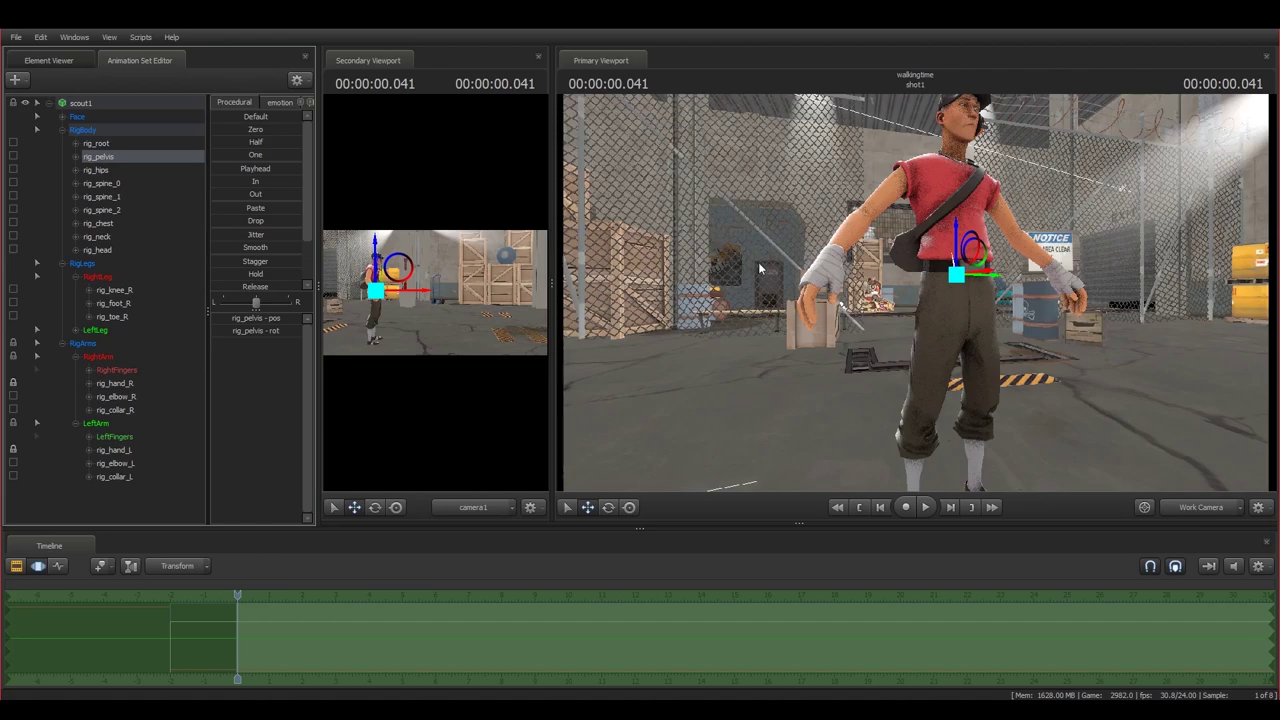
- Move rig_pelvis to test whether the locked hands follow the body
drag(957, 272, 909, 261)
key(a)
key(d)
drag(1016, 277, 960, 279)
- Select rig_hand_R and move it to test posing the locked right hand separately
ctrl+click(805, 273)
ctrl+click(803, 269)
key(w)
drag(883, 331, 870, 325)
mouse_move(800, 284)
mouse_down()
mouse_move(820, 303)
mouse_move(797, 270)
mouse_move(803, 280)
mouse_up()
- Undo the last test move on the locked rig
drag(916, 290, 983, 258)
key(a)
key(ctrl+z)
key(d)
key(w)
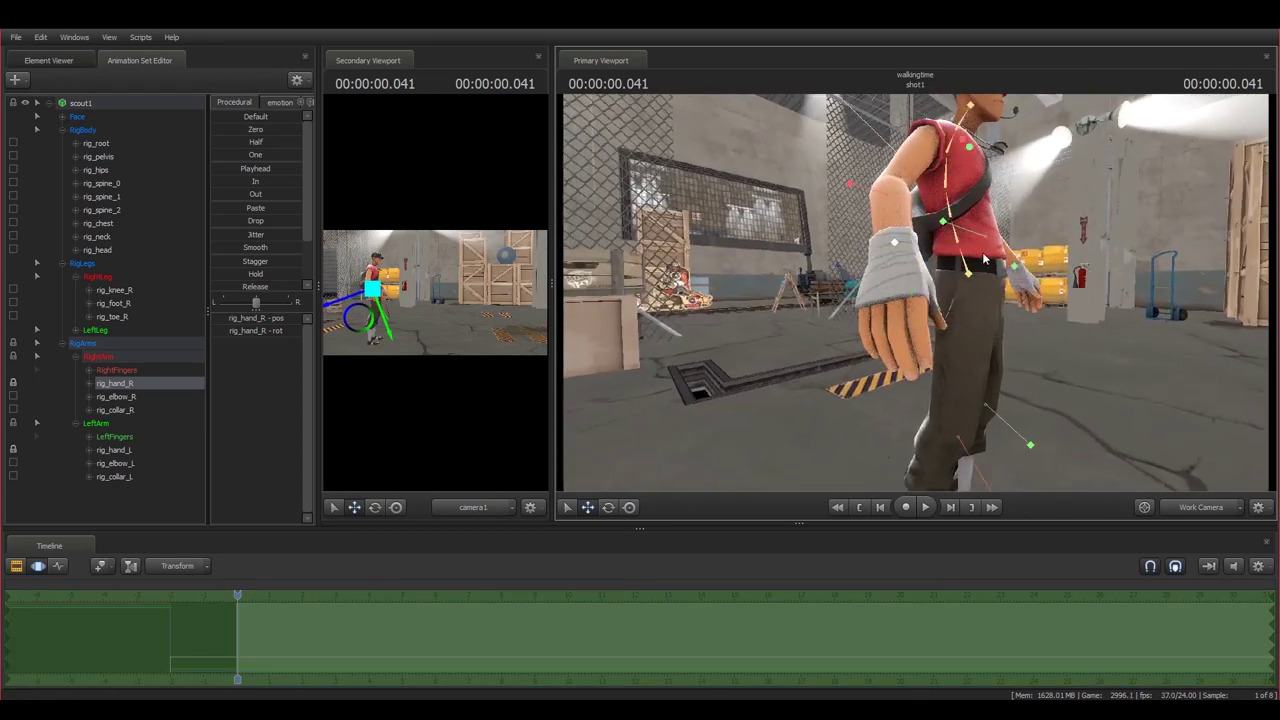
- Select rig_pelvis for rotation and examine the scout's pose with the locked hands from several angles
ctrl+click(969, 272)
drag(1050, 284, 1074, 304)
key(s)
key(e)
key(s)
key(a)
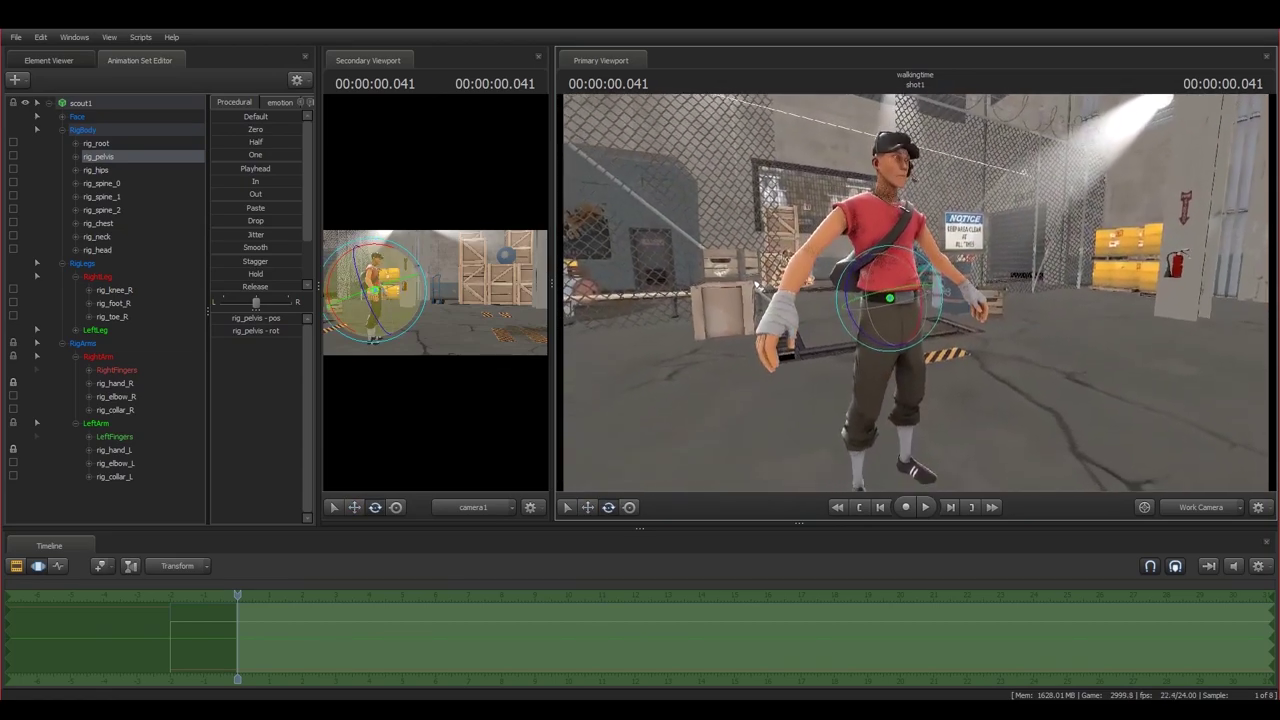
key(a)
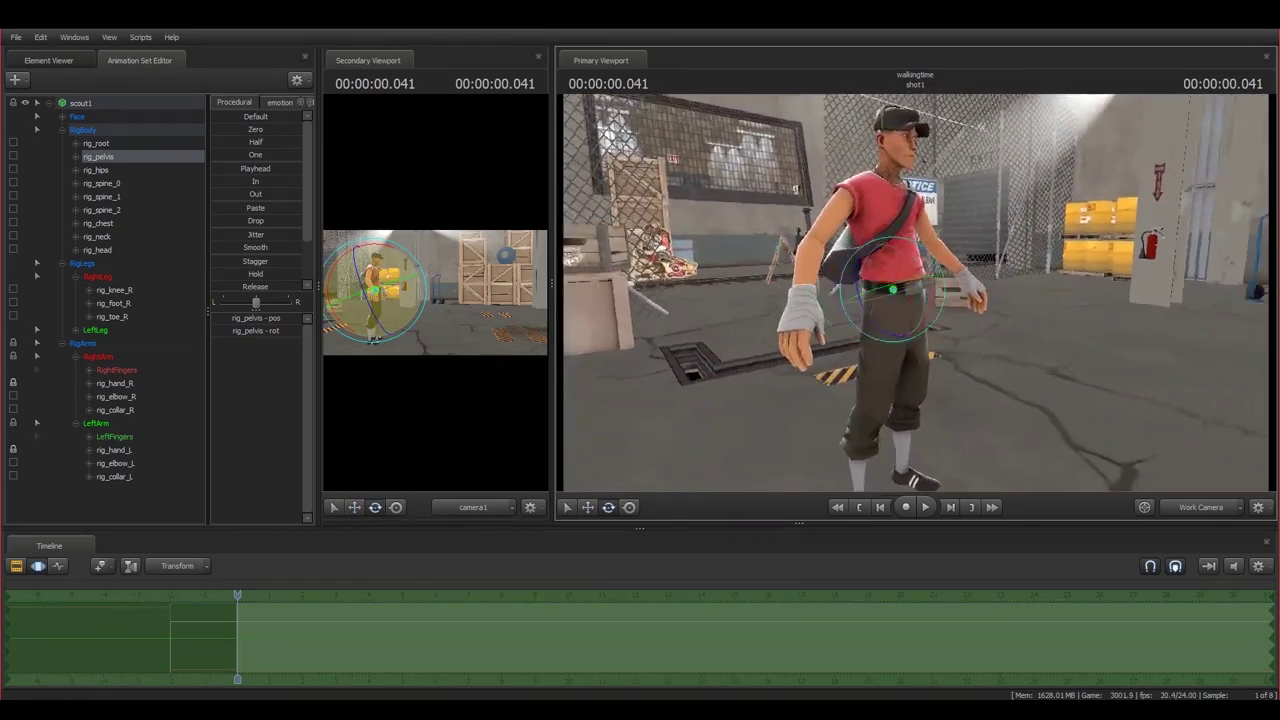
key(s)
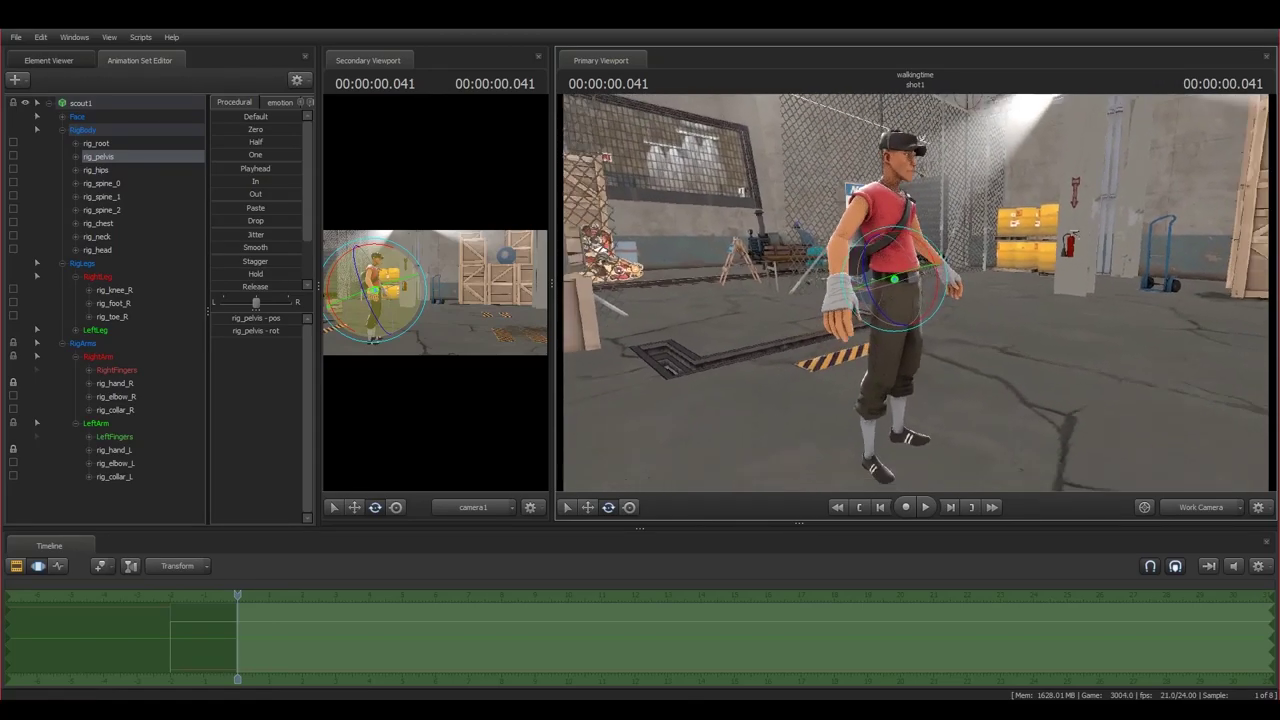
key(x)
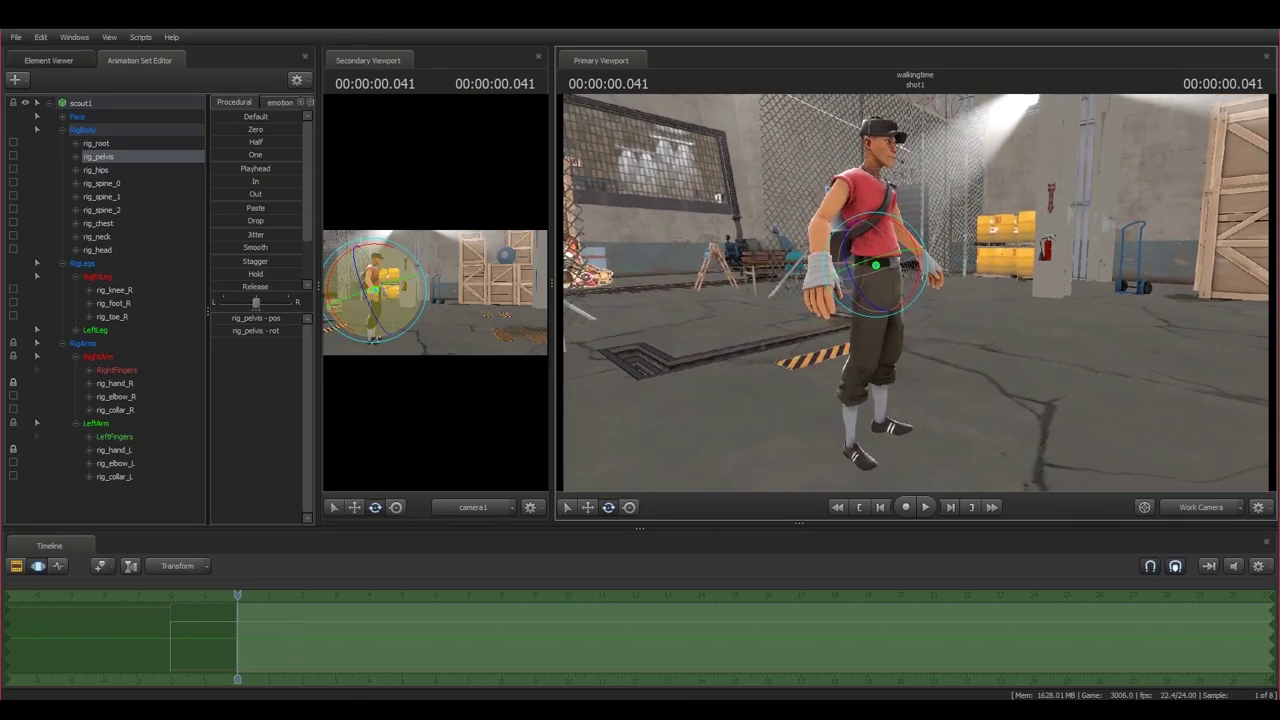
key(x)
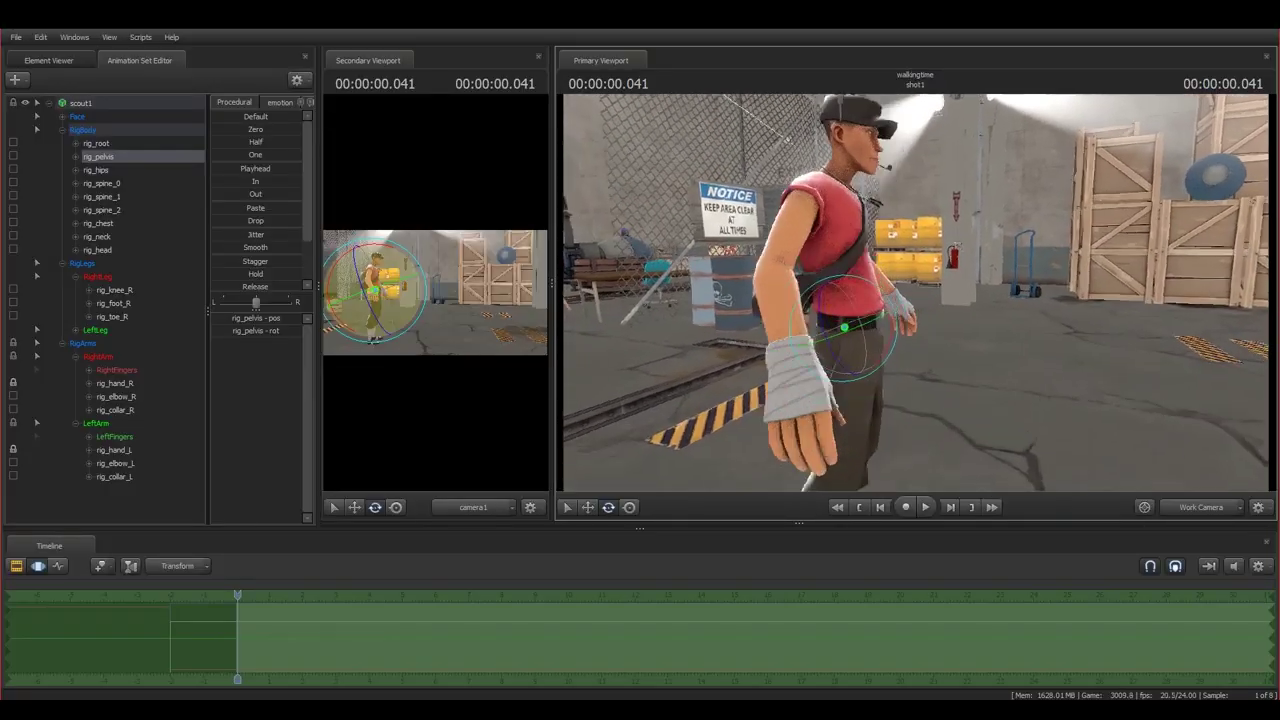
key(d)
key(w)
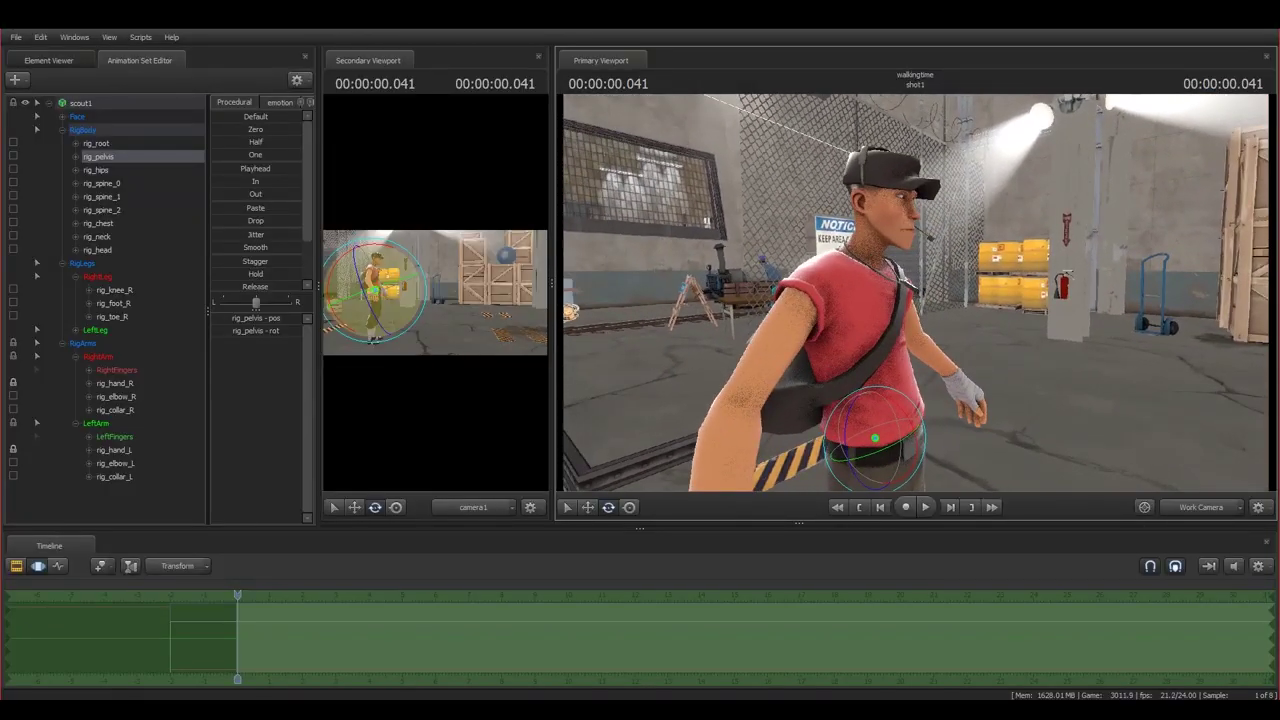
key(s)
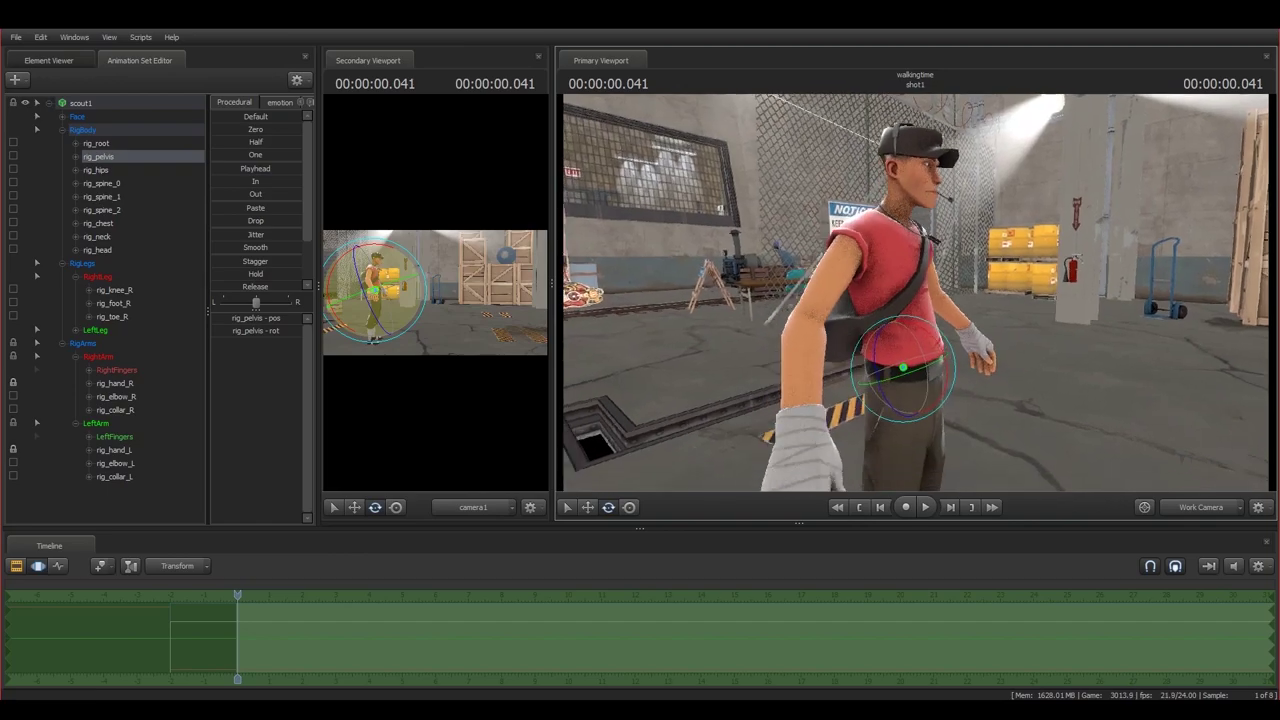
ctrl+click(1046, 353)
key(a)
drag(1046, 353, 1014, 361)
key(s)
key(d)
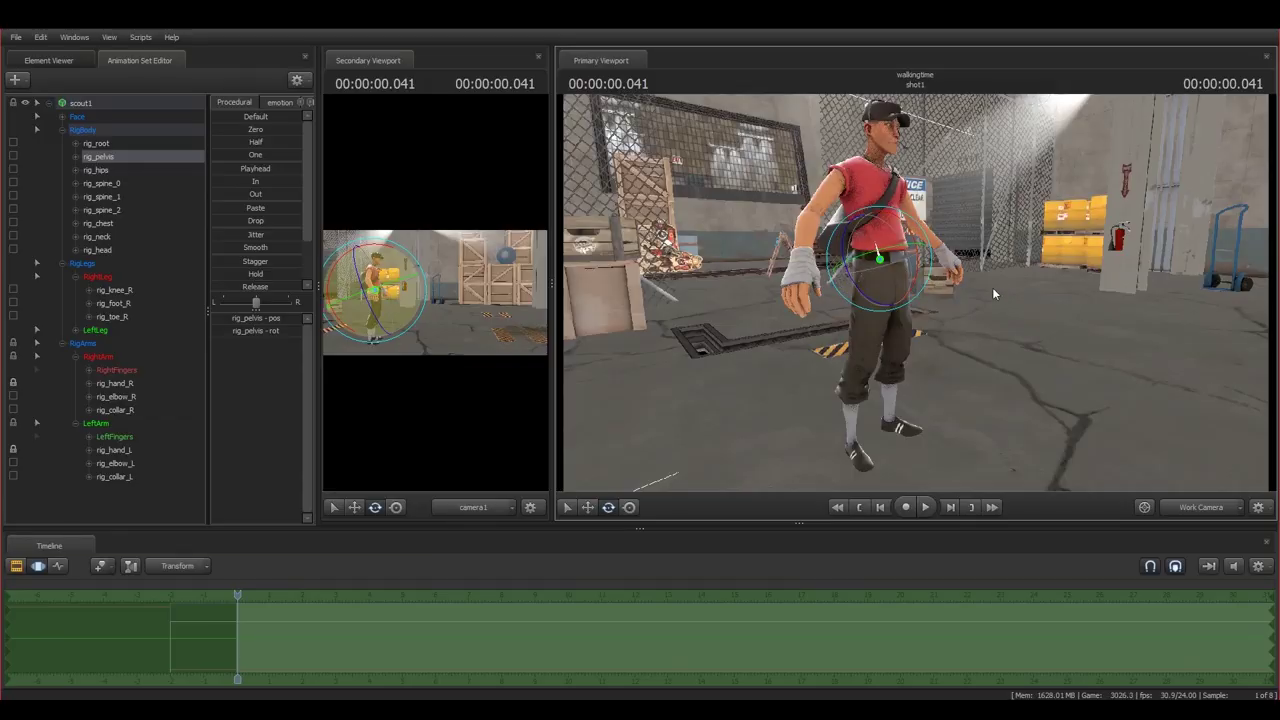
- Switch the timeline to the Graph Editor and show the curves of rig_pelvis
click(993, 293)
drag(916, 293, 832, 299)
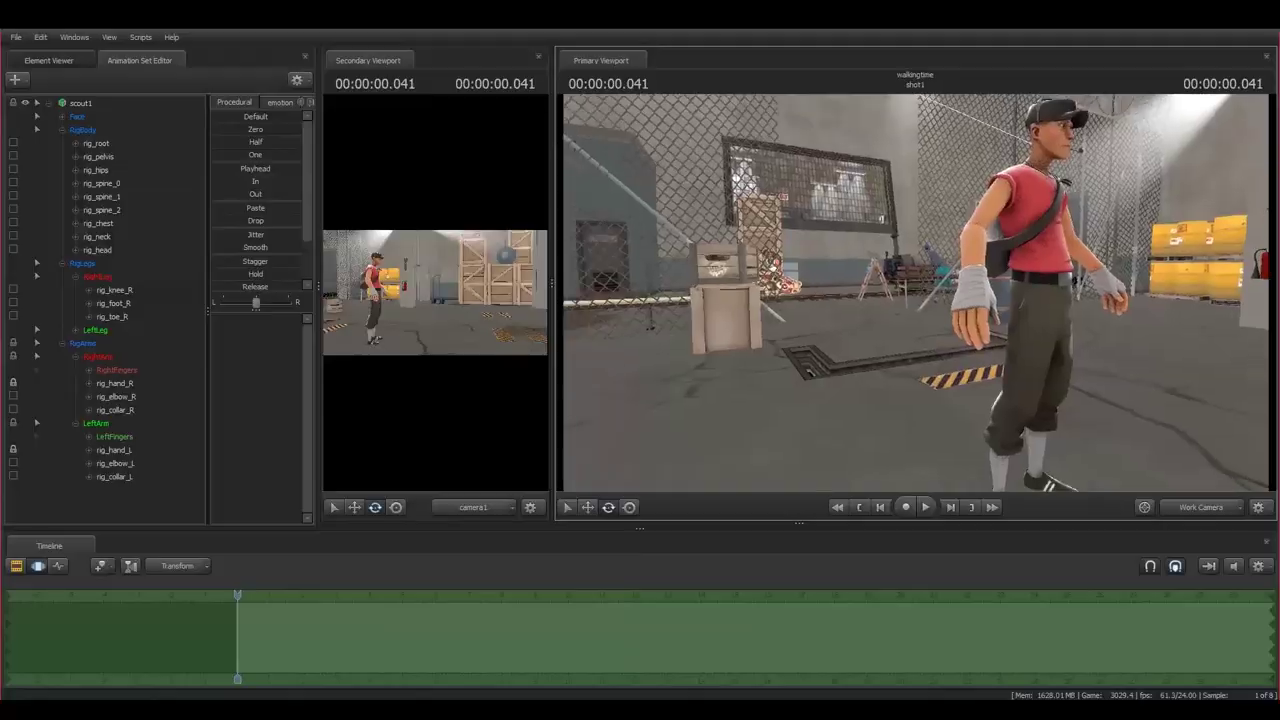
drag(832, 299, 962, 294)
ctrl+click(838, 277)
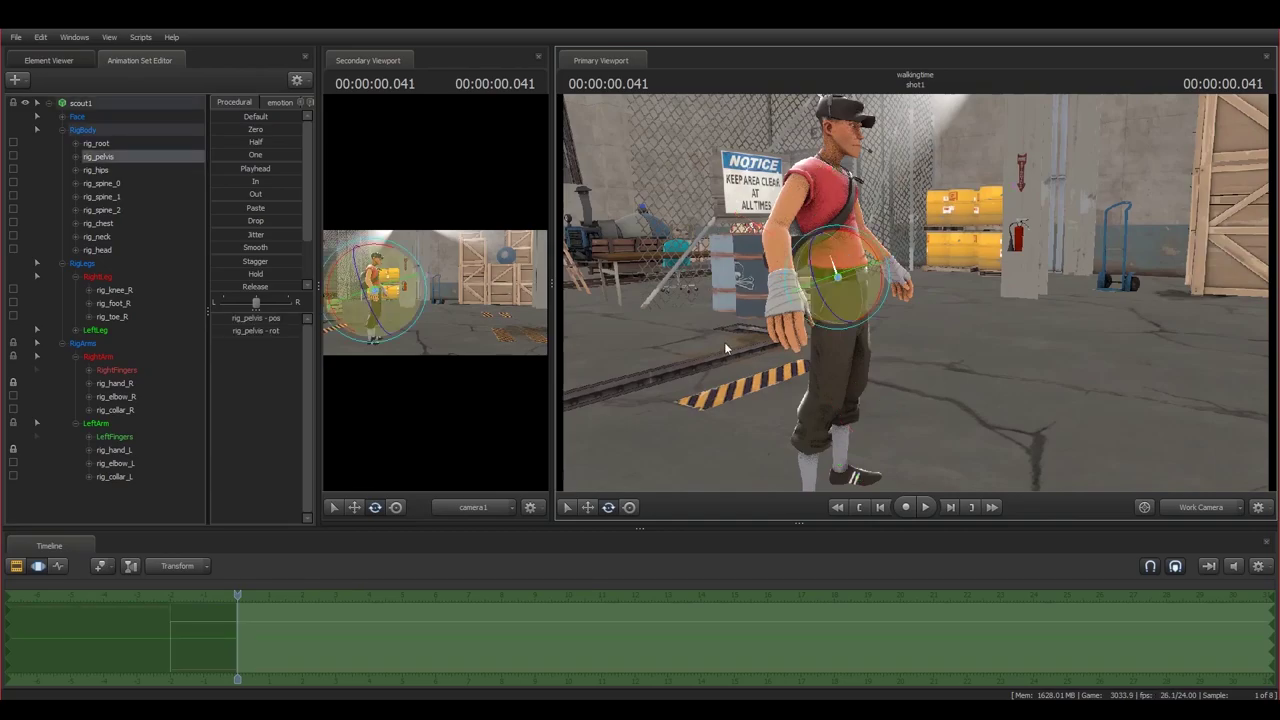
click(64, 570)
mouse_move(900, 294)
mouse_down()
mouse_move(870, 294)
mouse_move(915, 294)
mouse_up()
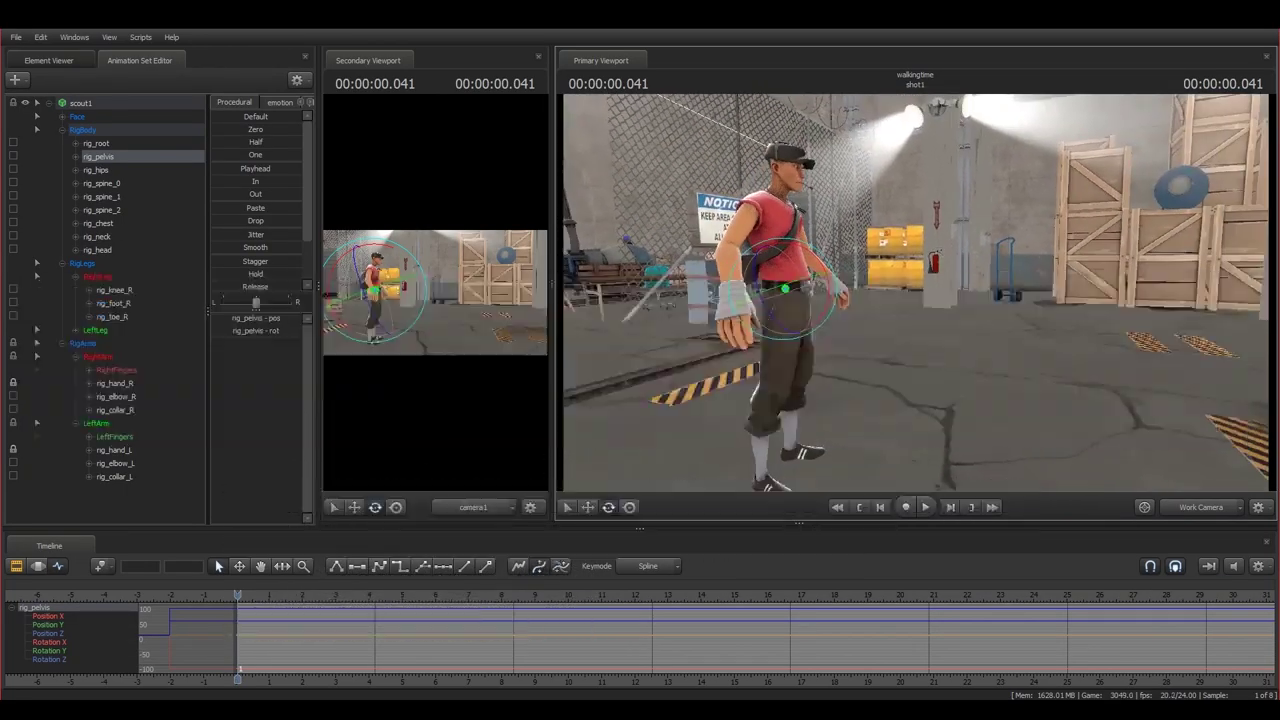
mouse_move(916, 293)
mouse_down()
mouse_move(1000, 268)
mouse_move(903, 300)
mouse_up()
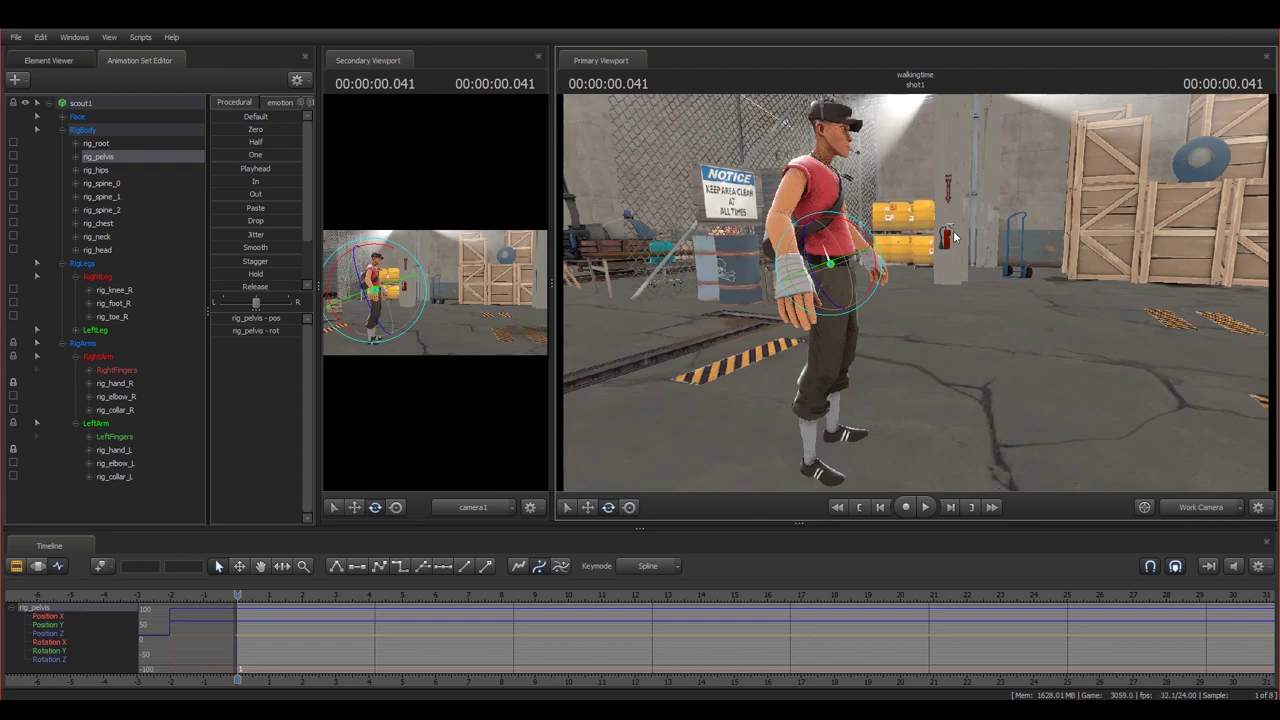
ctrl+click(971, 274)
drag(971, 268, 870, 281)
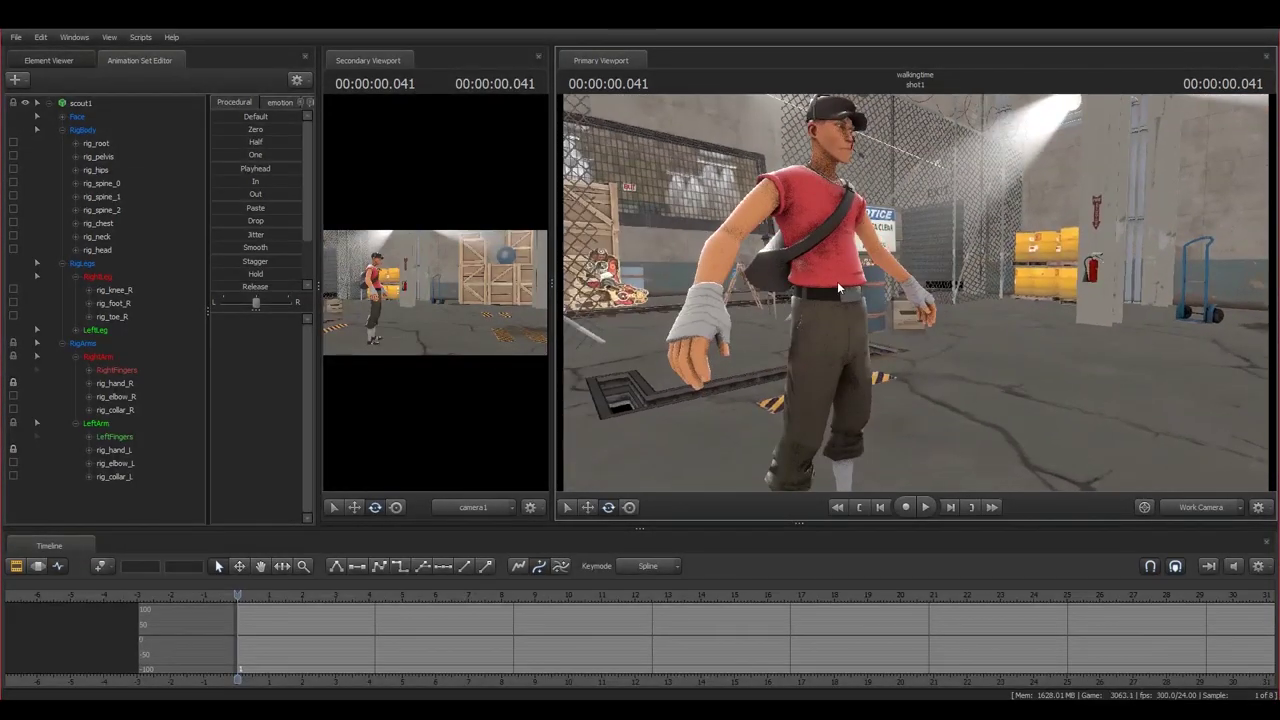
ctrl+click(831, 292)
key(a)
drag(958, 313, 1032, 299)
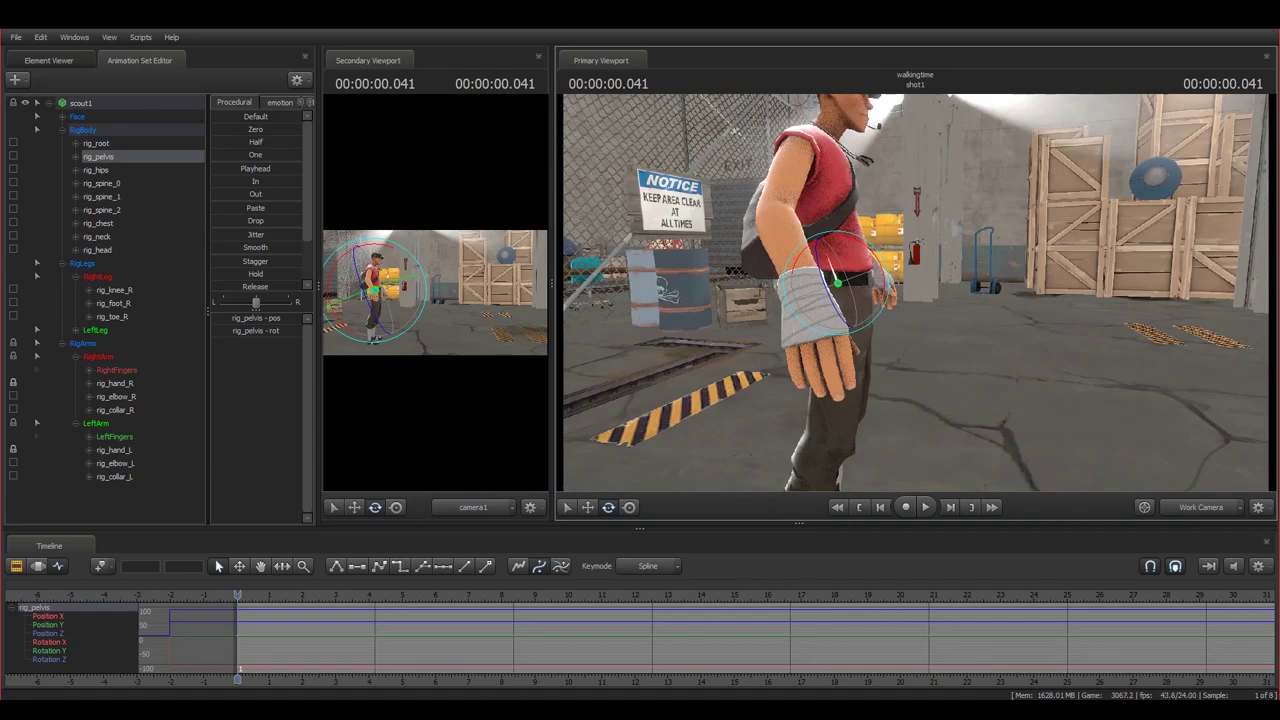
- Bring up the walk cycle reference chart in the browser and narrow the Source Filmmaker window to fit beside it
mouse_move(376, 710)
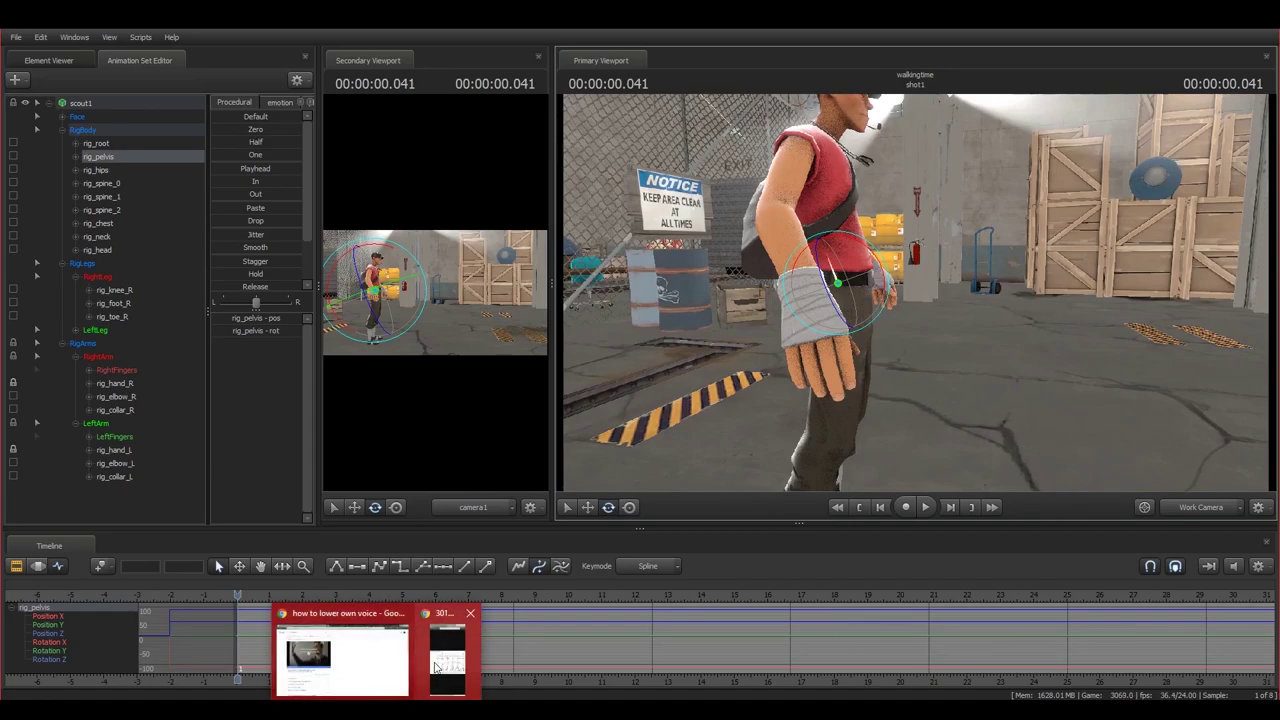
click(436, 661)
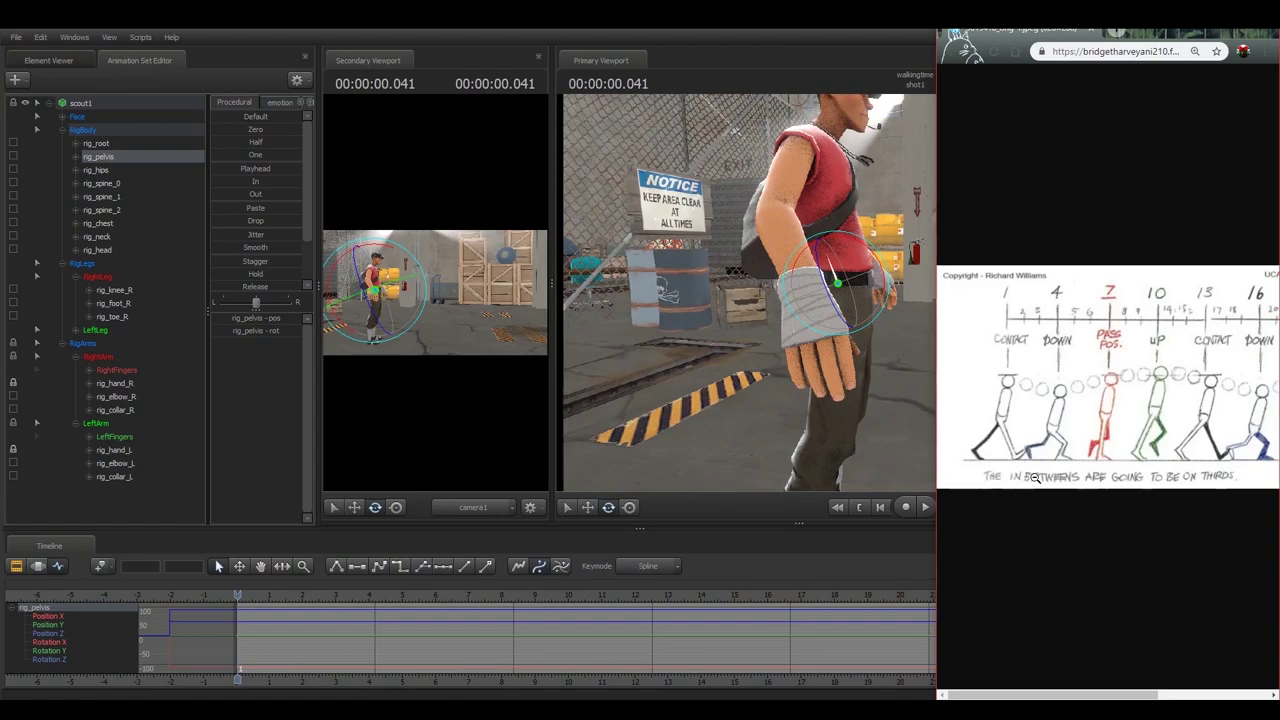
click(855, 28)
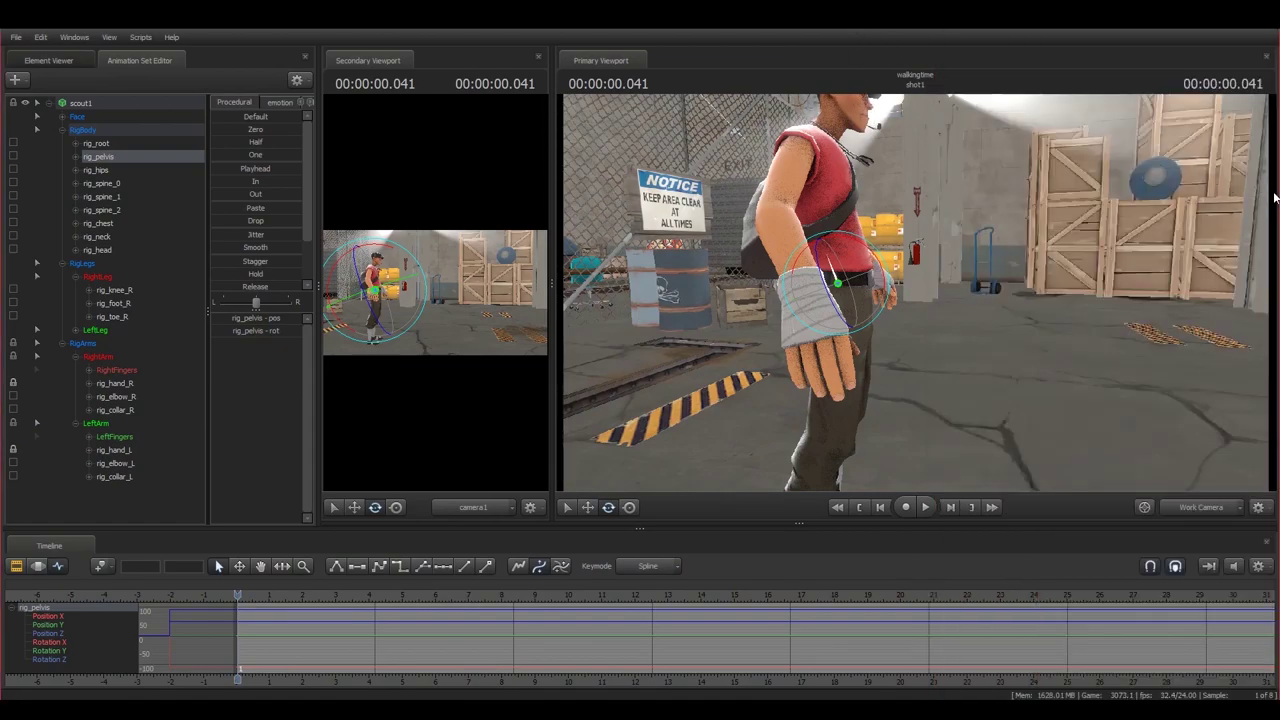
drag(1275, 191, 941, 230)
- Enlarge the primary viewport by narrowing the secondary viewport and shortening the timeline area
mouse_move(675, 292)
mouse_down()
mouse_move(635, 290)
mouse_move(675, 293)
mouse_up()
key(w)
drag(847, 361, 862, 346)
drag(722, 304, 726, 302)
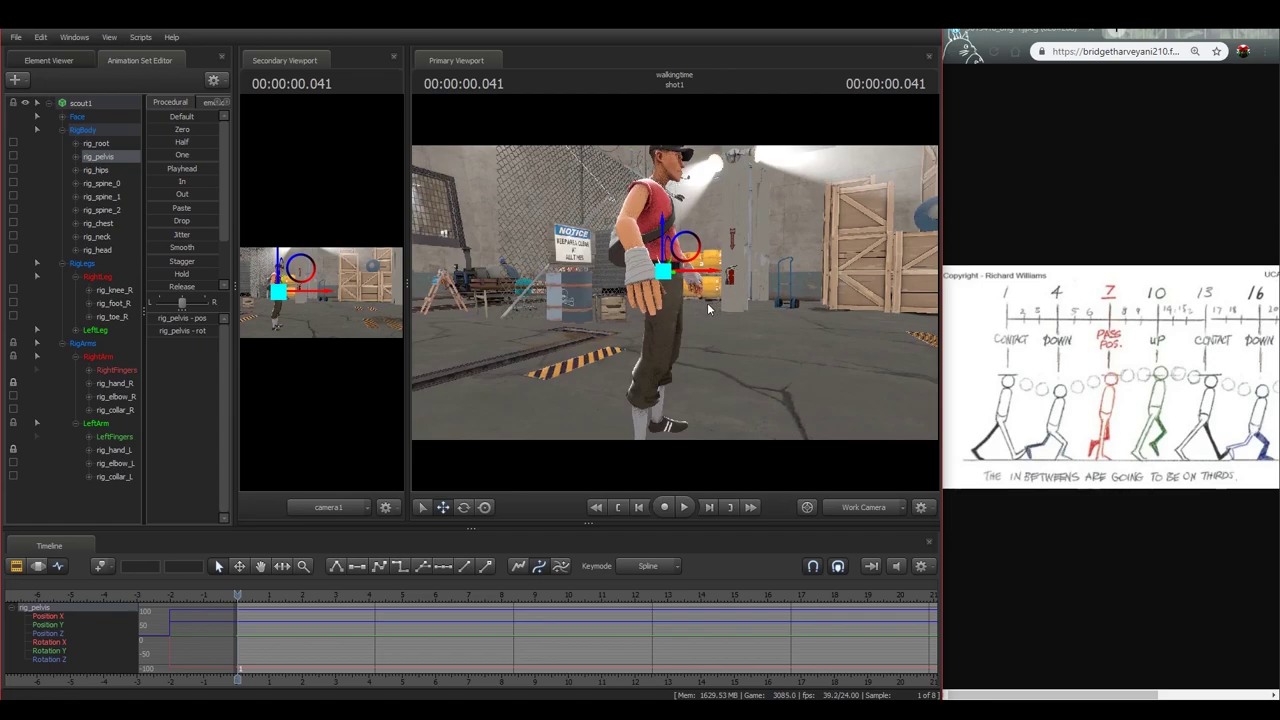
drag(765, 342, 756, 339)
drag(645, 388, 656, 378)
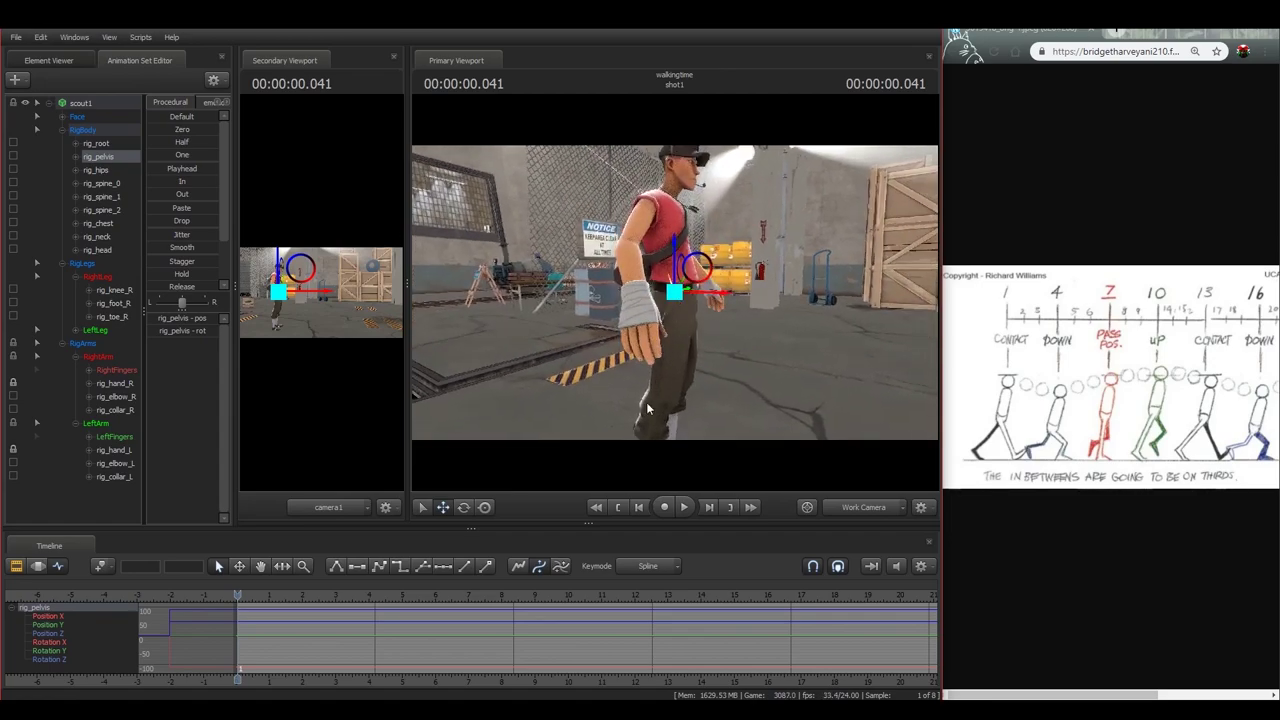
drag(613, 527, 613, 540)
drag(407, 418, 366, 417)
drag(752, 285, 780, 281)
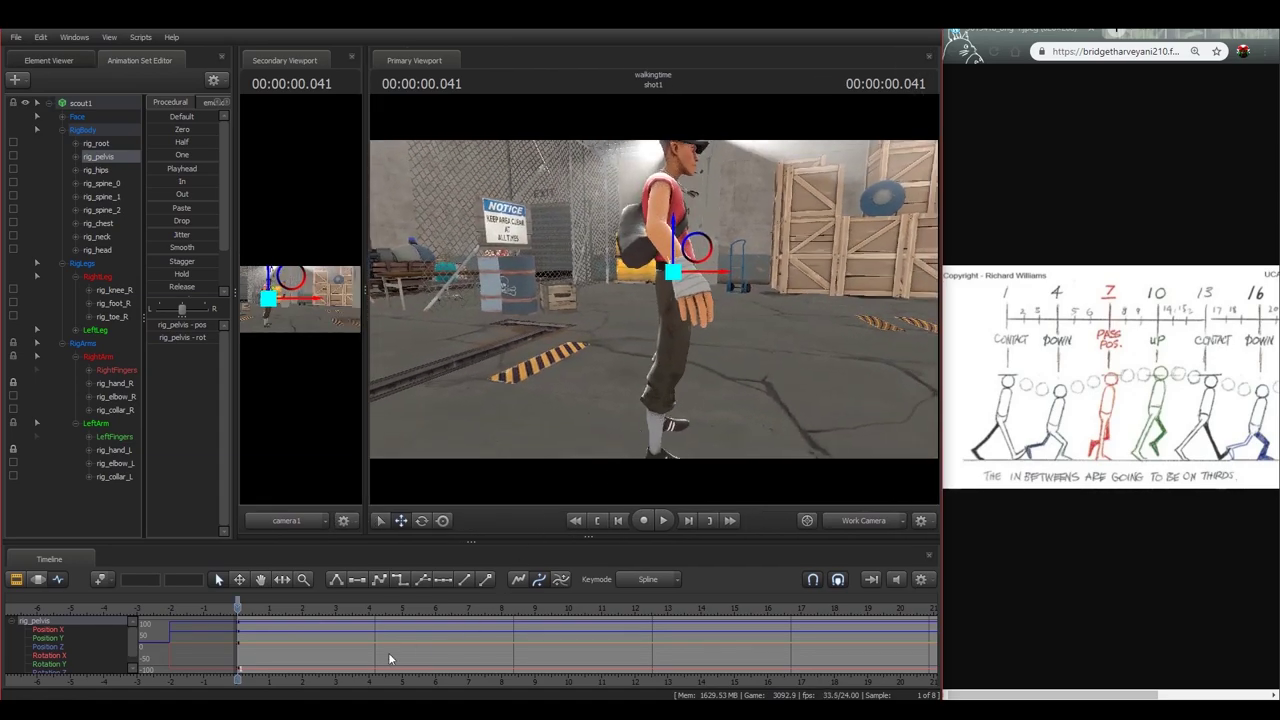
drag(836, 353, 856, 359)
drag(697, 243, 703, 244)
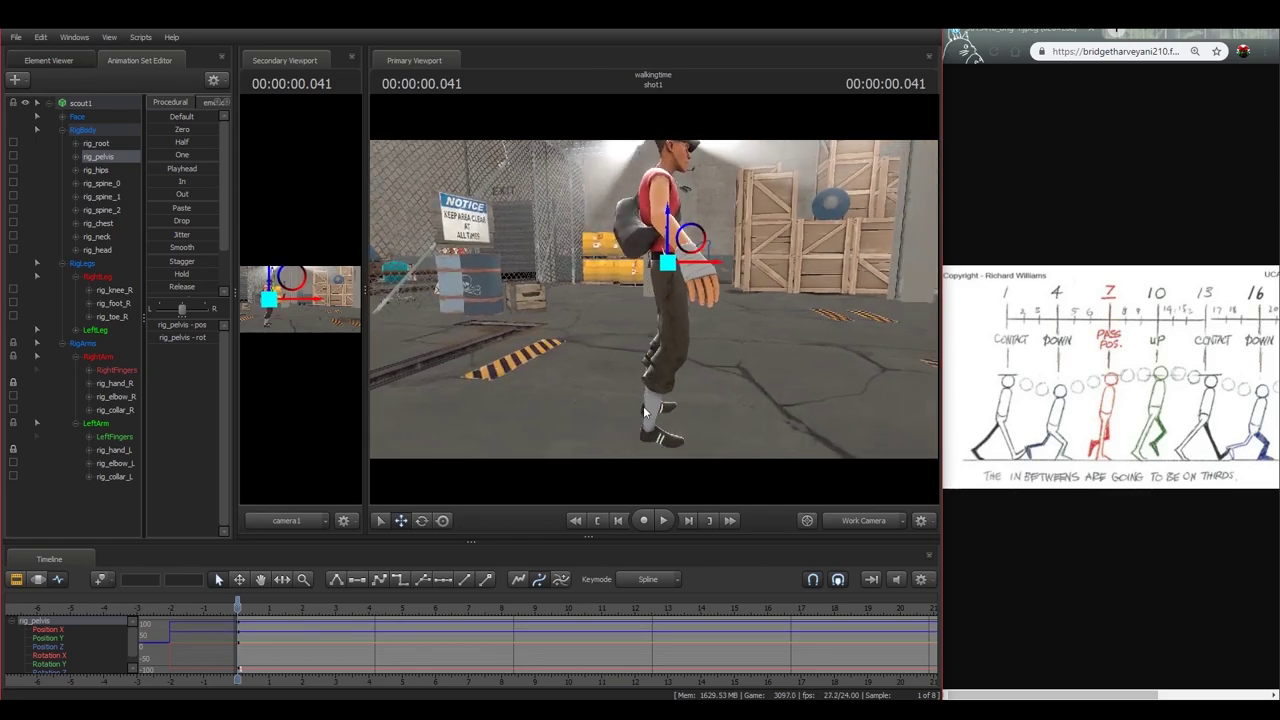
- Try a contact pose on the first keyframe with rig_foot_R moved forward and its toes raised
ctrl+click(649, 422)
drag(684, 429, 717, 384)
key(e)
key(w)
drag(744, 431, 753, 431)
- Try moving rig_foot_L behind the body and rotating it to complete the contact pose
click(655, 413)
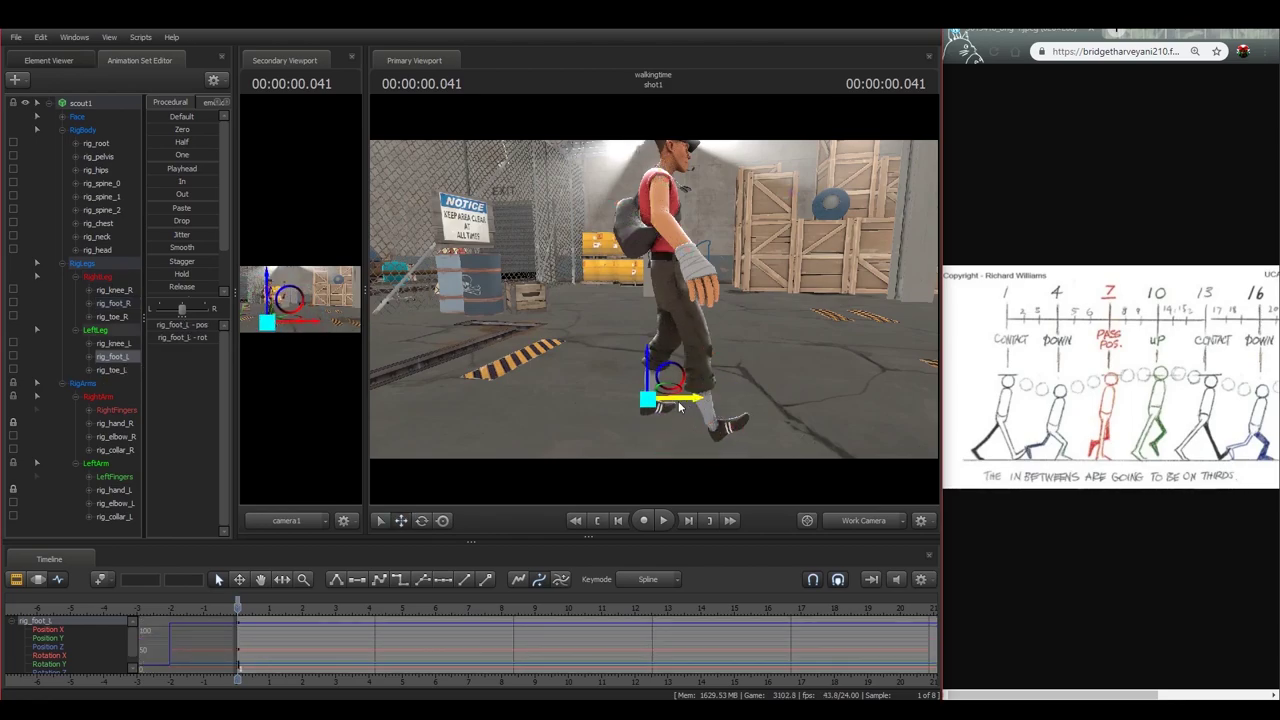
drag(682, 403, 652, 404)
key(e)
drag(621, 355, 583, 316)
key(w)
key(q)
ctrl+click(617, 362)
key(e)
- Advance the playhead a few frames and move rig_pelvis forward to key a second pose
ctrl+click(565, 200)
key(w)
scroll(276, 635, up, 3)
key(Right)
key(Right)
key(Right)
drag(648, 273, 665, 238)
key(e)
drag(643, 330, 598, 362)
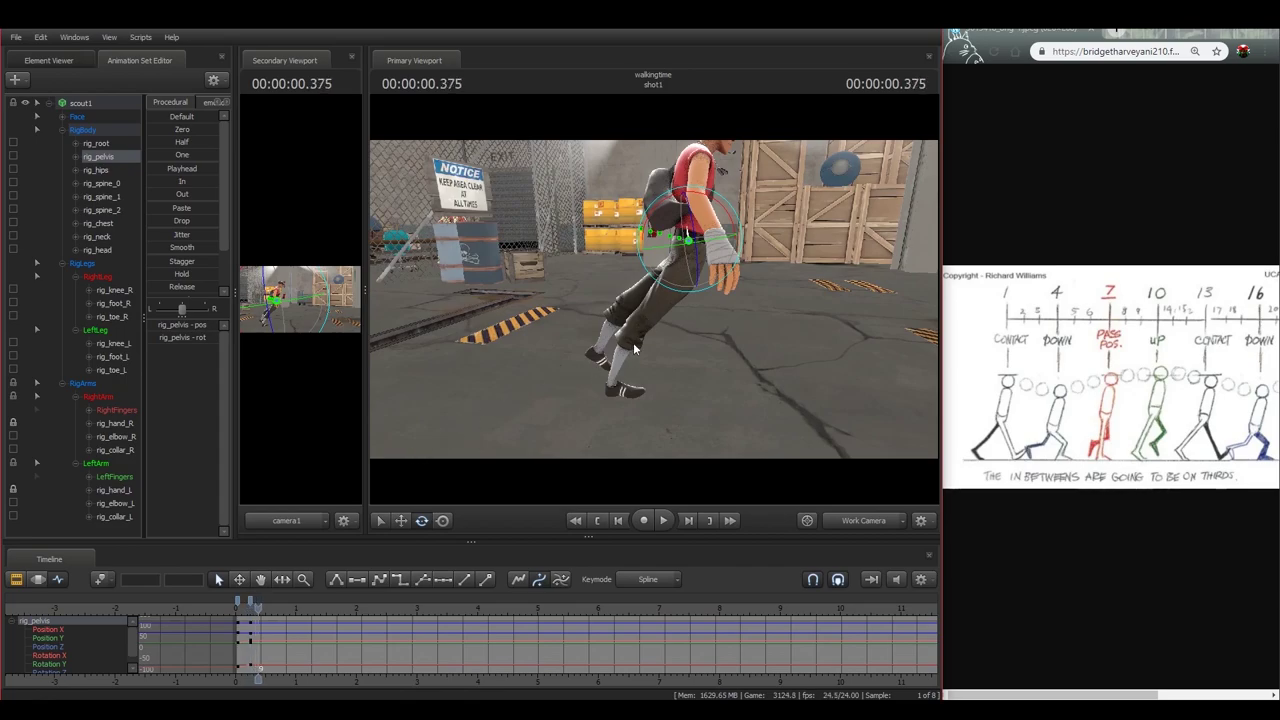
- Try laying rig_pelvis down on the floor at frame 10, preview the motion, and delete that keyframe
key(w)
drag(733, 262, 792, 379)
key(e)
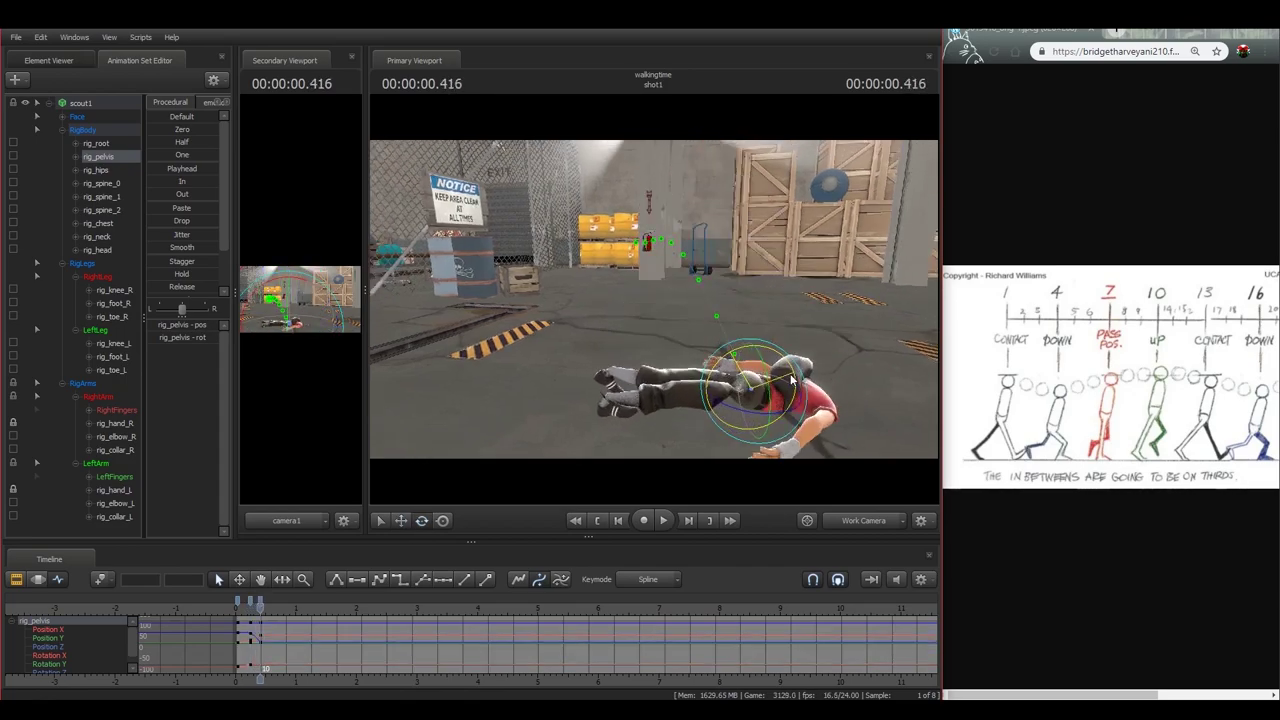
click(238, 611)
key(space)
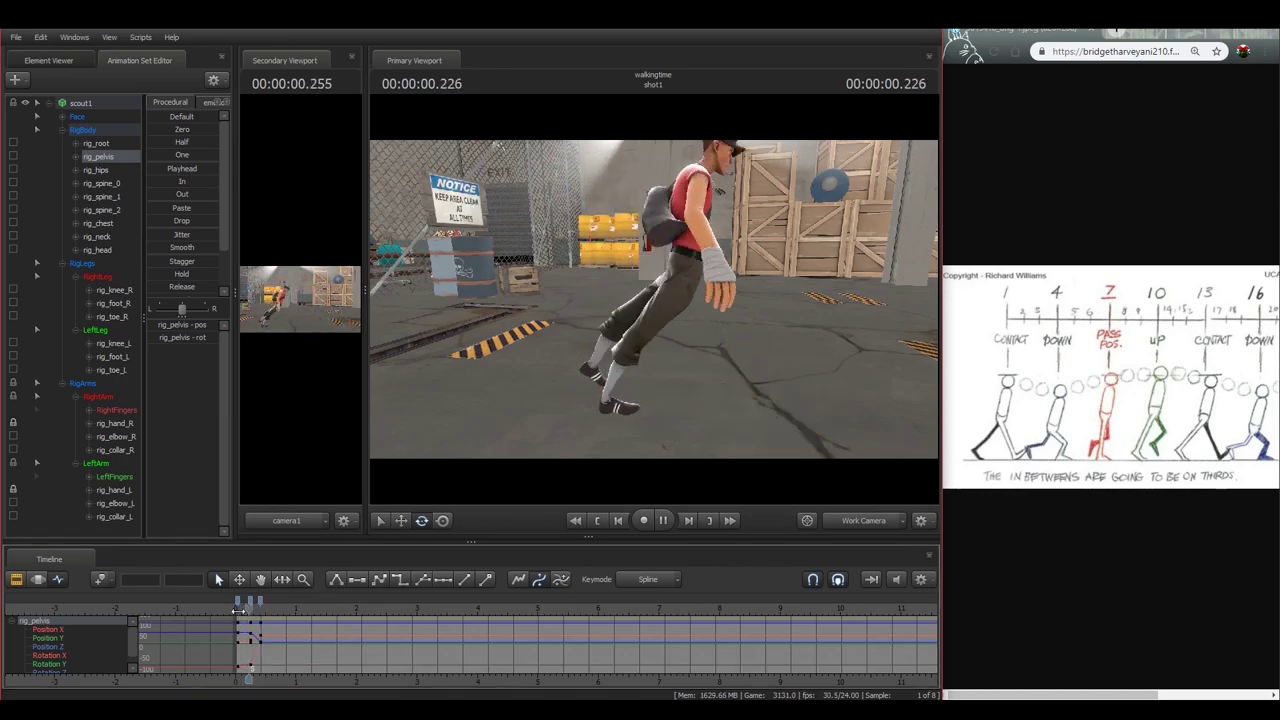
key(space)
click(261, 602)
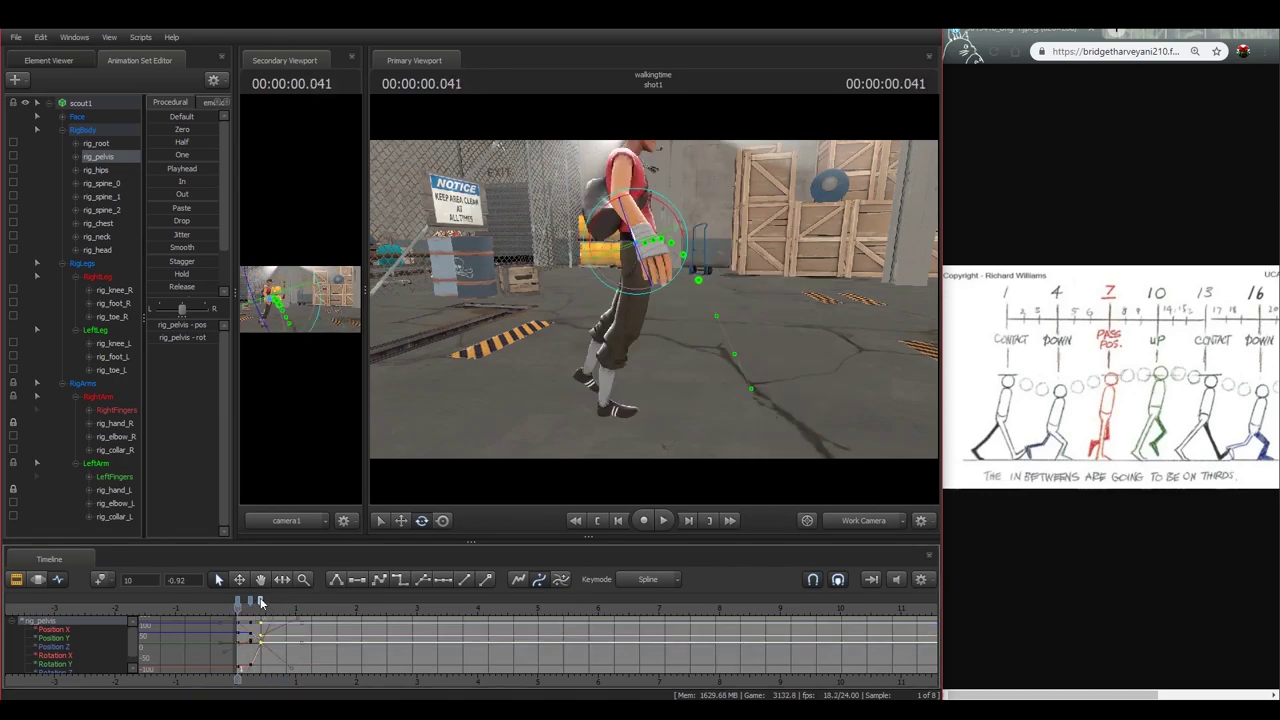
key(Delete)
- Place the two remaining rig_pelvis keyframes at frames 0 and 5
scroll(246, 608, up, 5)
drag(237, 602, 267, 602)
click(267, 607)
click(229, 607)
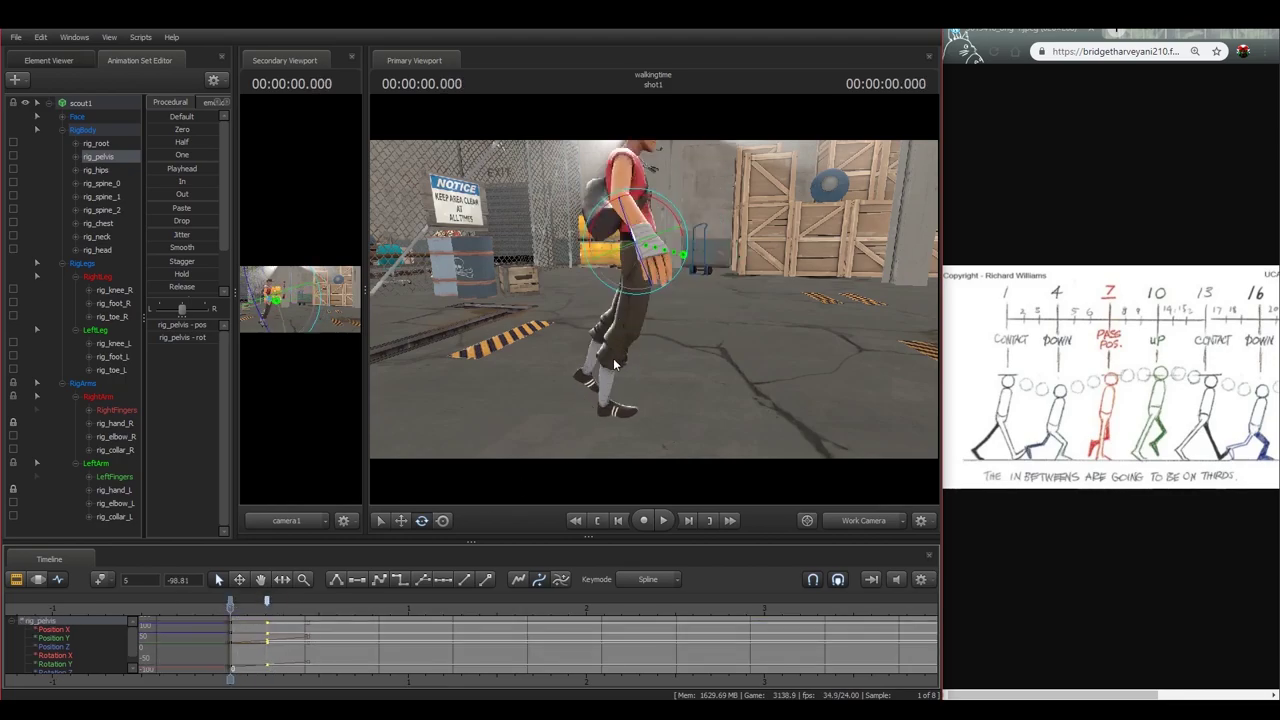
- At frame 5, move rig_foot_R forward and rotate it into the heel-contact position
drag(233, 609, 265, 615)
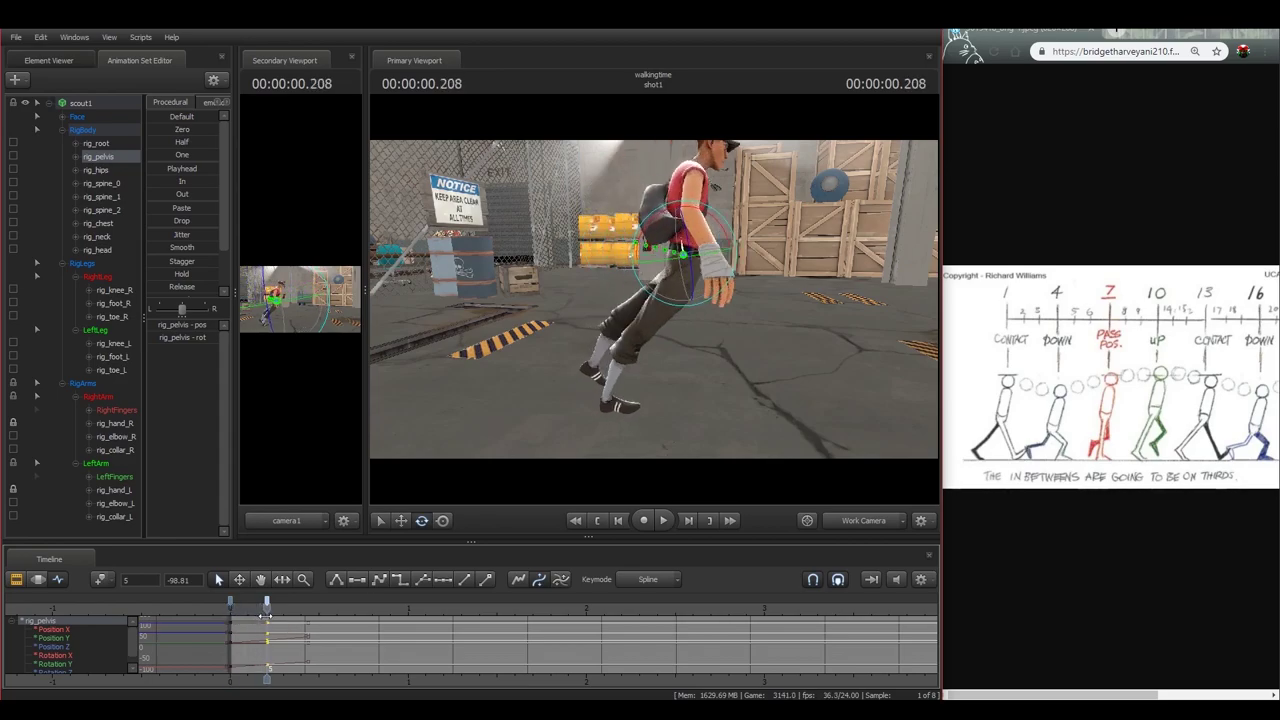
ctrl+click(608, 407)
drag(608, 407, 738, 391)
key(w)
key(e)
drag(740, 347, 754, 374)
key(w)
- Pose rig_foot_L behind the body at frame 5 with its heel raised
ctrl+click(581, 360)
drag(581, 360, 655, 306)
drag(612, 343, 681, 257)
key(e)
key(q)
- Adjust the position and rotation of rig_pelvis to balance the body between both feet at frame 5
ctrl+click(684, 281)
key(w)
key(d)
mouse_move(617, 297)
mouse_down()
mouse_move(515, 286)
mouse_move(627, 290)
mouse_up()
key(a)
key(w)
key(e)
drag(674, 210, 671, 211)
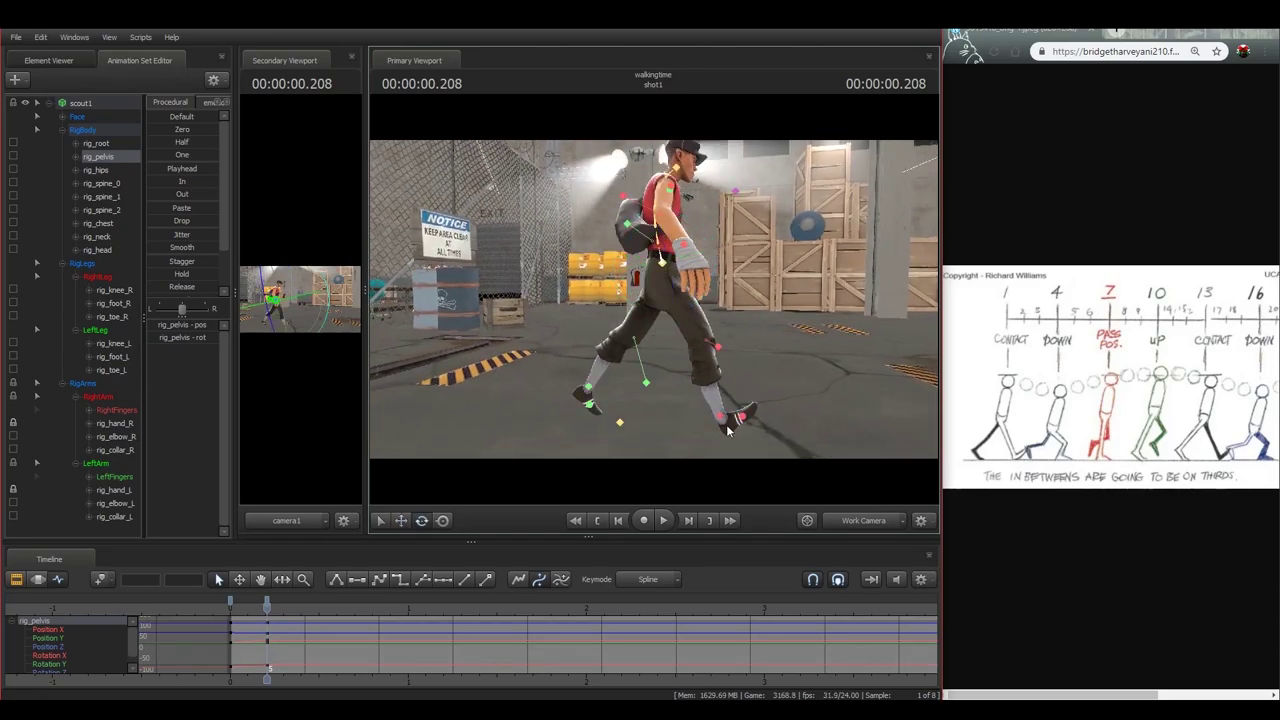
- Fine-tune rig_foot_R and nudge rig_pelvis slightly backward in the frame 5 contact pose
ctrl+click(723, 419)
key(x)
drag(777, 366, 785, 370)
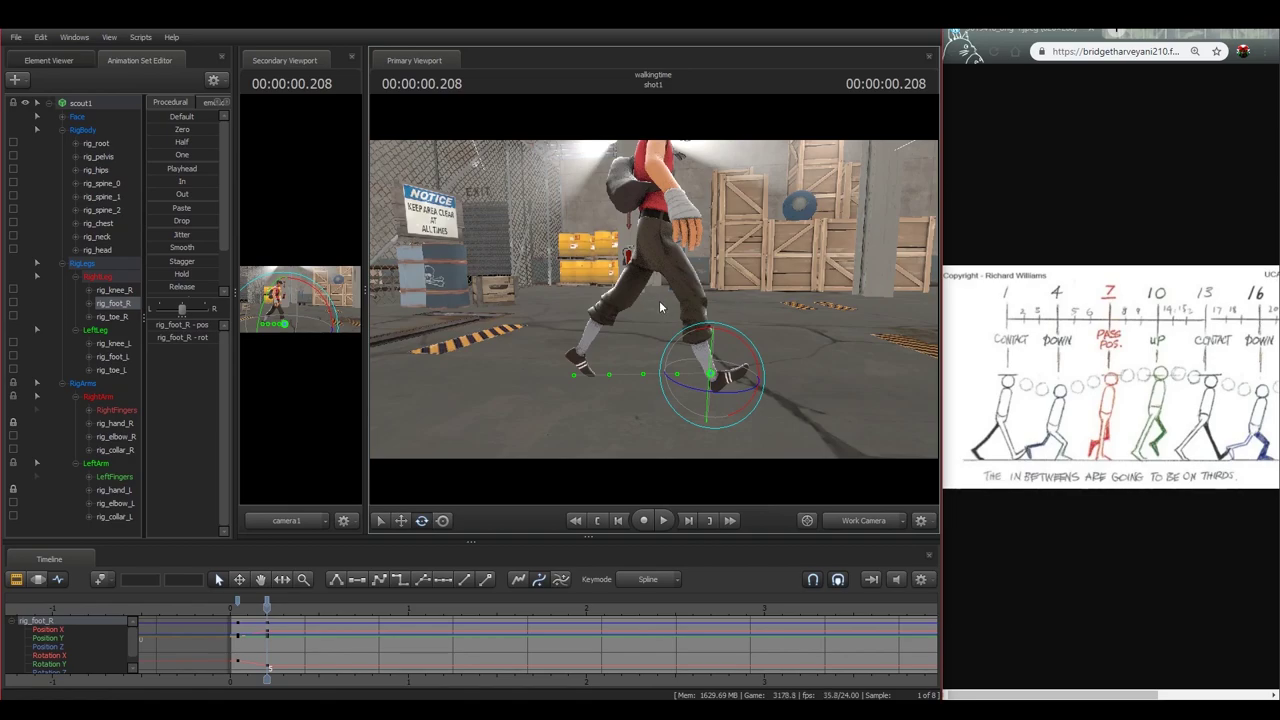
drag(675, 283, 674, 323)
ctrl+click(653, 242)
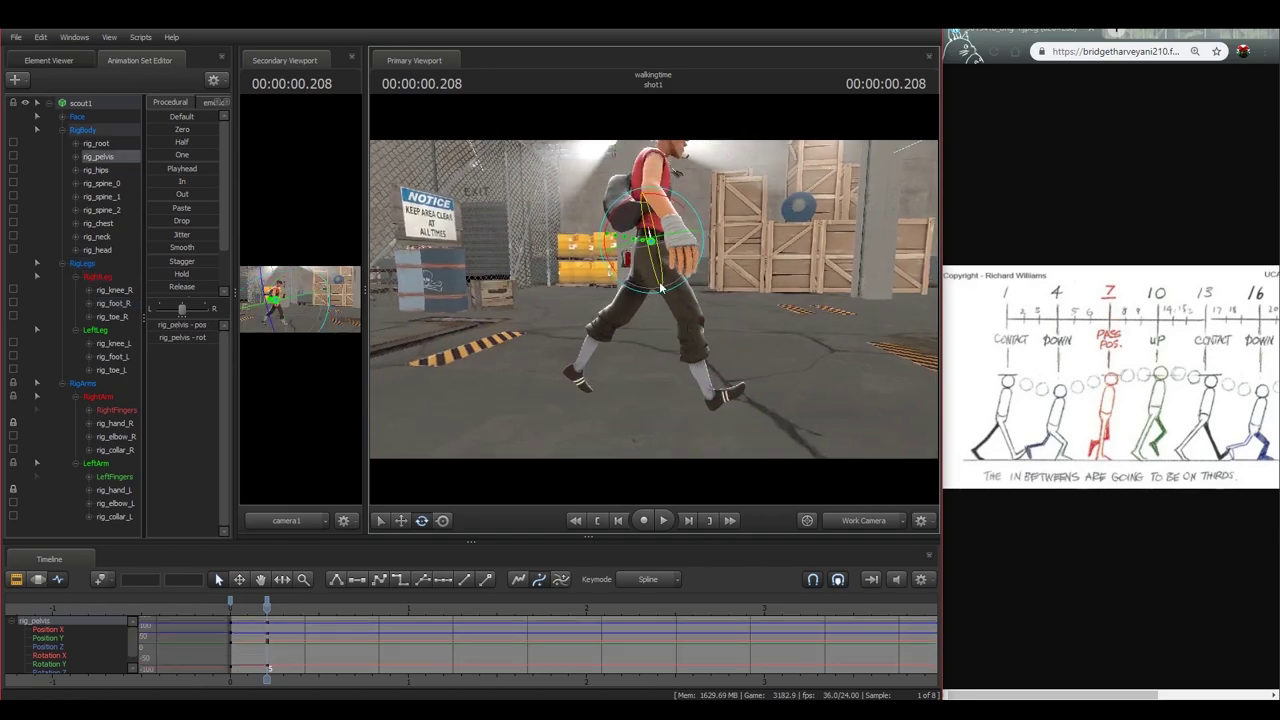
key(w)
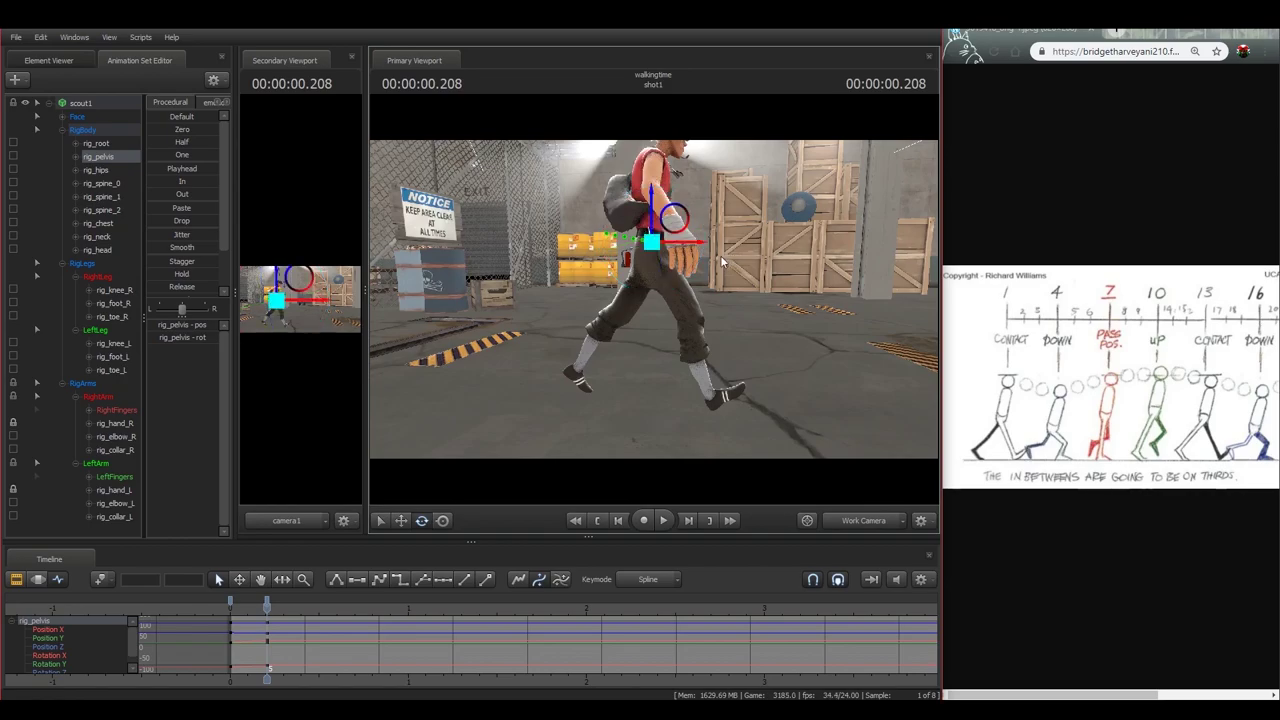
drag(677, 220, 673, 217)
- Pull rig_foot_R back a little to shorten the stride and lower rig_pelvis slightly
ctrl+click(709, 392)
drag(743, 393, 726, 393)
click(651, 240)
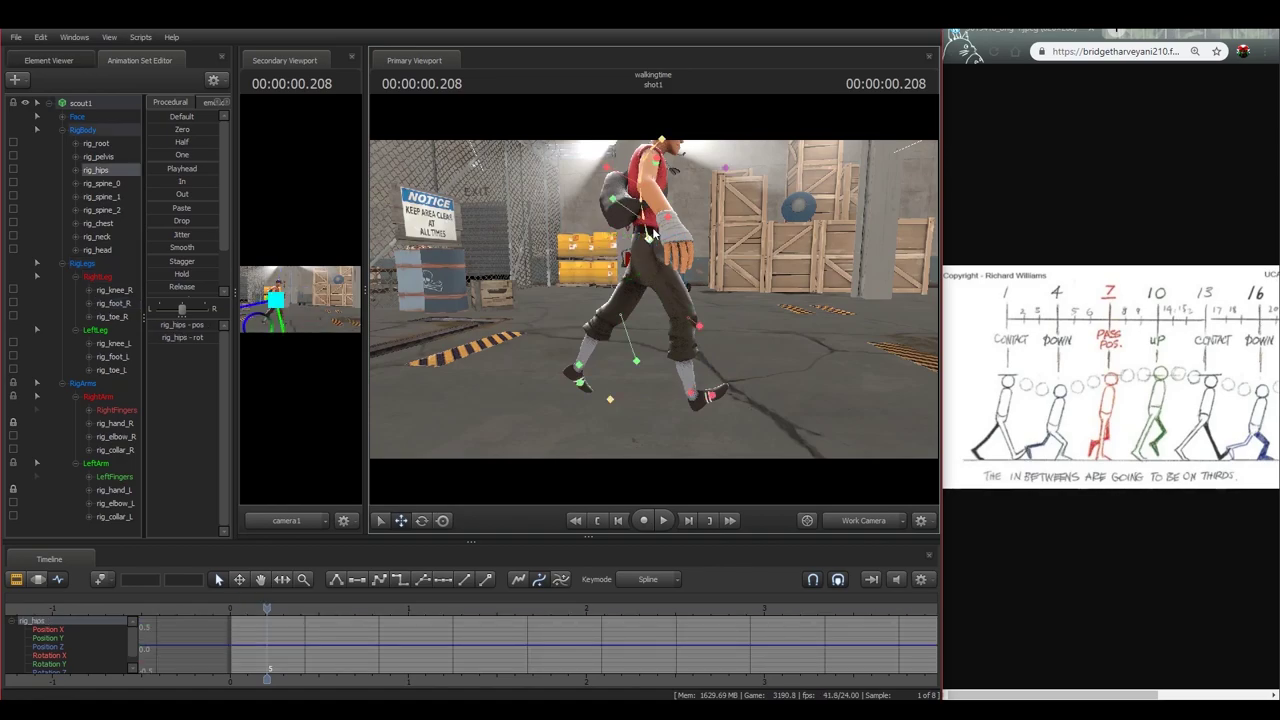
ctrl+click(650, 238)
drag(673, 225, 672, 227)
- Rotate rig_foot_L to refine the trailing foot's angle, and reselect rig_pelvis
click(577, 370)
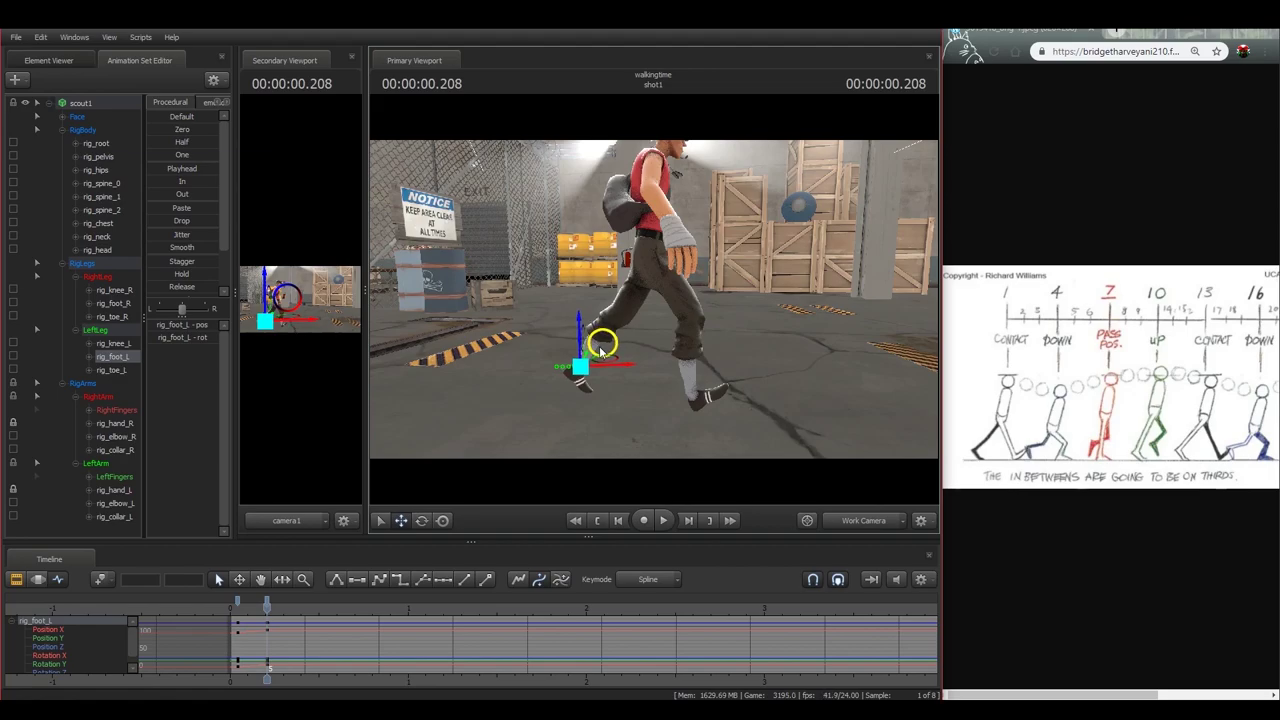
key(e)
drag(574, 318, 560, 300)
ctrl+click(661, 257)
drag(656, 292, 655, 304)
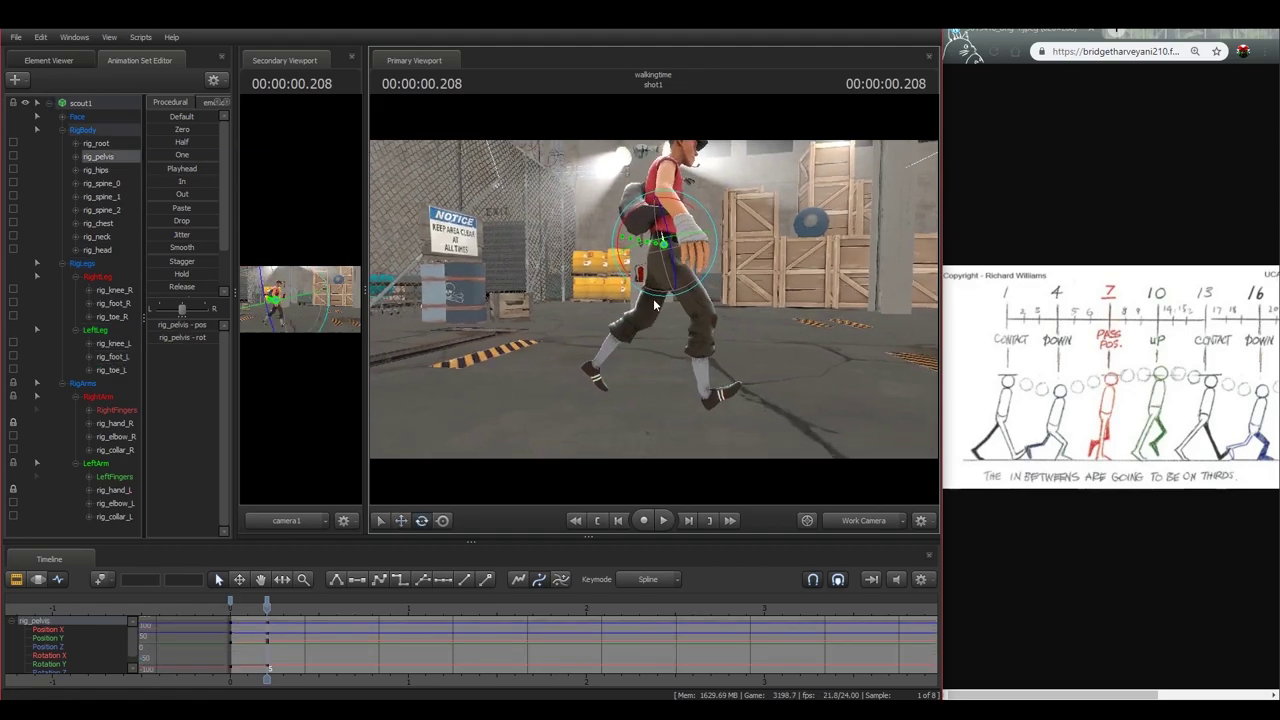
- Fine-tune the position of rig_pelvis in the frame 5 contact pose
key(w)
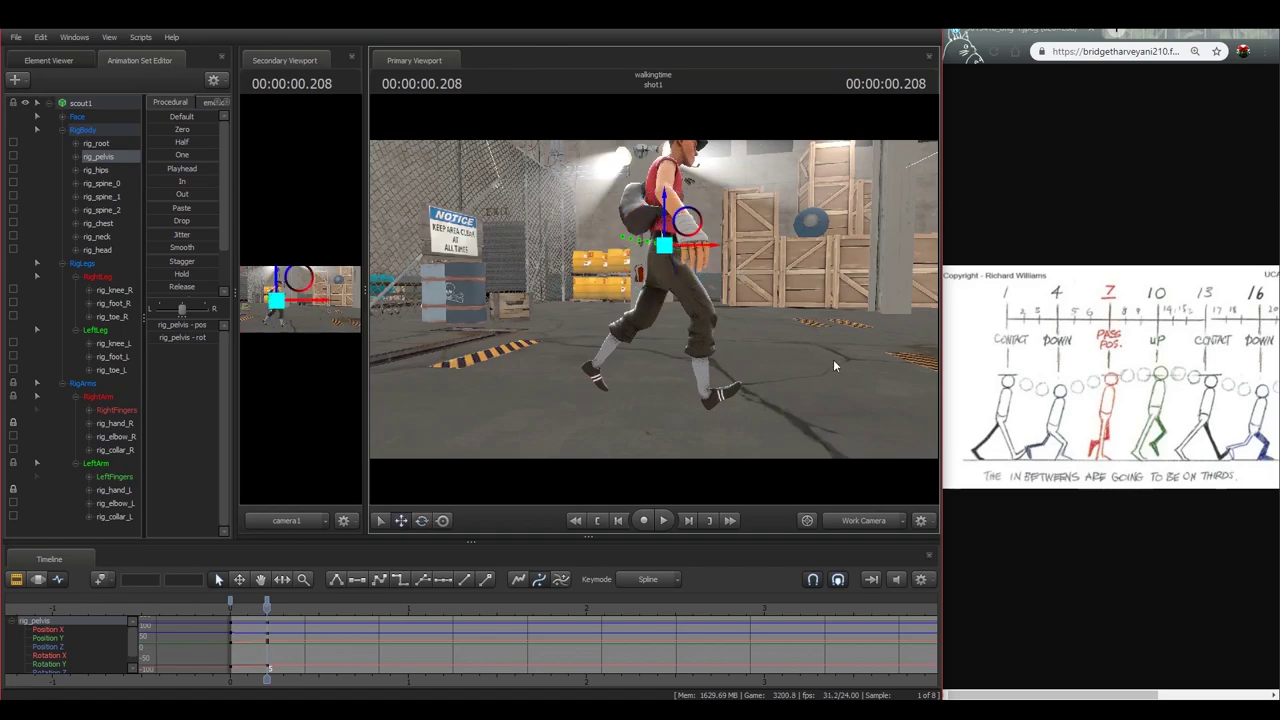
mouse_move(800, 319)
mouse_down()
mouse_move(800, 305)
mouse_move(792, 318)
mouse_up()
drag(654, 300, 659, 304)
drag(568, 289, 568, 289)
drag(709, 374, 654, 304)
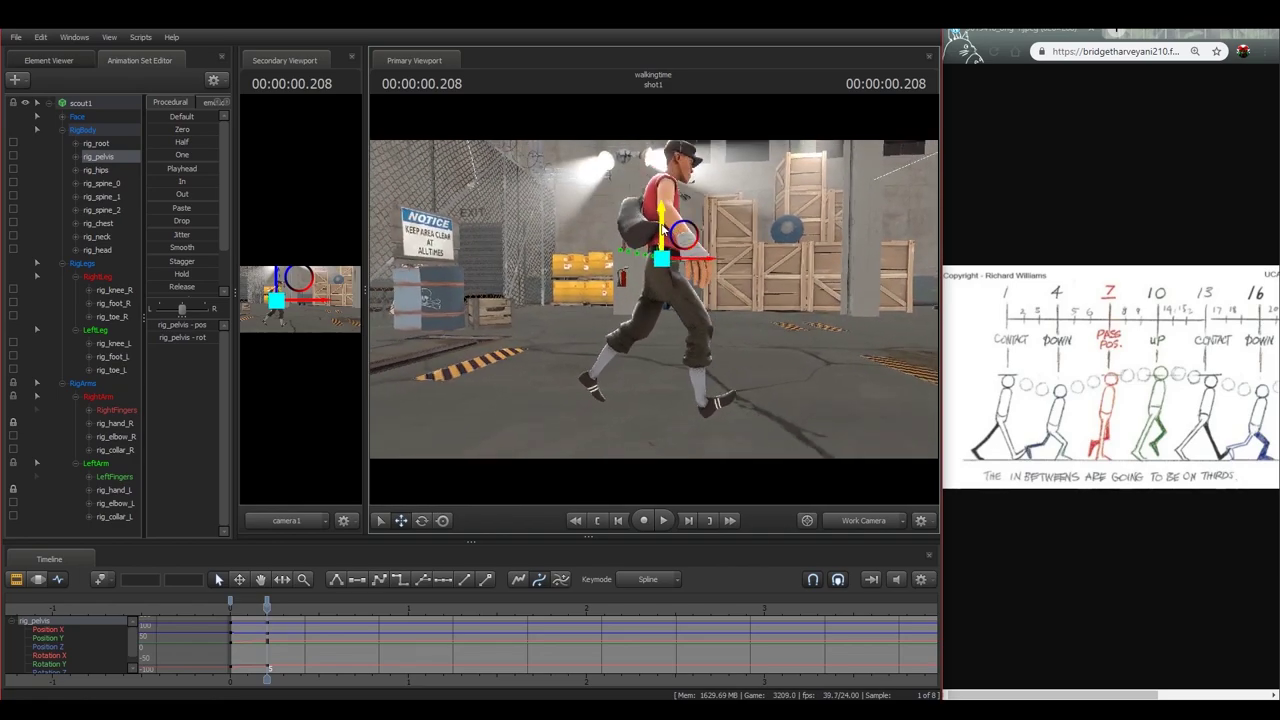
- Move rig_pelvis forward and slightly down at frame 9 to key the down pose
scroll(322, 647, up, 3)
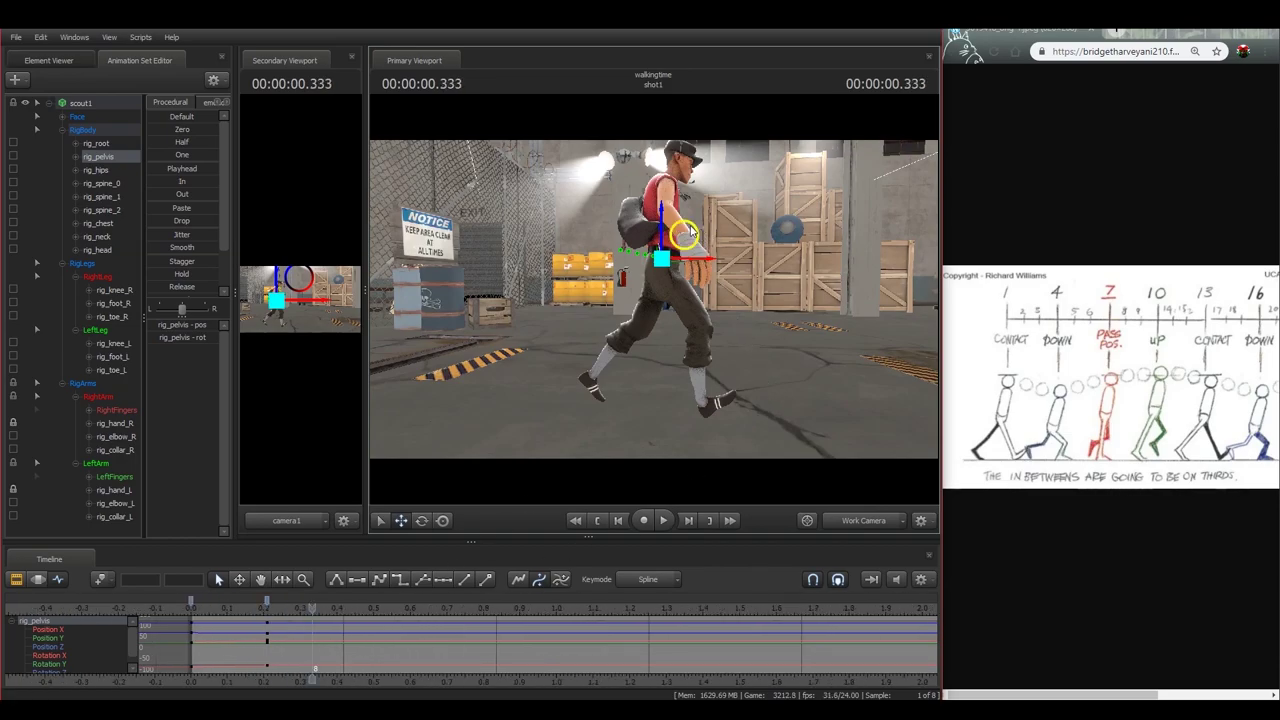
drag(685, 234, 707, 248)
drag(621, 373, 615, 375)
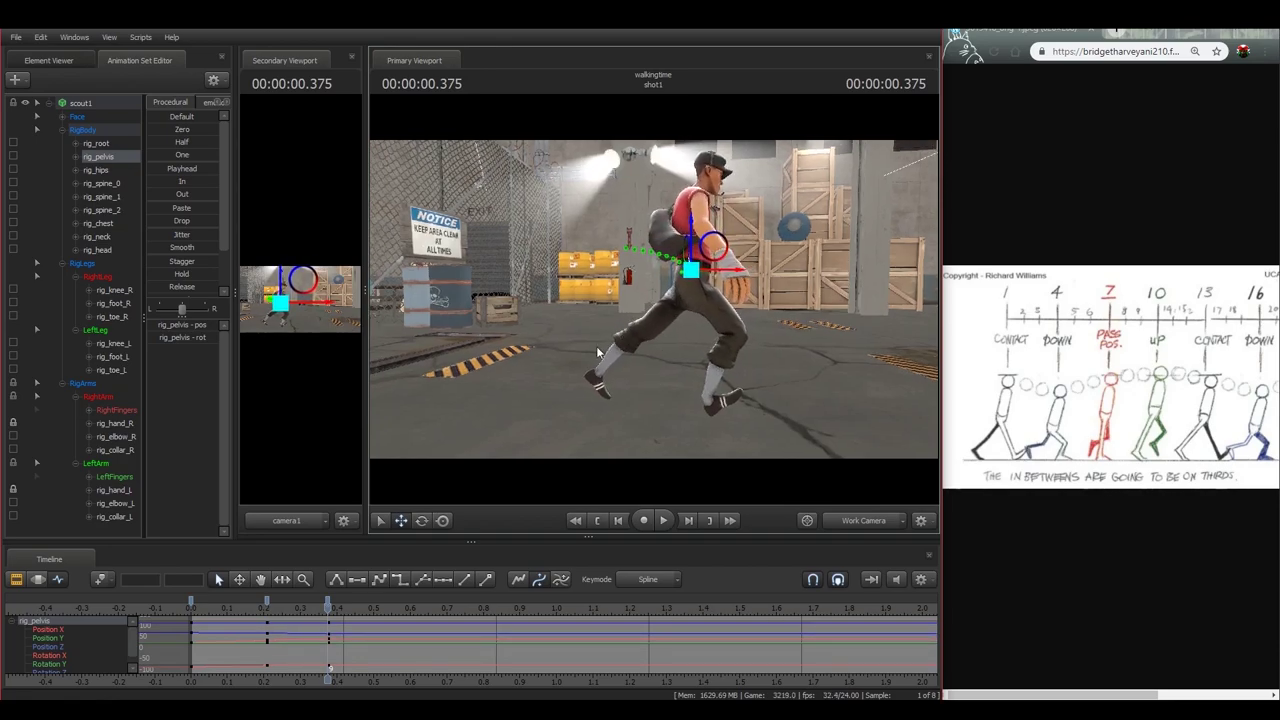
- Rotate rig_foot_R flat and move it to plant it on the floor at frame 9
ctrl+click(601, 383)
drag(655, 303, 719, 315)
ctrl+click(732, 415)
key(e)
drag(755, 374, 786, 334)
key(w)
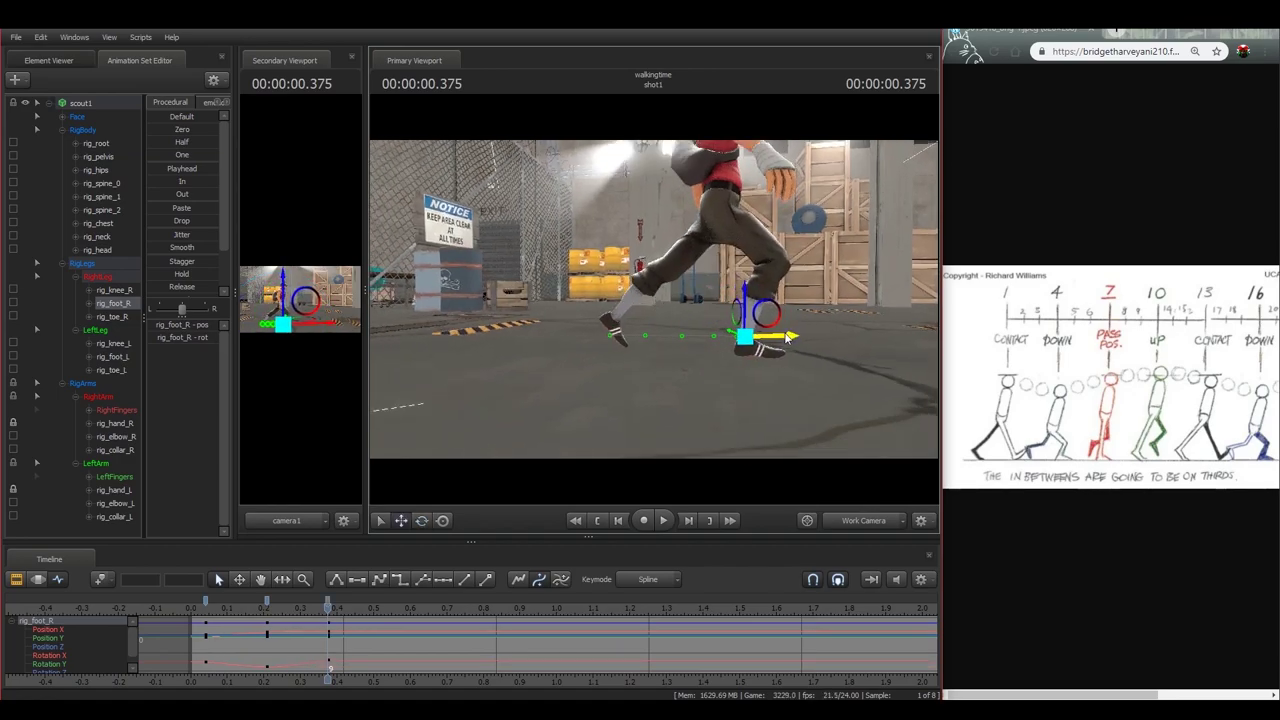
- Pull the trailing rig_foot_L forward, rotate it at frame 9, and recheck rig_pelvis against the new stance
ctrl+click(616, 318)
drag(644, 306, 657, 240)
ctrl+click(716, 233)
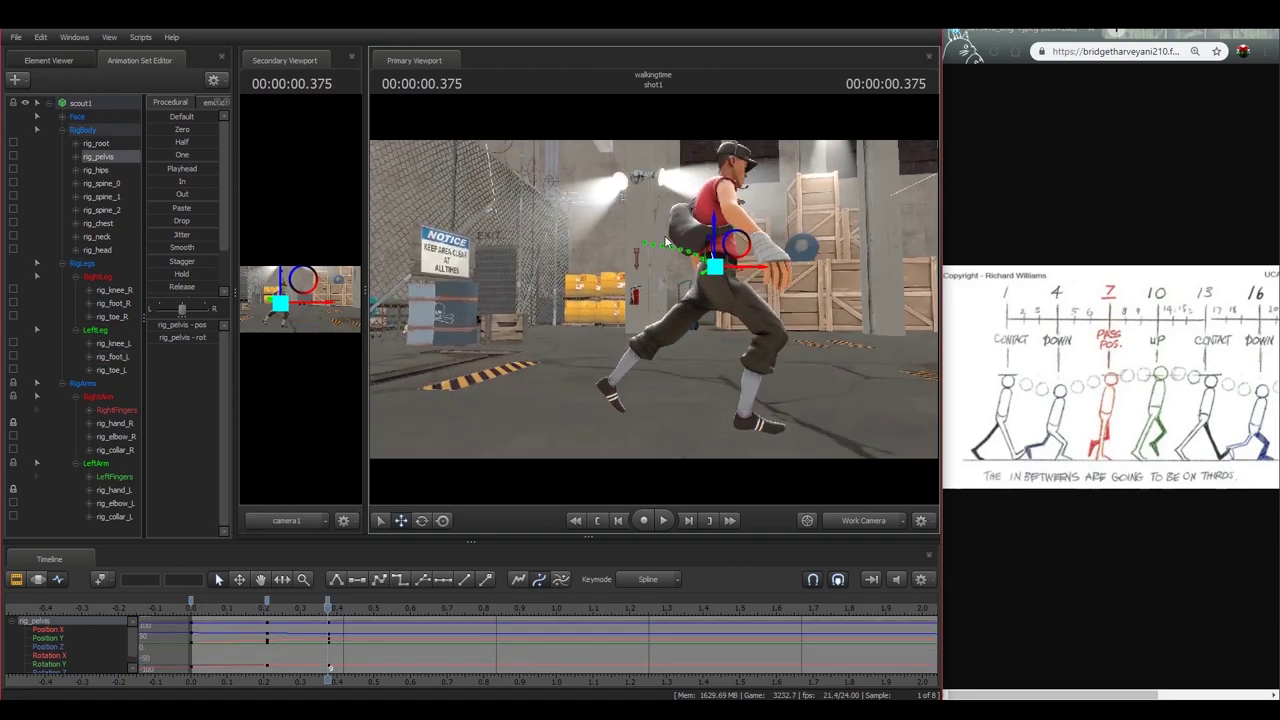
ctrl+click(611, 382)
drag(640, 385, 661, 340)
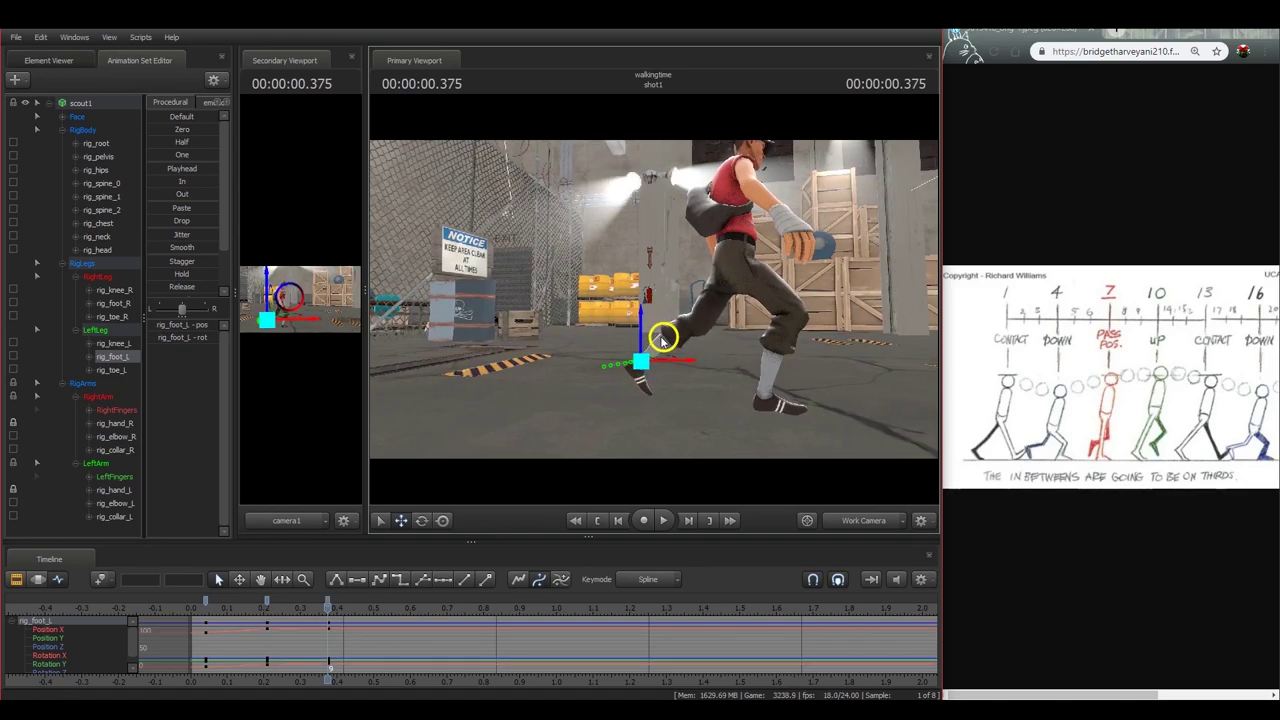
key(e)
key(w)
drag(685, 363, 691, 363)
drag(668, 268, 665, 263)
ctrl+click(737, 262)
drag(756, 278, 785, 296)
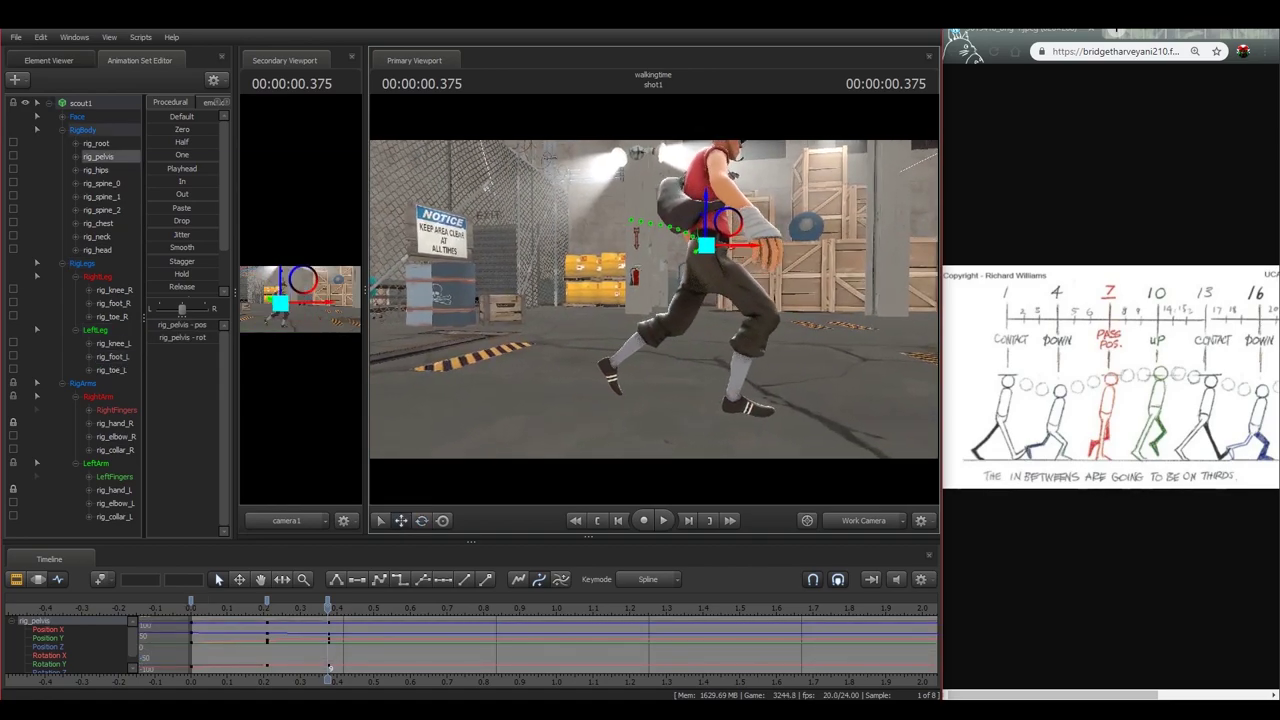
- Key the passing pose at frame 13 by moving rig_pelvis forward and bringing rig_foot_L up beside the standing leg
scroll(543, 630, down, 2)
scroll(541, 630, up, 3)
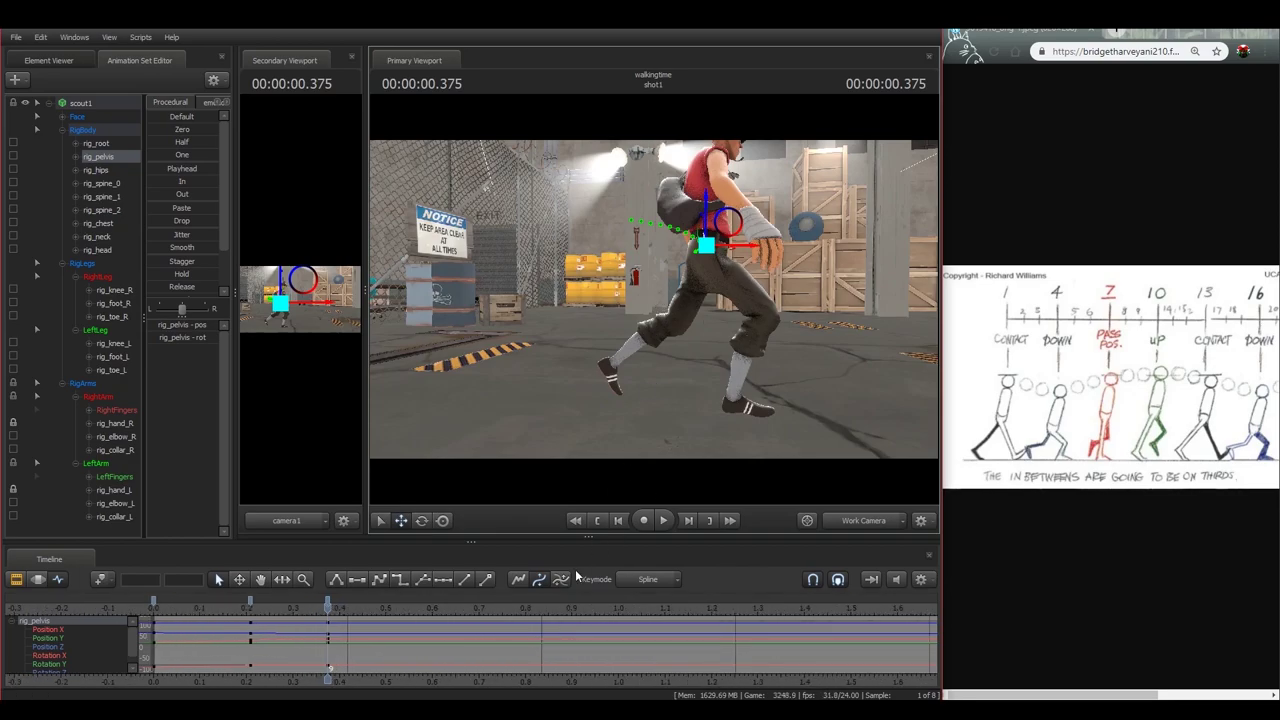
mouse_move(795, 267)
mouse_down()
mouse_move(683, 212)
mouse_move(704, 224)
mouse_move(731, 213)
mouse_move(727, 200)
mouse_move(840, 206)
mouse_move(840, 303)
mouse_move(800, 310)
mouse_move(683, 286)
mouse_move(790, 288)
mouse_up()
key(a)
key(a)
key(q)
ctrl+click(829, 308)
key(w)
key(a)
drag(710, 288, 822, 330)
- Play back the walk from the start and scrub to frame 13 to check the steps keyed so far
scroll(270, 621, down, 3)
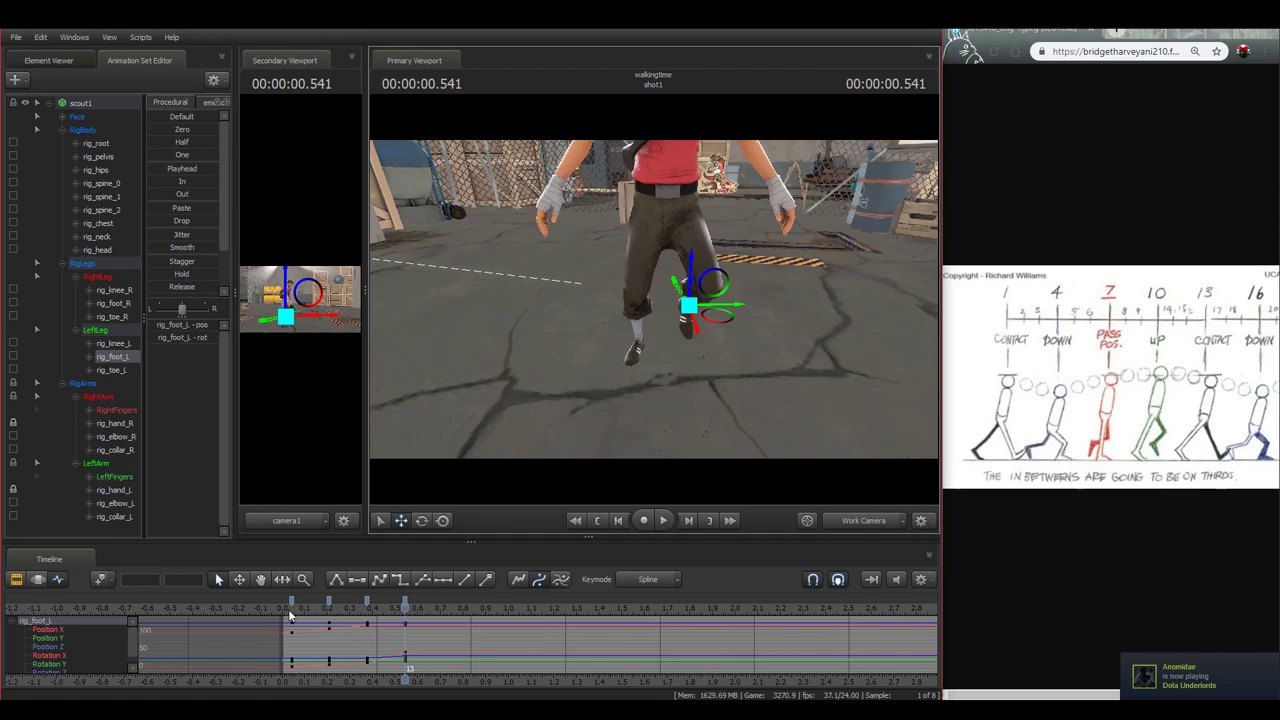
click(289, 610)
key(space)
key(space)
click(289, 610)
drag(289, 610, 404, 612)
drag(640, 330, 531, 397)
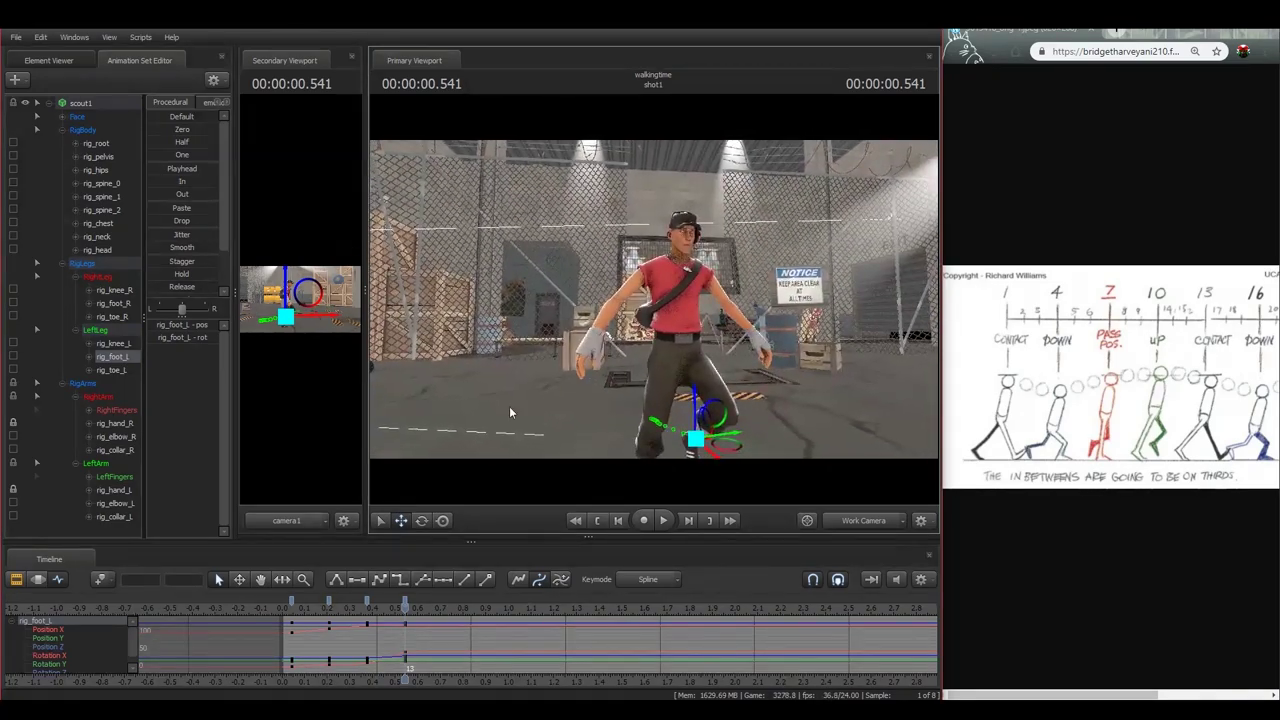
- Examine the body and rig_pelvis motion path from several angles at frame 0, and scrub to frame 9
click(36, 581)
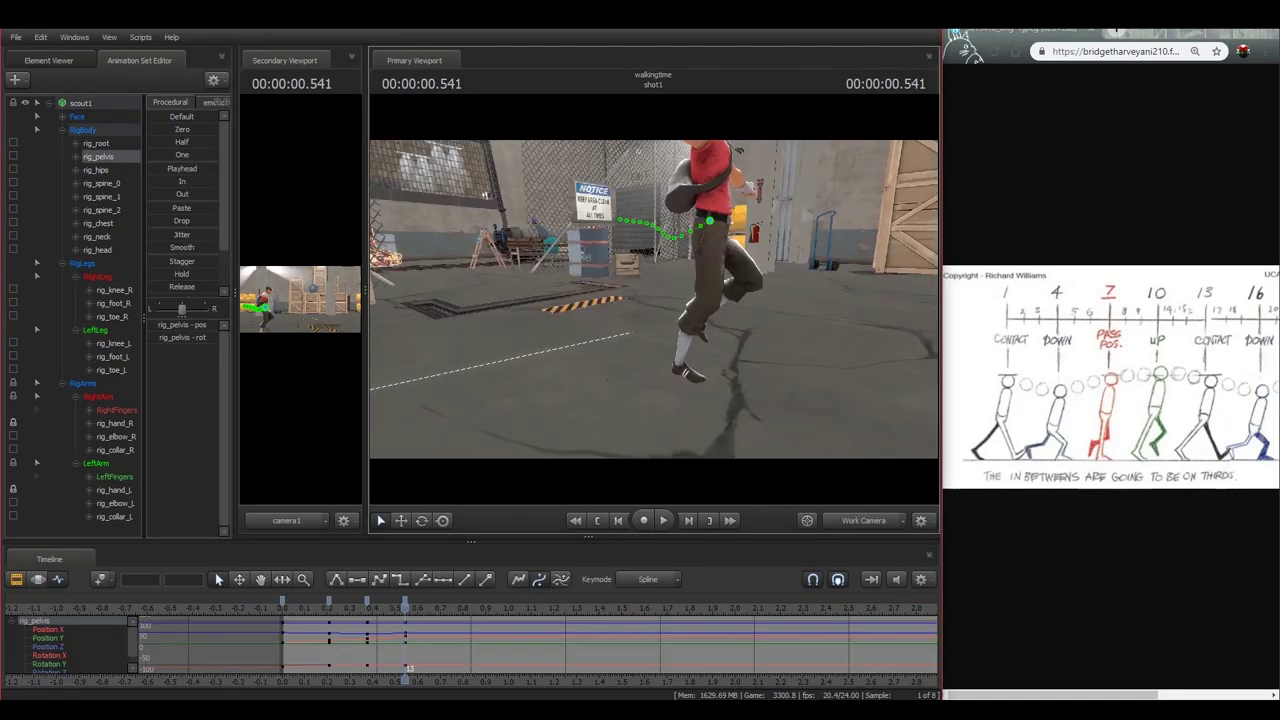
drag(641, 334, 672, 288)
click(284, 608)
drag(634, 384, 701, 256)
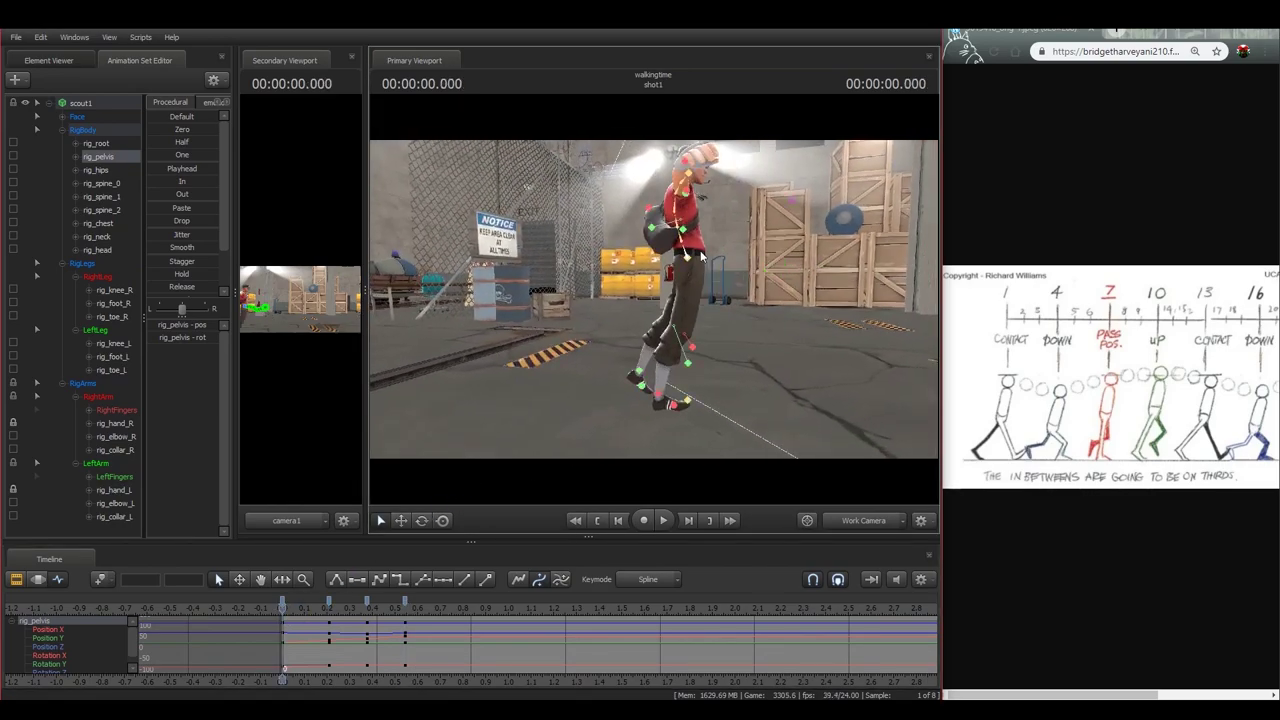
drag(682, 342, 632, 266)
ctrl+click(669, 363)
ctrl+click(648, 343)
ctrl+click(601, 243)
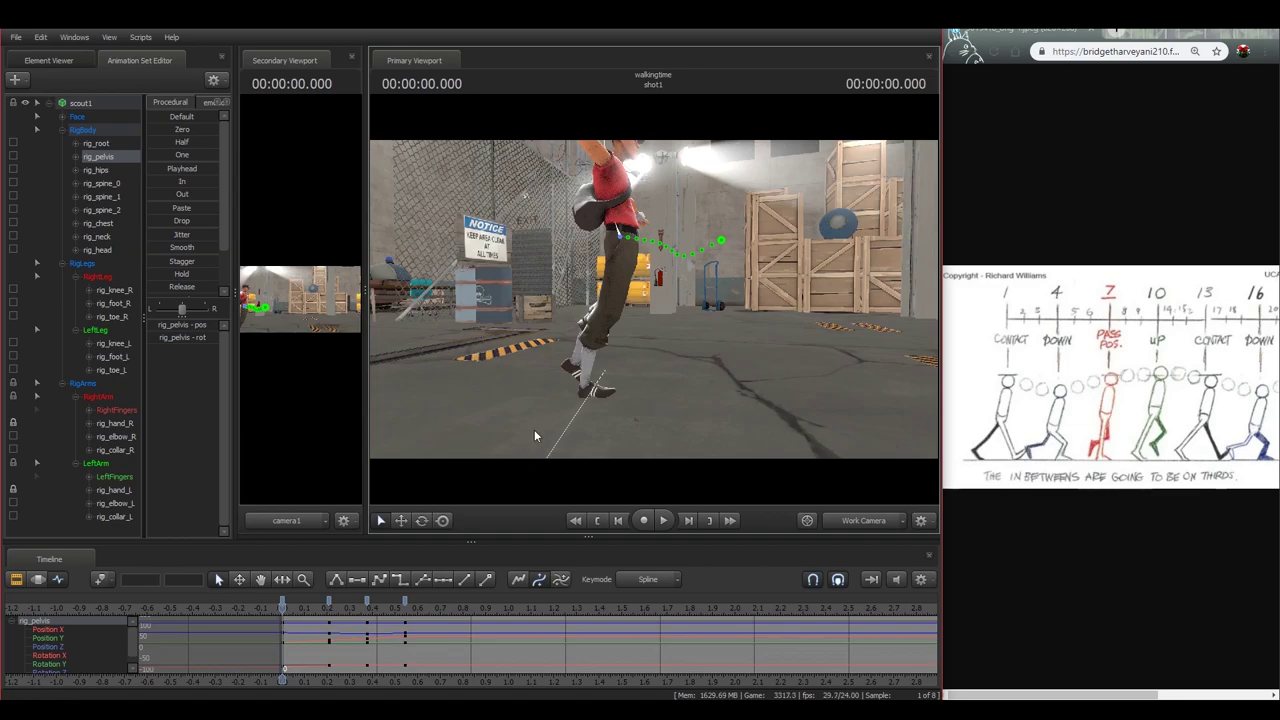
drag(285, 606, 368, 612)
drag(650, 310, 510, 272)
key(w)
key(d)
key(s)
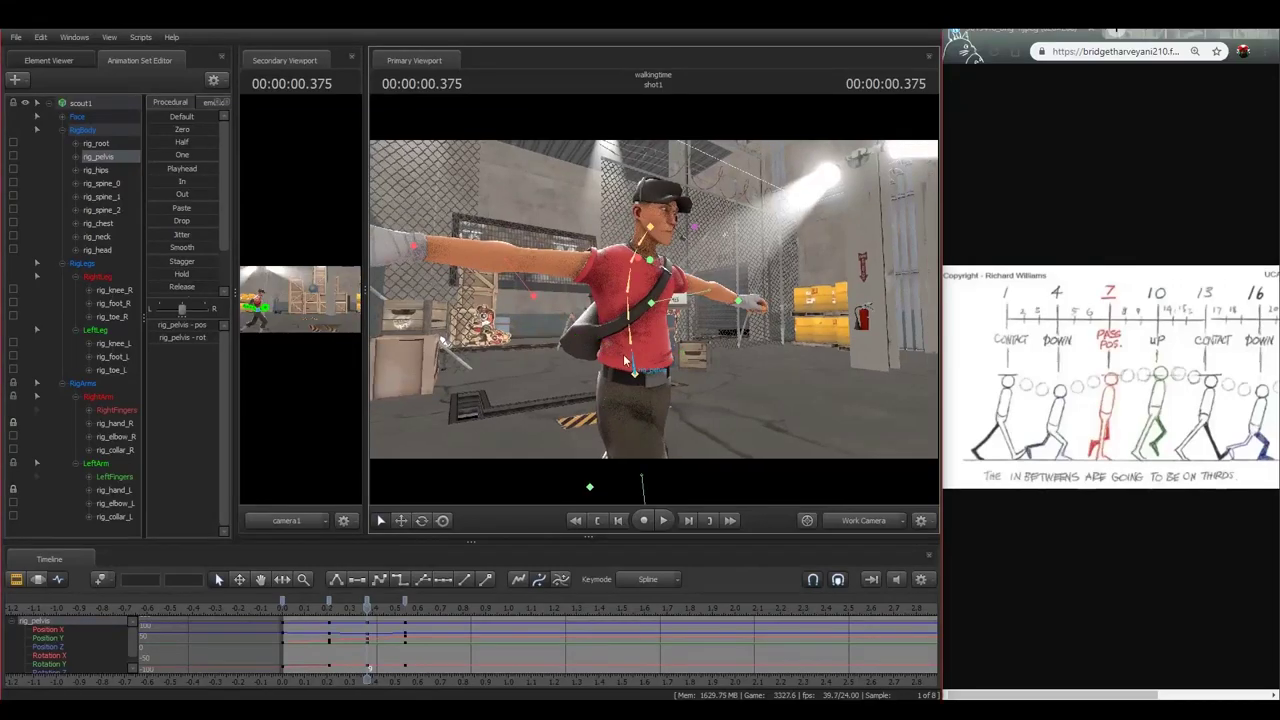
key(a)
drag(722, 410, 679, 318)
key(s)
key(w)
key(ctrl+z)
- Step forward to frame 17 and move rig_pelvis forward over the standing leg to key the up pose
key(Right)
key(Right)
key(Right)
key(Right)
key(Right)
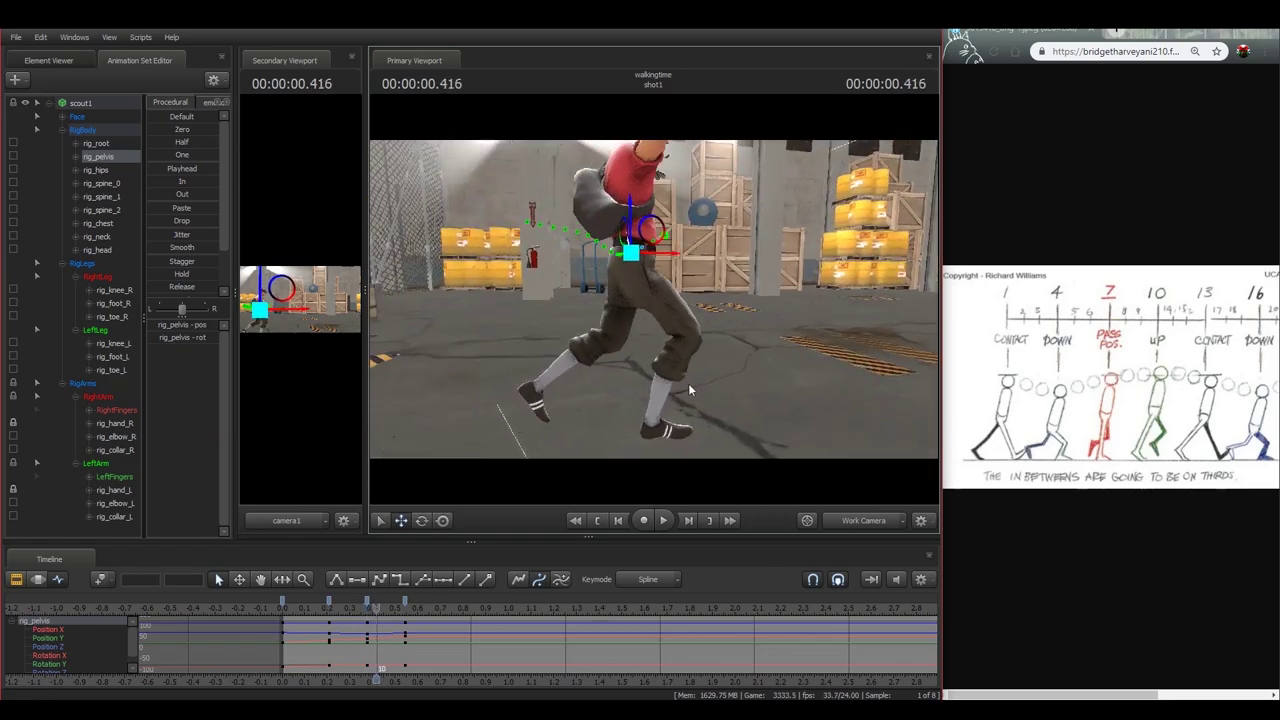
drag(764, 330, 660, 285)
key(s)
key(d)
key(Right)
key(Right)
key(Right)
key(Right)
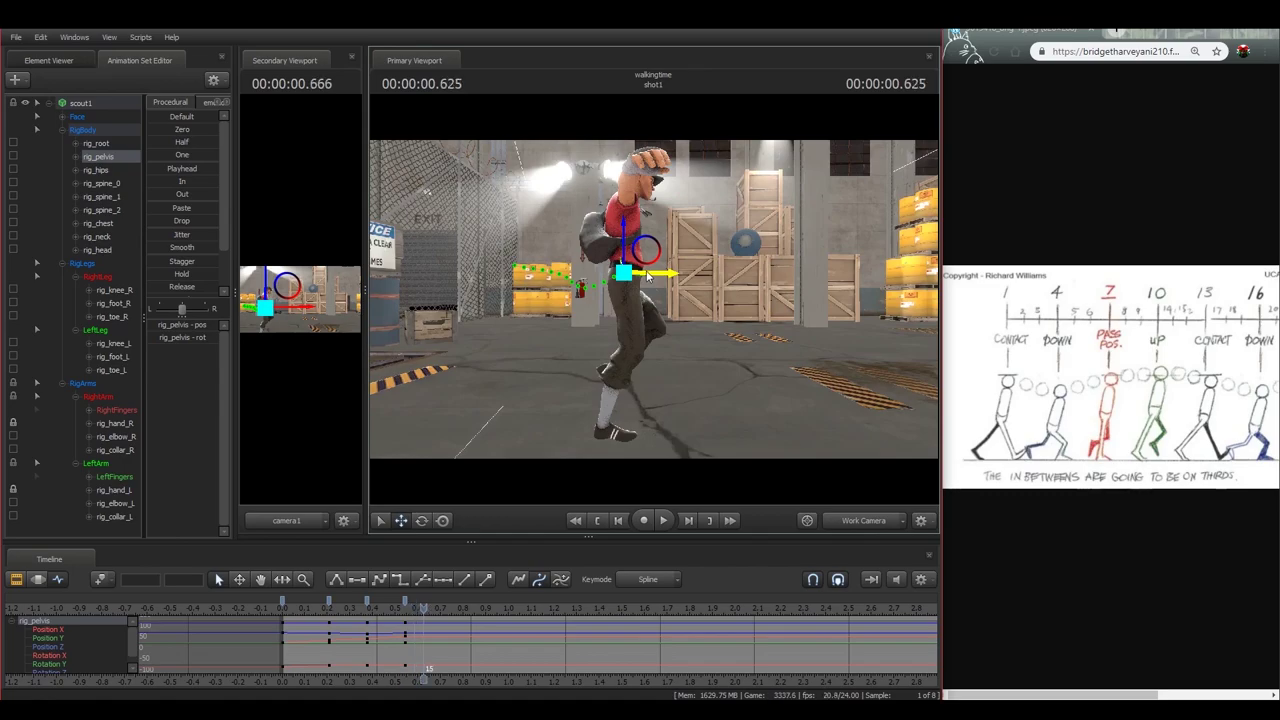
drag(648, 253, 698, 245)
- Key the planted rig_foot_R at frame 14 and rotate it at frame 18 so the heel lifts
key(e)
click(630, 404)
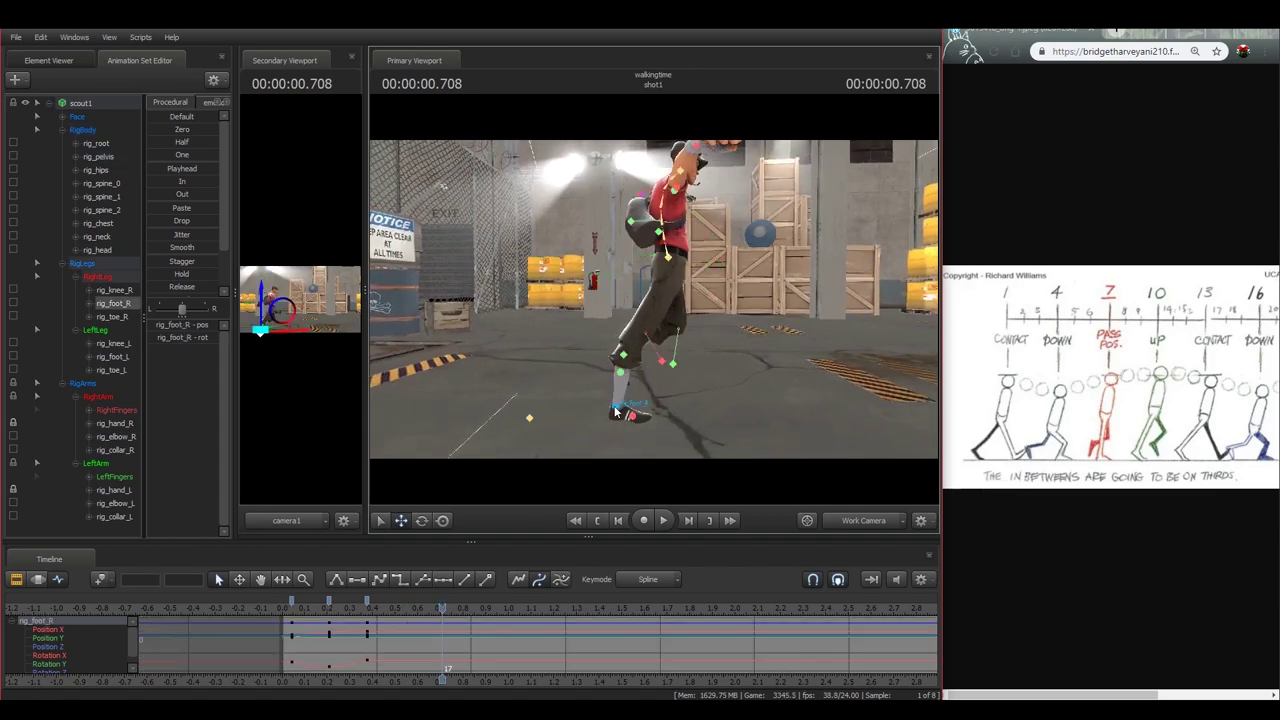
key(Left)
key(Left)
key(Left)
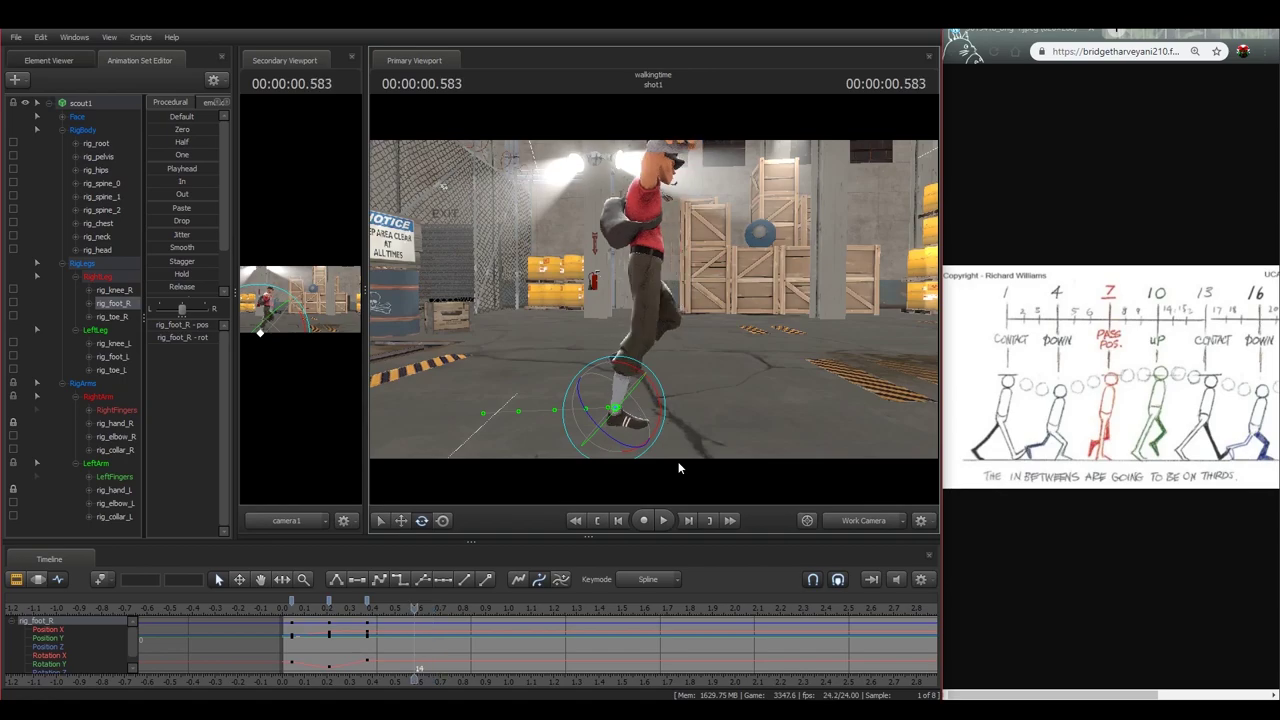
key(Right)
key(Right)
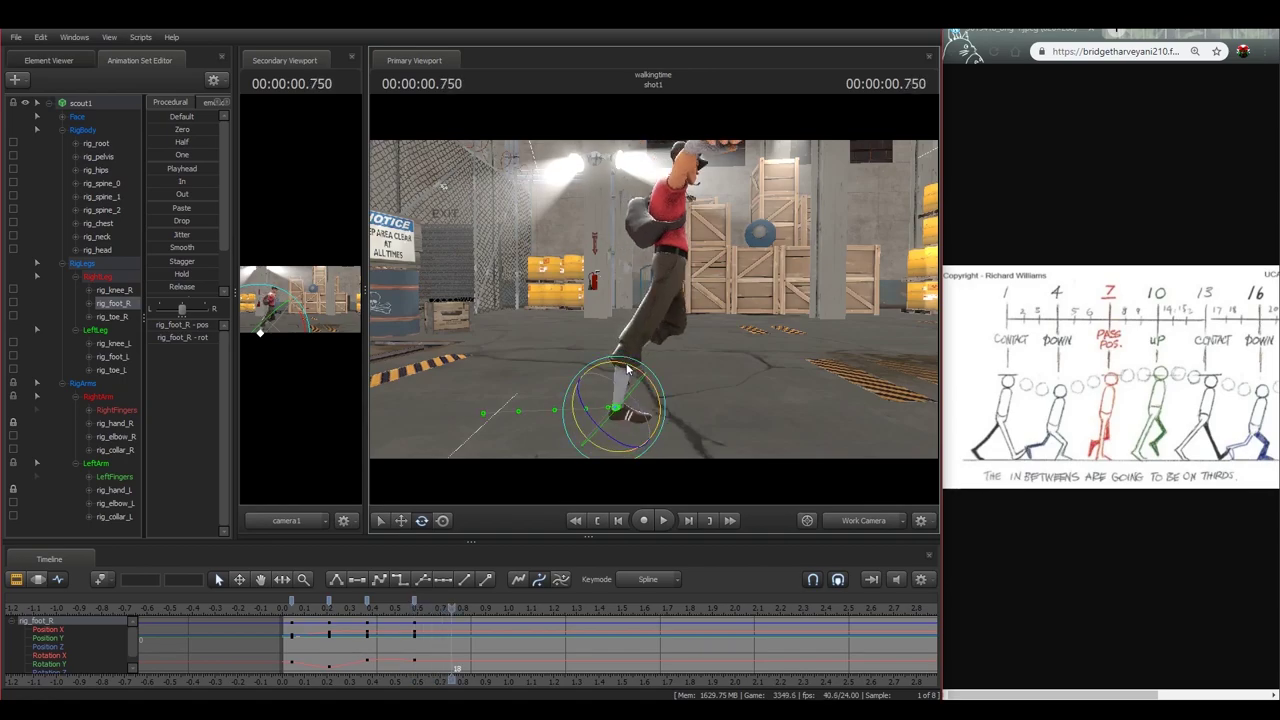
key(w)
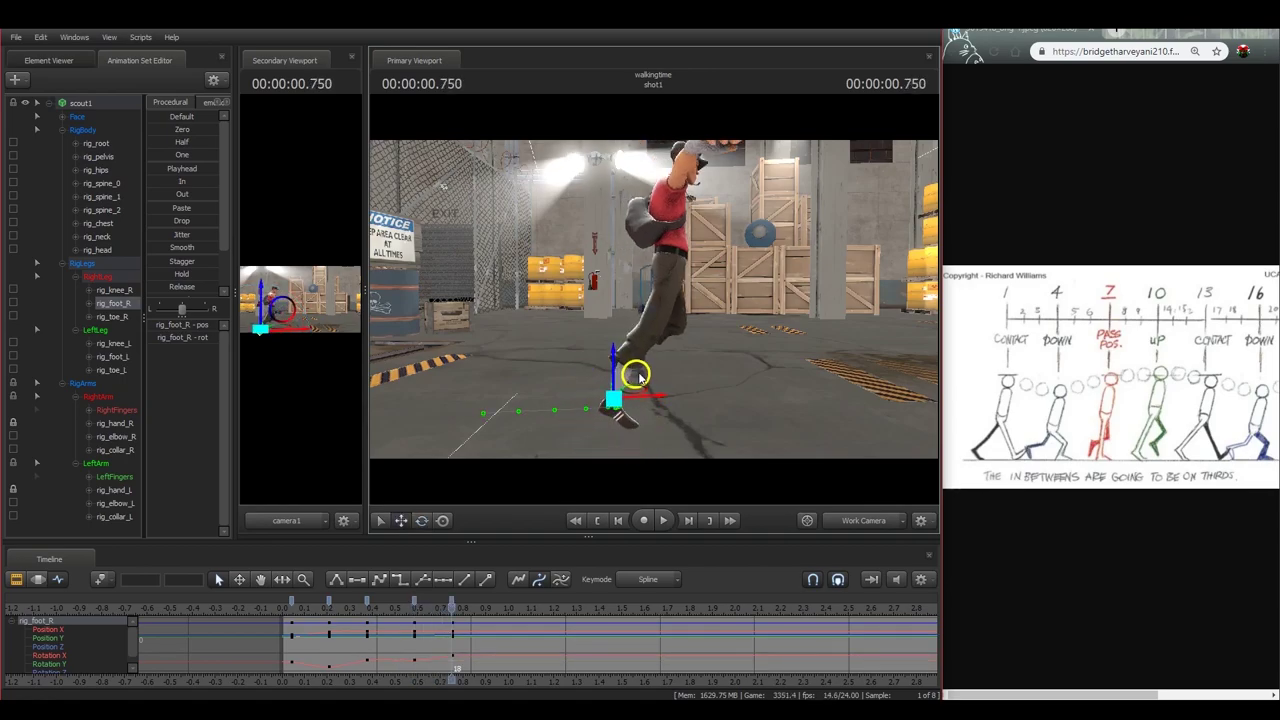
- Reselect rig_pelvis and adjust its position in the frame 13 passing pose
key(d)
drag(659, 294, 693, 262)
key(q)
ctrl+click(656, 328)
key(a)
ctrl+click(695, 247)
ctrl+click(693, 254)
key(z)
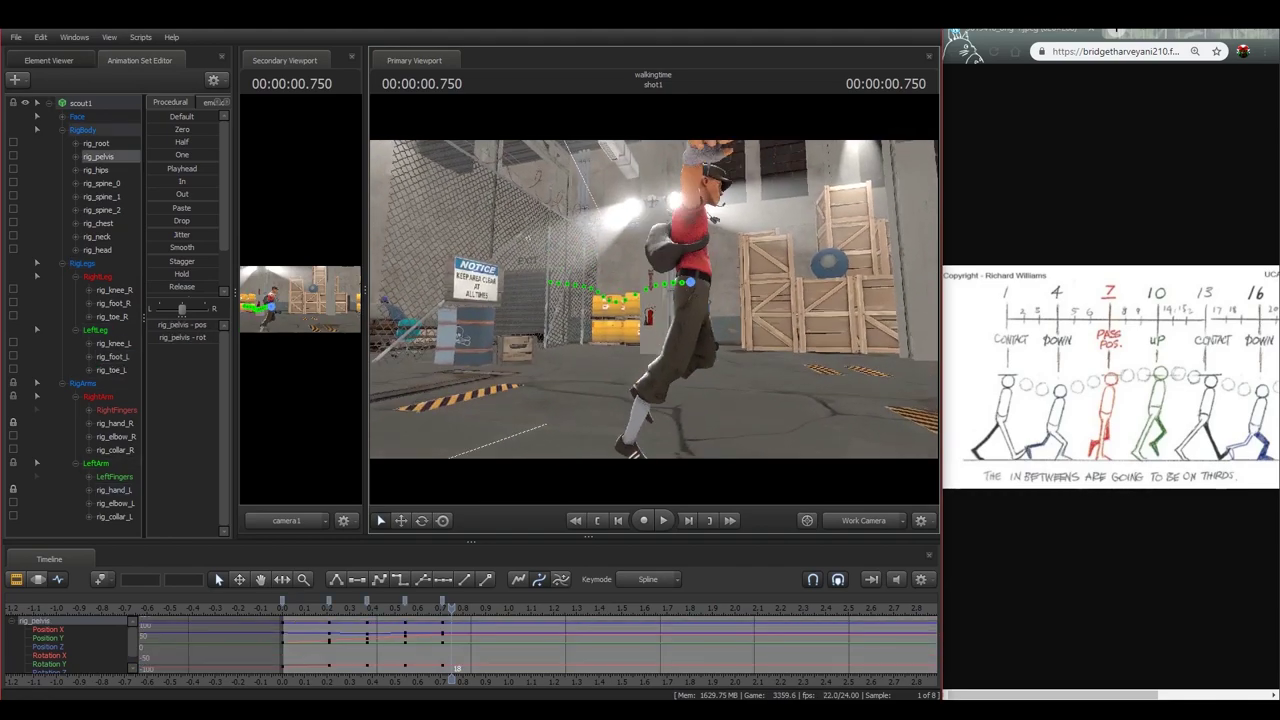
drag(348, 607, 407, 612)
key(w)
drag(682, 267, 667, 266)
key(a)
key(w)
- Scrub through the walk and move rig_pelvis forward at frame 21 to key the next contact pose
drag(284, 613, 442, 630)
drag(670, 306, 669, 310)
key(d)
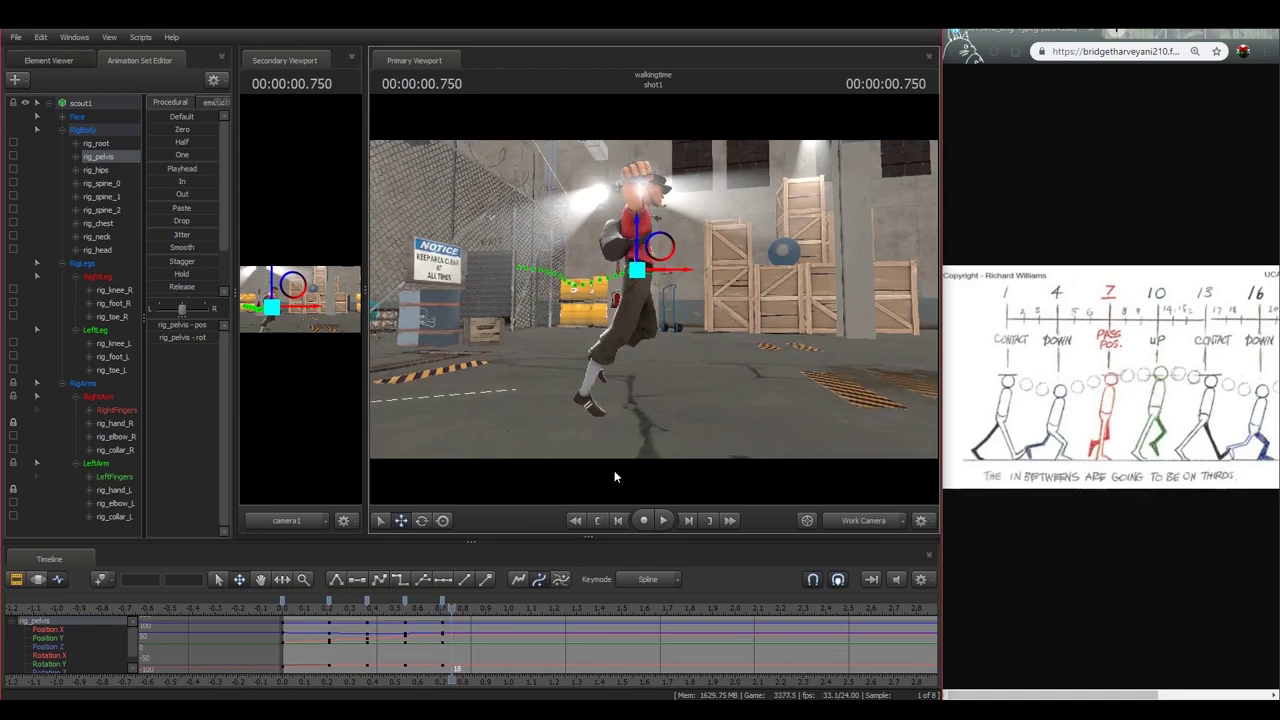
key(Right)
key(Right)
key(Right)
drag(667, 242, 702, 290)
- Fine-tune the position of rig_pelvis at frame 17 and frame 5
click(440, 609)
key(w)
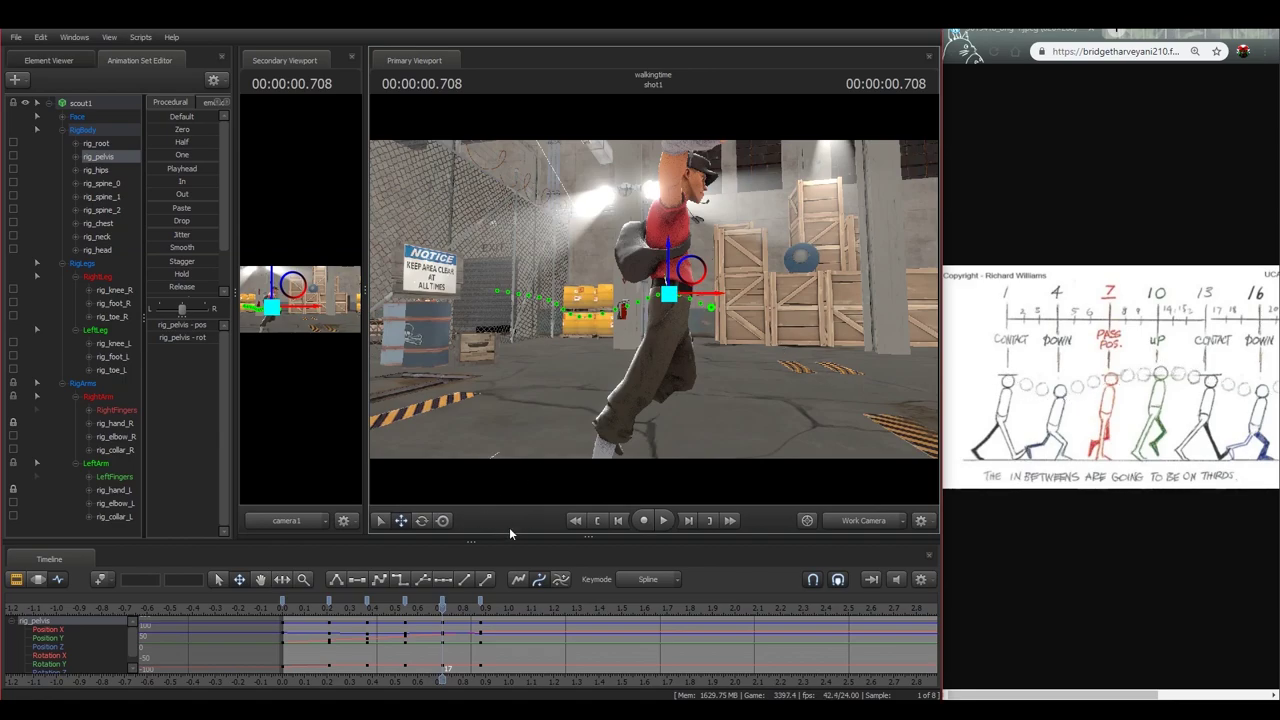
drag(689, 271, 686, 272)
drag(397, 611, 330, 610)
drag(575, 280, 568, 288)
drag(567, 287, 569, 288)
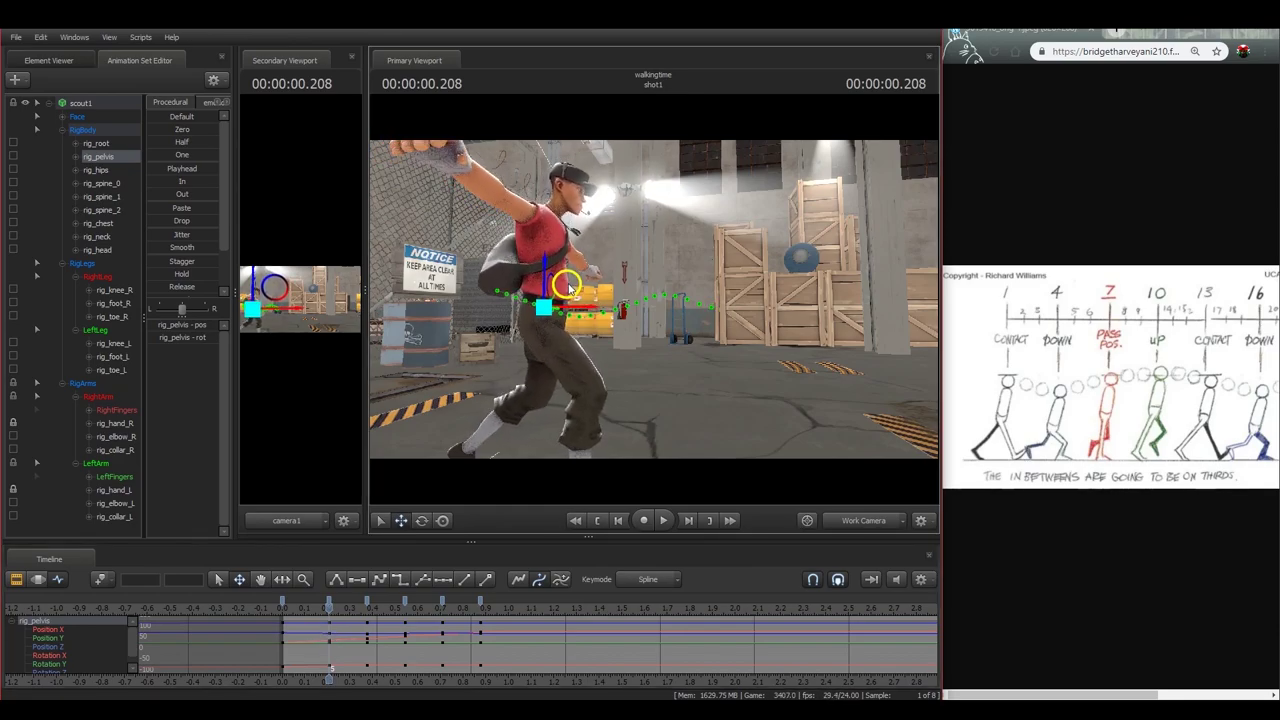
- Scrub from the start to review the pelvis arc, and nudge rig_pelvis at frame 21
drag(283, 618, 482, 636)
mouse_move(653, 293)
mouse_down()
mouse_move(653, 312)
mouse_move(653, 293)
mouse_up()
click(327, 608)
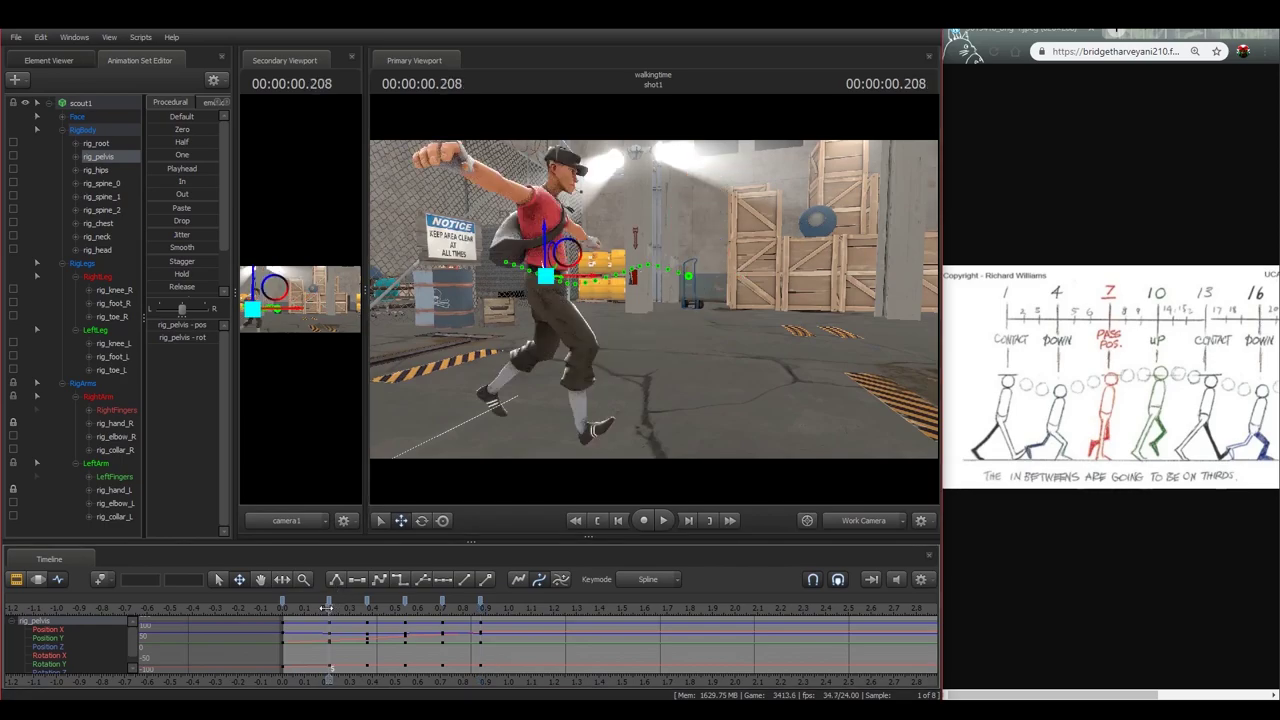
drag(540, 296, 653, 300)
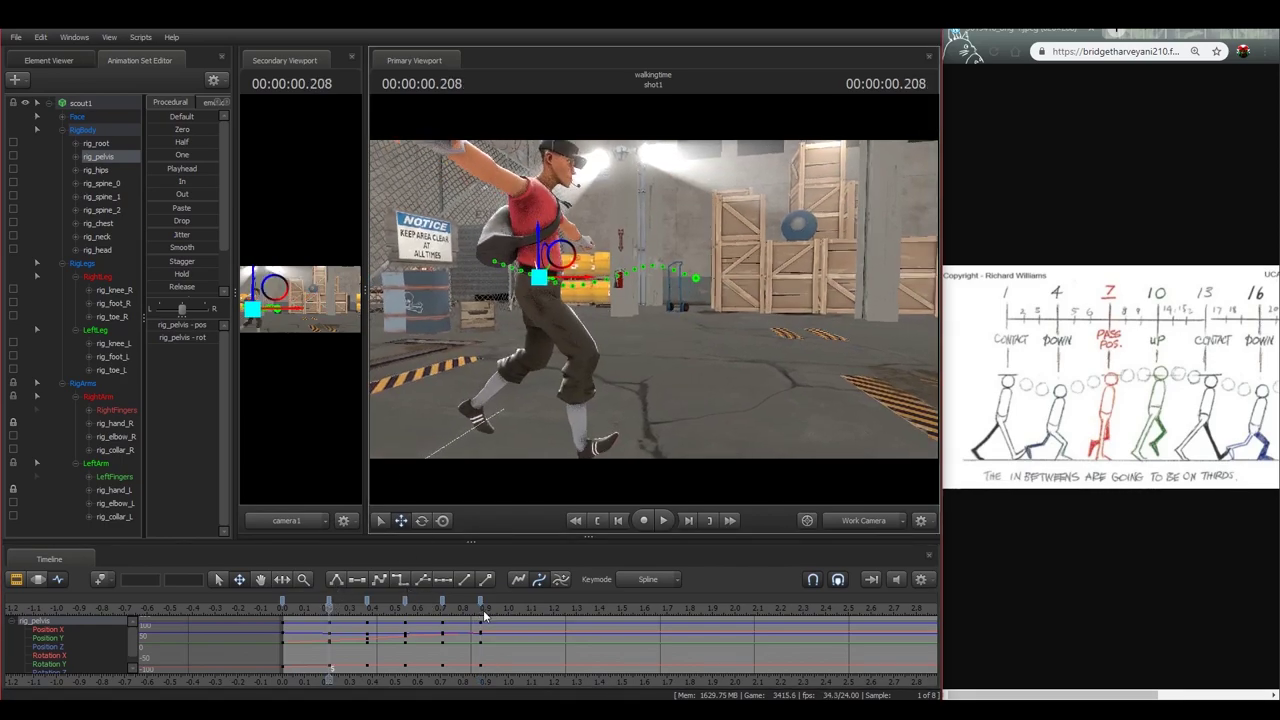
click(483, 615)
drag(709, 239, 706, 239)
- Move and rotate rig_foot_R at frame 21 so the trailing foot pushes off its toe
click(592, 407)
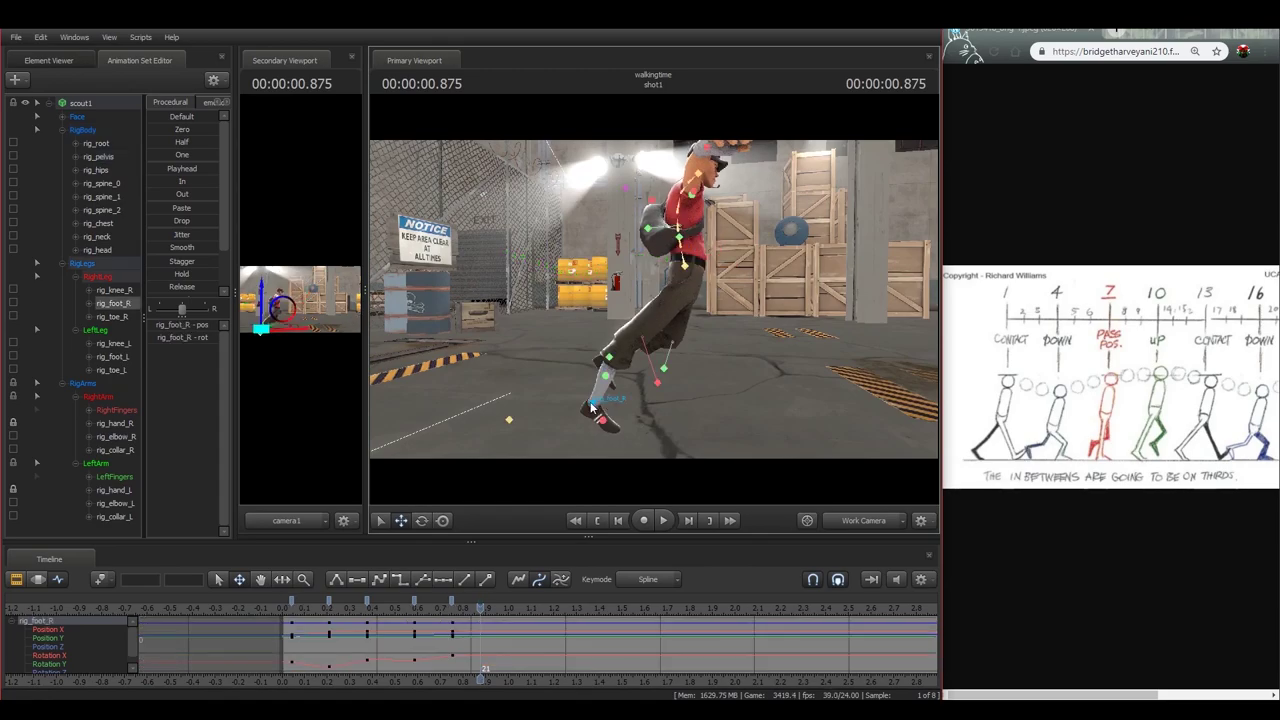
drag(610, 382, 622, 373)
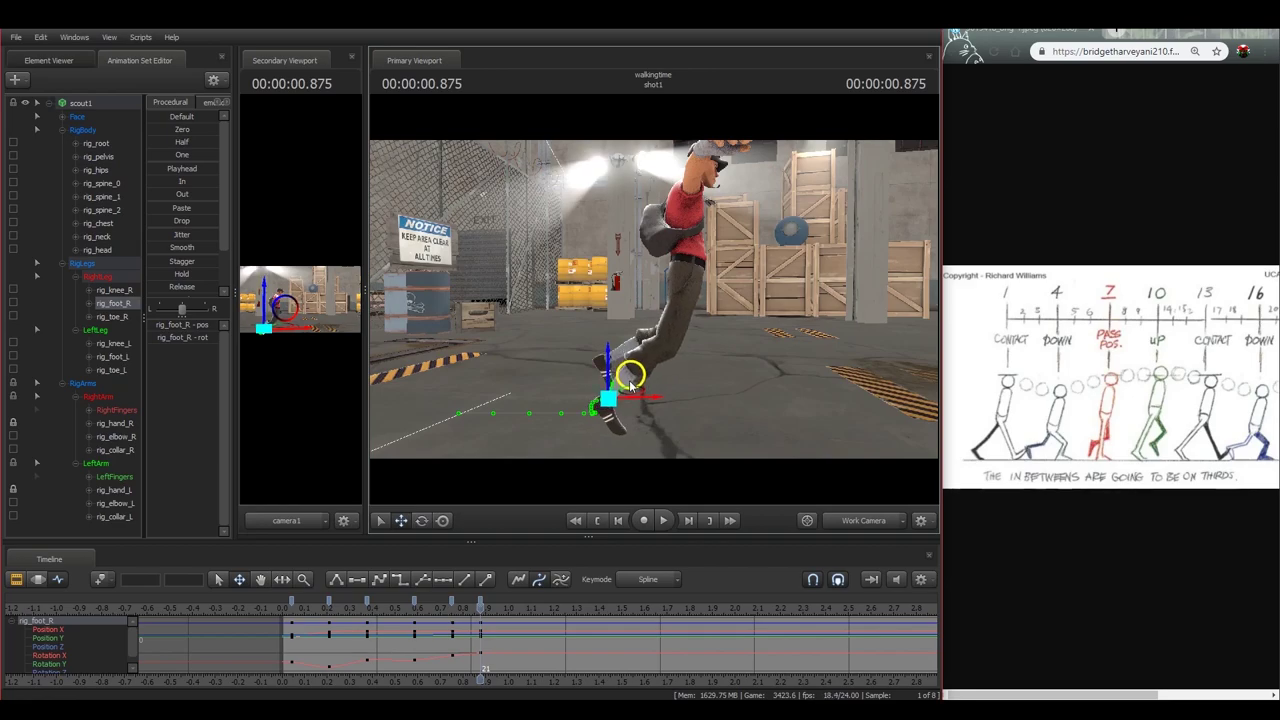
key(w)
drag(688, 414, 704, 442)
drag(632, 254, 632, 254)
key(x)
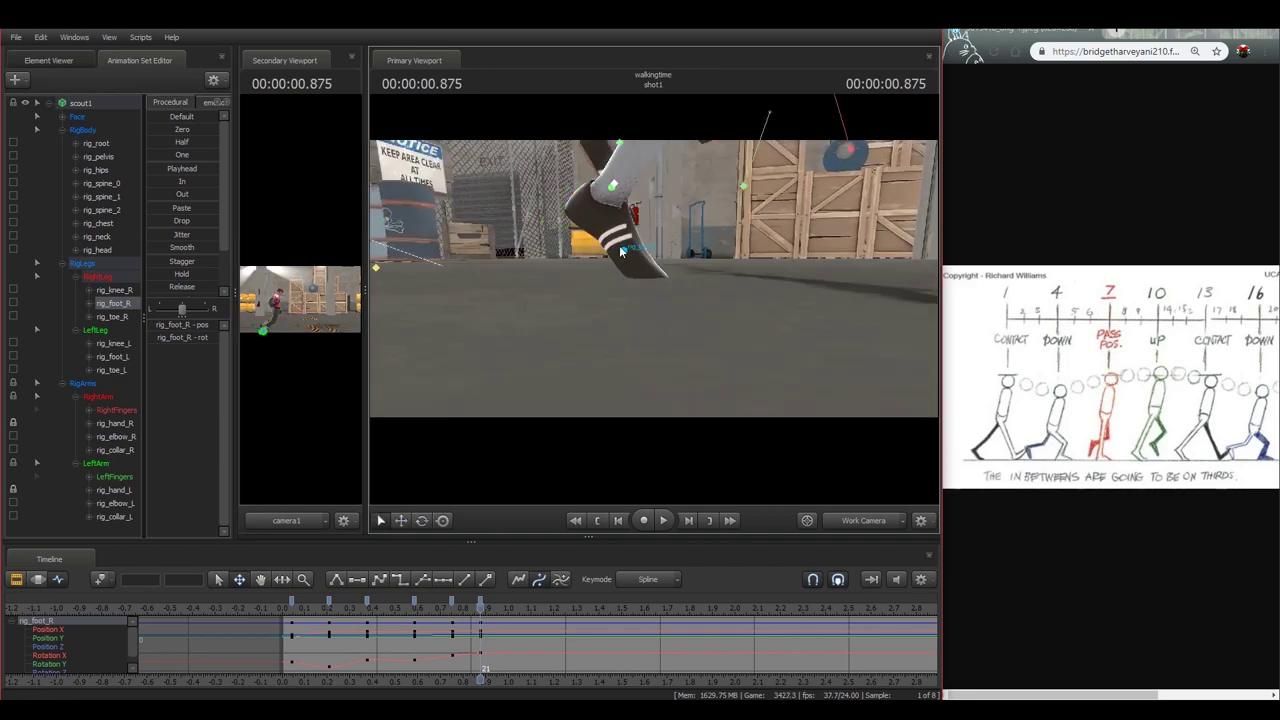
key(s)
key(z)
- Select rig_foot_L and examine its motion from frame 13 to frame 17 and in playback
drag(712, 287, 655, 305)
ctrl+click(620, 337)
key(s)
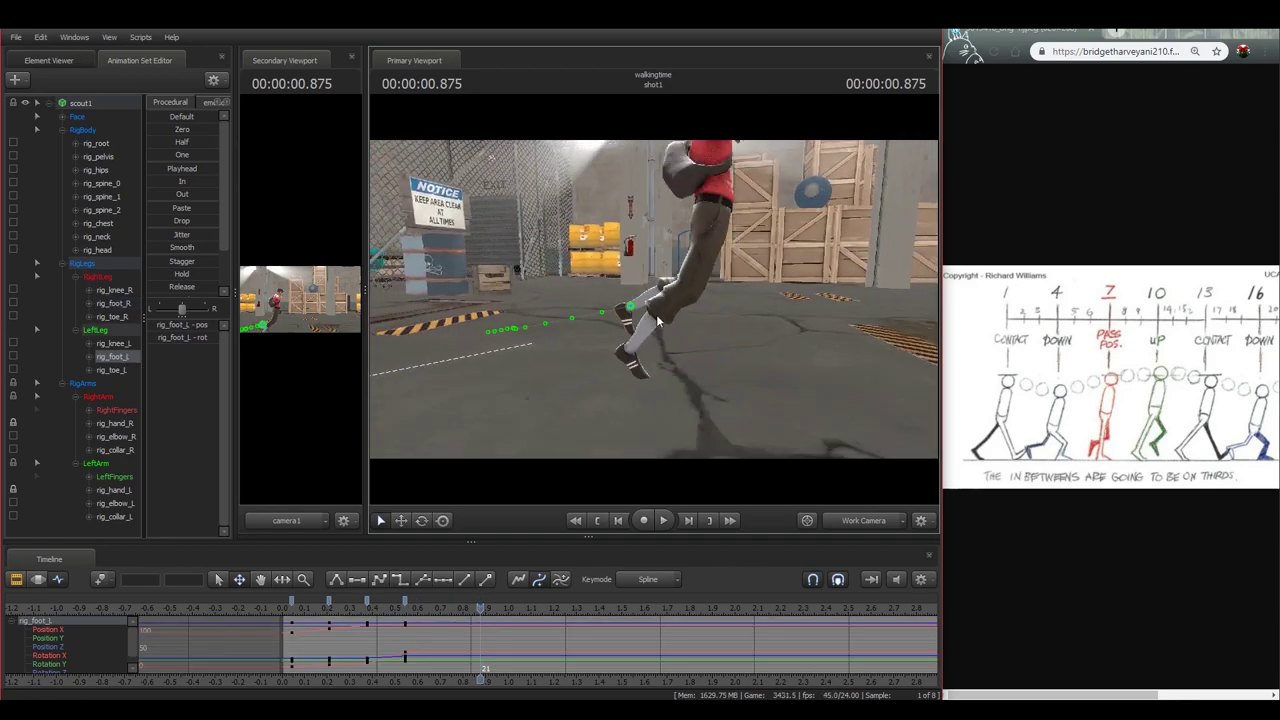
click(405, 611)
key(Right)
key(Right)
key(Right)
key(Right)
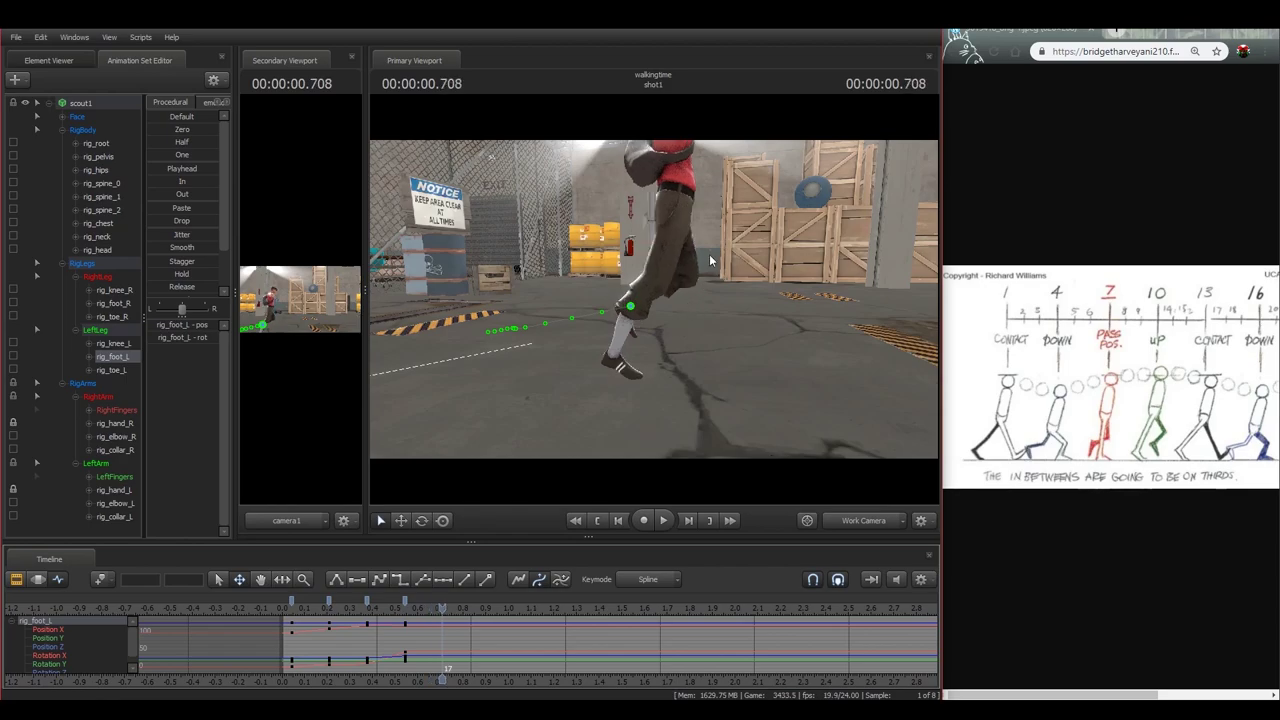
drag(755, 296, 752, 280)
key(space)
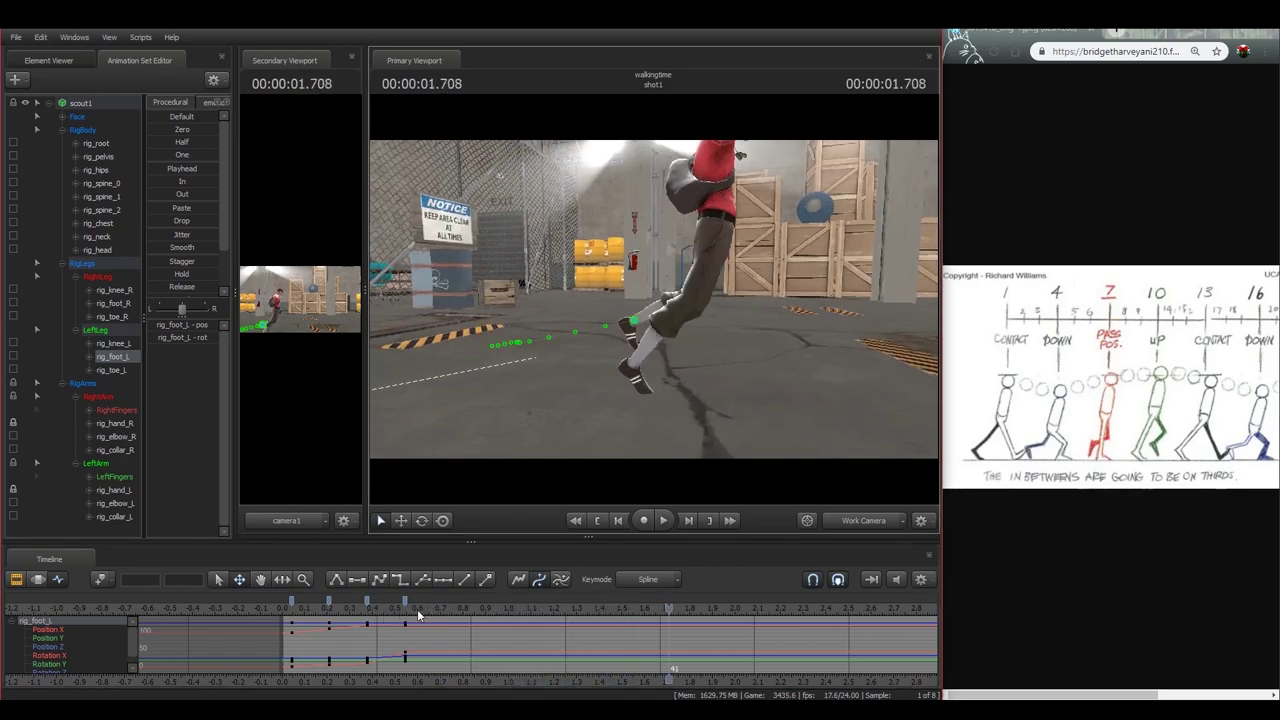
- Swing rig_foot_L forward ahead of the standing leg and set its angle at frame 17
click(407, 608)
key(Right)
key(Right)
key(Right)
key(Right)
drag(660, 332, 775, 394)
key(w)
key(w)
drag(721, 306, 713, 312)
key(e)
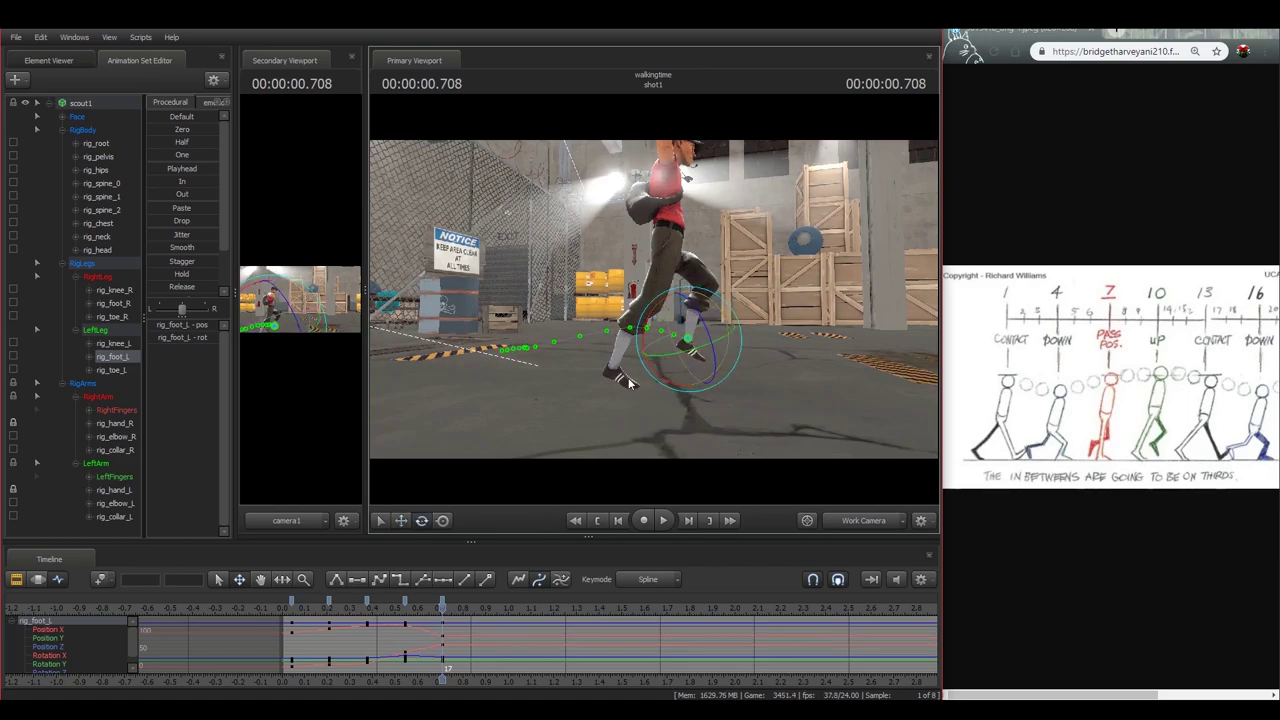
- Advance to frame 21 and move and rotate rig_foot_L so it reaches forward, heel first, in the contact pose
key(Right)
key(Right)
key(Right)
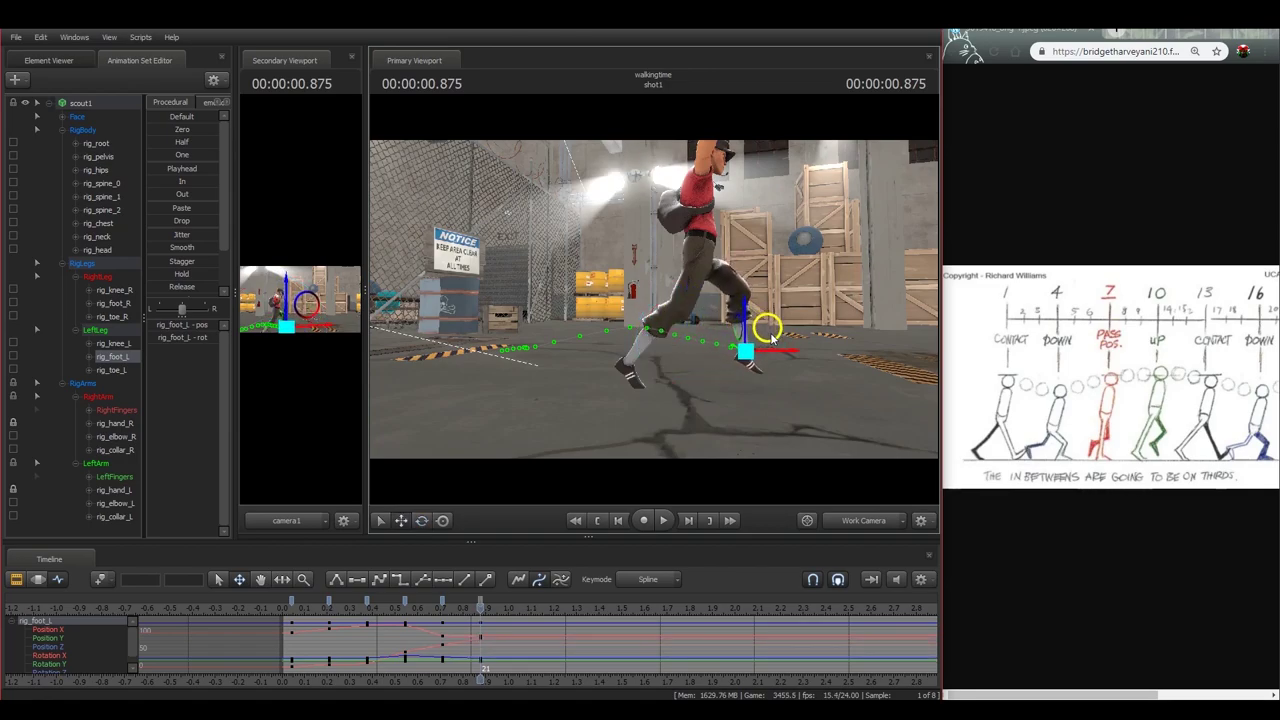
key(e)
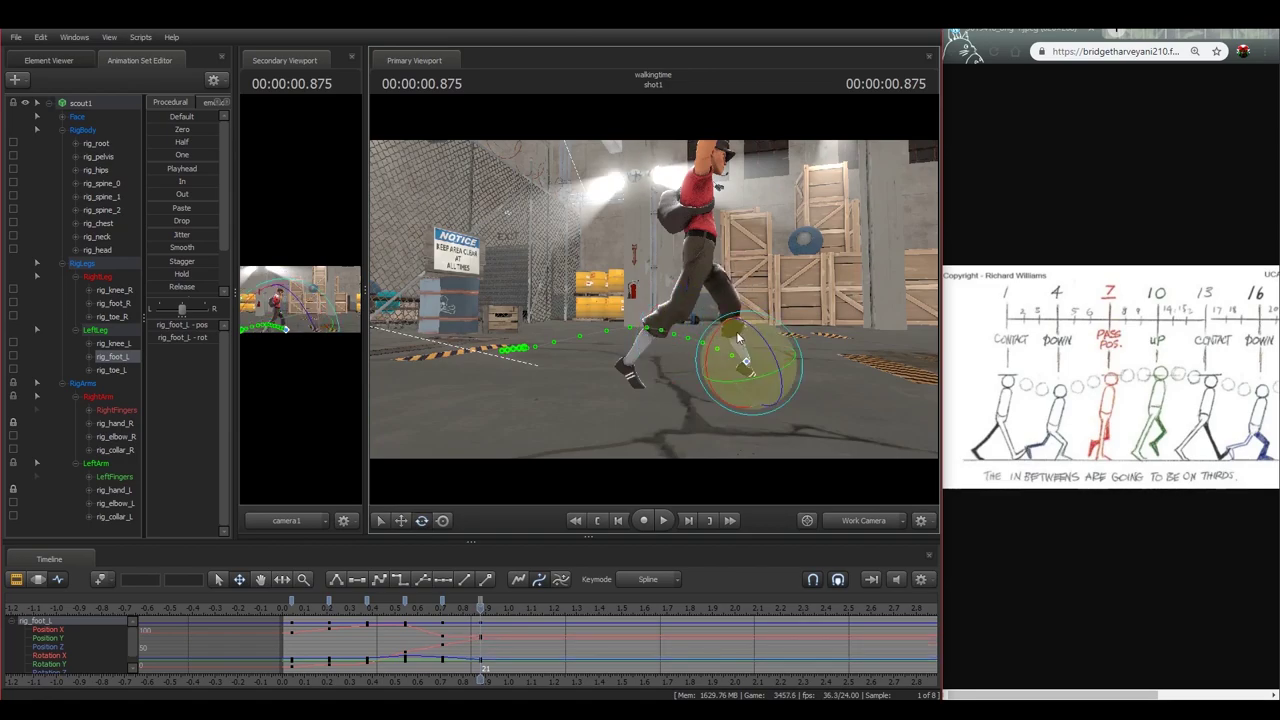
key(d)
drag(704, 402, 490, 378)
key(a)
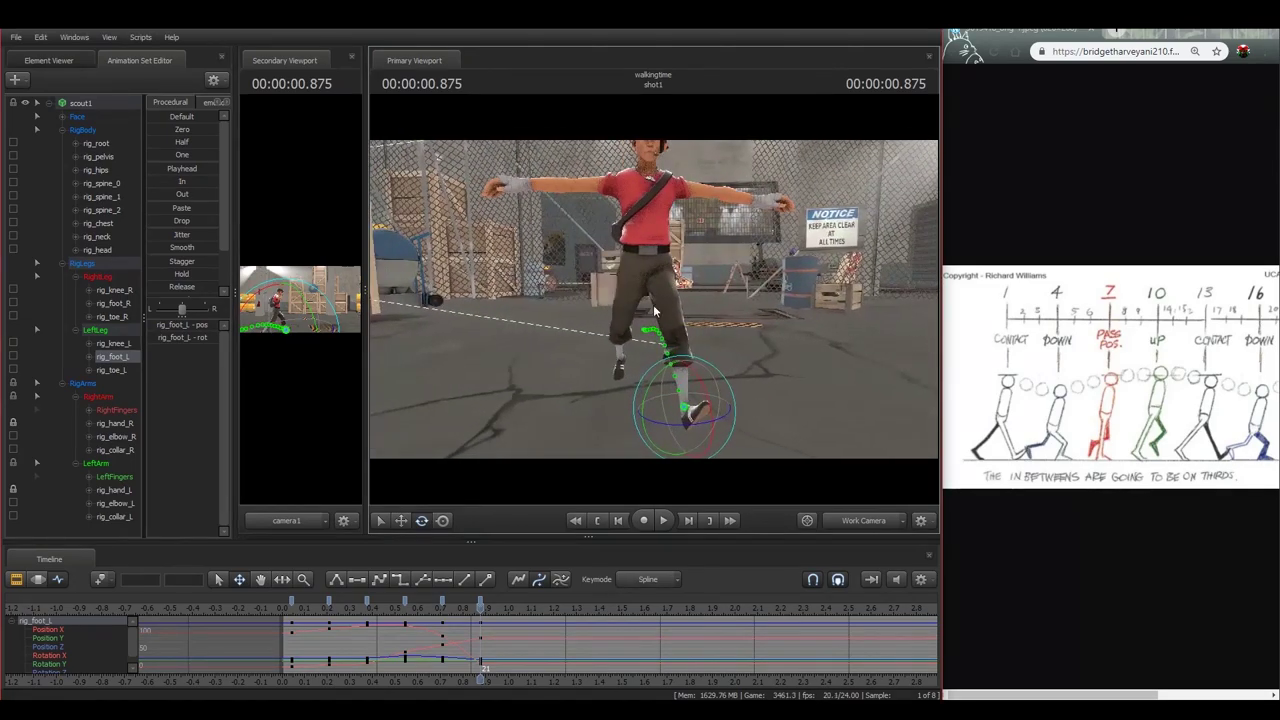
drag(810, 401, 790, 401)
key(s)
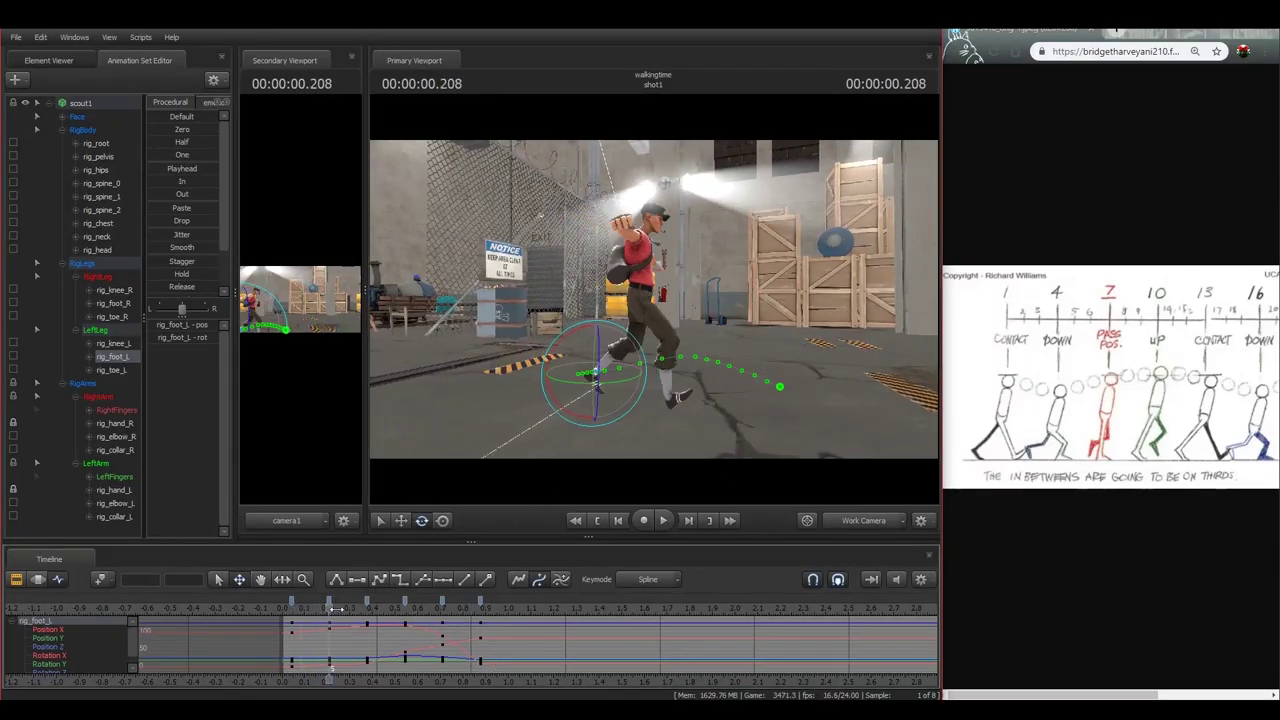
- Select rig_pelvis and nudge its position at frame 5 to smooth the pelvis arc
ctrl+click(656, 297)
key(w)
drag(656, 300, 655, 306)
key(w)
key(Left)
key(Left)
key(Left)
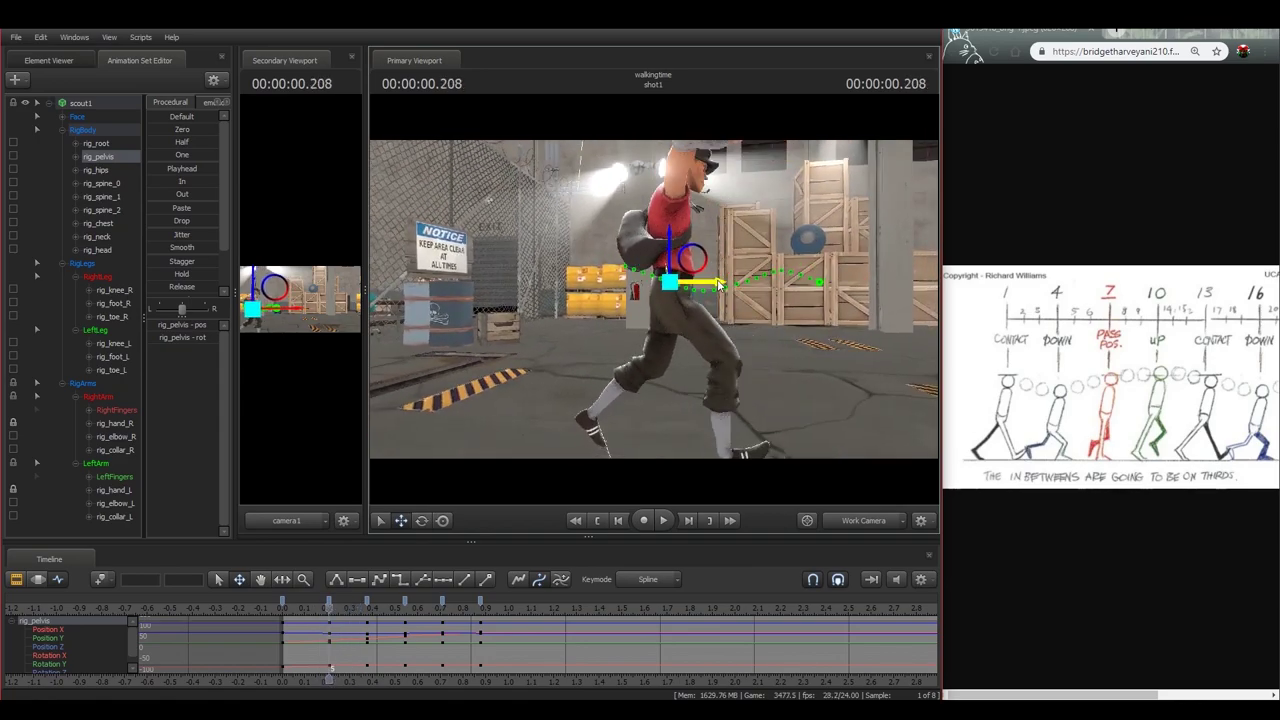
drag(718, 285, 708, 285)
- Nudge rig_pelvis slightly back and up at frame 13
key(Right)
key(Right)
key(Right)
key(Right)
key(Right)
key(Right)
key(Right)
key(Right)
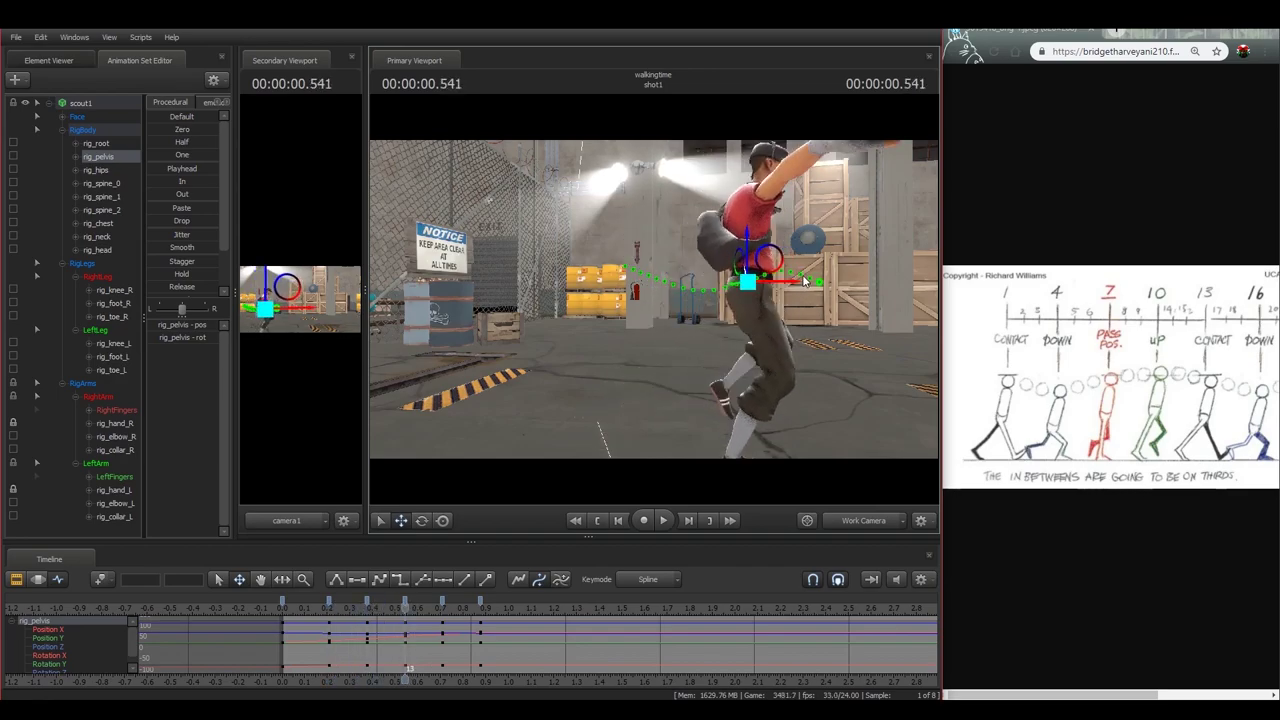
drag(768, 262, 761, 262)
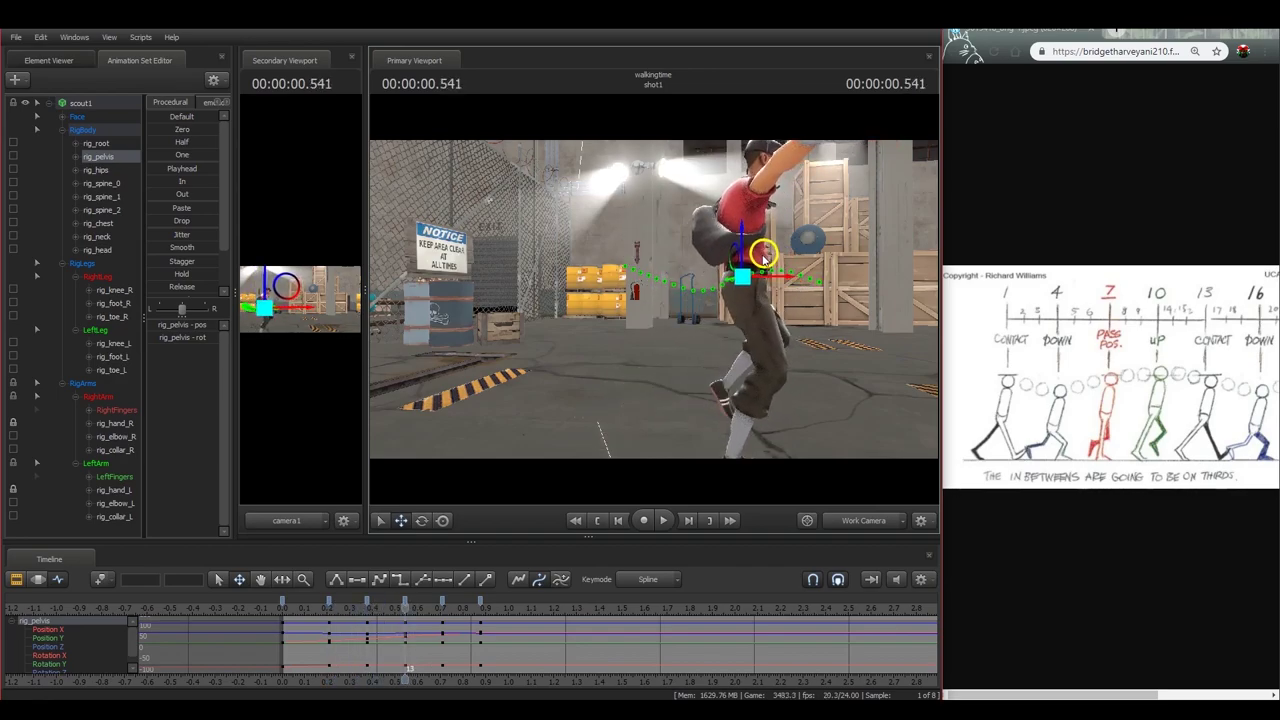
drag(492, 442, 492, 442)
key(s)
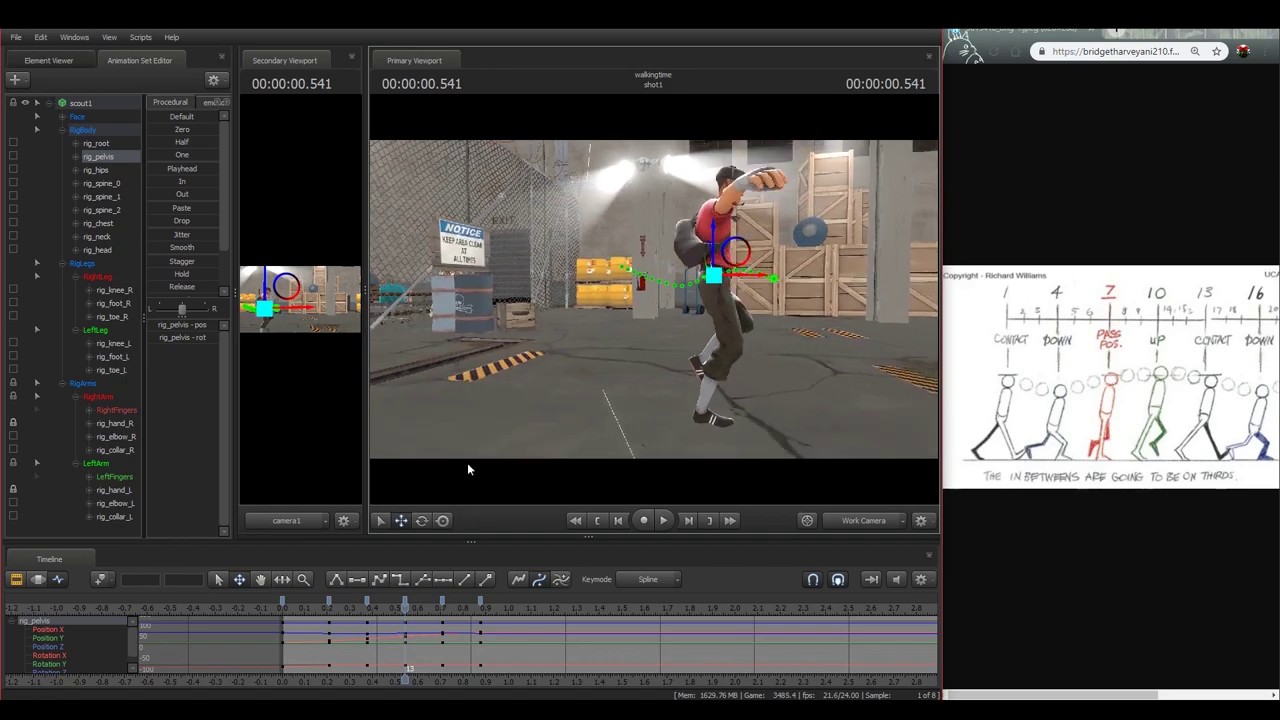
- Review the walk from frame 5 to frame 21, ending with rig_pelvis selected at frame 21
drag(288, 606, 330, 612)
key(space)
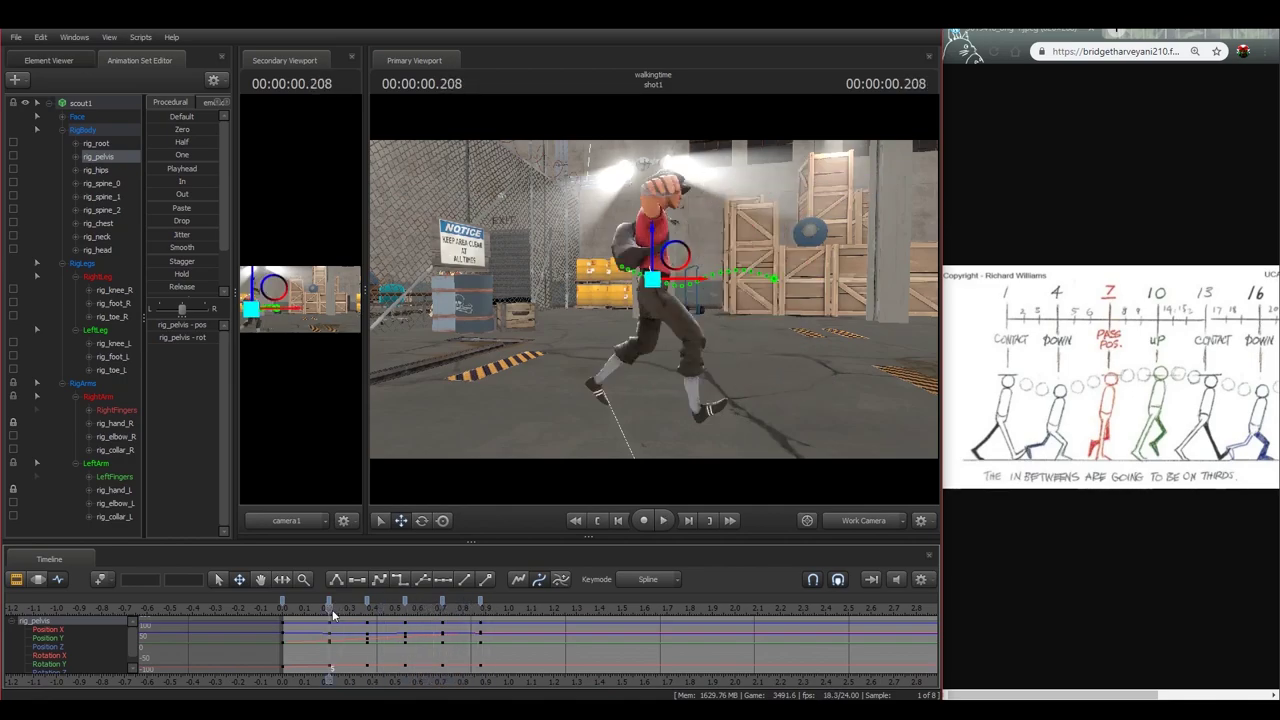
drag(333, 613, 481, 612)
drag(580, 410, 612, 334)
click(669, 380)
key(e)
ctrl+click(636, 250)
drag(636, 250, 669, 313)
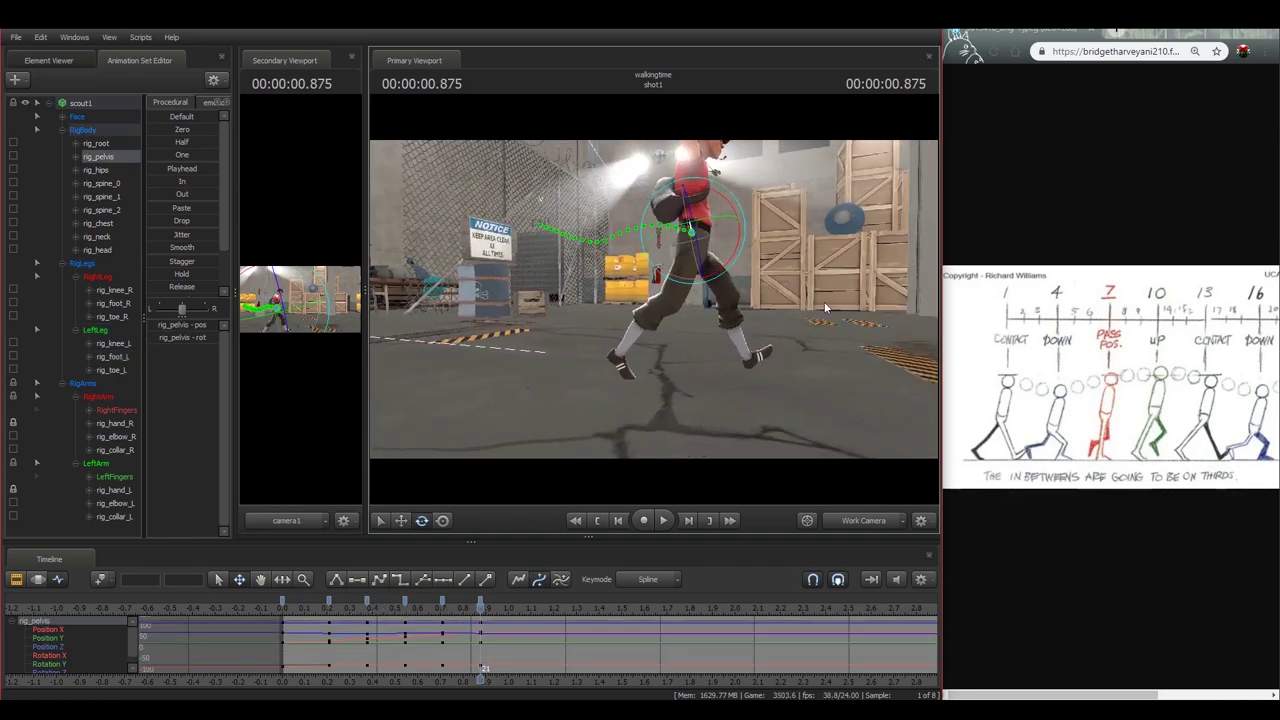
- Advance to frame 25 and move rig_pelvis forward and lower for the second down pose
key(Right)
key(Right)
key(Right)
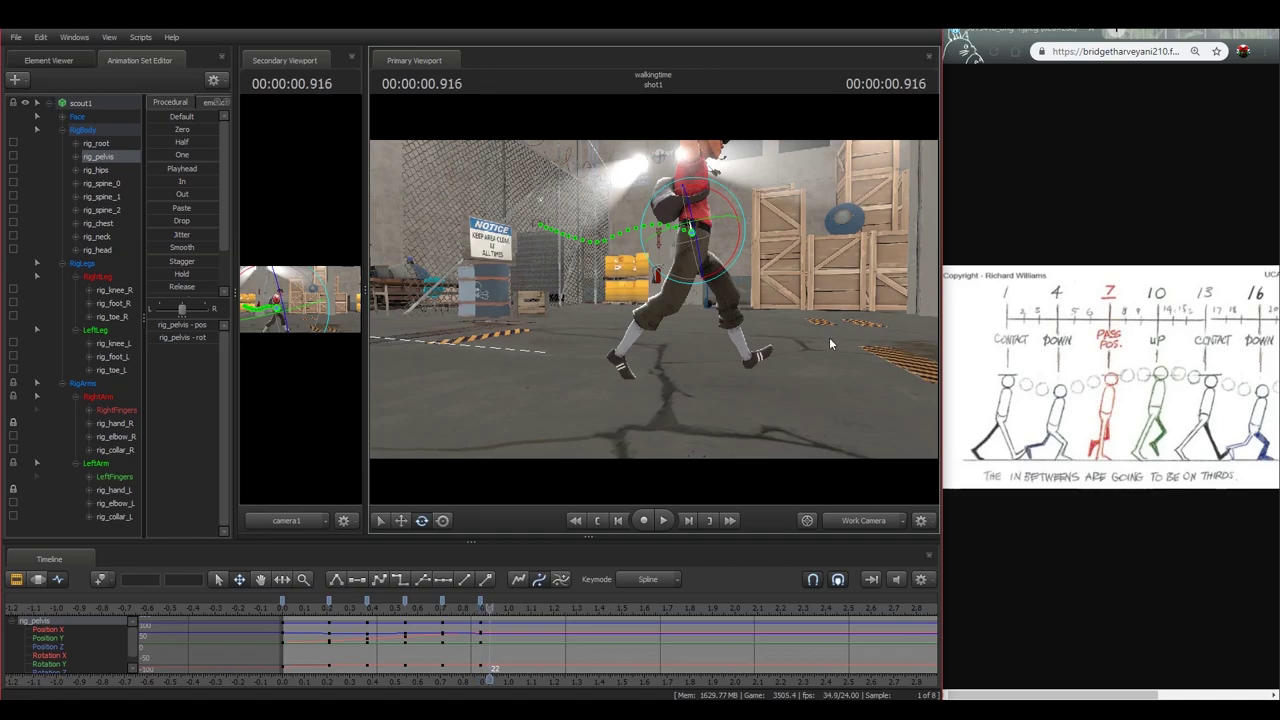
drag(829, 340, 880, 316)
key(w)
drag(645, 248, 681, 254)
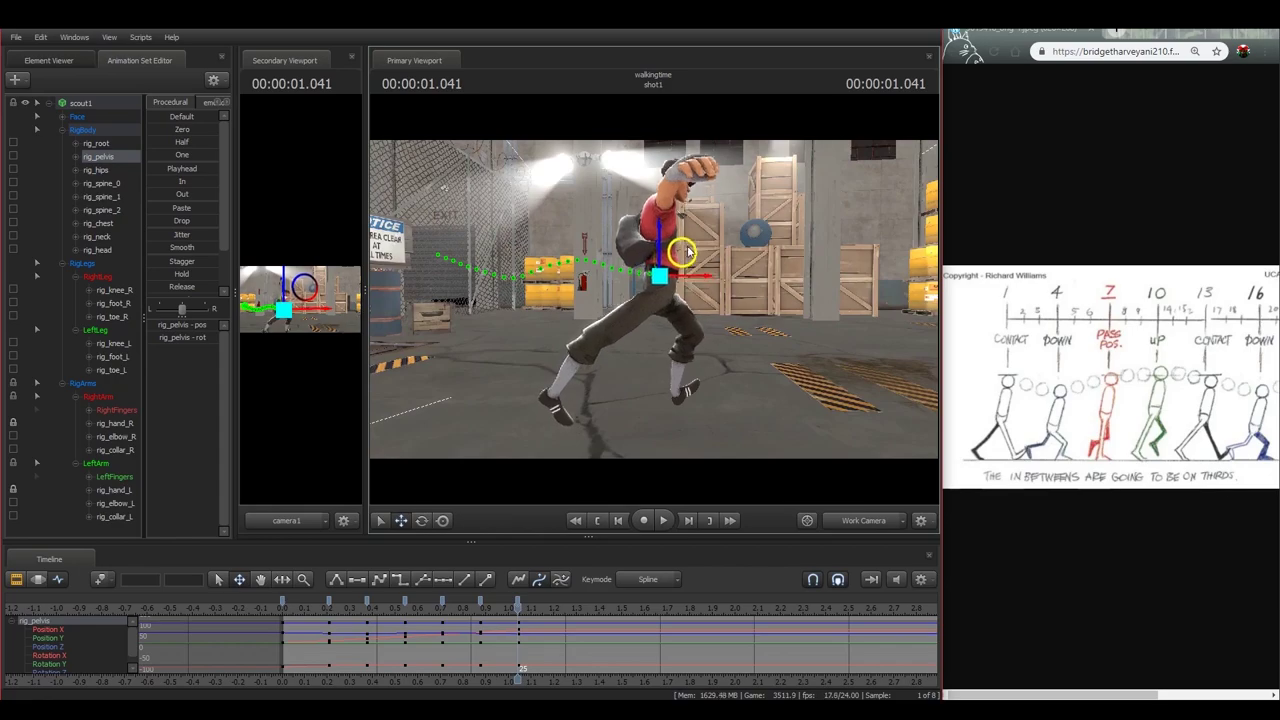
- Plant rig_foot_L flat on the ground and adjust the trailing rig_foot_R for the down pose at frame 25
ctrl+click(570, 402)
key(e)
ctrl+click(684, 372)
drag(687, 364, 696, 378)
key(w)
drag(699, 390, 708, 391)
drag(790, 385, 780, 383)
ctrl+click(664, 279)
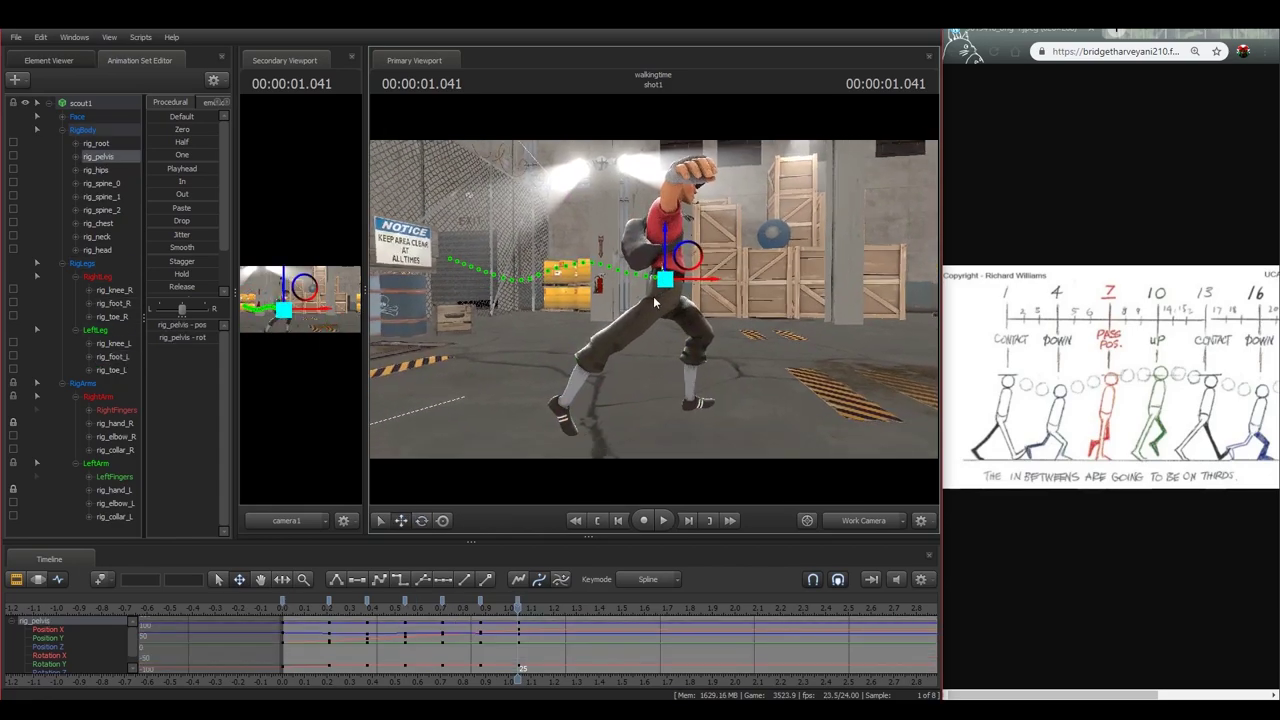
- Advance to frame 29 and move rig_pelvis forward and up for the passing pose
key(Right)
key(Right)
key(Right)
drag(697, 262, 735, 249)
- Nudge rig_foot_L and lift rig_foot_R forward past the standing leg at frame 29
click(692, 403)
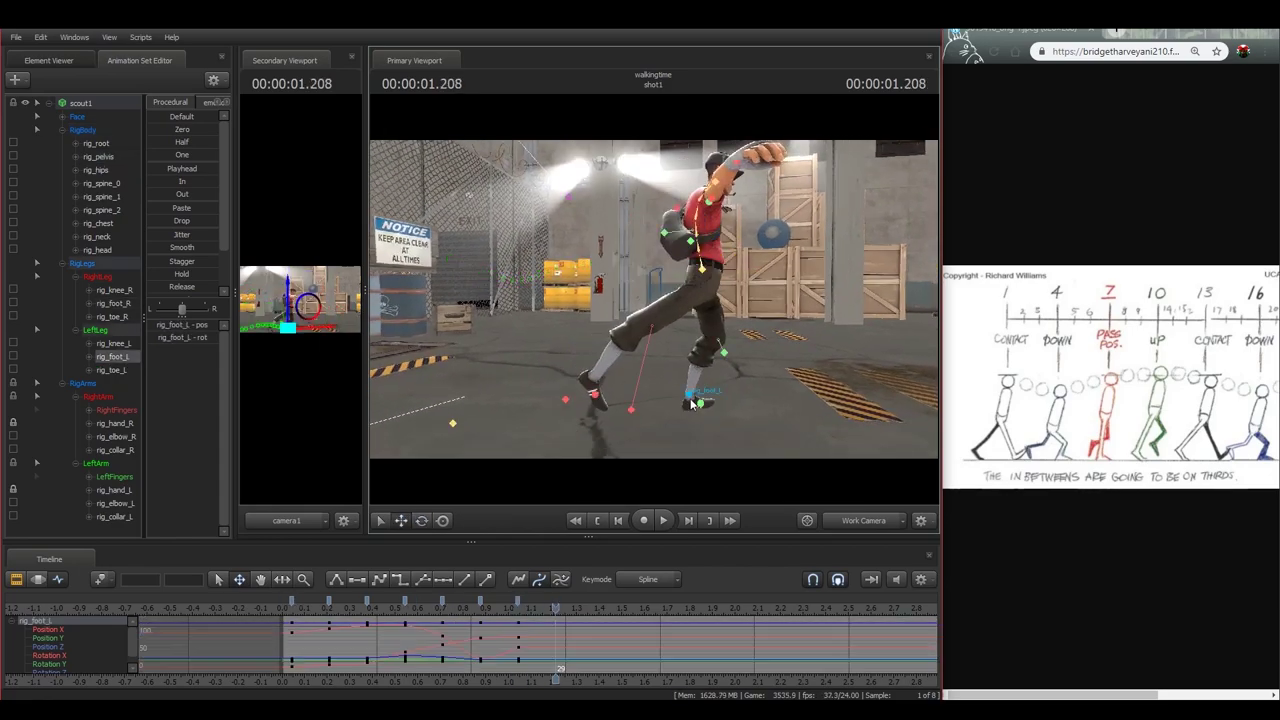
drag(839, 361, 830, 363)
ctrl+click(617, 424)
key(w)
drag(637, 402, 741, 320)
key(e)
- Select rig_pelvis and move it forward and up at frame 33 for the up pose
ctrl+click(678, 267)
key(Right)
key(Right)
key(Right)
key(Right)
key(w)
drag(700, 229, 734, 220)
- Lift the heel of rig_foot_L, fine-tune rig_pelvis, and swing rig_foot_R ahead of the body at frame 33
ctrl+click(665, 379)
drag(687, 356, 692, 342)
ctrl+click(652, 354)
ctrl+click(709, 241)
drag(734, 219, 732, 221)
ctrl+click(653, 354)
drag(678, 332, 774, 329)
key(e)
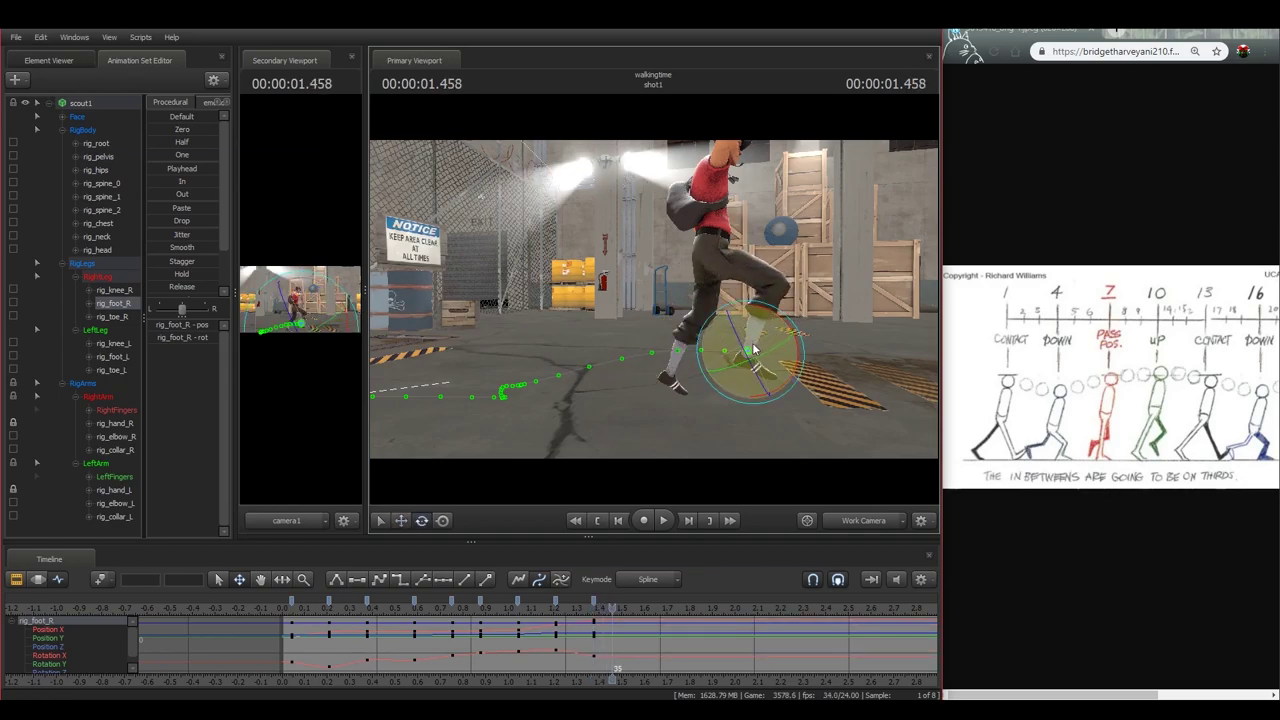
- Advance to frame 37 and move rig_pelvis forward for the next contact pose
key(Right)
key(Right)
click(710, 238)
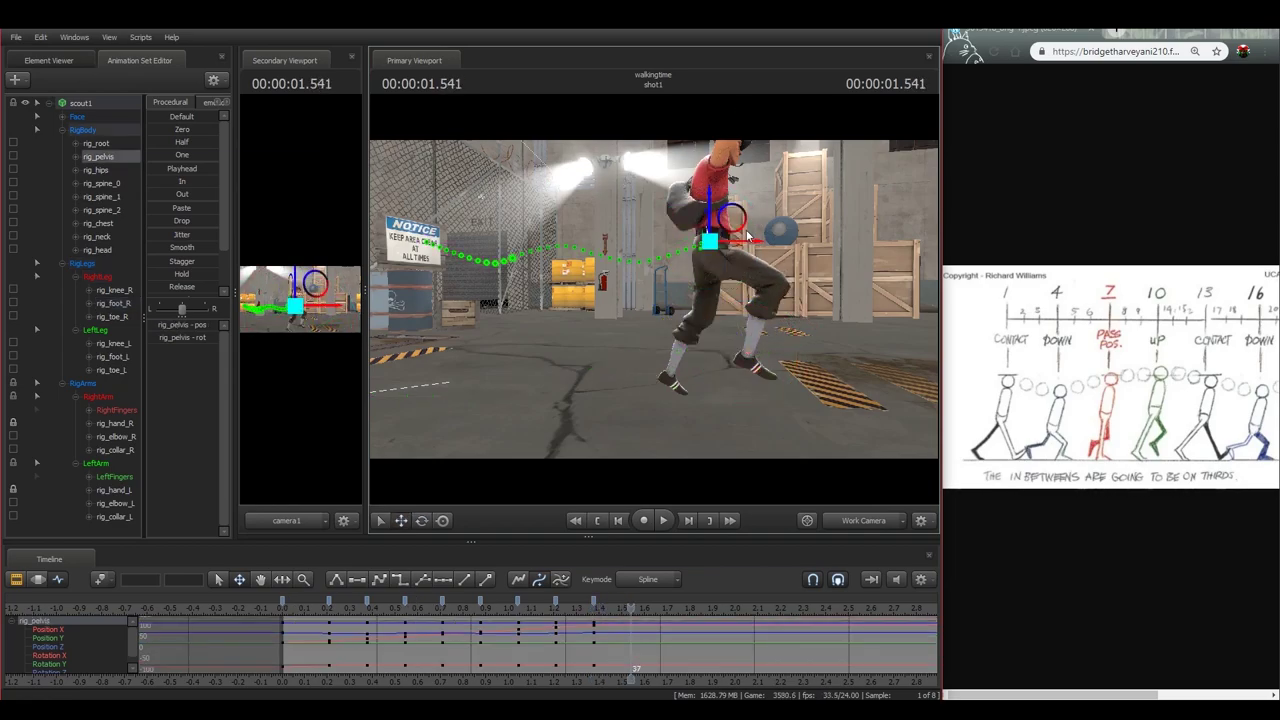
drag(735, 218, 768, 222)
- Examine the full pelvis arc from the side, including the pose at frame 5
key(s)
drag(540, 438, 540, 438)
key(a)
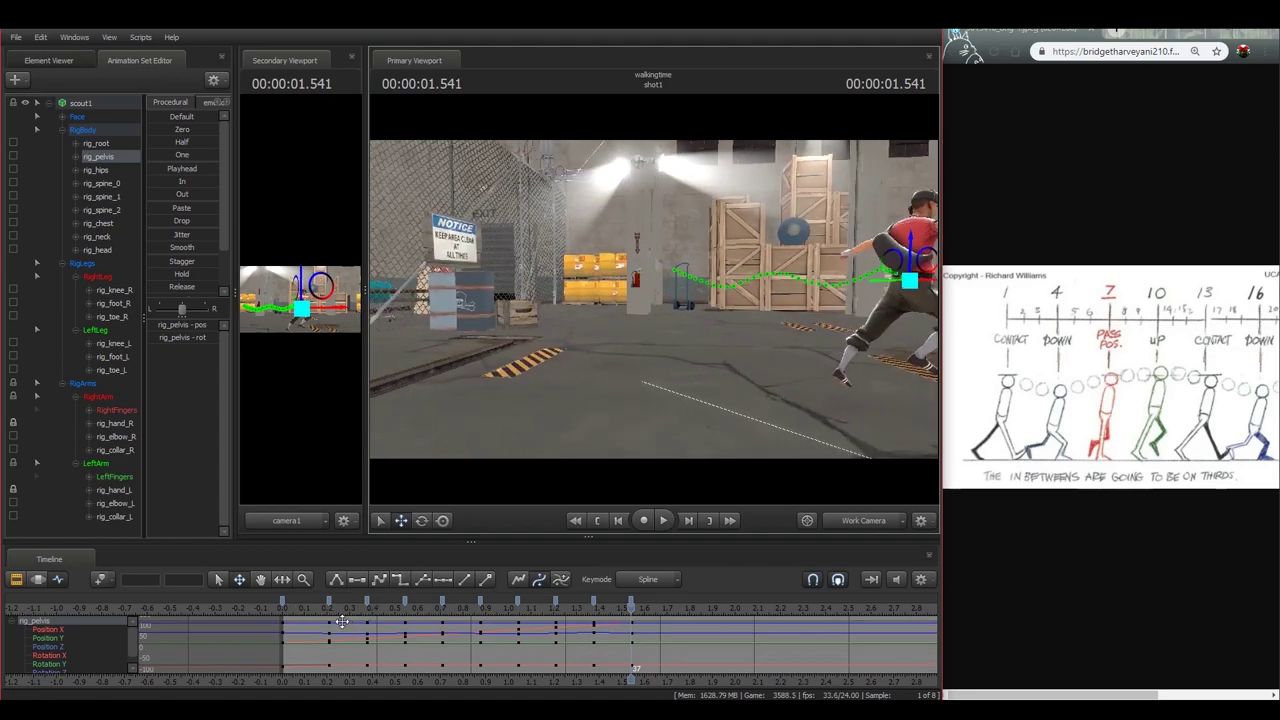
click(330, 613)
drag(462, 178, 462, 178)
key(w)
key(s)
drag(636, 336, 627, 277)
key(d)
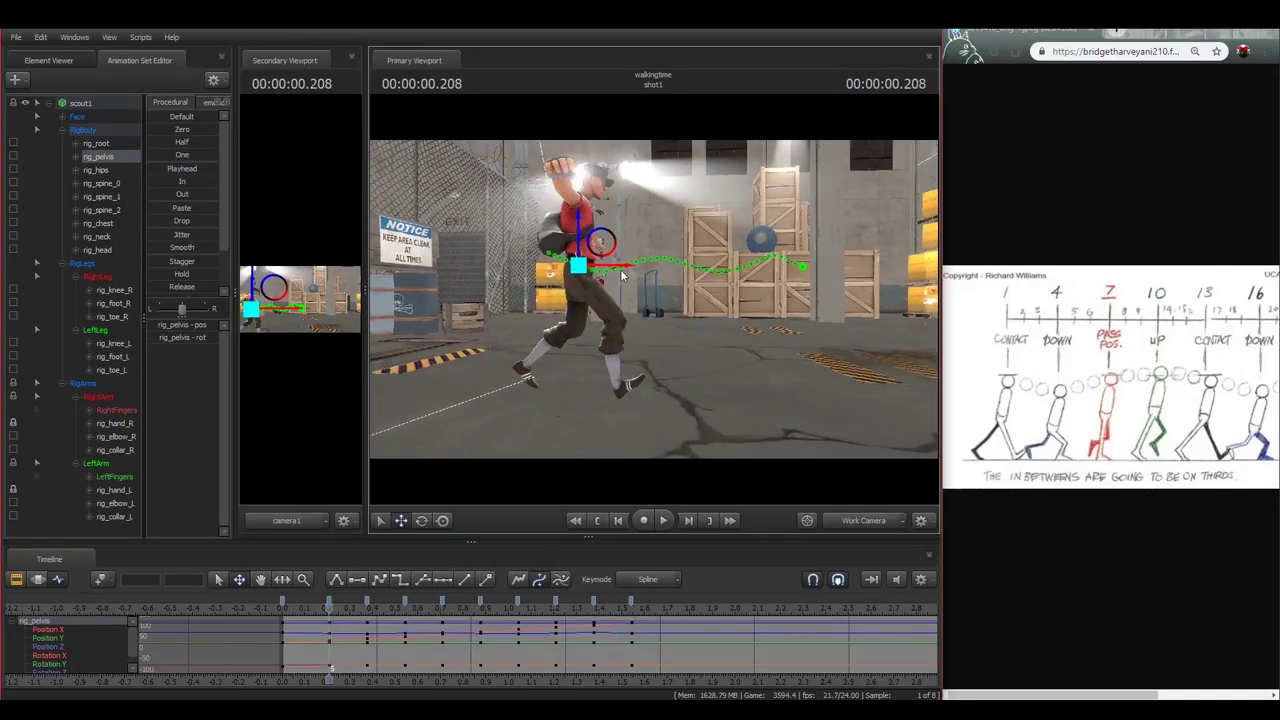
drag(630, 383, 630, 383)
key(a)
drag(716, 320, 568, 322)
- At frame 37, adjust rig_foot_L behind the body and place and rotate rig_foot_R in front for the contact pose
click(631, 609)
drag(700, 435, 646, 301)
key(w)
ctrl+click(613, 380)
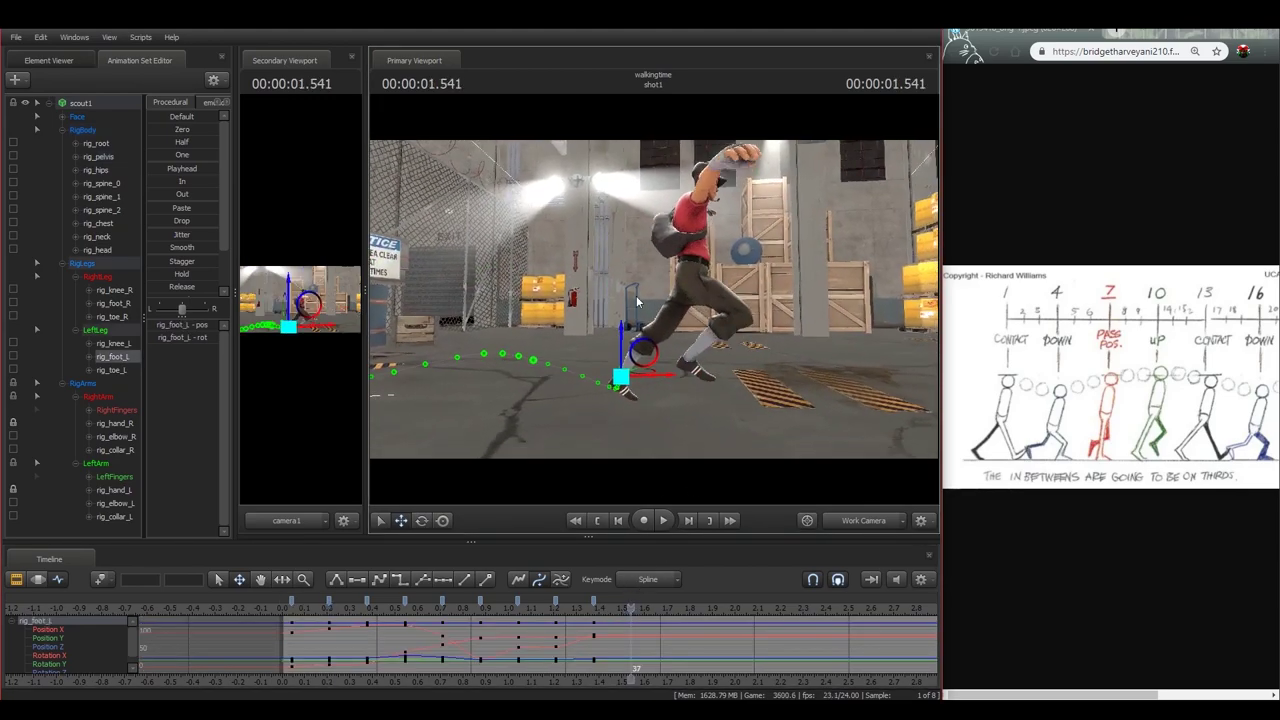
drag(640, 355, 774, 372)
key(e)
ctrl+click(688, 360)
key(e)
drag(690, 410, 453, 516)
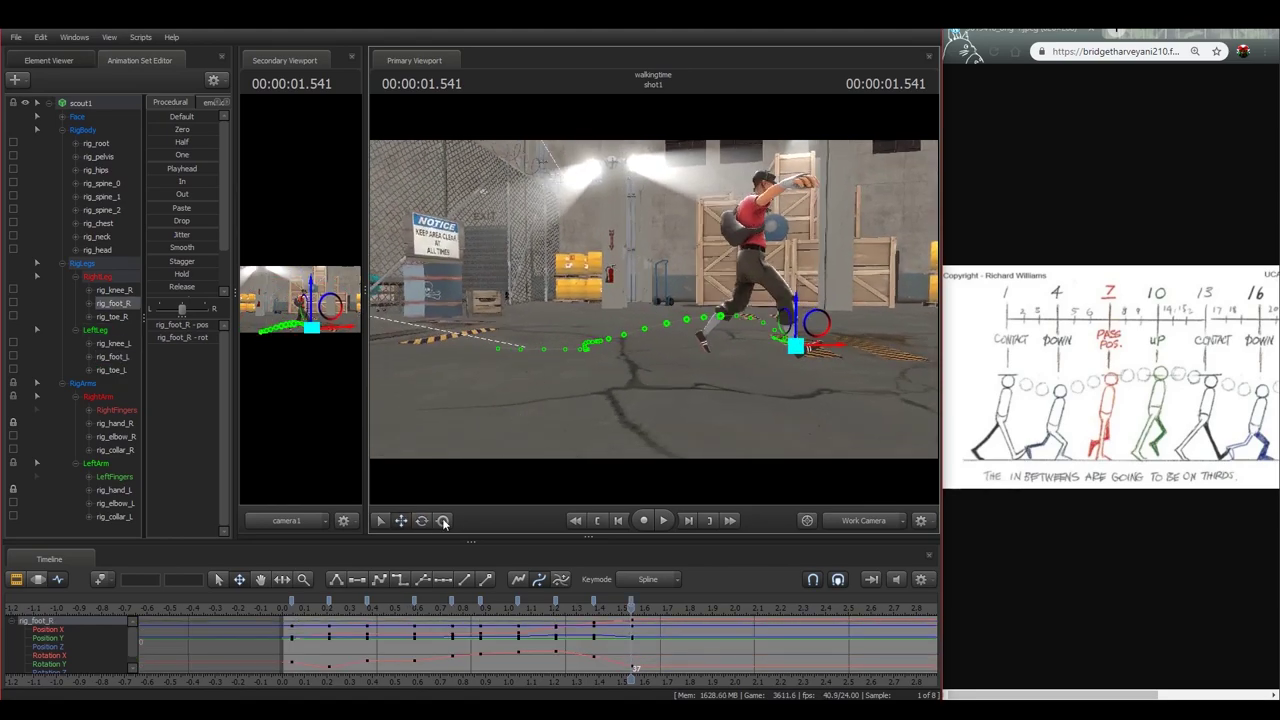
- Play the walk from frame 1 to review the new poses
click(291, 607)
key(space)
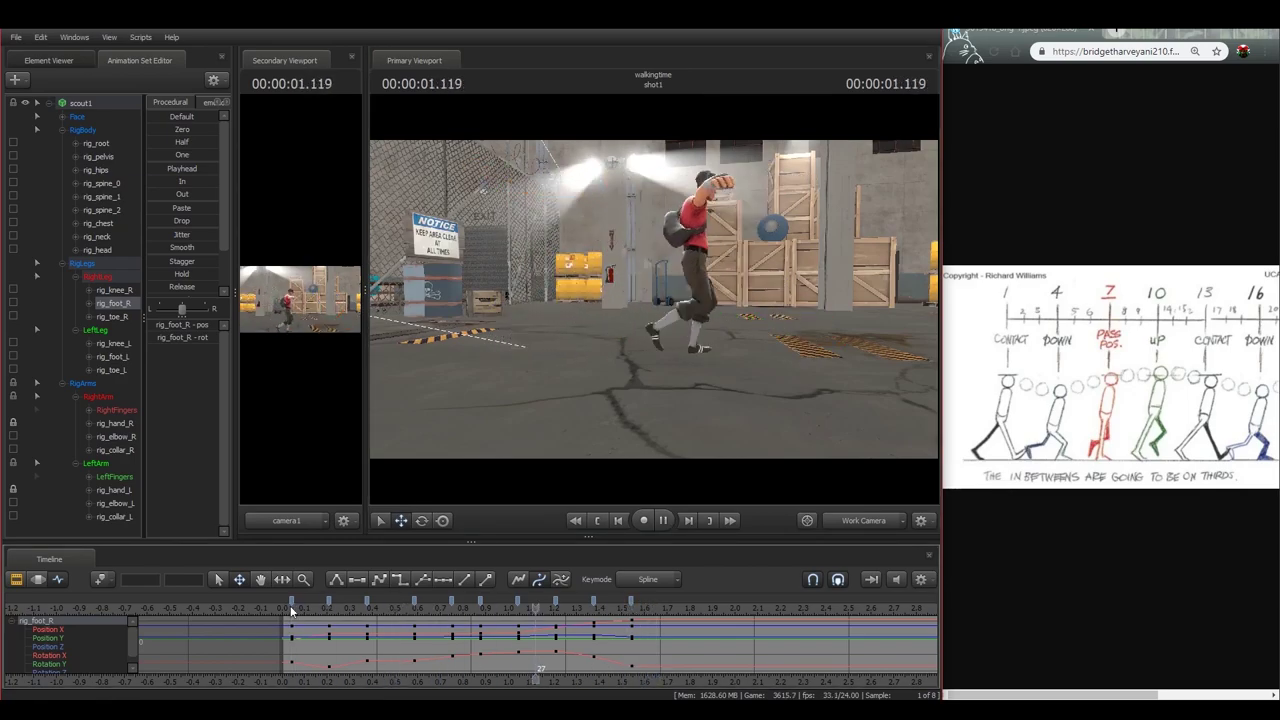
key(space)
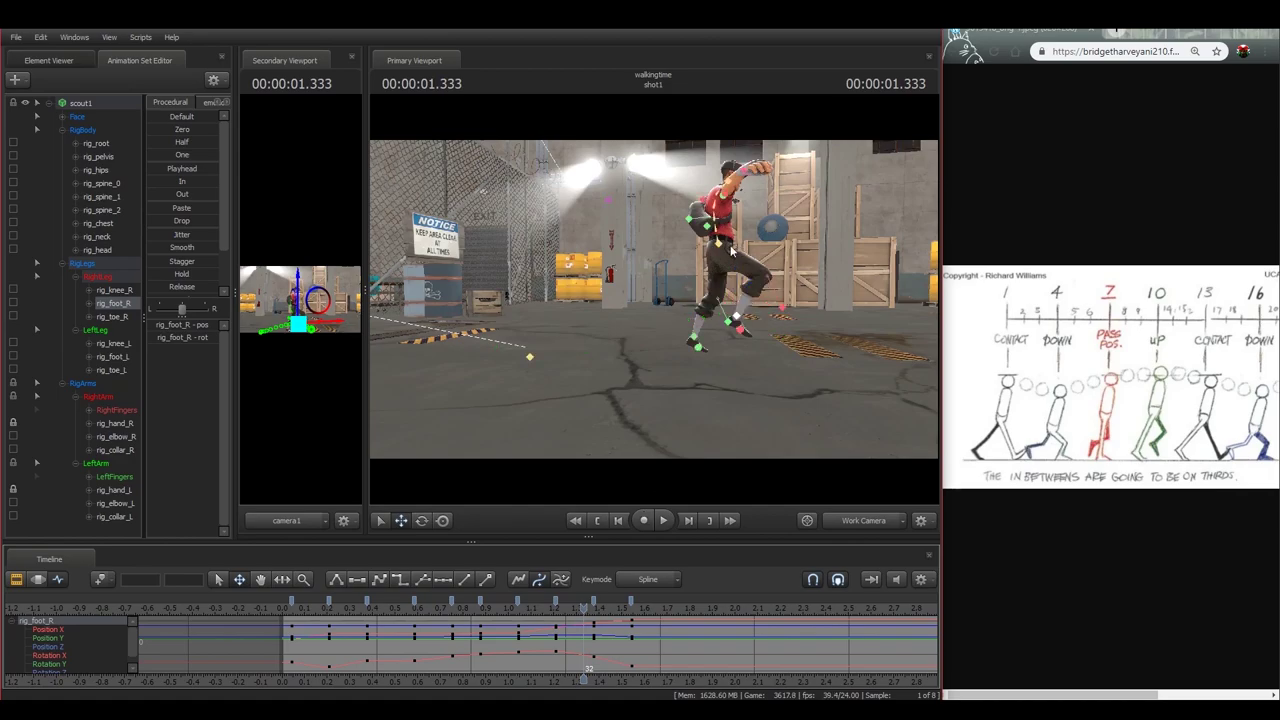
- Select rig_pelvis and refine its position at frame 33 while checking the arc from several angles
ctrl+click(719, 244)
key(w)
mouse_move(826, 277)
mouse_down()
mouse_move(826, 262)
mouse_move(828, 277)
mouse_move(845, 262)
mouse_up()
key(s)
key(Right)
drag(665, 271, 722, 290)
key(s)
key(a)
key(s)
key(a)
drag(479, 255, 477, 255)
key(s)
drag(924, 298, 924, 298)
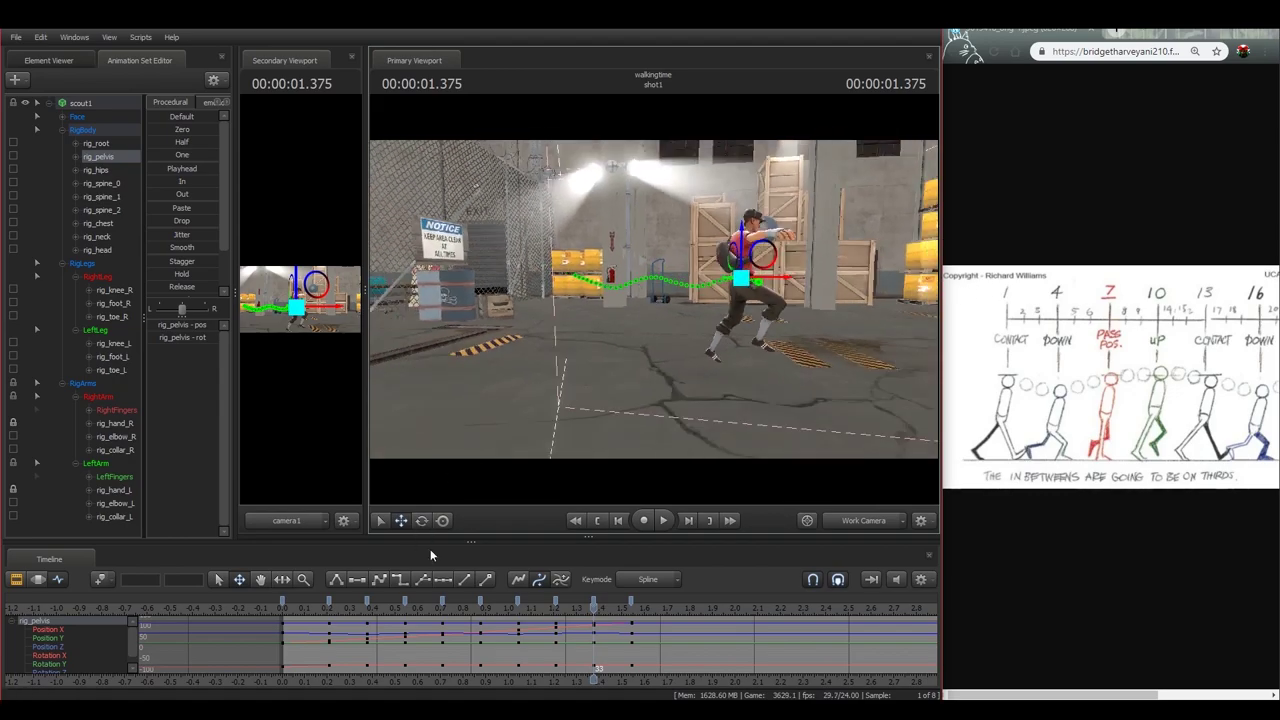
- Play the walk again from the start and scrub through it to frame 25
click(289, 605)
key(space)
click(289, 605)
key(space)
click(289, 605)
drag(316, 607, 518, 618)
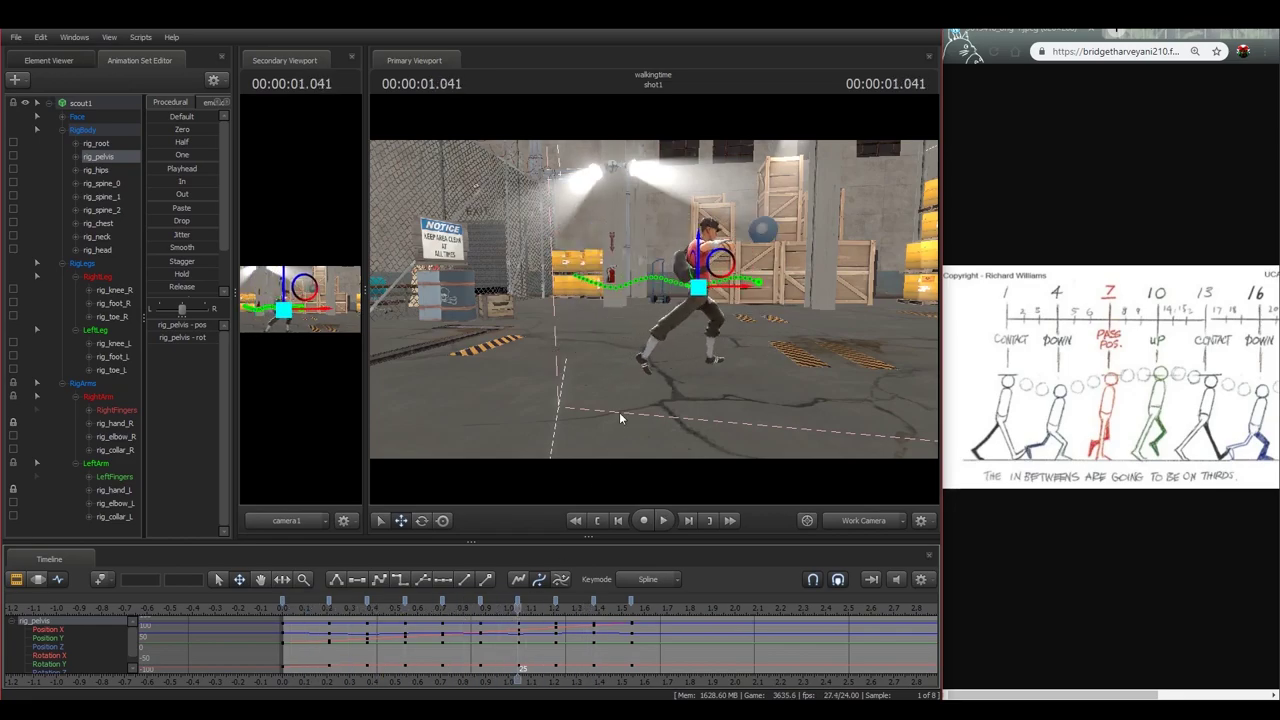
- Adjust rig_foot_R's position and angle at frame 25, and scrub to the end to check its path
ctrl+click(649, 361)
key(w)
drag(698, 391, 652, 378)
key(s)
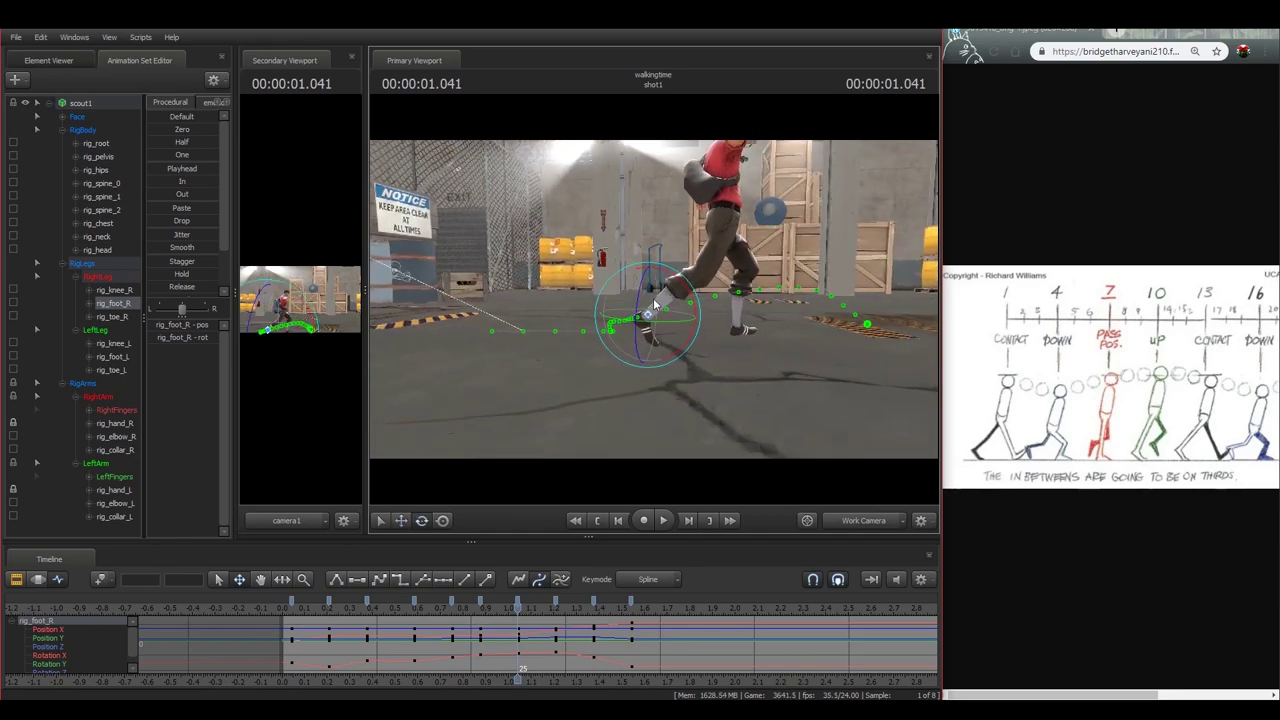
drag(480, 612, 641, 630)
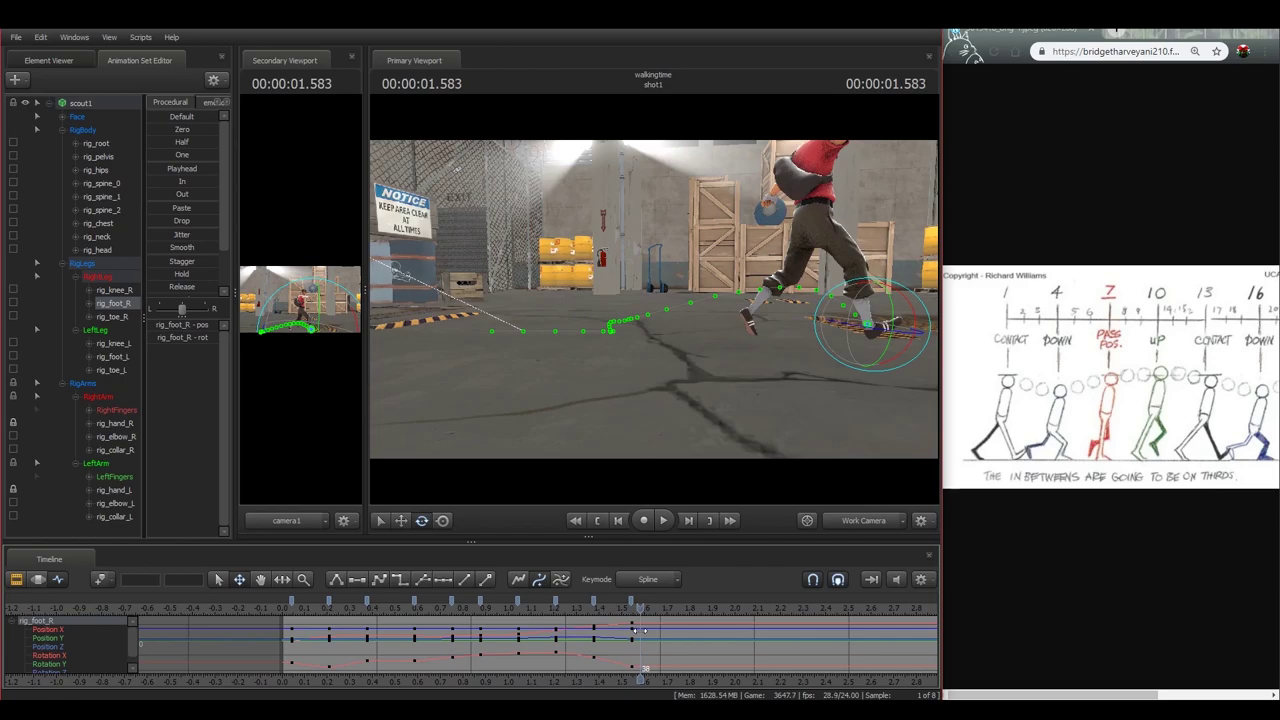
- Select rig_foot_L, rig_foot_R and rig_pelvis together at frame 37
drag(645, 370, 654, 304)
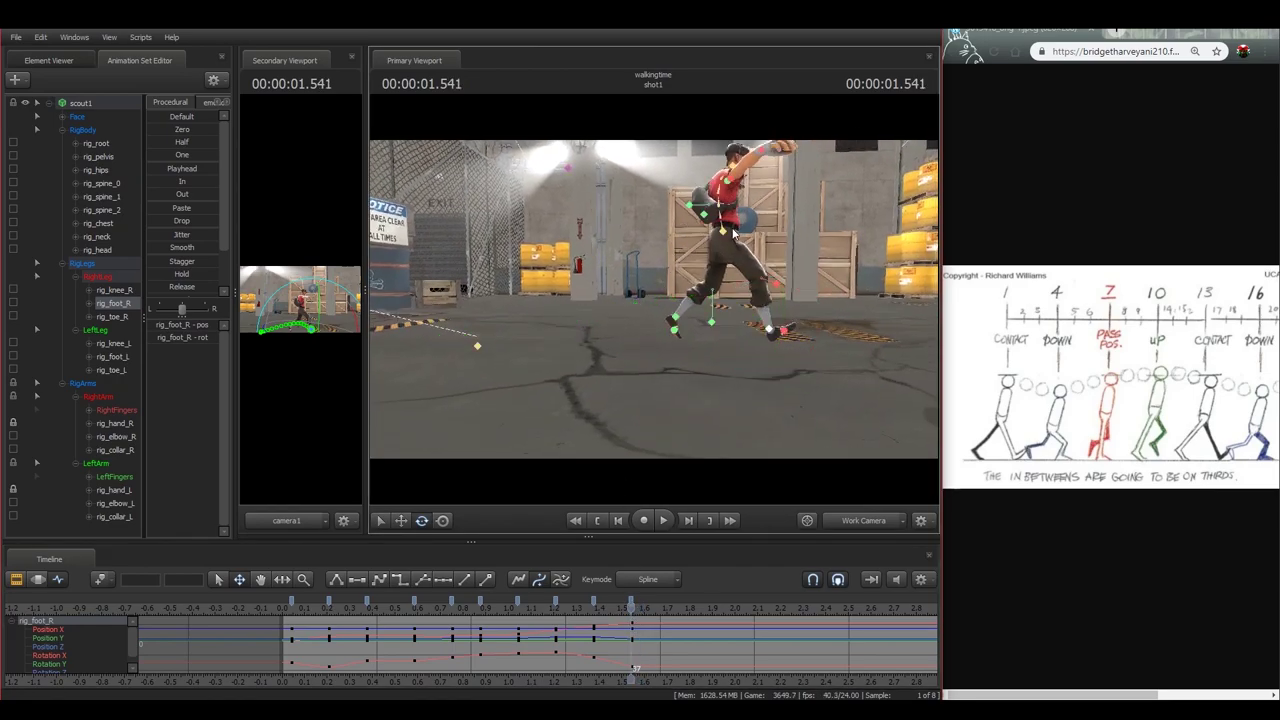
click(675, 320)
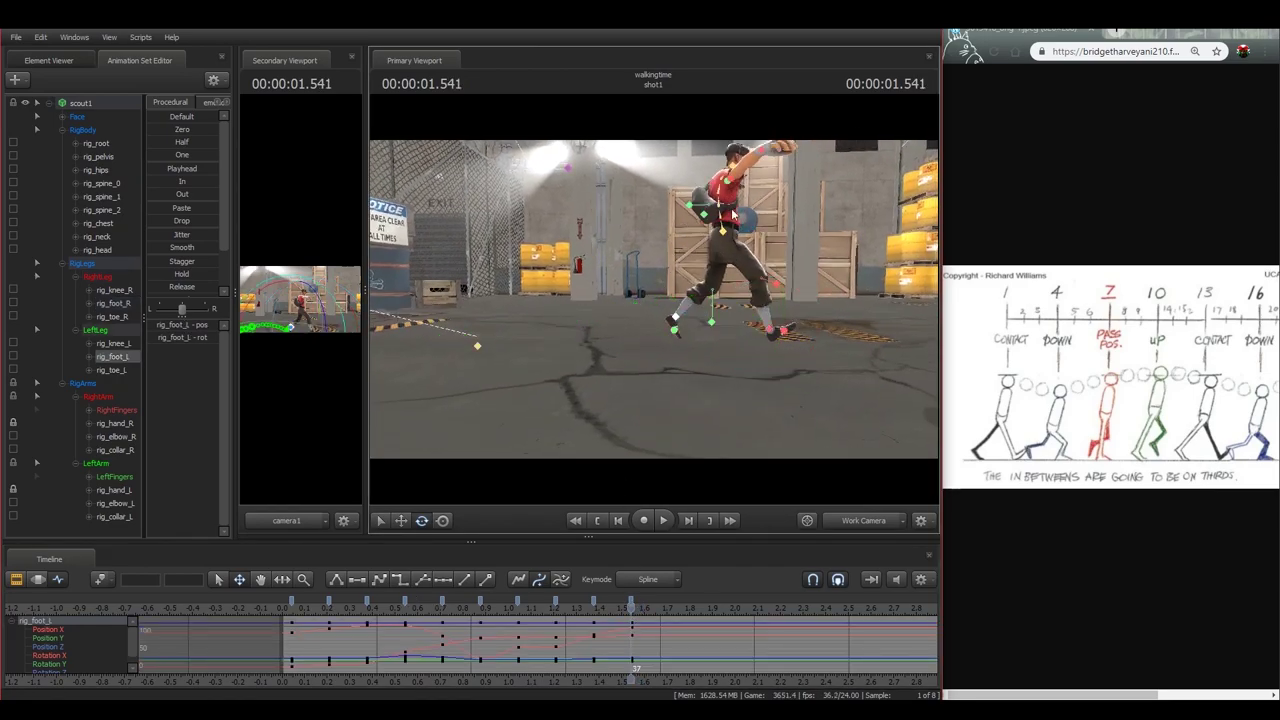
ctrl+shift+click(771, 336)
ctrl+click(720, 228)
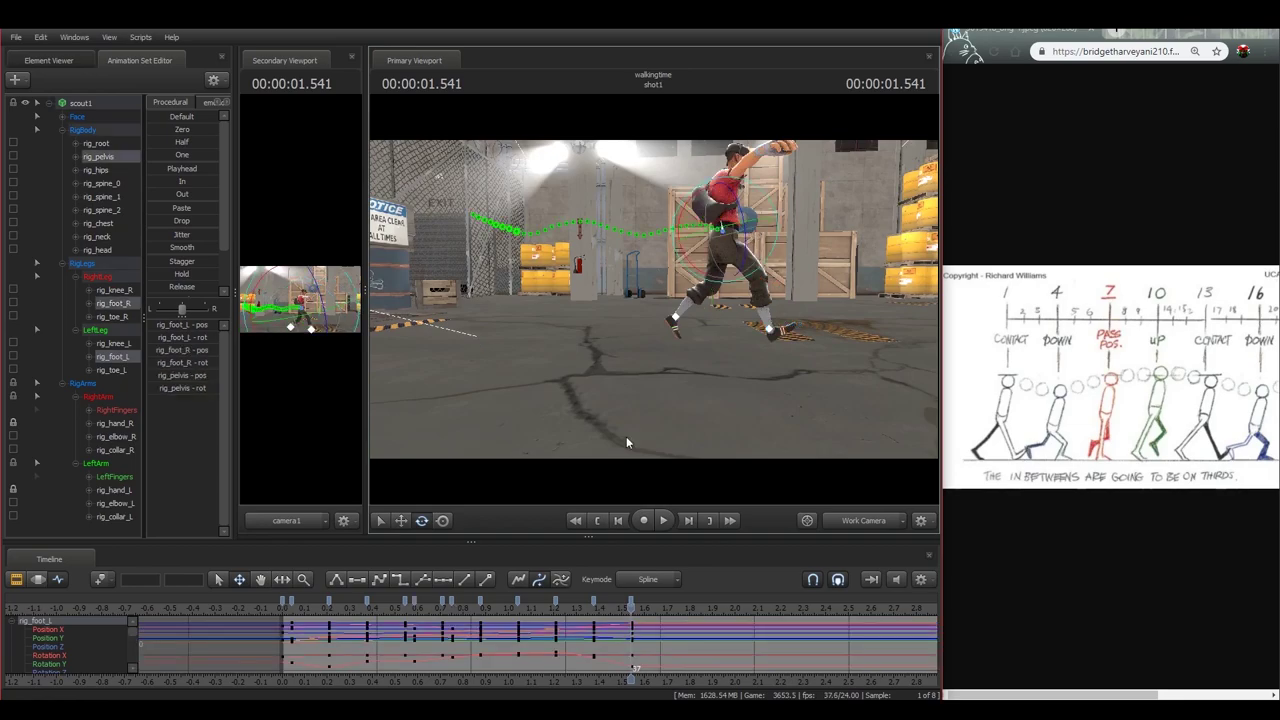
- Clean up rig_foot_R's off-beat keys around frames 14 and 18 so the keys sit on frames 13 and 17
drag(443, 614, 417, 614)
key(Delete)
ctrl+click(570, 303)
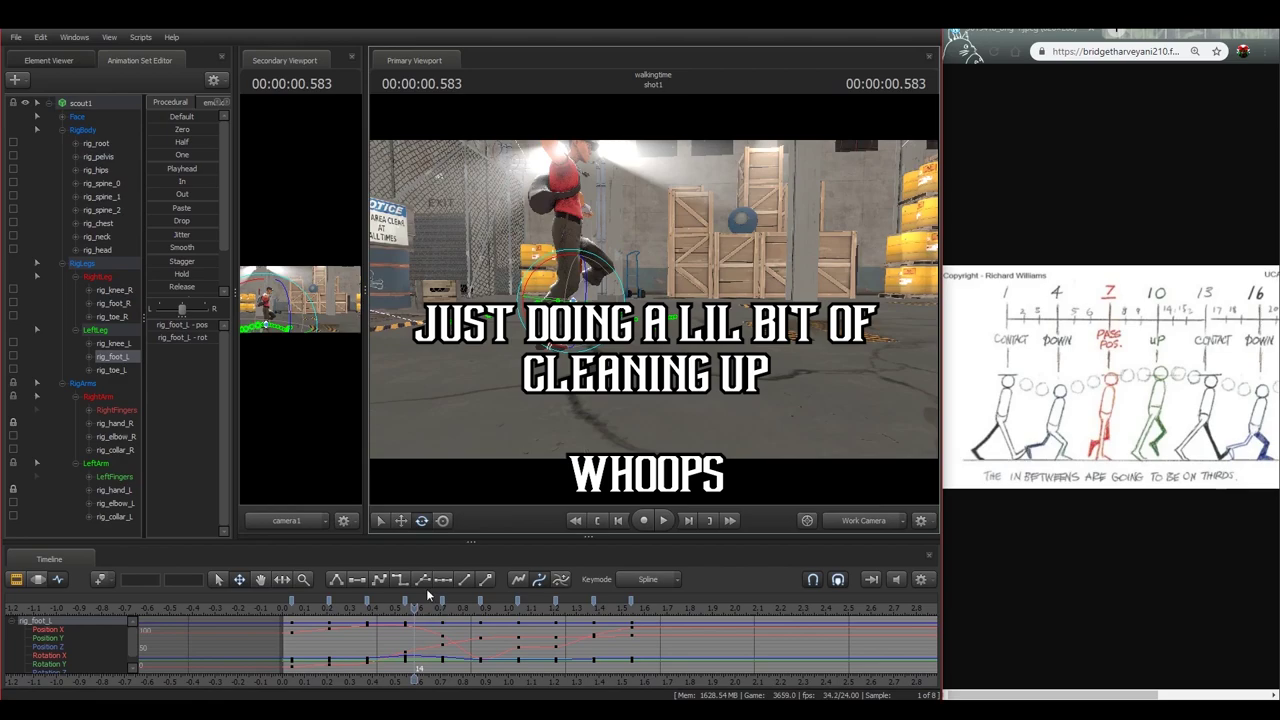
ctrl+click(549, 346)
ctrl+click(570, 227)
ctrl+click(574, 300)
key(Delete)
drag(413, 609, 448, 609)
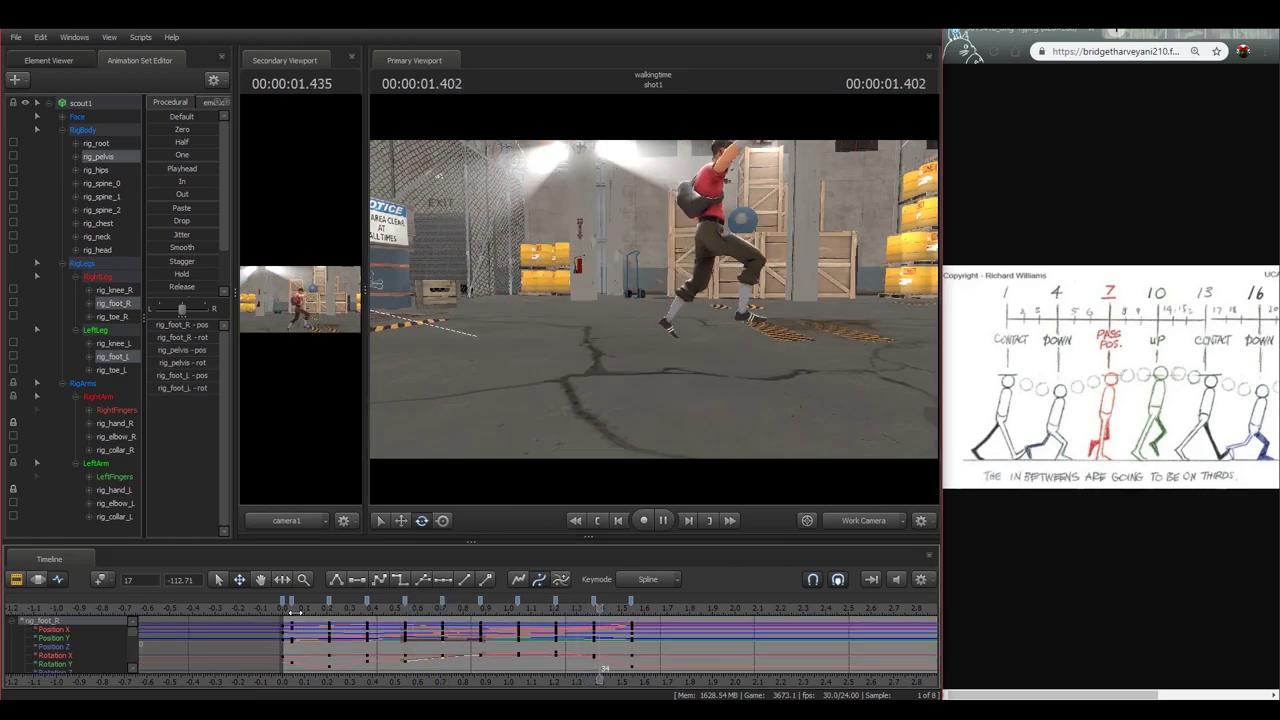
- Review the cleaned-up walk through frame 37 and back near the start, alongside the reference chart
drag(295, 612, 628, 638)
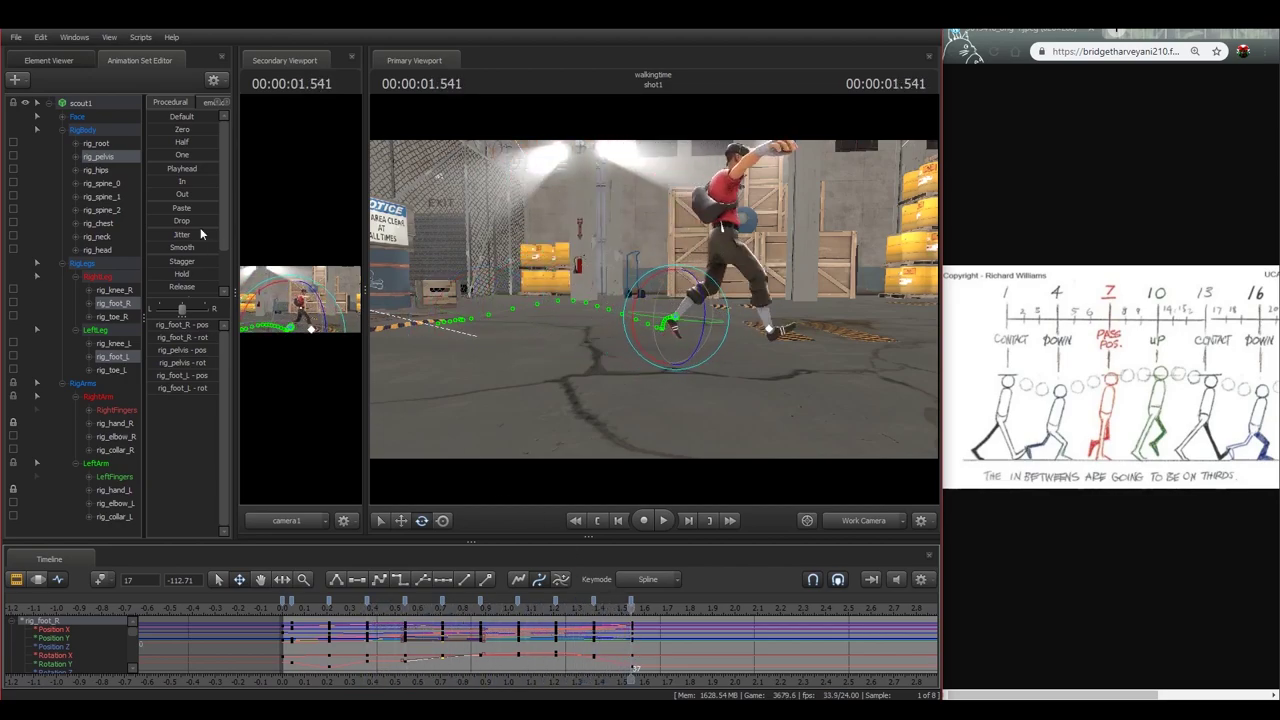
drag(435, 612, 328, 608)
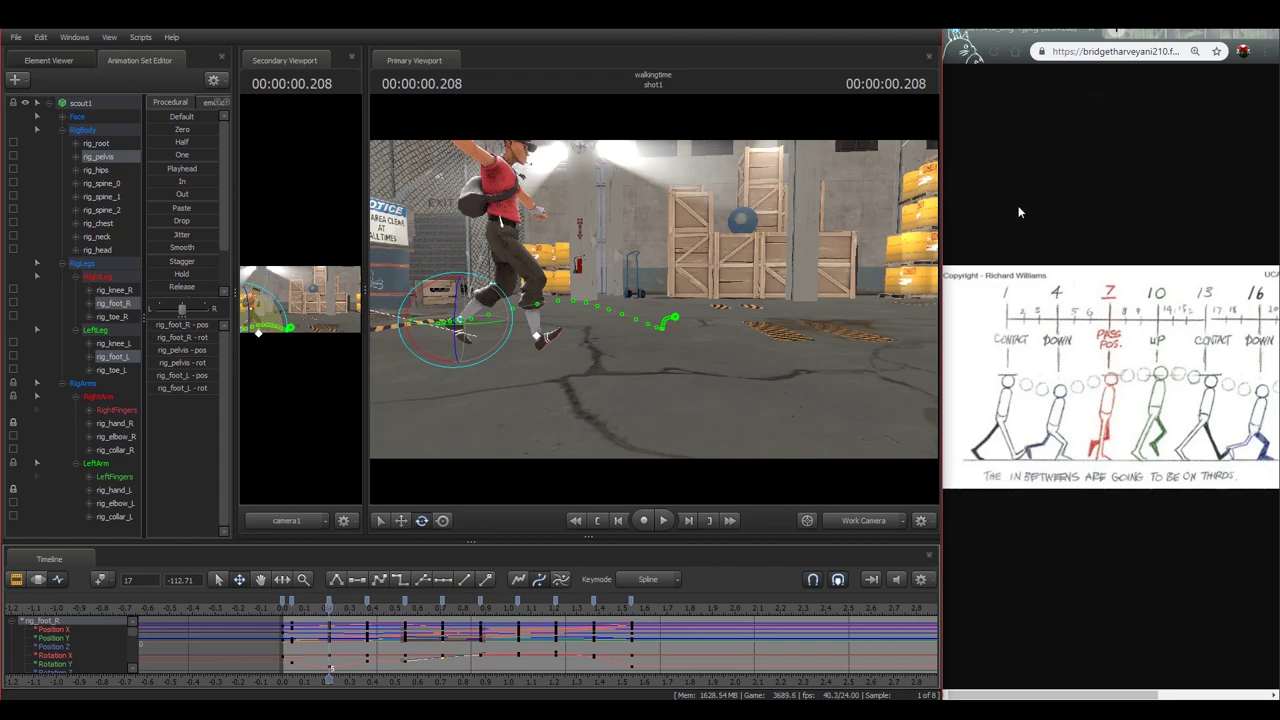
click(1130, 52)
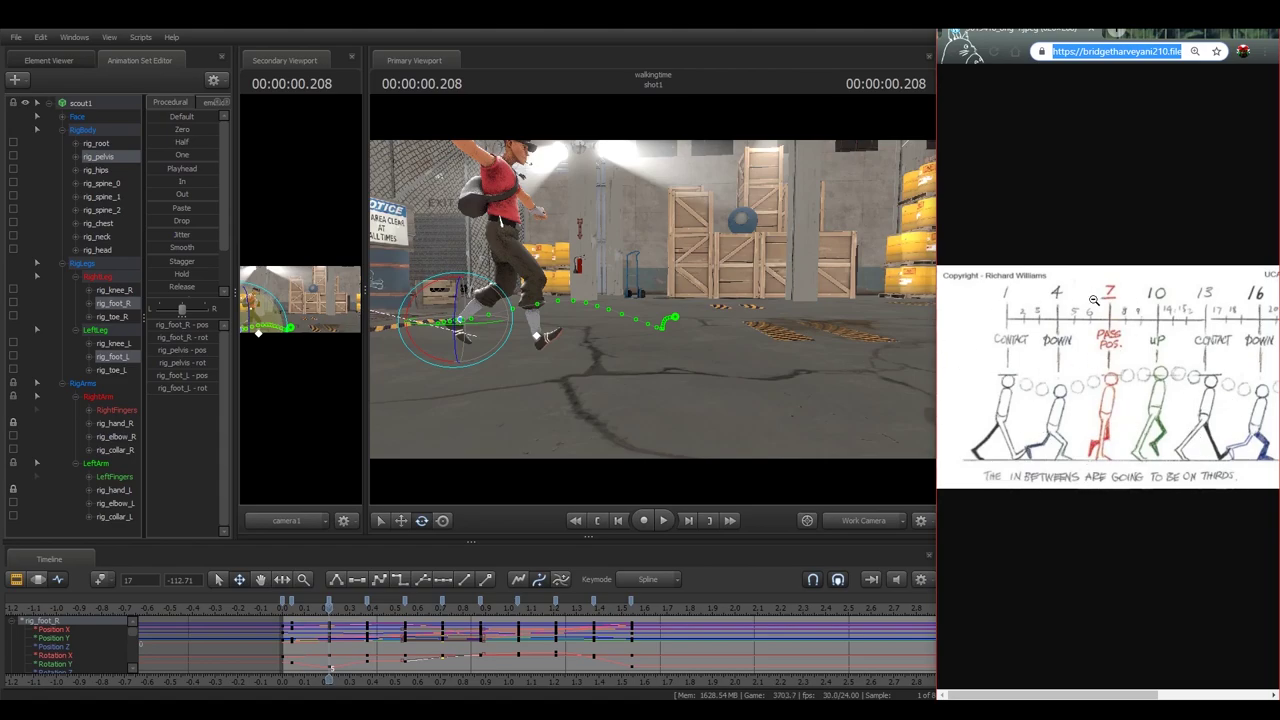
mouse_move(614, 233)
mouse_down()
mouse_move(600, 233)
mouse_move(620, 233)
mouse_up()
scroll(384, 607, down, 3)
scroll(384, 607, up, 5)
drag(723, 383, 654, 300)
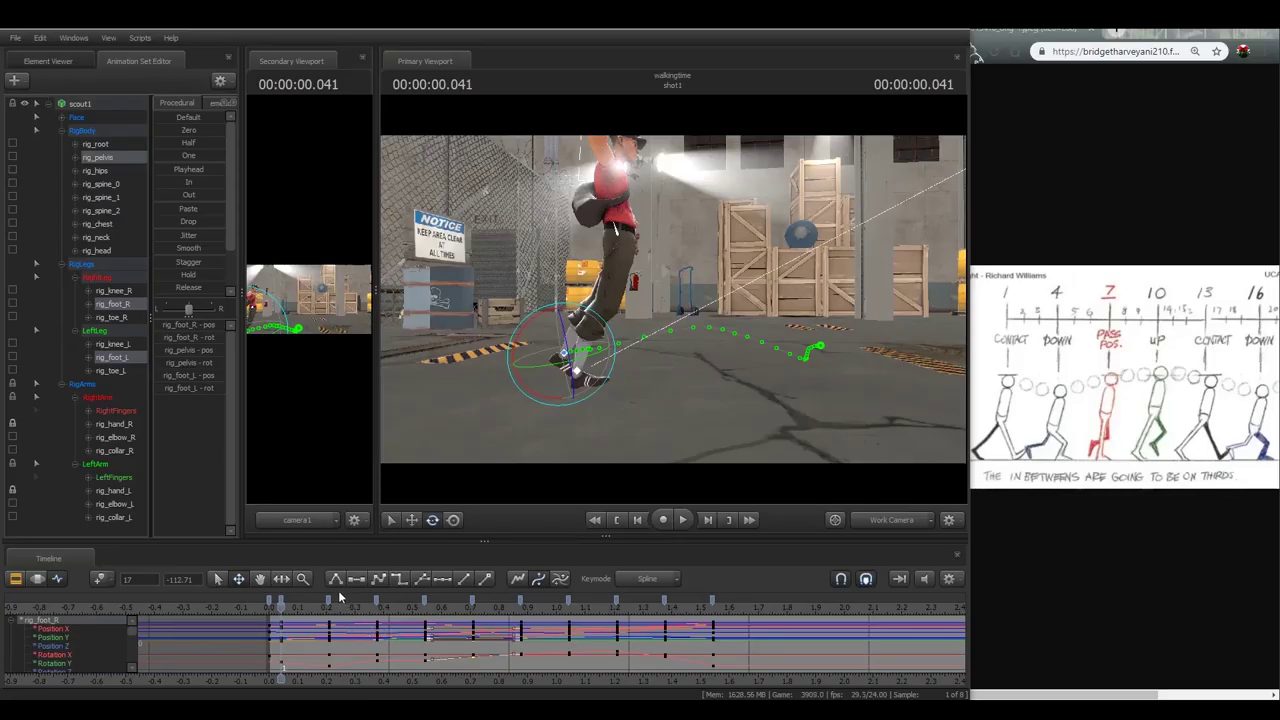
- Retime the selected feet and pelvis keys to three-frame spacing, placing them on frames 4, 7, 10, 13, 16 and 19
click(329, 601)
drag(329, 601, 389, 605)
drag(472, 604, 423, 606)
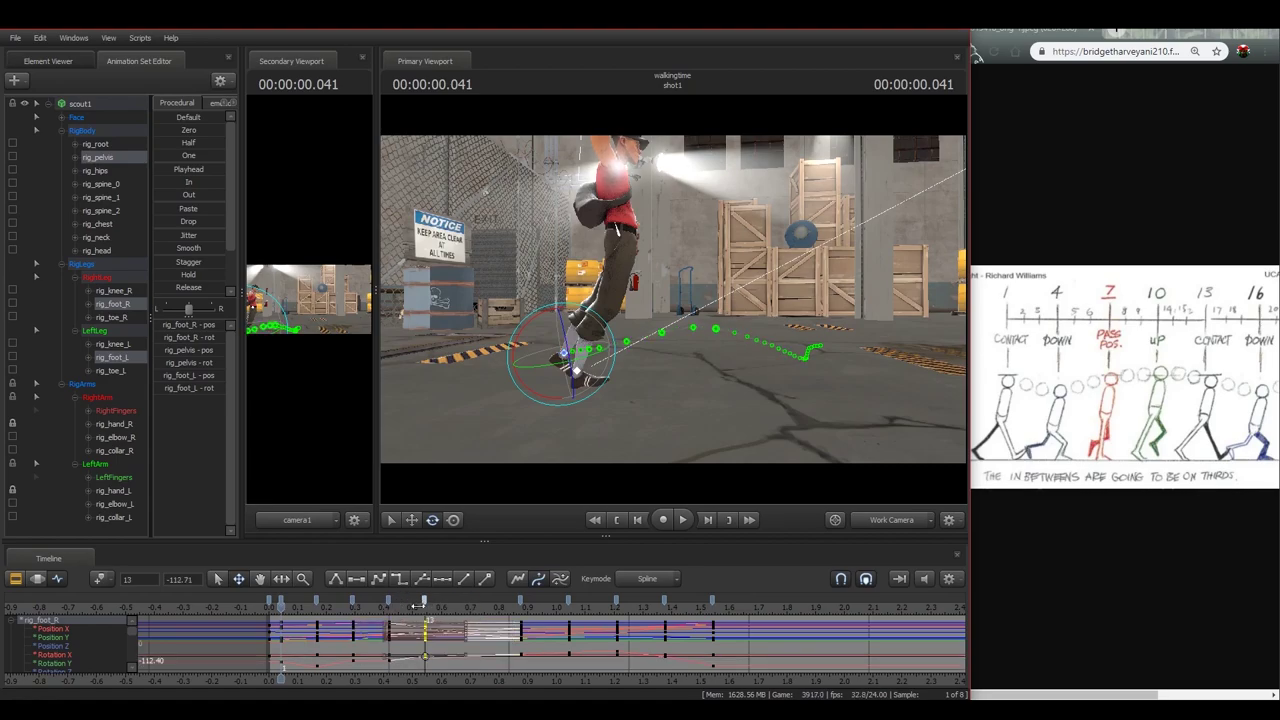
drag(519, 601, 457, 609)
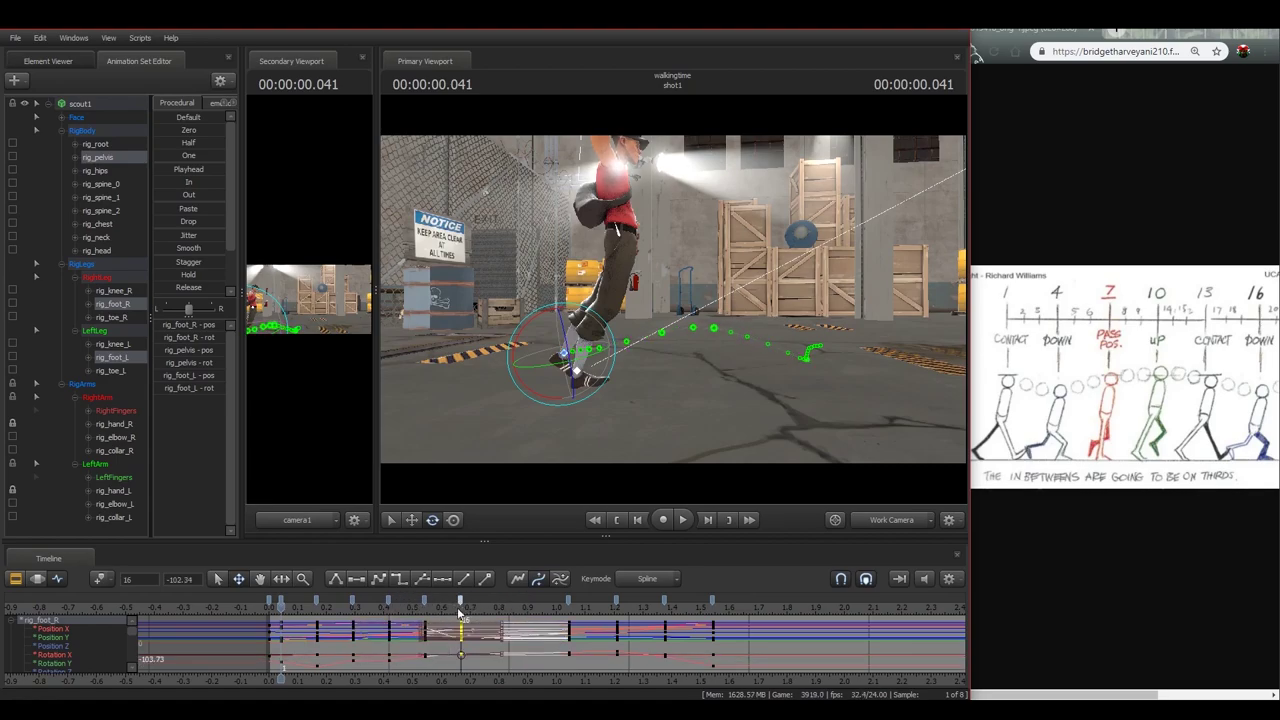
drag(569, 602, 495, 603)
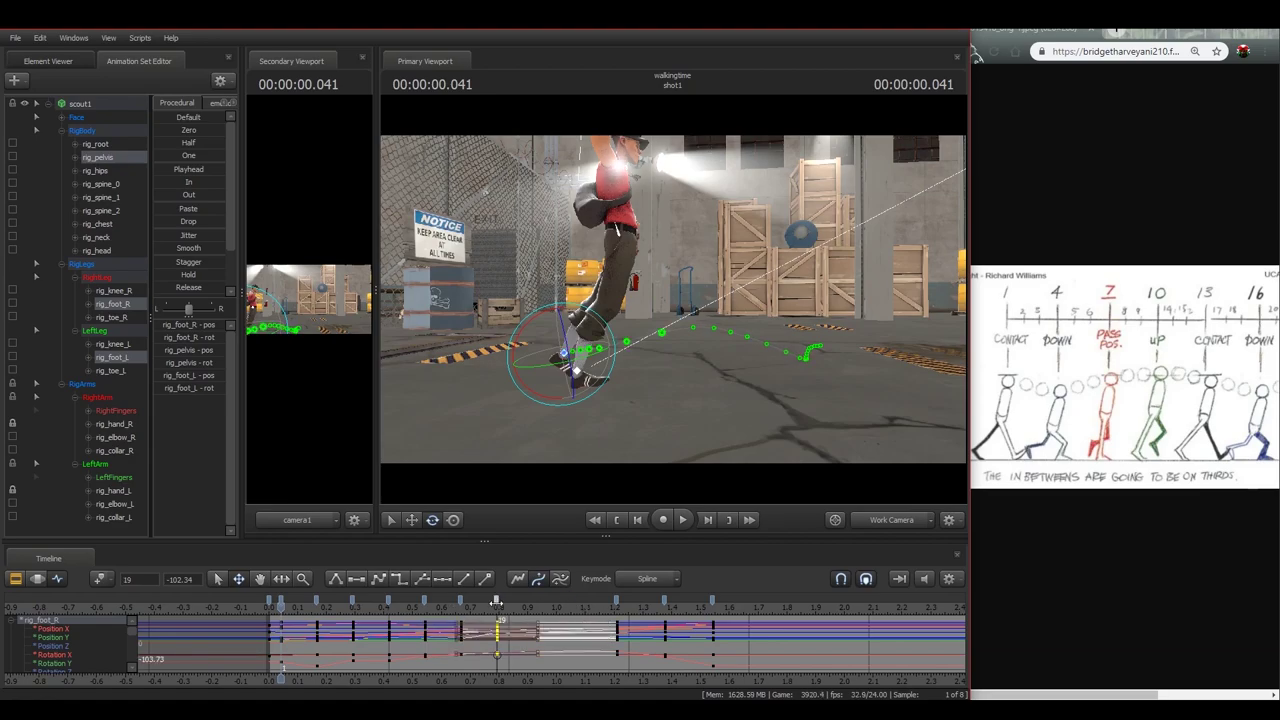
- Retime the remaining feet and pelvis keys to frames 22, 25 and 28
click(613, 600)
drag(617, 604, 496, 609)
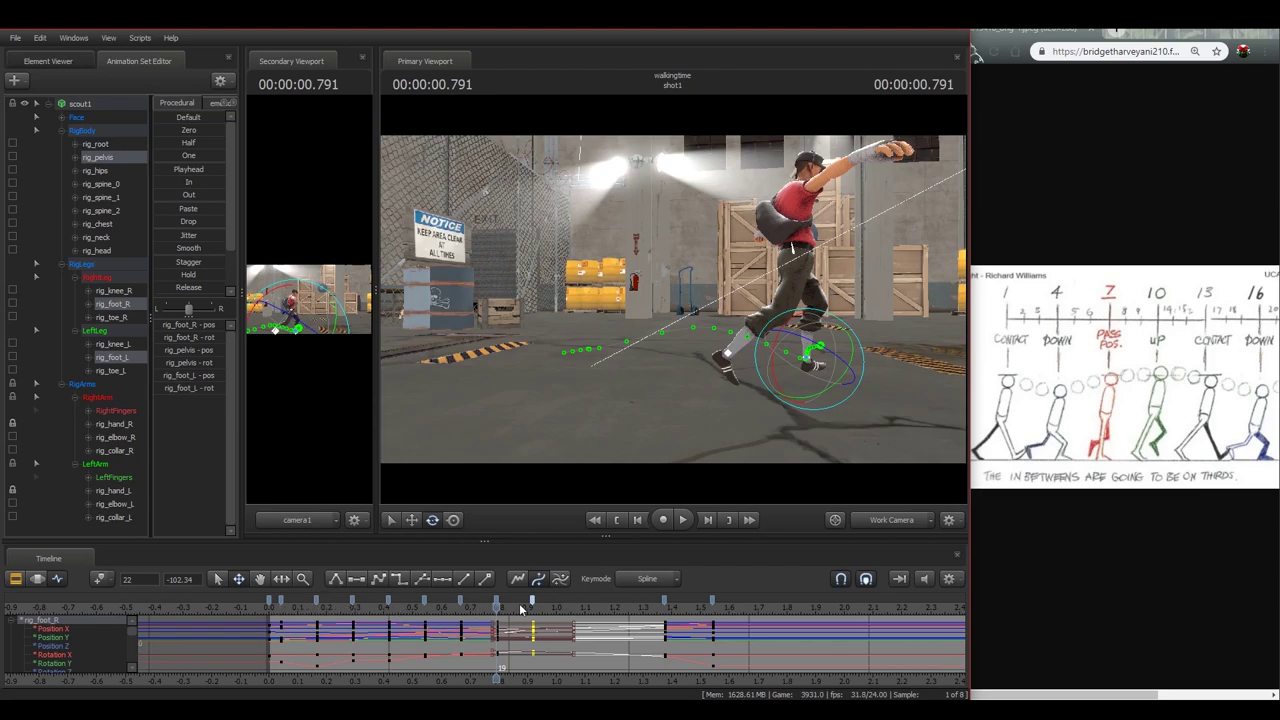
drag(664, 602, 568, 604)
drag(711, 601, 606, 601)
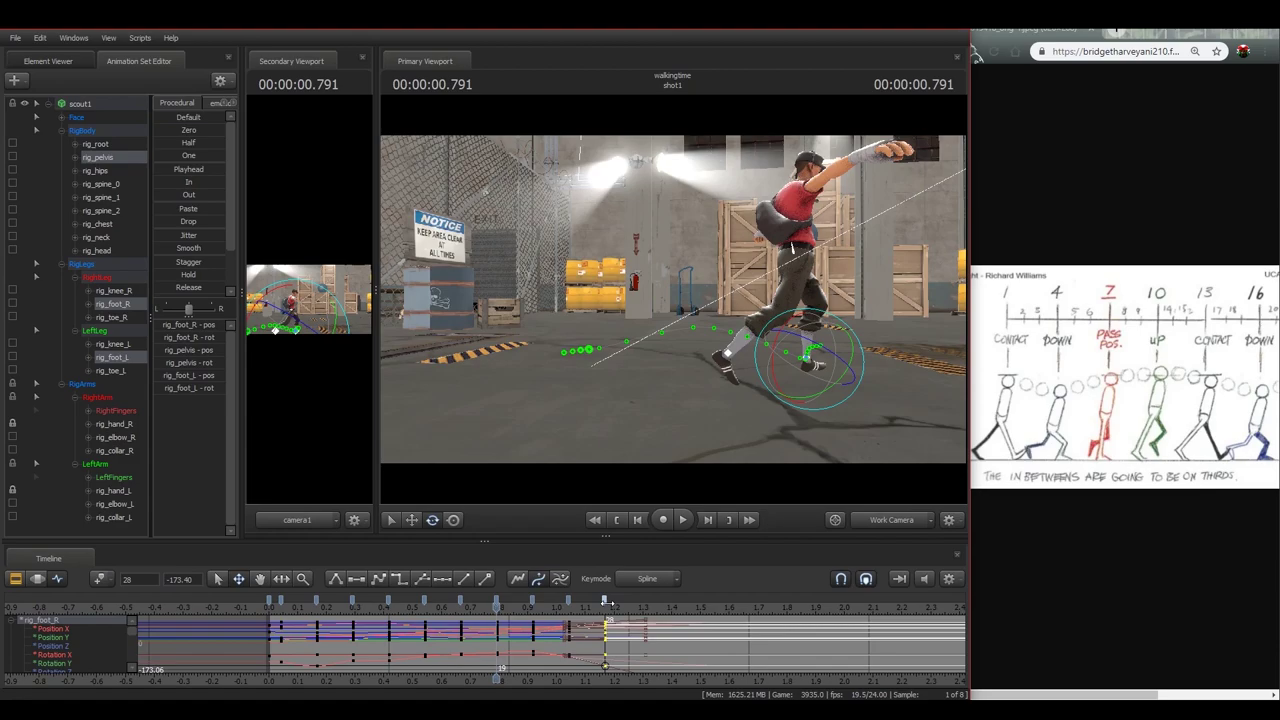
- Play the retimed walk from around frame 1, framing the whole scout from the side
click(278, 612)
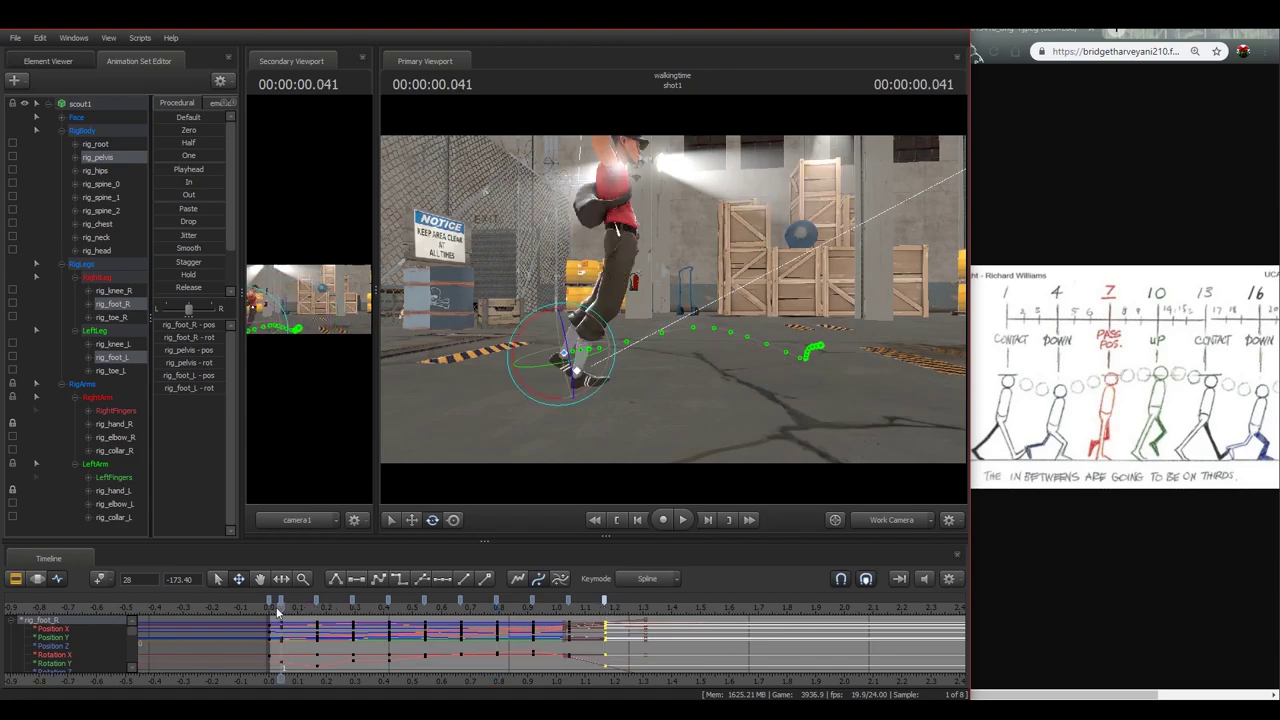
right_click(832, 375)
drag(807, 349, 673, 304)
key(space)
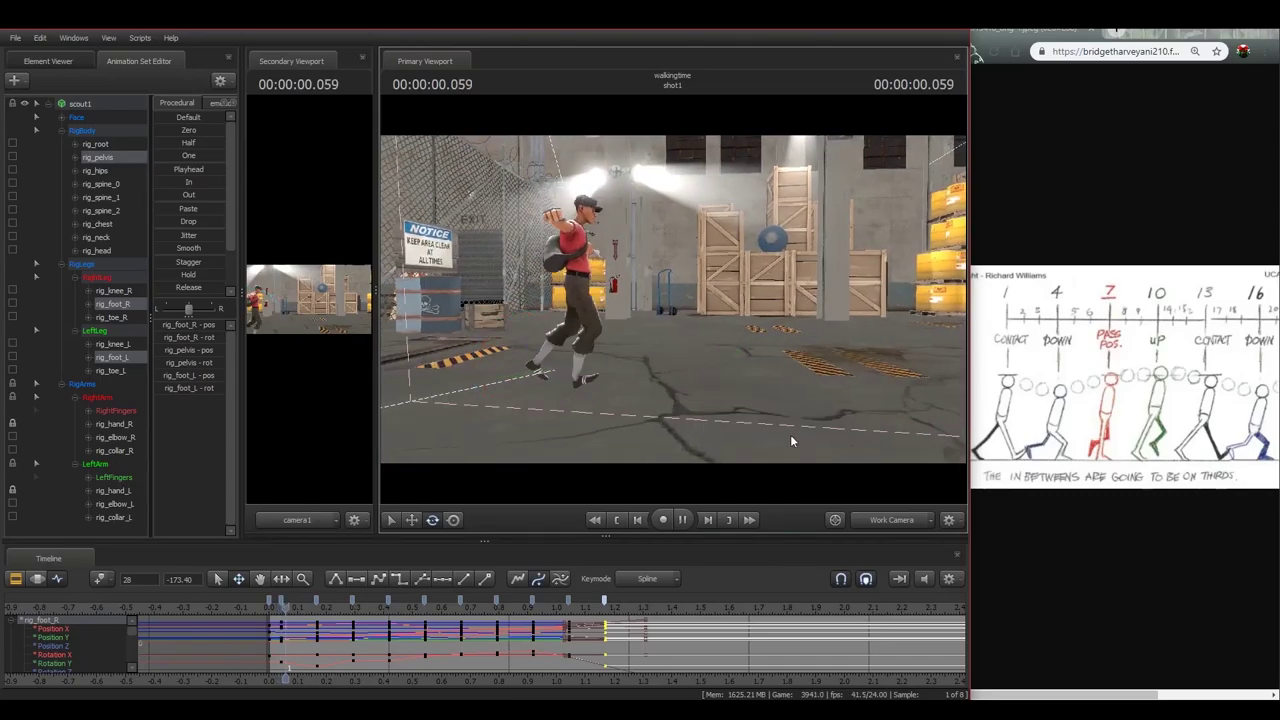
key(space)
drag(279, 612, 300, 627)
key(space)
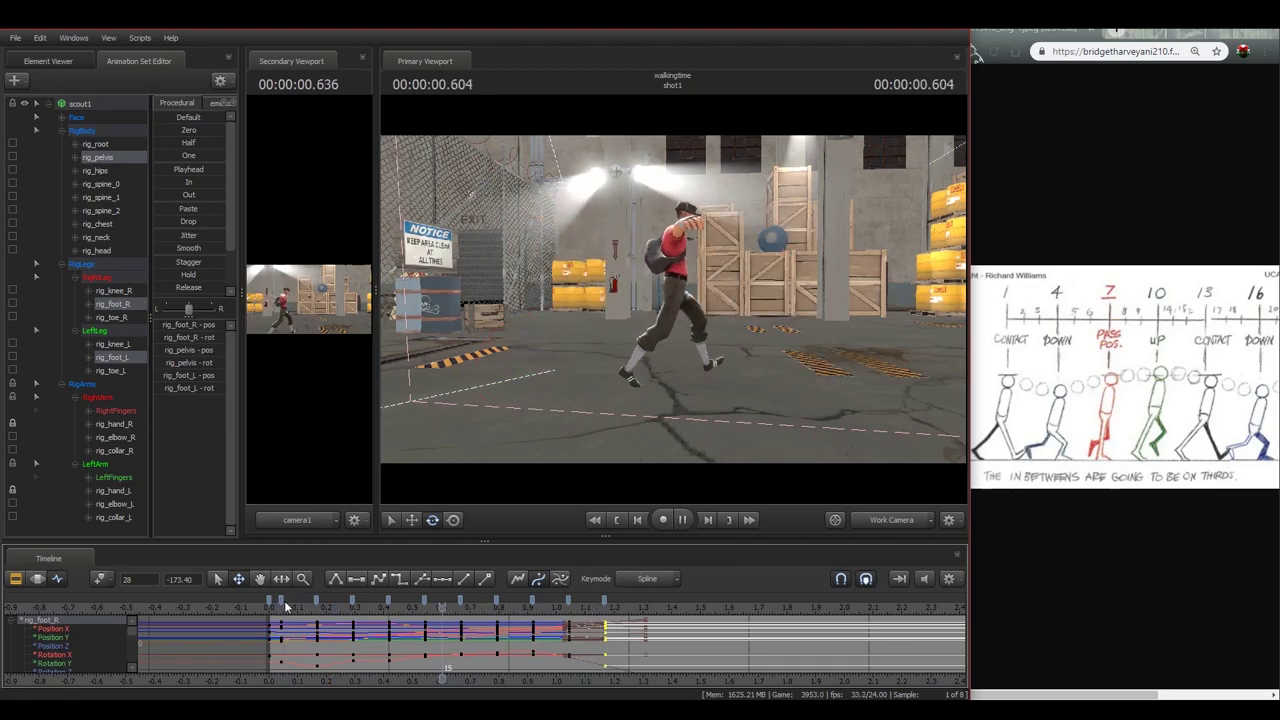
key(space)
- Select rig_pelvis and raise it slightly in the down pose at frame 4
right_click(714, 388)
key(w)
drag(549, 300, 673, 299)
ctrl+click(559, 273)
right_click(691, 350)
scroll(286, 618, up, 1)
drag(298, 608, 322, 609)
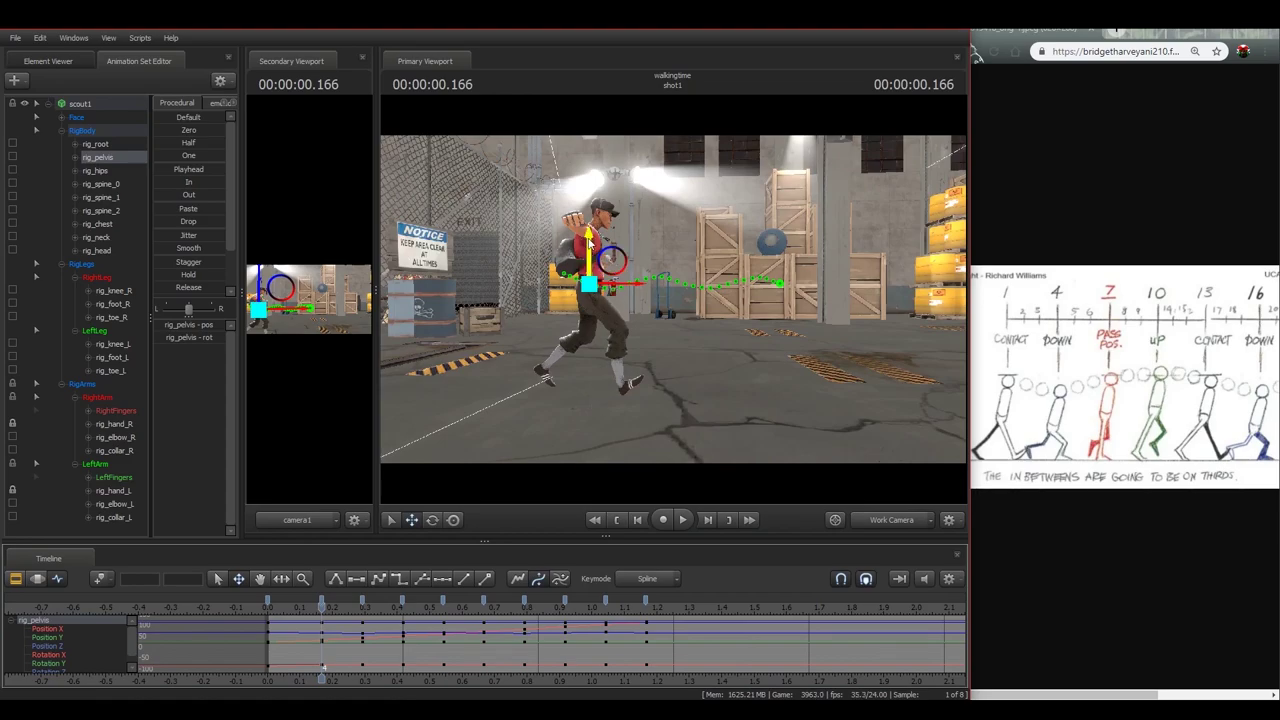
key(Right)
key(Right)
key(Right)
key(Left)
key(Left)
key(Left)
drag(590, 256, 588, 249)
- Raise rig_pelvis slightly at frames 7 and 10
key(Right)
key(Right)
key(Right)
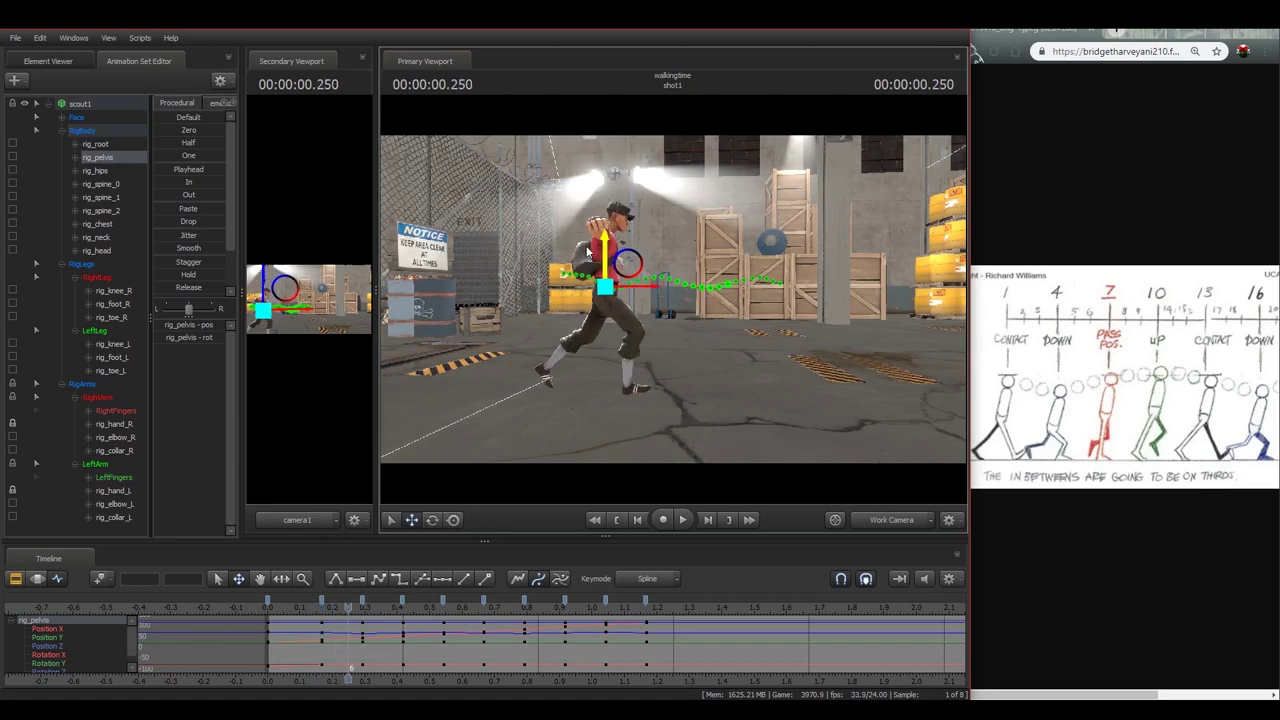
drag(612, 257, 612, 250)
key(Right)
key(Right)
key(Right)
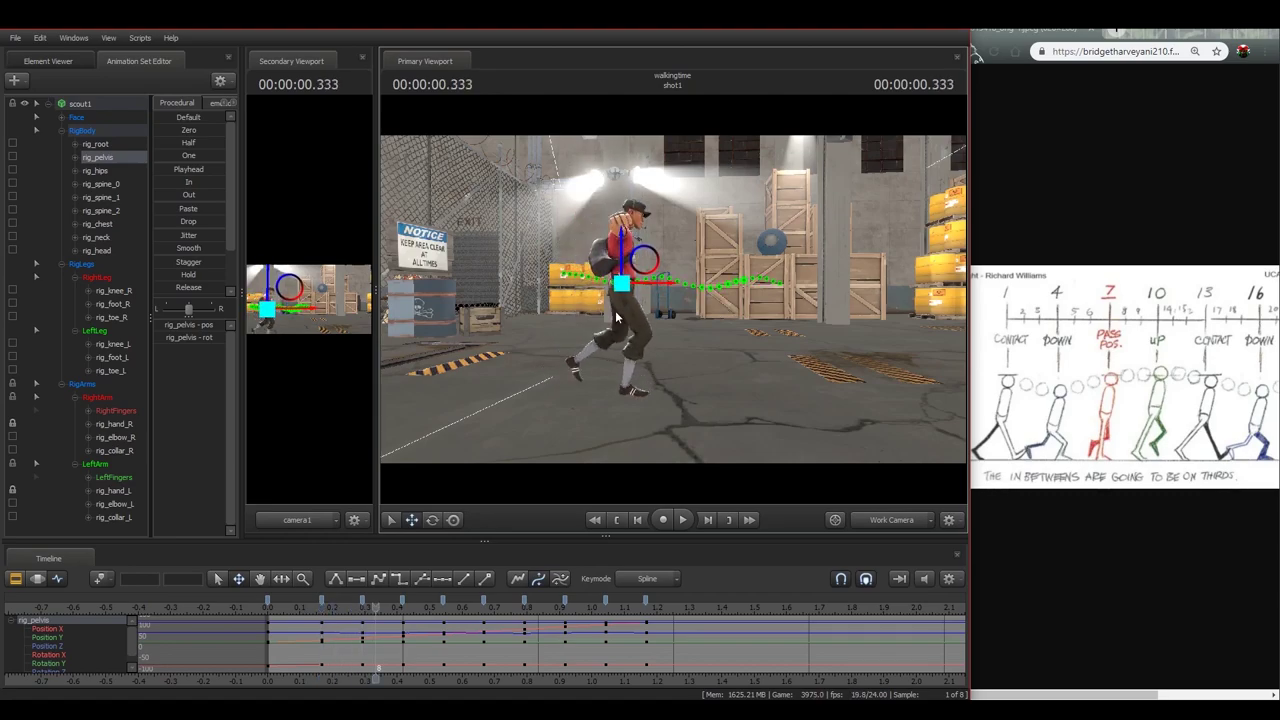
drag(637, 258, 637, 254)
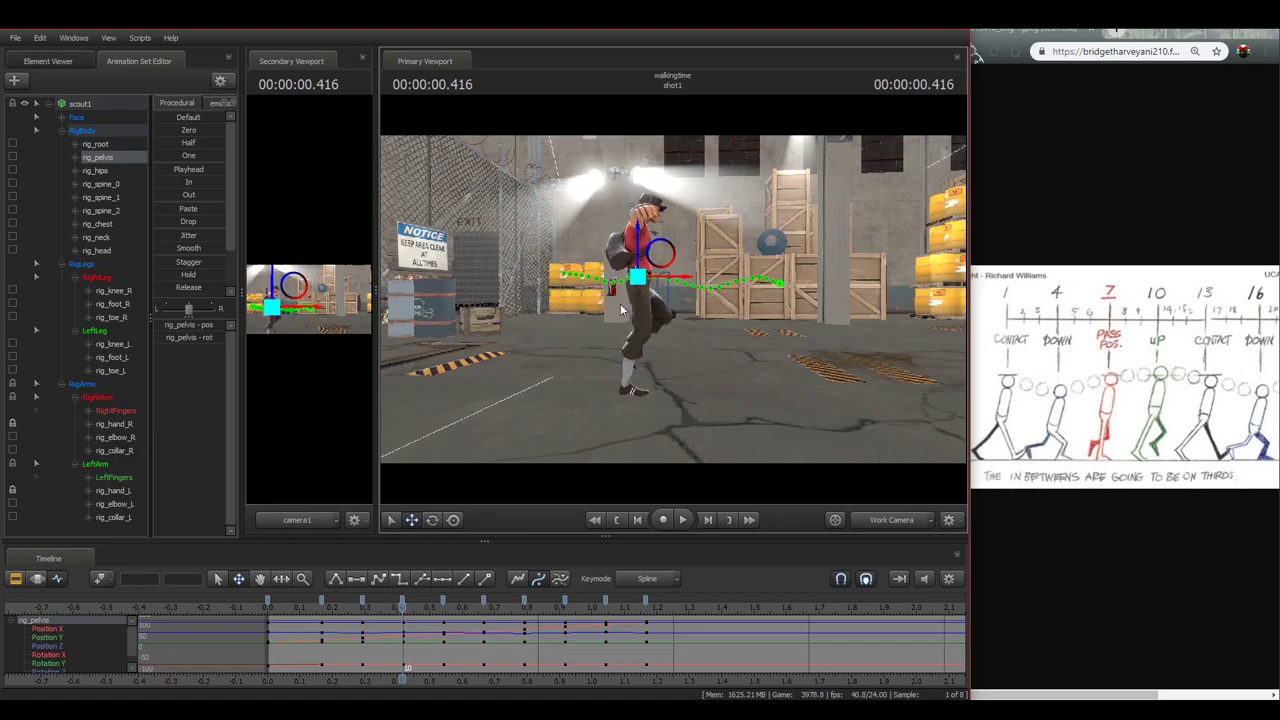
- Raise rig_pelvis slightly at frames 13 and 16
key(Right)
key(Right)
key(Right)
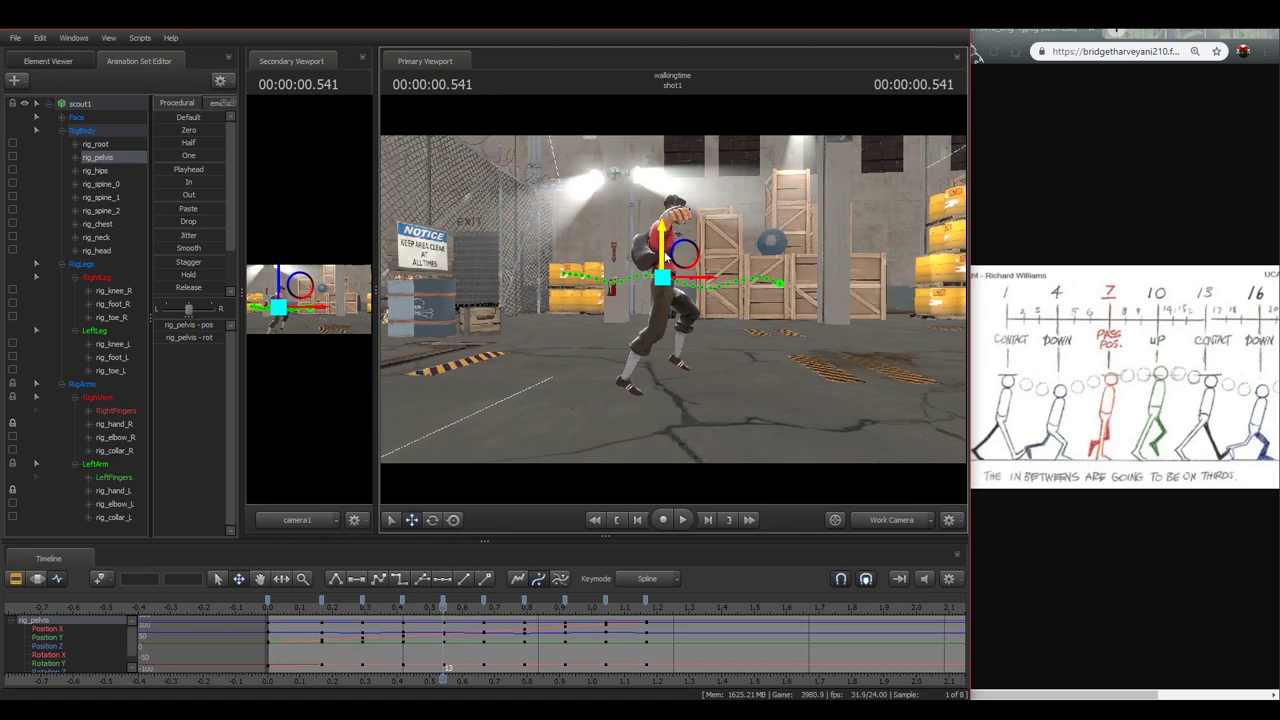
drag(665, 257, 664, 255)
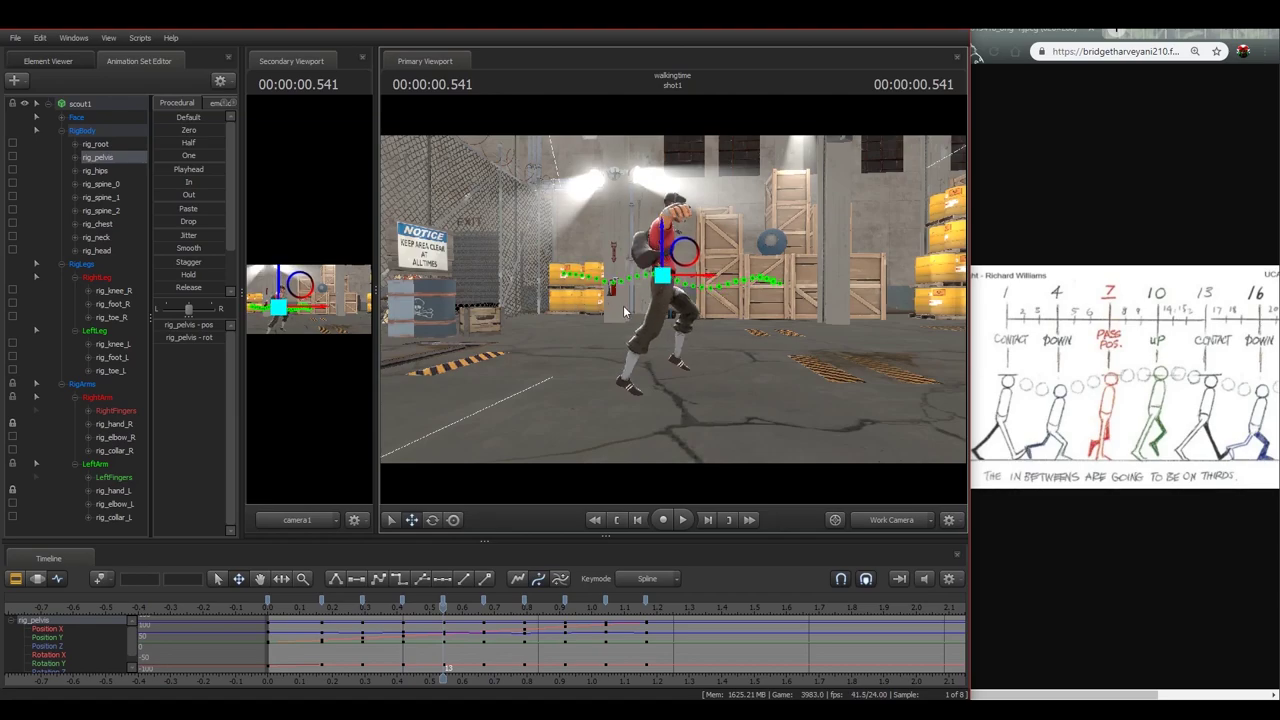
key(Right)
key(Right)
key(Right)
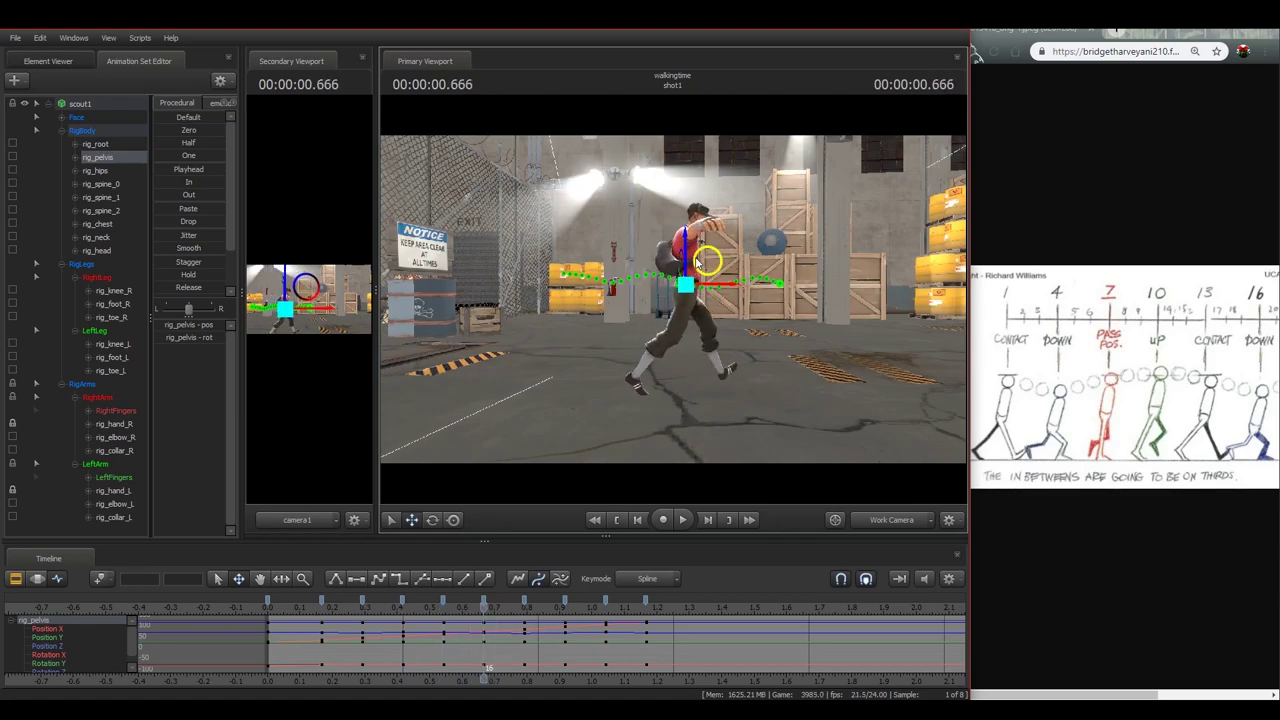
drag(687, 260, 688, 258)
- Raise rig_pelvis slightly at frames 19 and 22
key(Right)
key(Right)
key(Right)
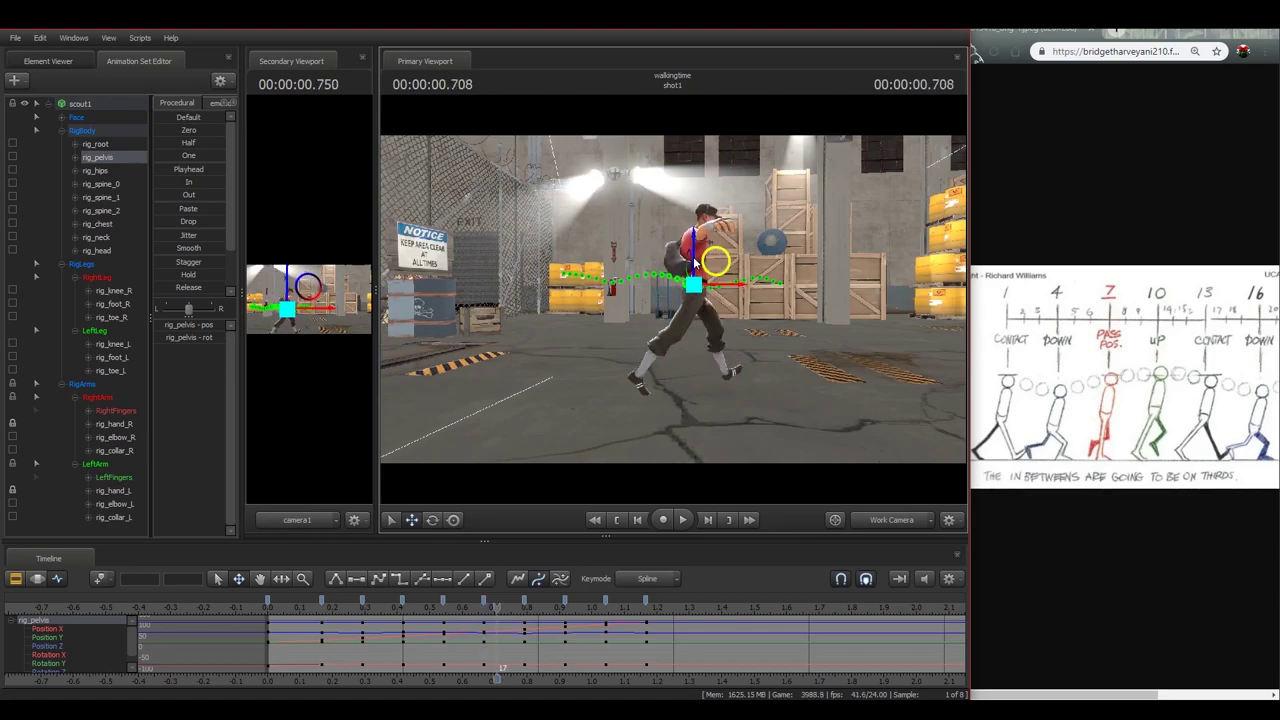
drag(716, 270, 711, 264)
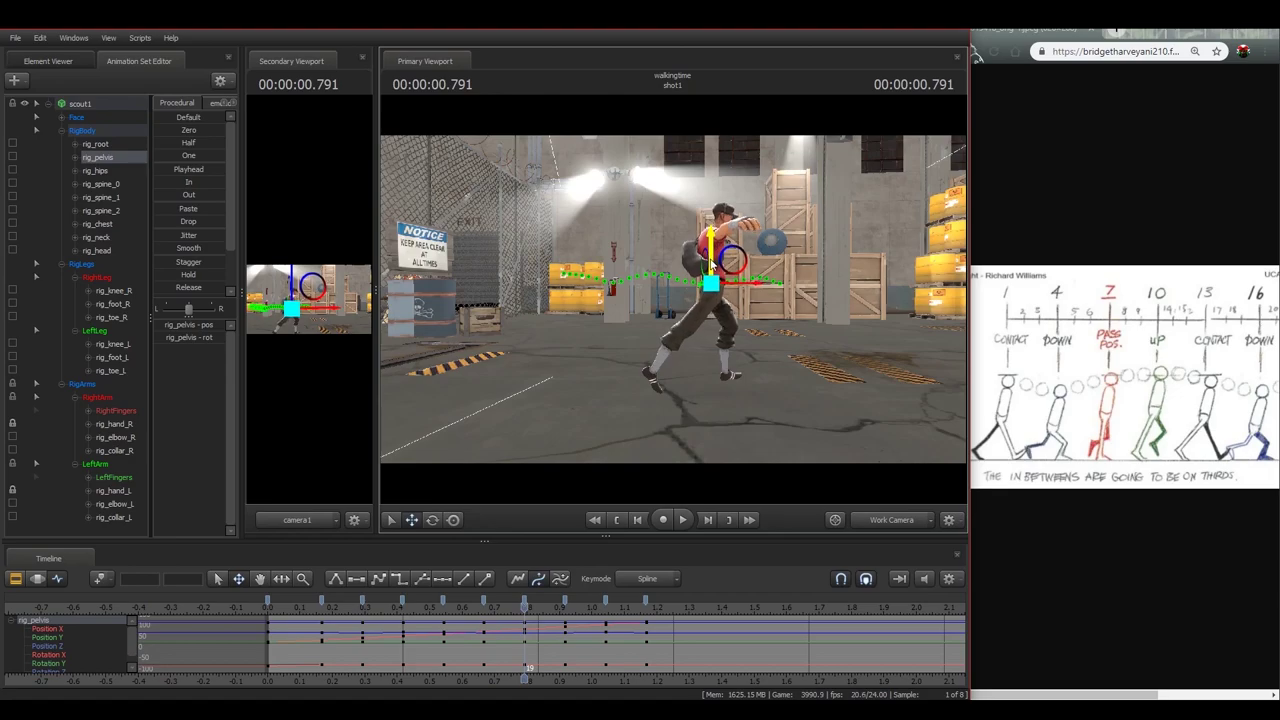
key(Right)
key(Right)
key(Right)
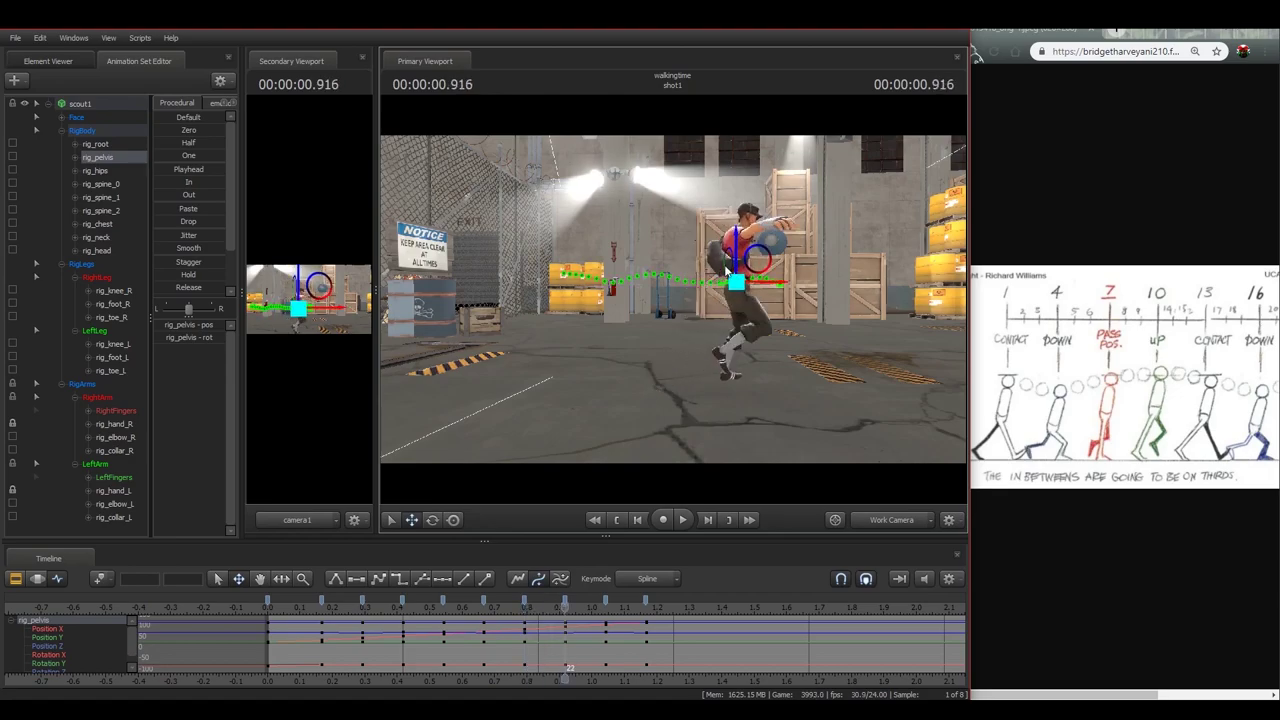
drag(735, 255, 735, 247)
- Check the remaining frames through the end and play the walk back with the raised pelvis
key(Right)
key(Right)
key(Right)
key(Right)
key(Right)
key(Right)
key(space)
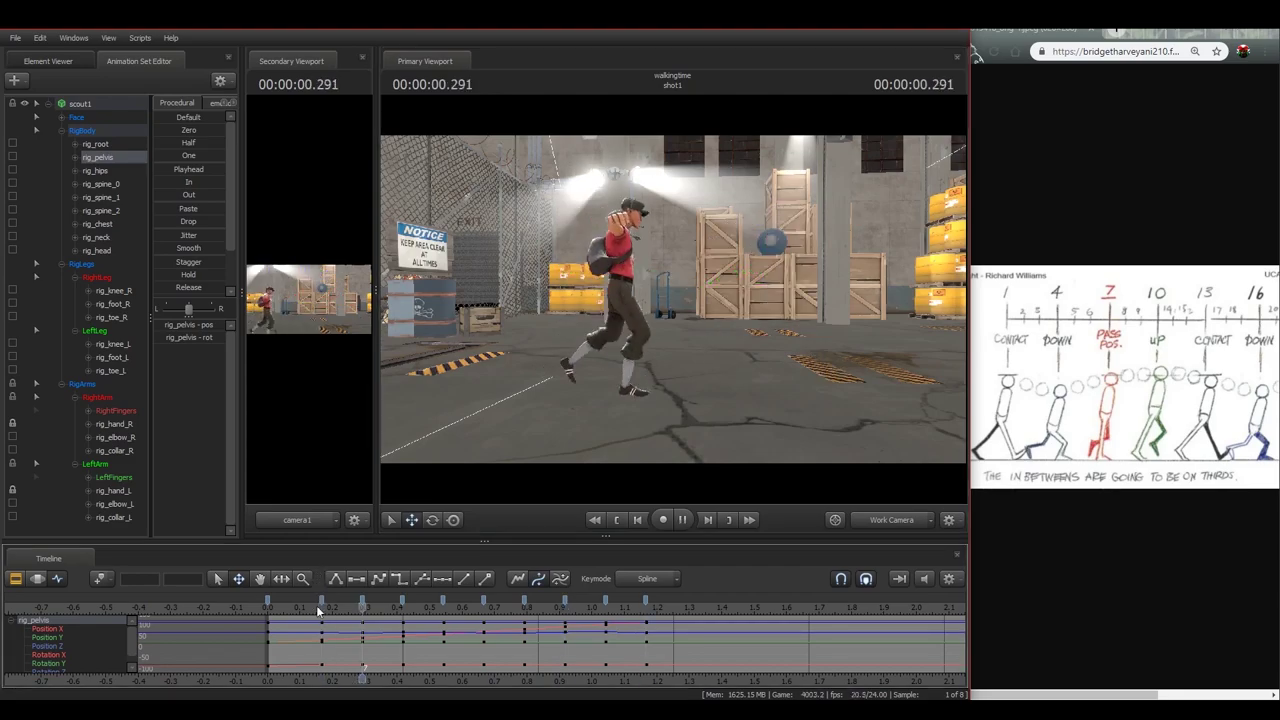
click(320, 609)
key(space)
key(space)
key(space)
key(space)
- Select rig_foot_R and adjust the trailing foot's angle at frame 19
ctrl+shift+click(677, 373)
right_click(818, 394)
drag(818, 367, 818, 367)
key(w)
click(309, 607)
key(space)
drag(309, 607, 524, 622)
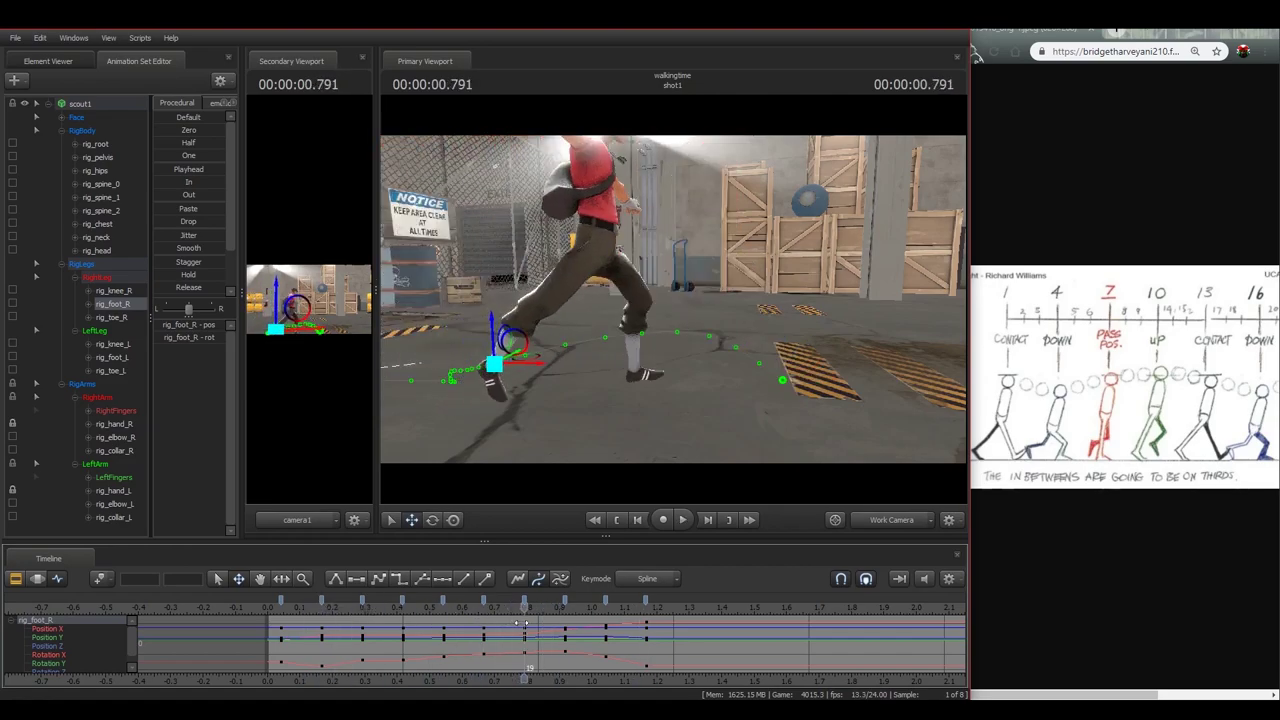
drag(632, 404, 673, 300)
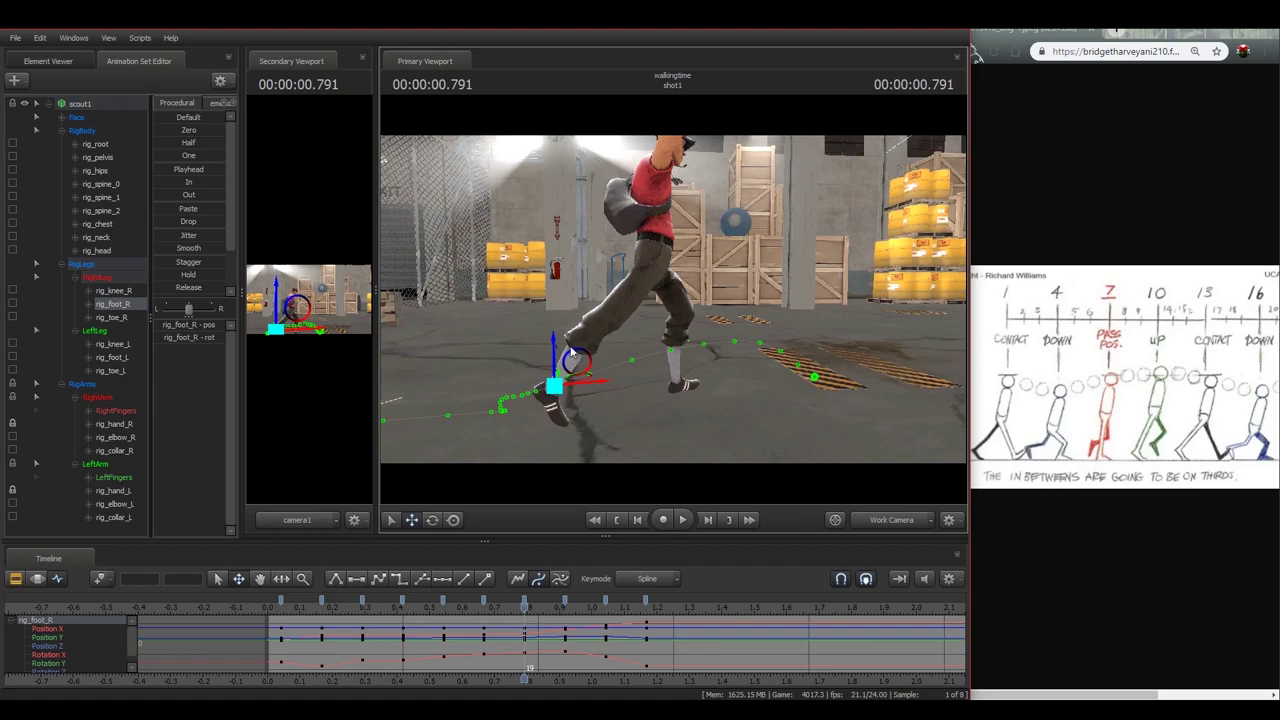
mouse_move(569, 362)
mouse_down()
mouse_move(613, 345)
mouse_move(587, 333)
mouse_move(560, 356)
mouse_up()
key(e)
drag(673, 300, 673, 300)
key(w)
drag(678, 255, 692, 237)
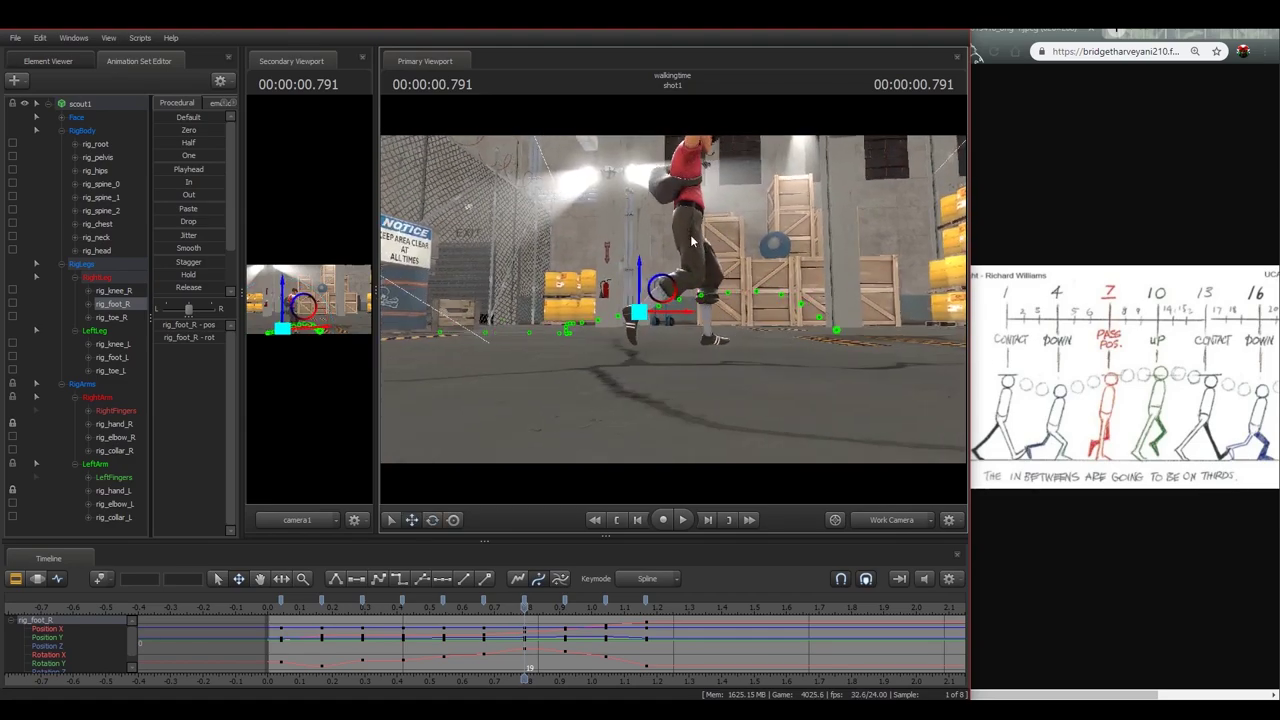
- Examine the trailing foot at frame 7, and bring up the contact-down-passing-up reference chart in the browser
key(ctrl)
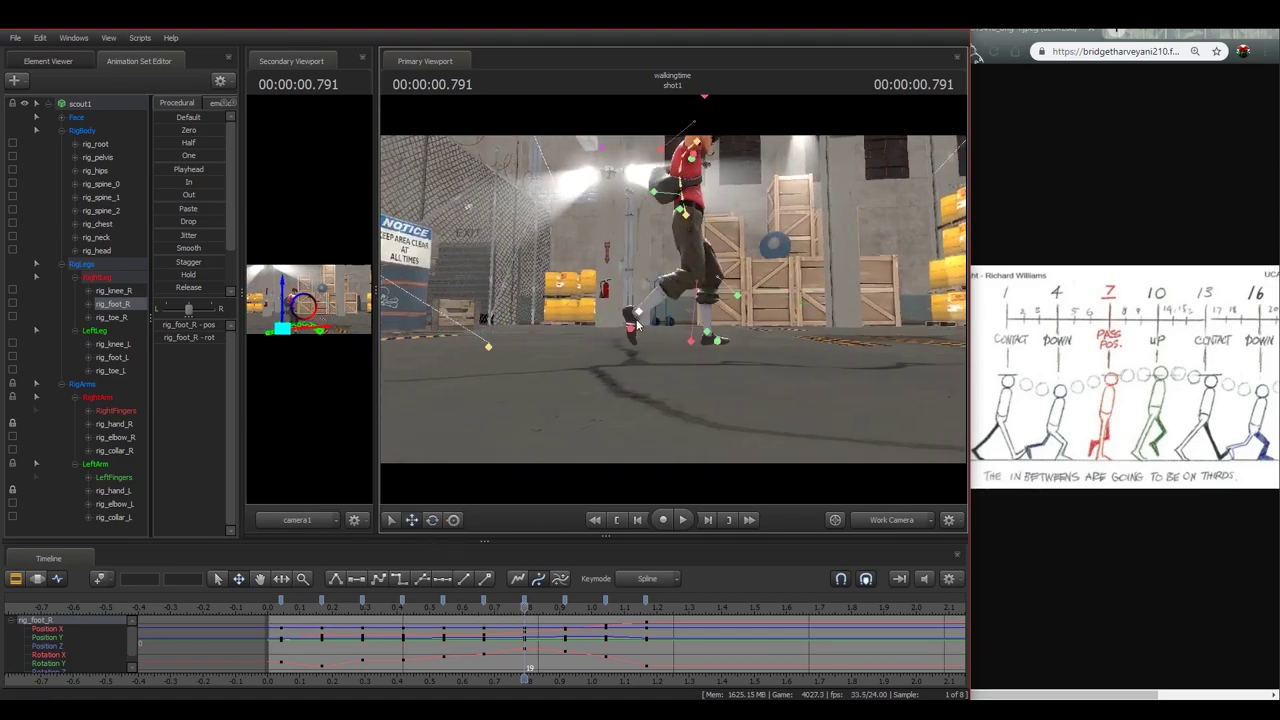
key(ctrl)
drag(311, 621, 362, 632)
key(ctrl)
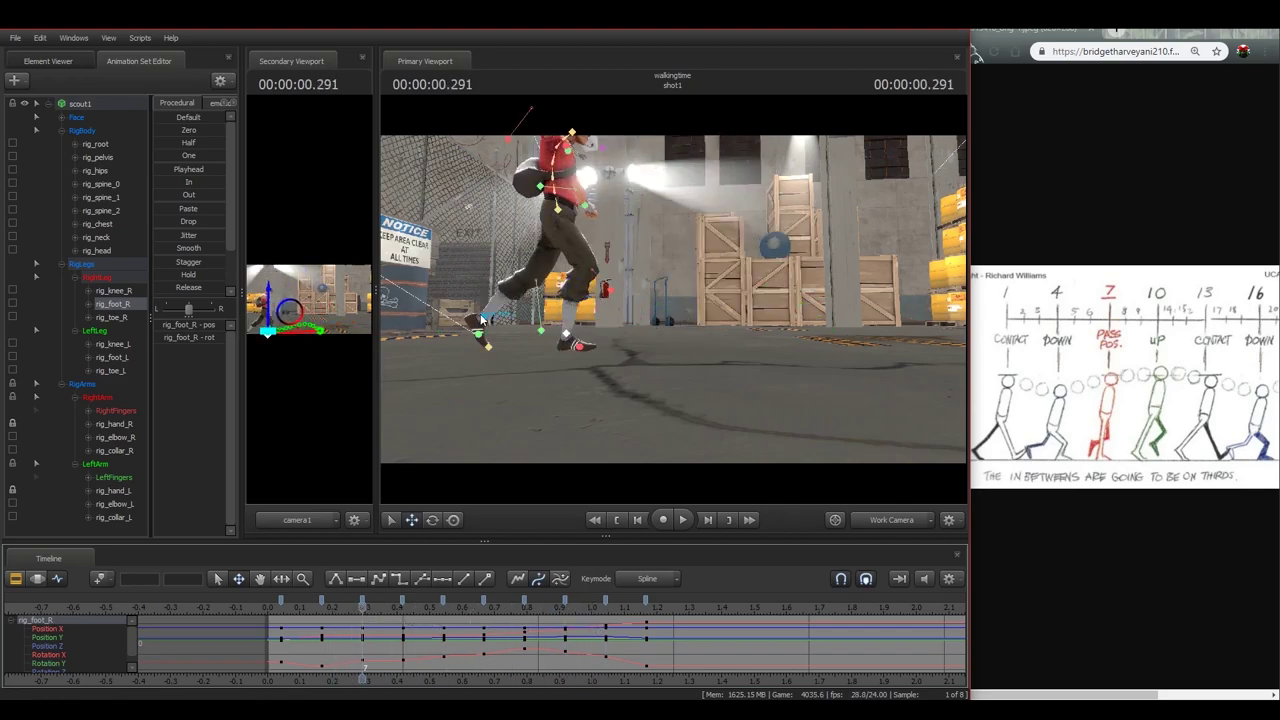
ctrl+click(481, 318)
drag(520, 430, 575, 425)
click(1149, 48)
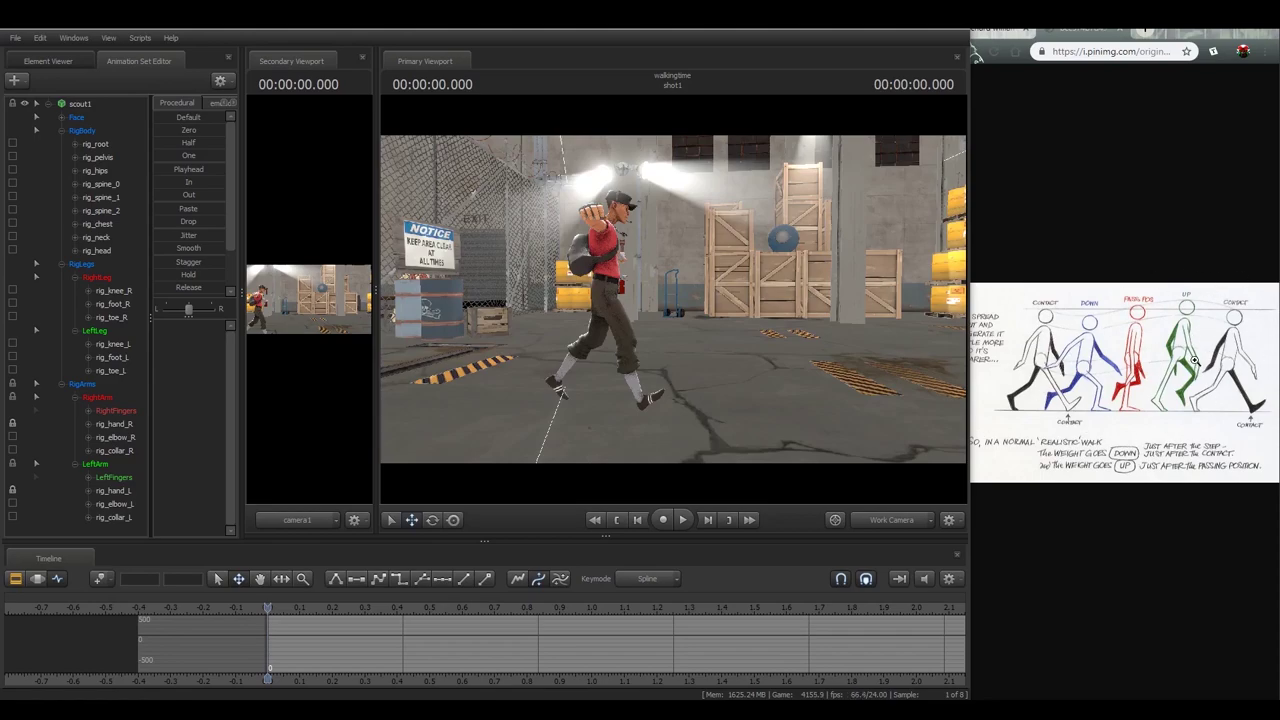
- Select rig_pelvis and play the walk from the front to study the hip movement
drag(739, 327, 673, 300)
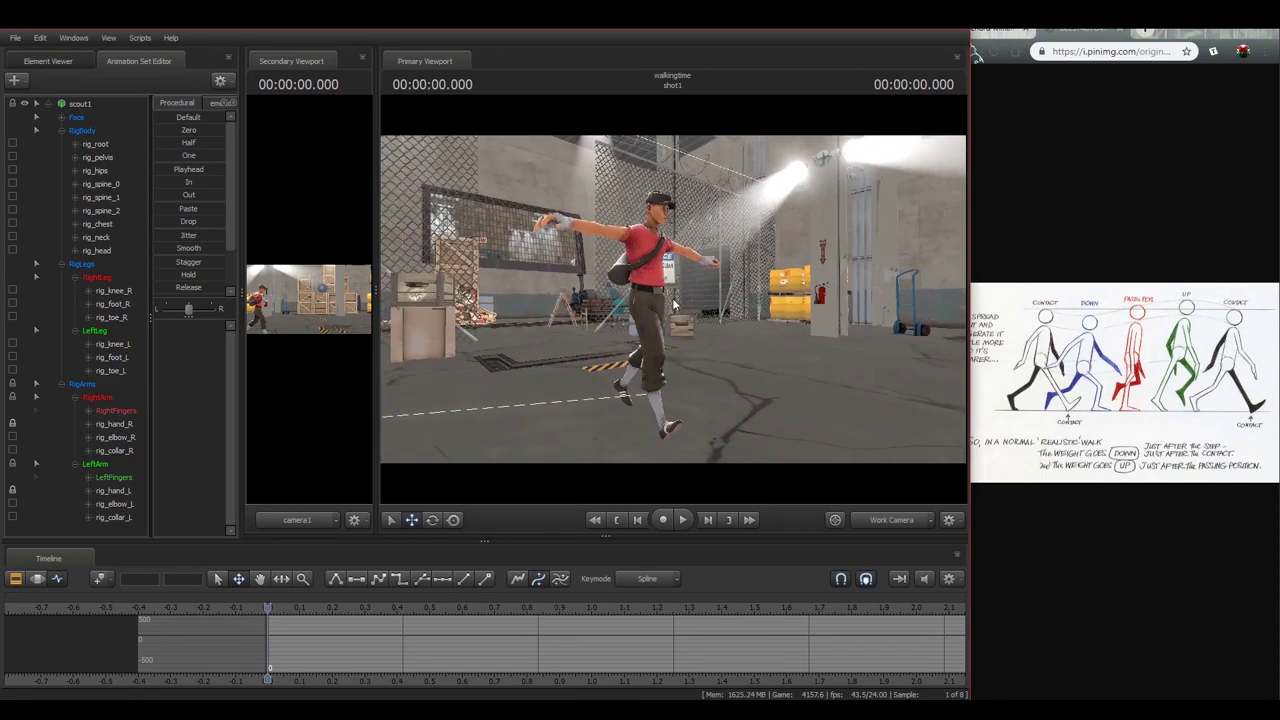
ctrl+click(650, 294)
drag(751, 337, 670, 334)
key(space)
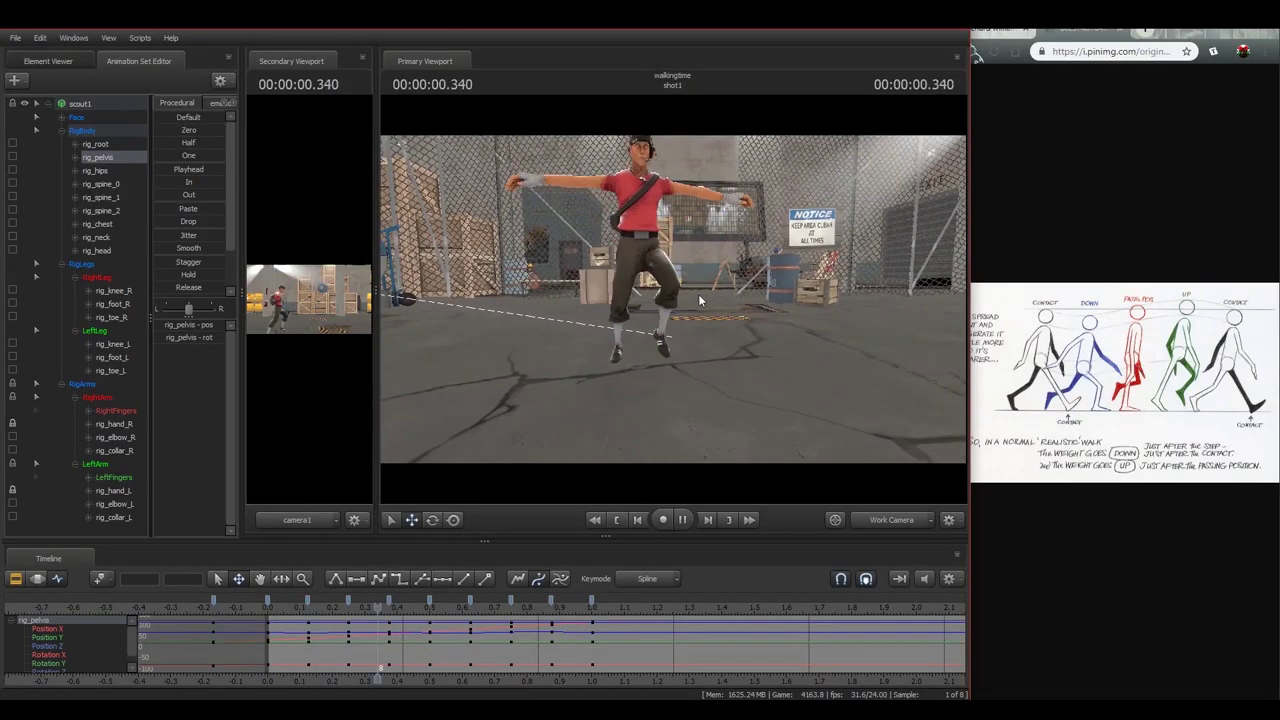
key(space)
click(269, 609)
drag(617, 356, 674, 305)
key(space)
key(space)
click(271, 607)
- Play the walk from a high front view and return to frame 0
key(w)
key(z)
key(s)
key(space)
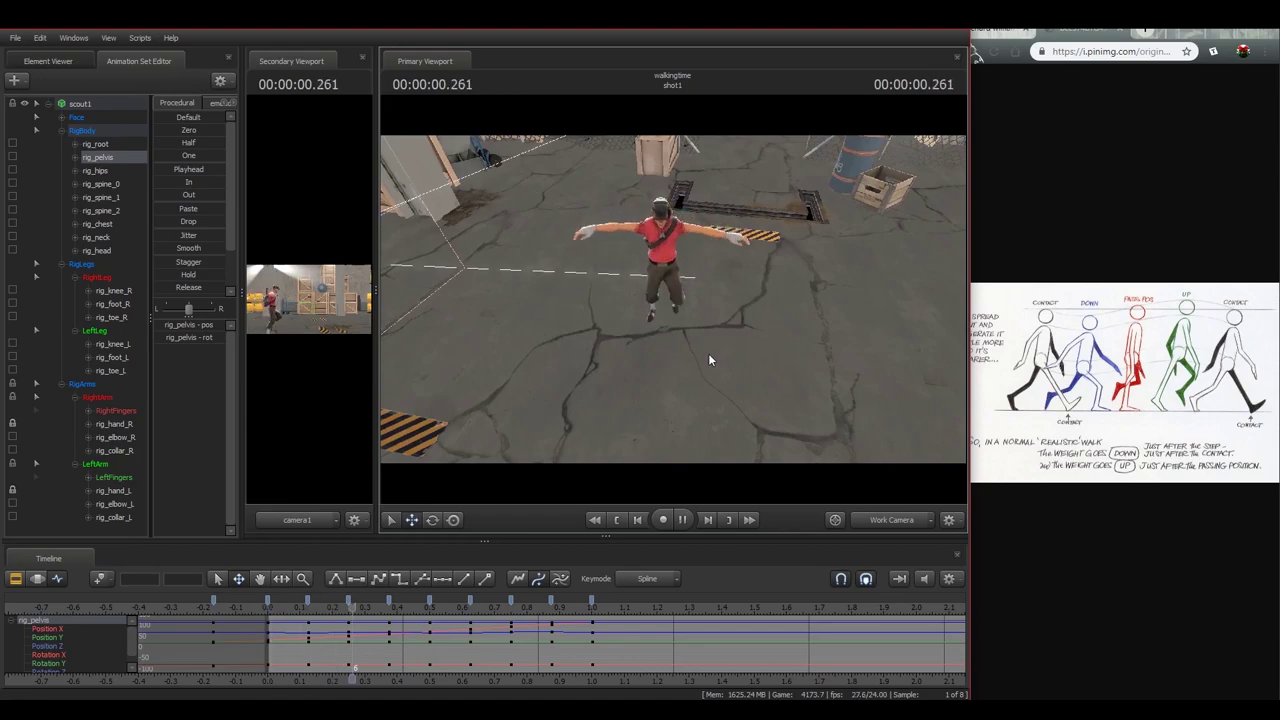
key(space)
click(268, 611)
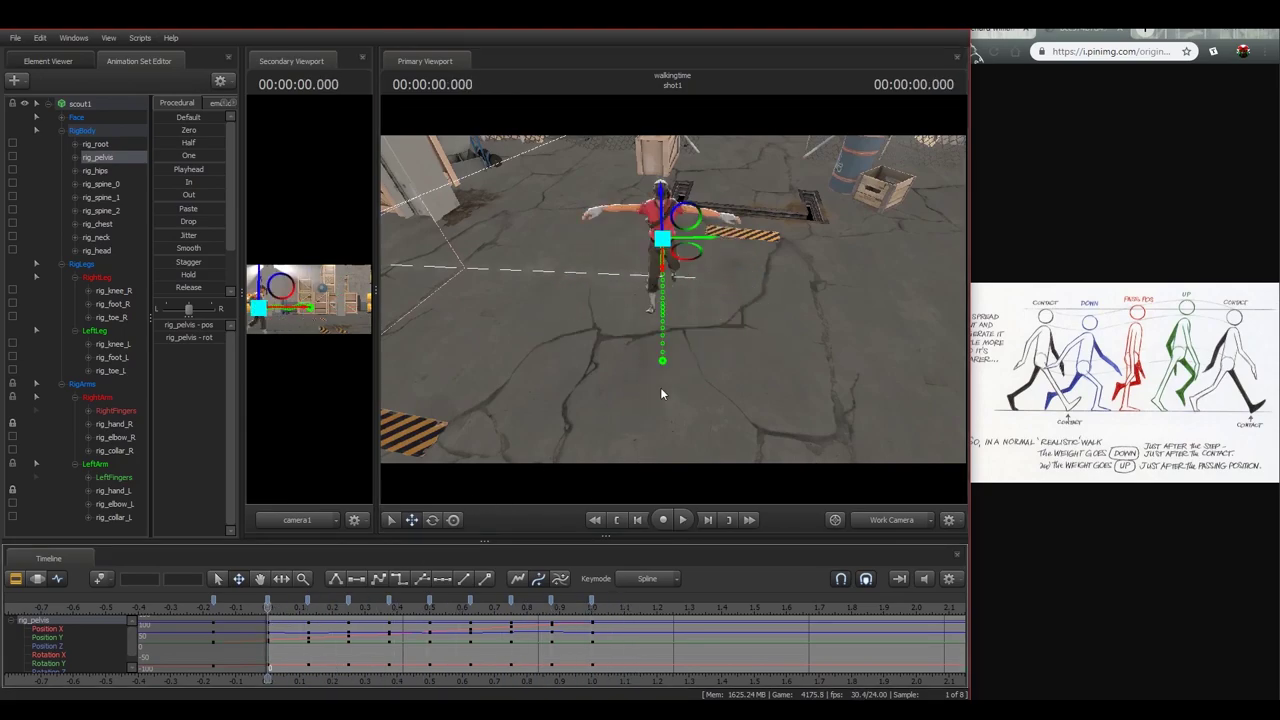
- Examine rig_pelvis's motion path from close front views, playing the walk and returning to frame 0
drag(748, 382, 500, 328)
key(w)
key(d)
key(w)
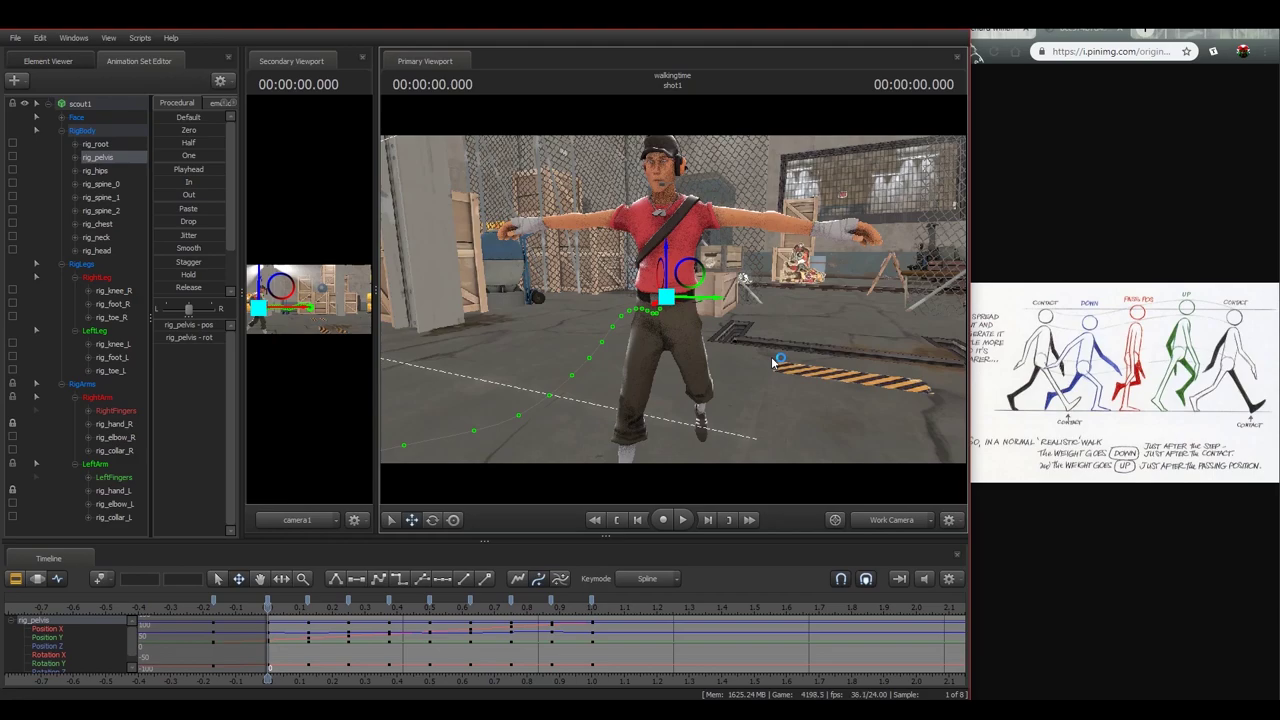
drag(838, 346, 832, 421)
key(a)
mouse_move(674, 300)
mouse_down()
mouse_move(664, 303)
mouse_move(674, 300)
mouse_up()
key(d)
key(space)
key(space)
mouse_move(276, 609)
mouse_down()
mouse_move(403, 616)
mouse_move(263, 617)
mouse_move(559, 639)
mouse_move(269, 624)
mouse_up()
- Step through the first frames from above and shift rig_pelvis sideways toward the scout's right at frame 3
mouse_move(722, 318)
mouse_down()
mouse_move(722, 335)
mouse_move(722, 318)
mouse_up()
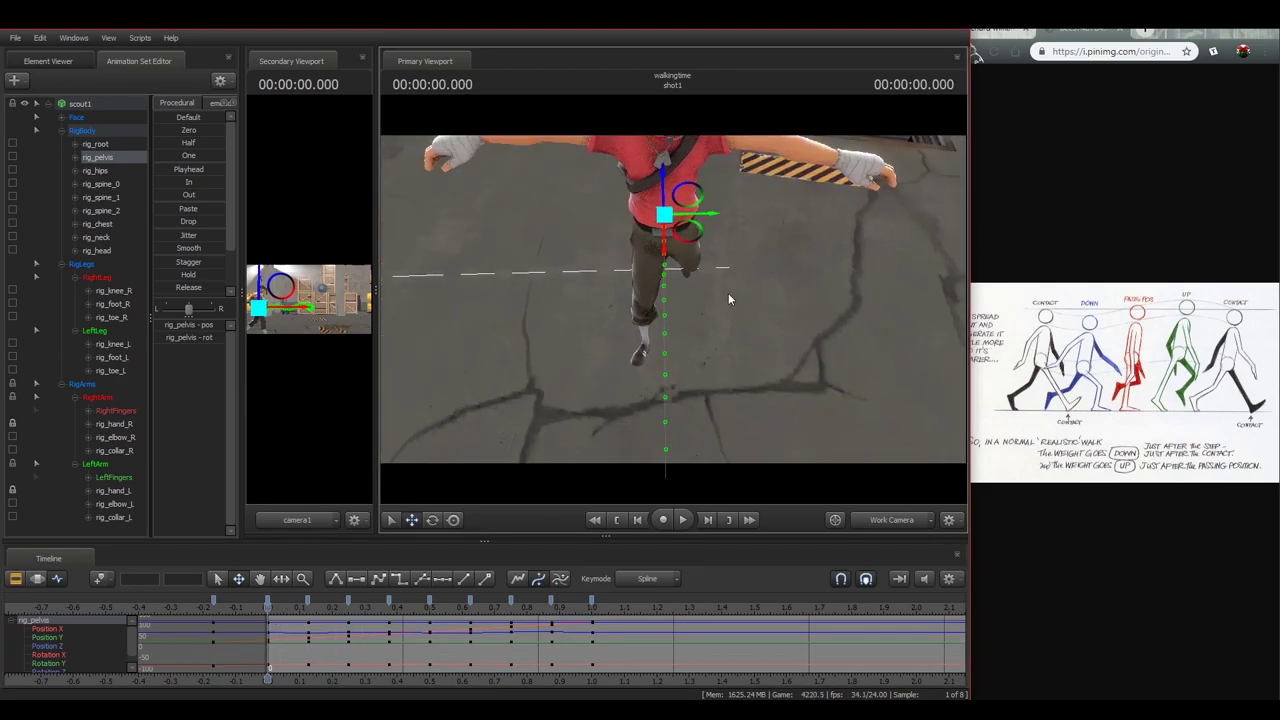
key(Right)
key(Right)
key(Right)
key(Right)
key(Right)
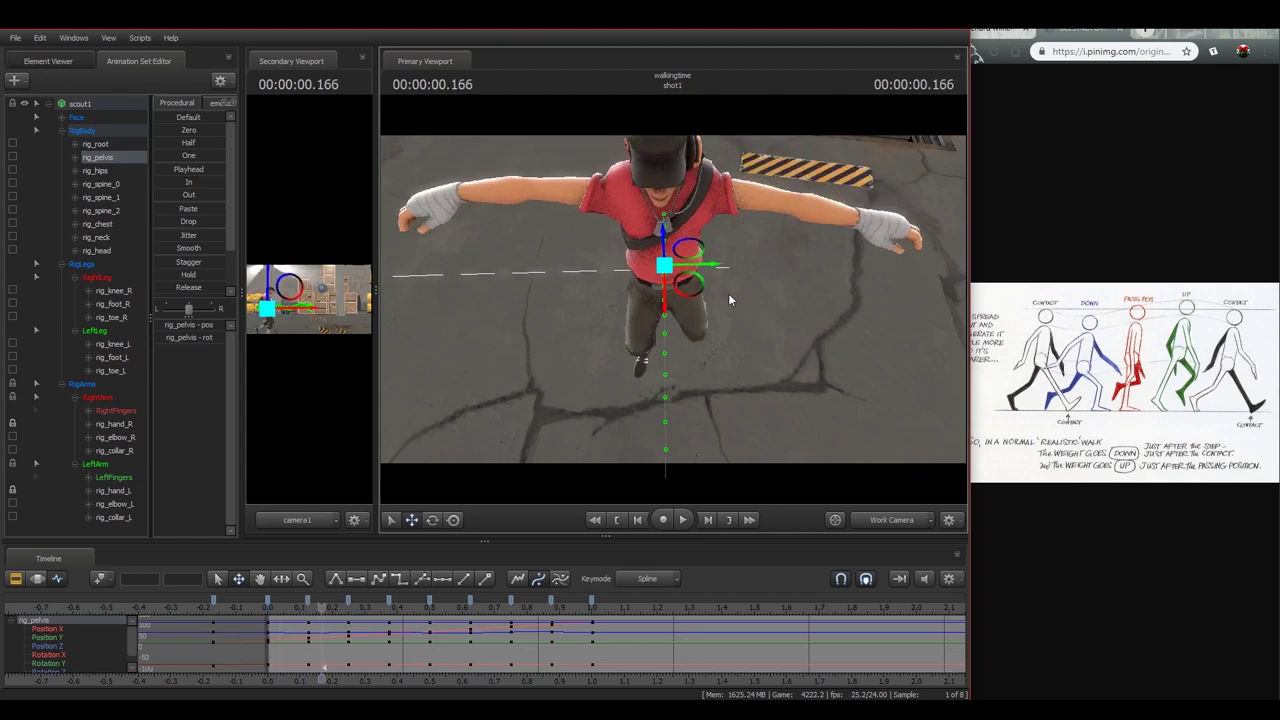
key(Left)
key(Left)
key(Left)
key(Left)
key(Left)
key(Right)
key(Right)
key(Right)
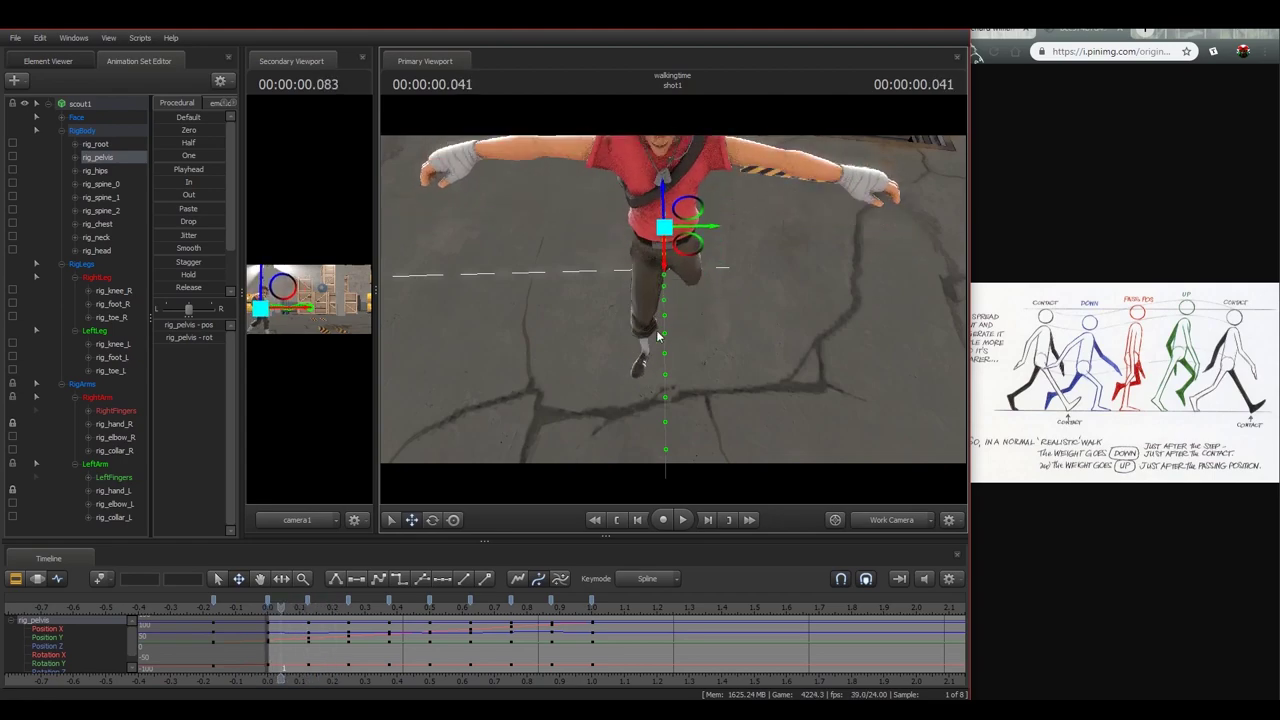
drag(713, 253, 705, 254)
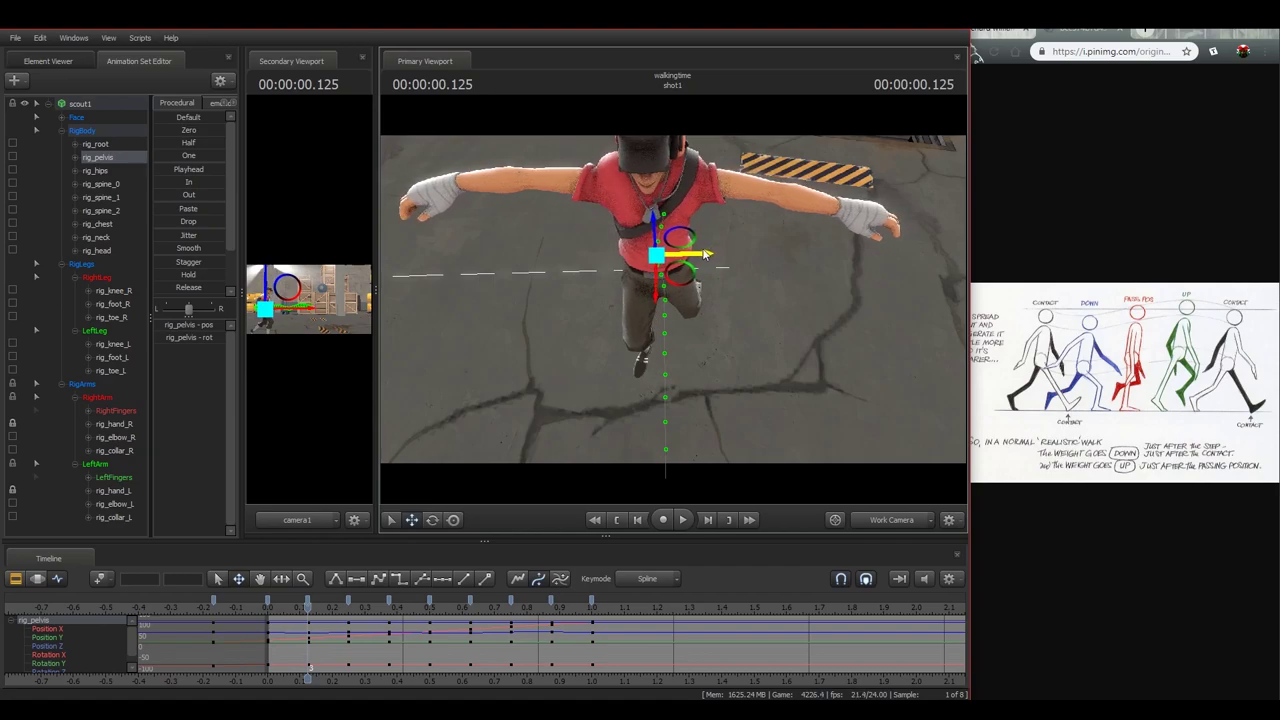
- Shift rig_pelvis sideways toward the scout's right at frame 6
key(Right)
key(Right)
key(Right)
key(Right)
key(Left)
drag(705, 291, 694, 291)
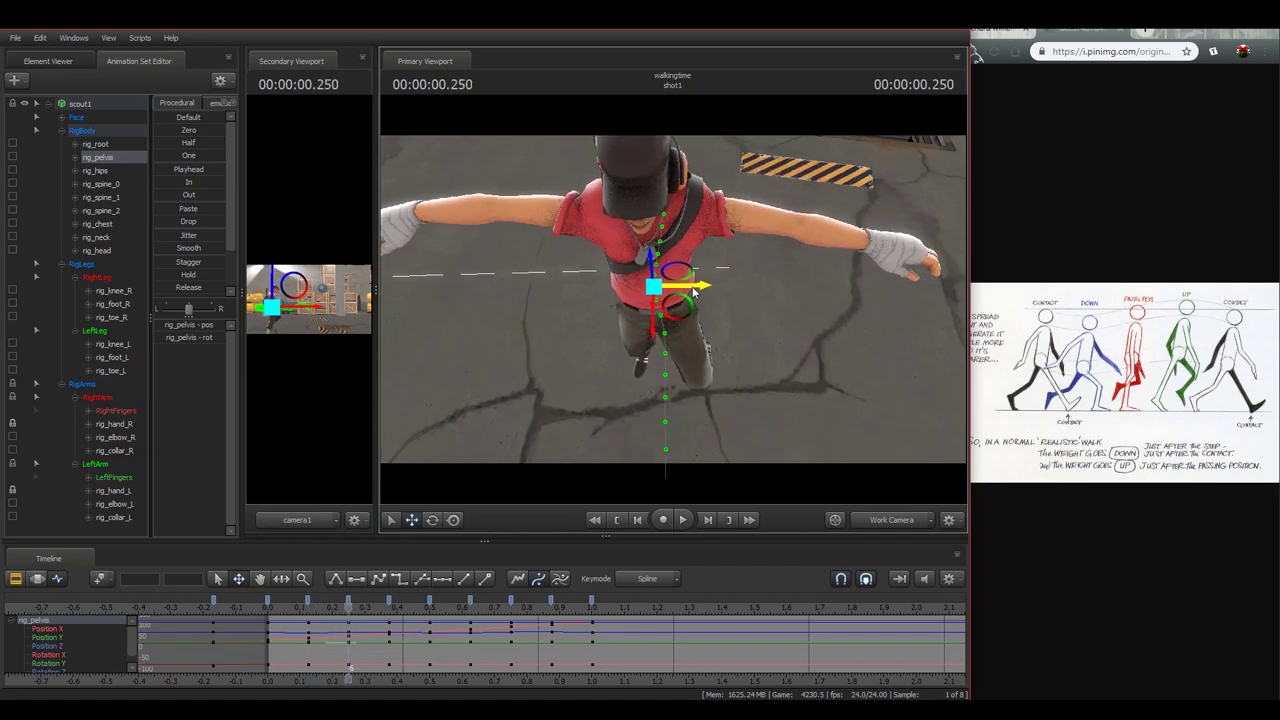
- Shift rig_pelvis sideways toward the scout's right at frame 9
key(Right)
key(Right)
key(Right)
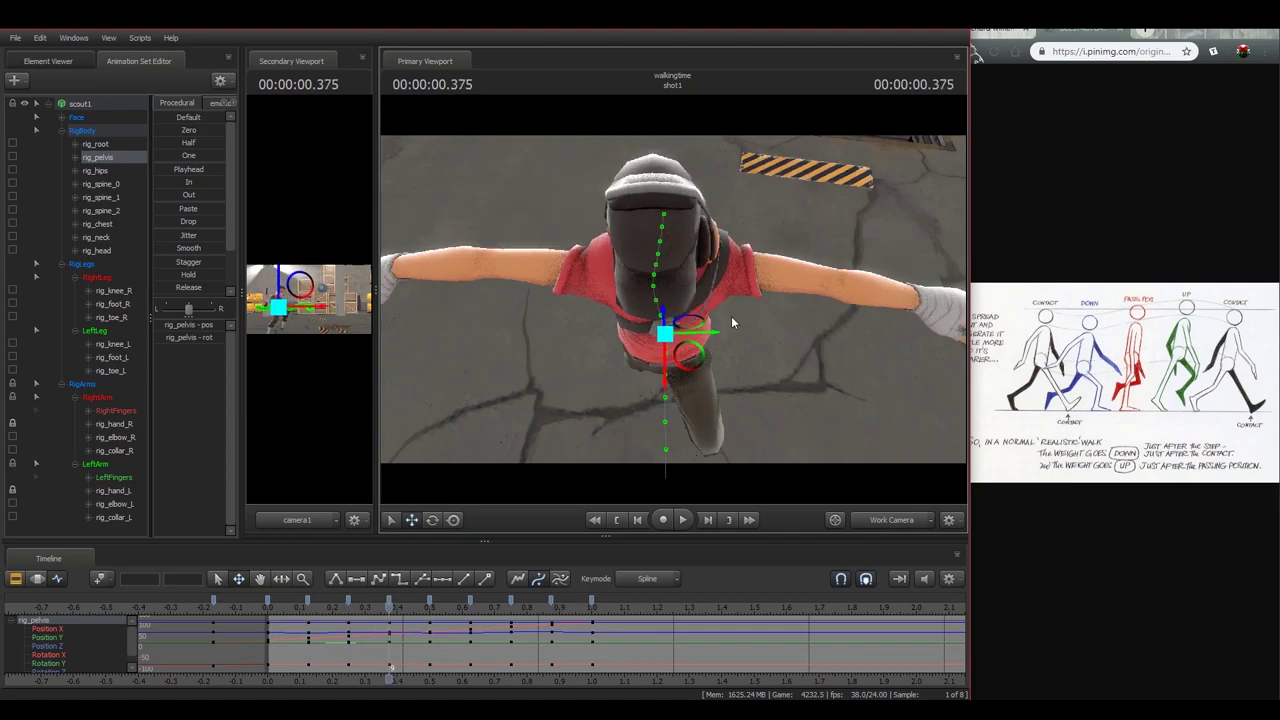
drag(708, 333, 699, 333)
drag(651, 272, 653, 250)
key(s)
key(s)
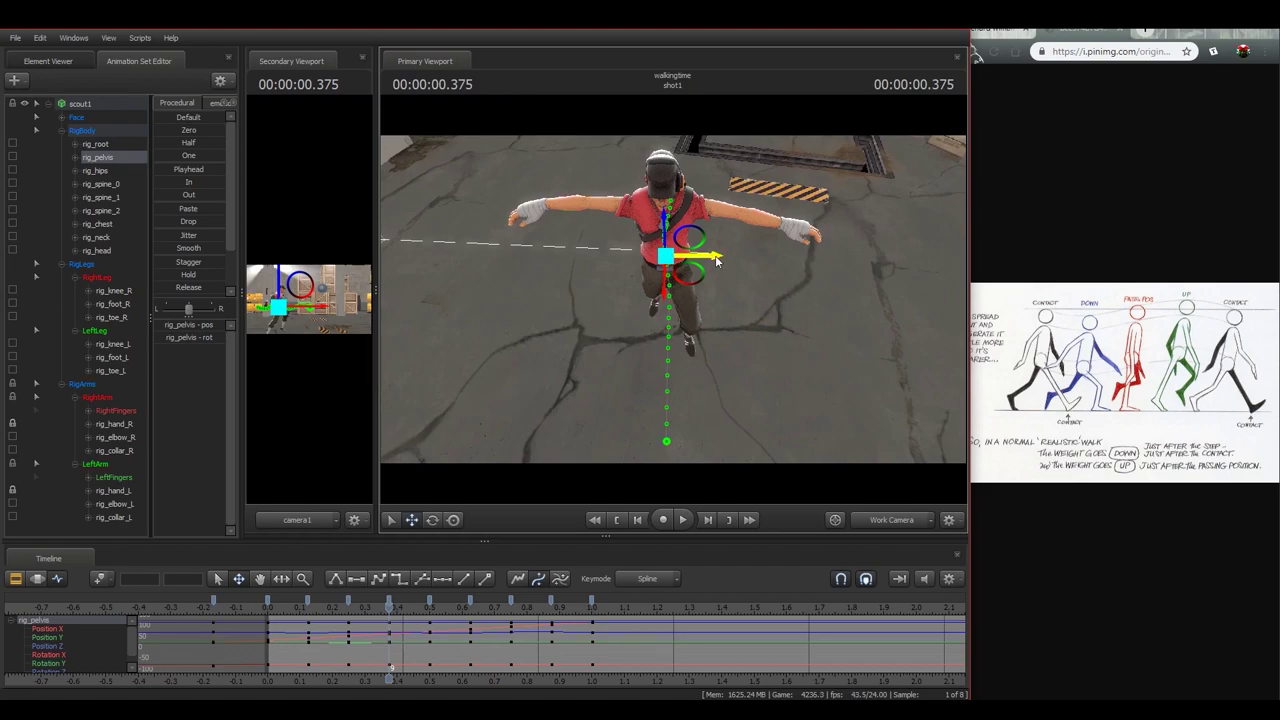
- Shift rig_pelvis sideways toward the scout's left at frames 15, 18 and 21
key(Right)
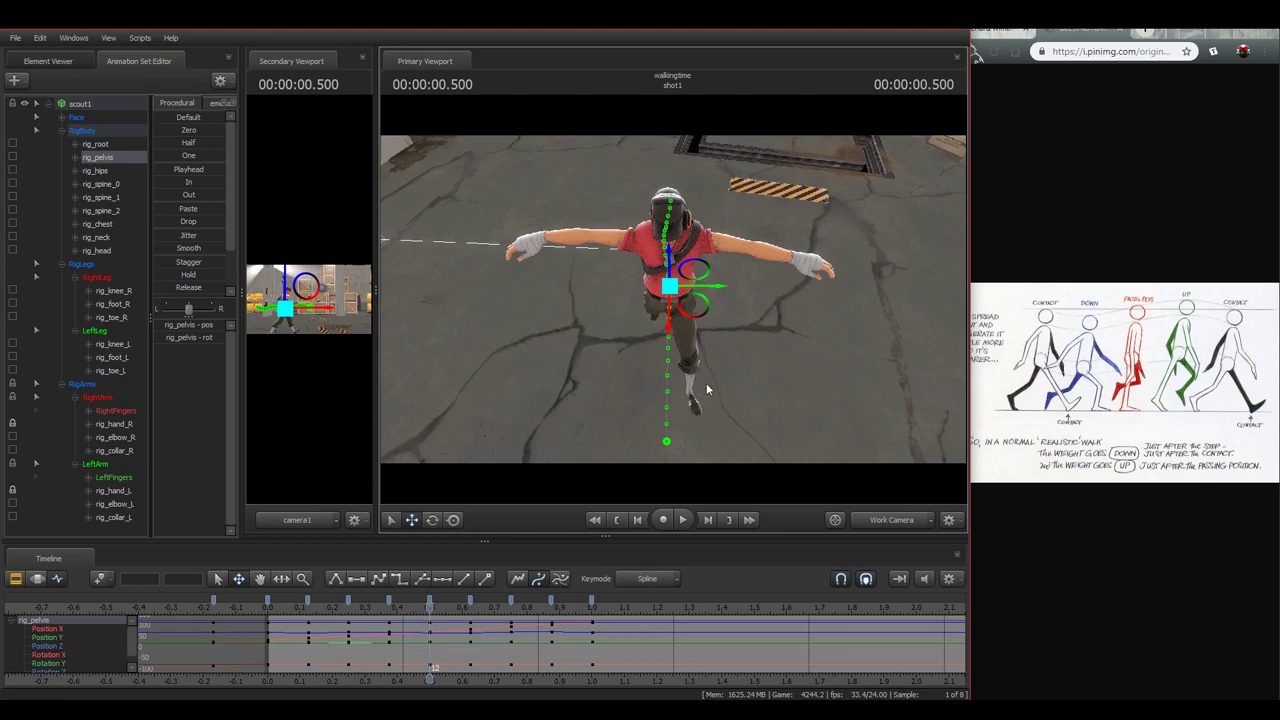
key(Right)
key(Right)
key(Right)
drag(706, 318, 724, 350)
key(Right)
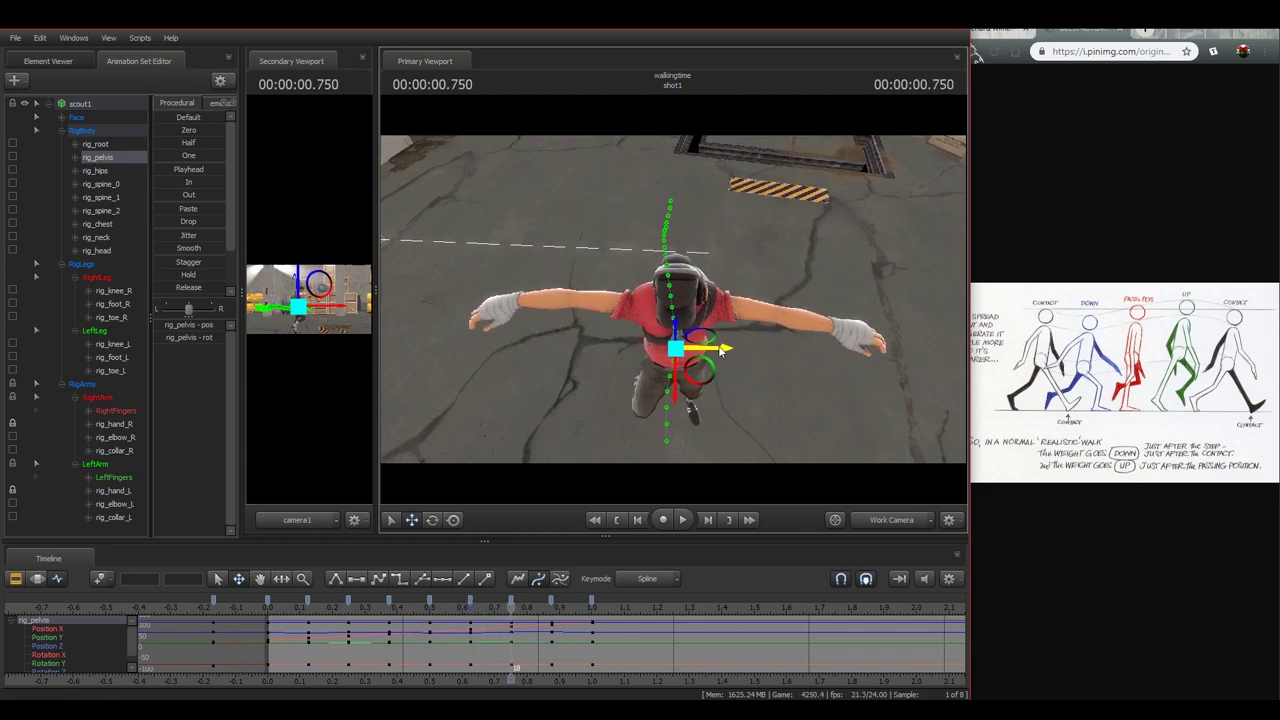
drag(753, 400, 753, 355)
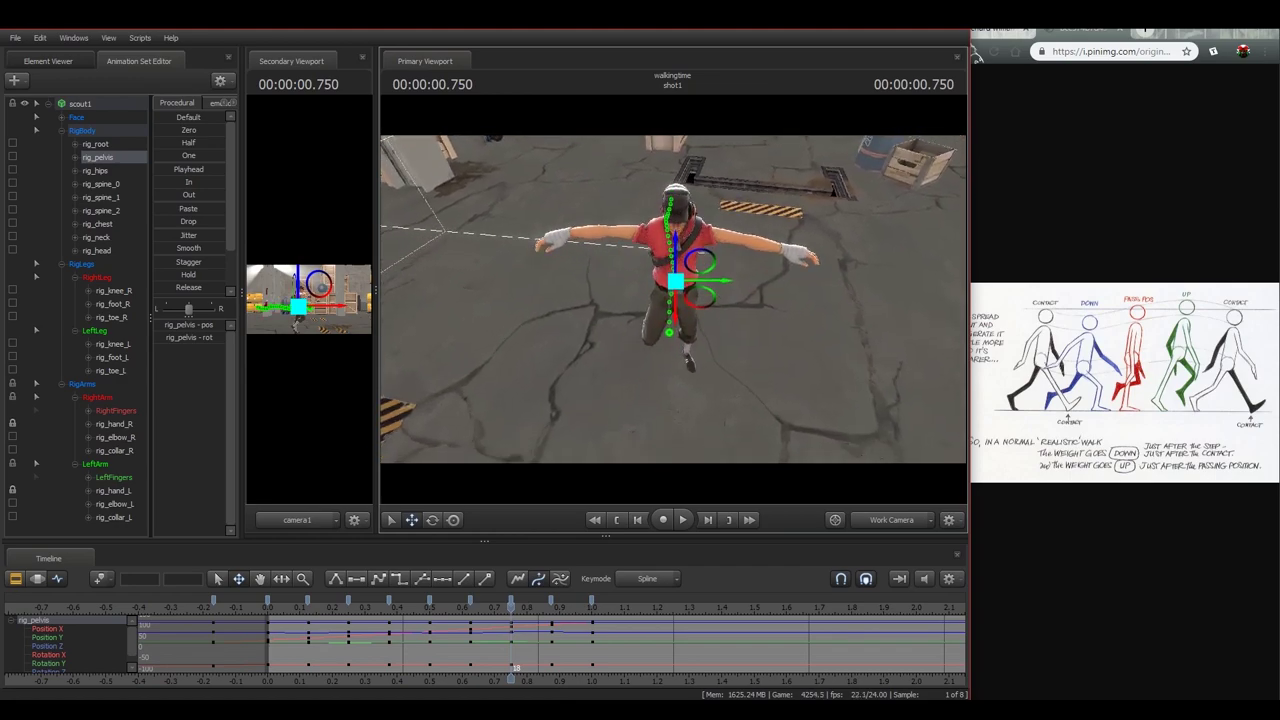
key(Right)
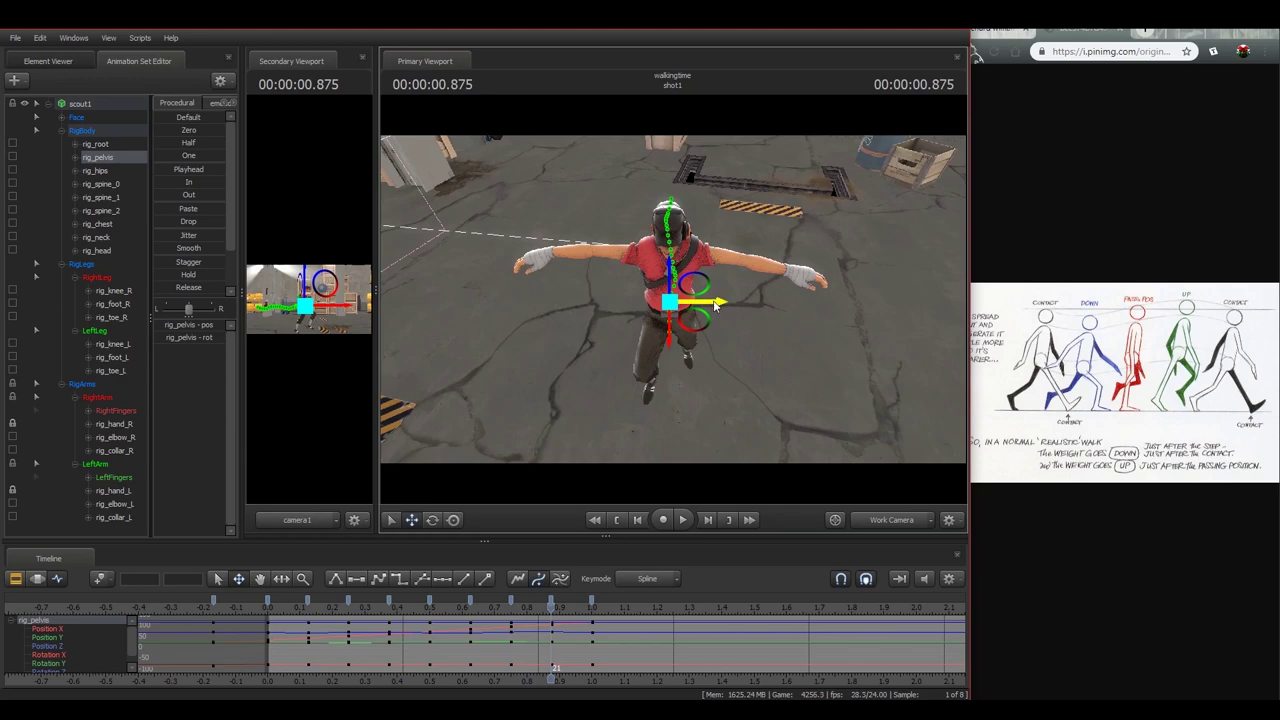
drag(714, 305, 718, 306)
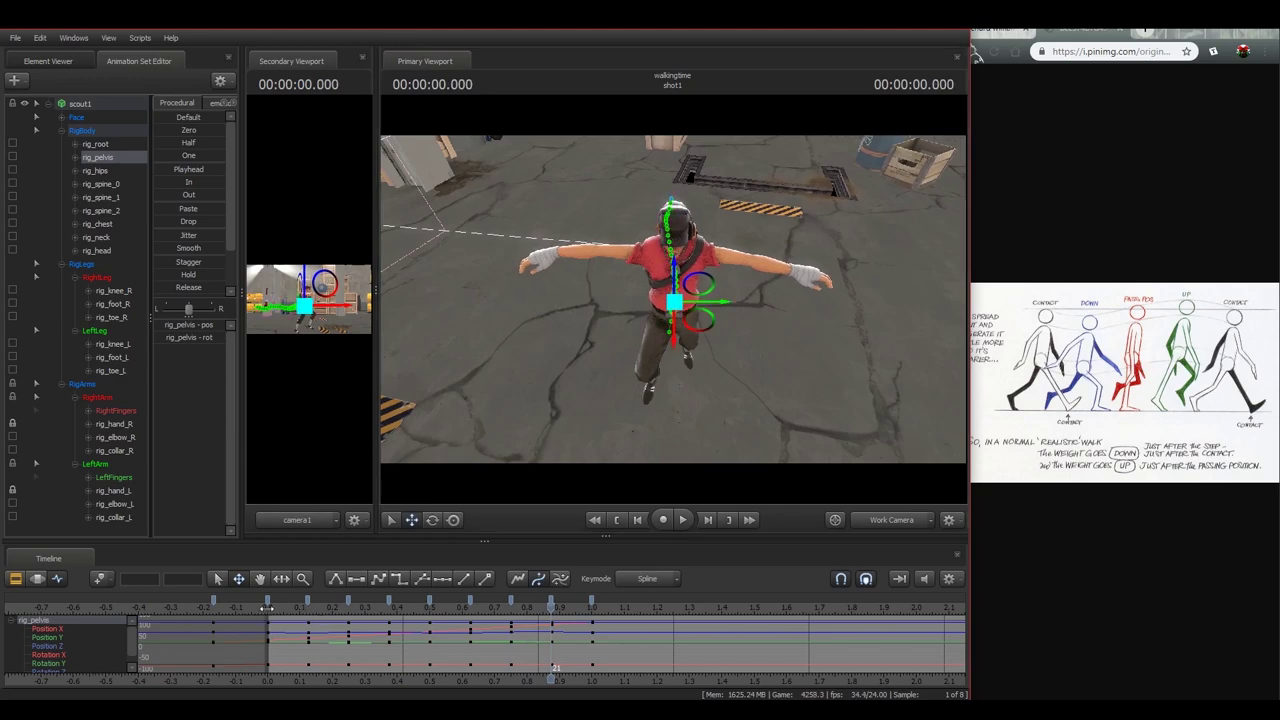
- Play the walk from high, low and eye-level front views, returning to frame 0 each time
key(space)
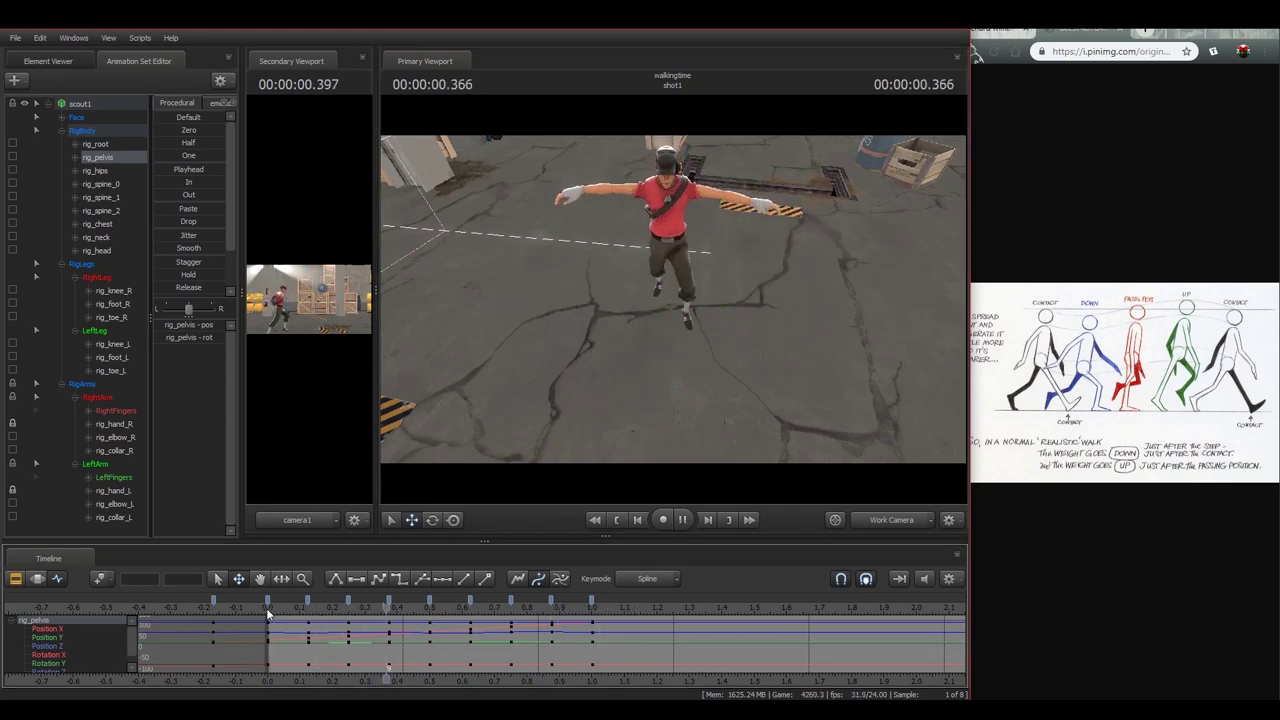
click(267, 611)
drag(679, 302, 679, 205)
key(space)
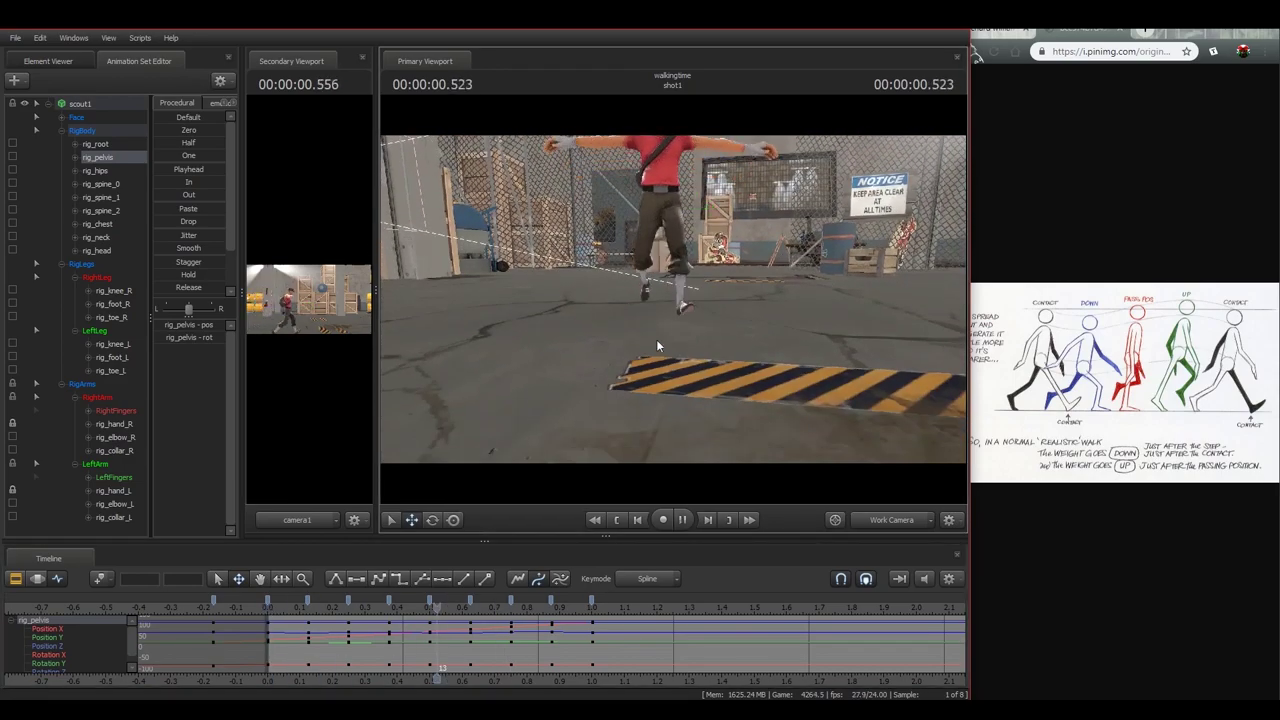
click(268, 612)
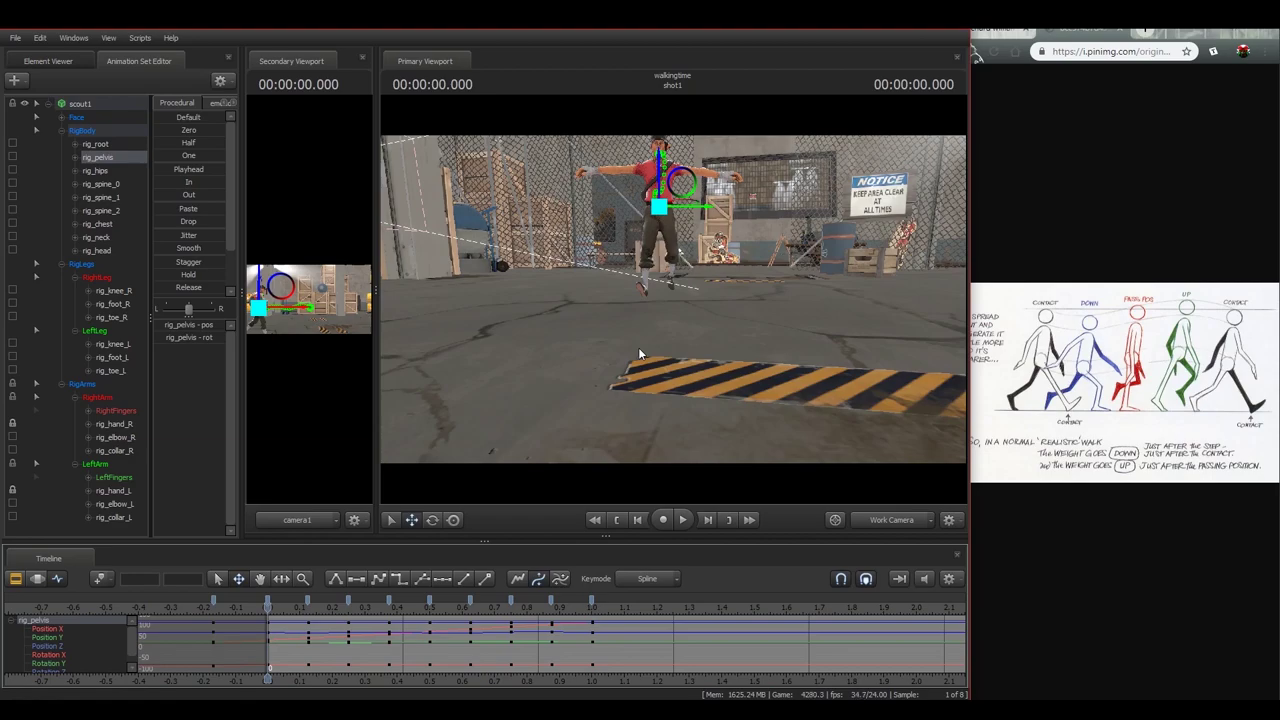
mouse_move(688, 301)
mouse_down()
mouse_move(680, 266)
mouse_move(633, 280)
mouse_move(665, 298)
mouse_up()
key(w)
key(w)
key(s)
key(space)
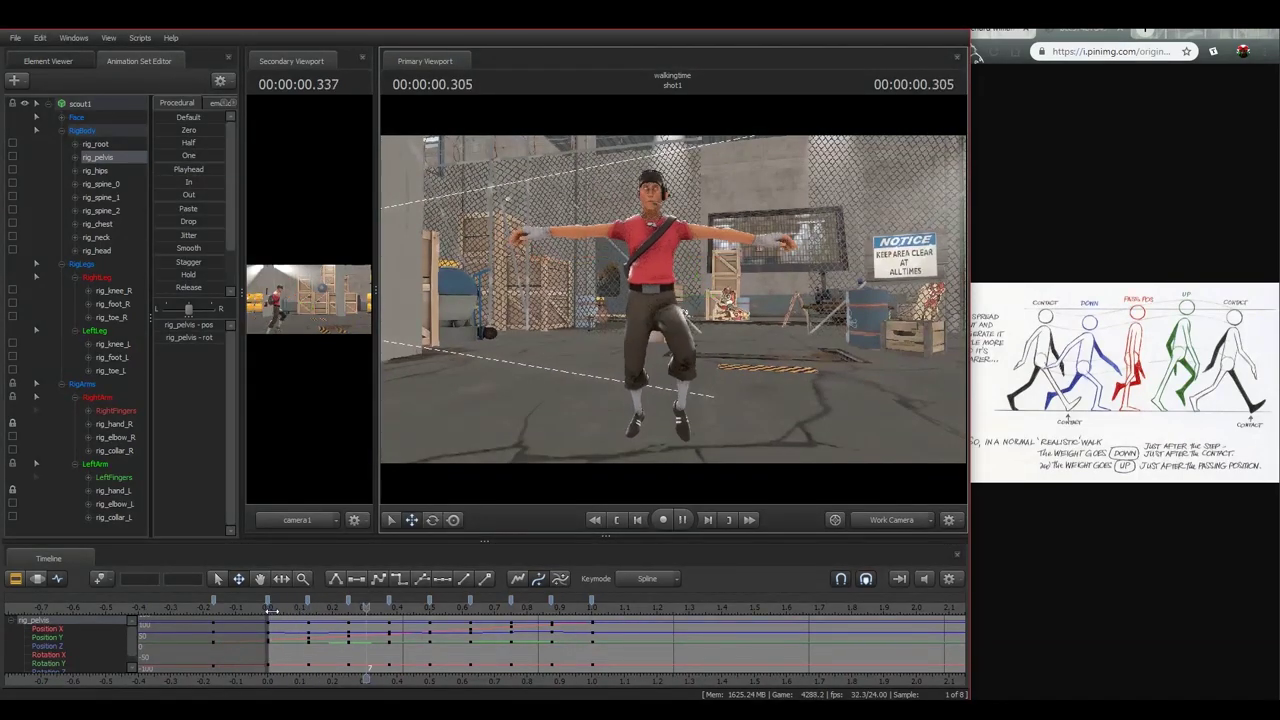
click(271, 611)
- Play the walk from a closer front view, check rig_pelvis's motion path and return to frame 0
mouse_move(660, 310)
mouse_down()
mouse_move(730, 314)
mouse_move(663, 320)
mouse_up()
key(w)
key(a)
key(s)
key(space)
key(space)
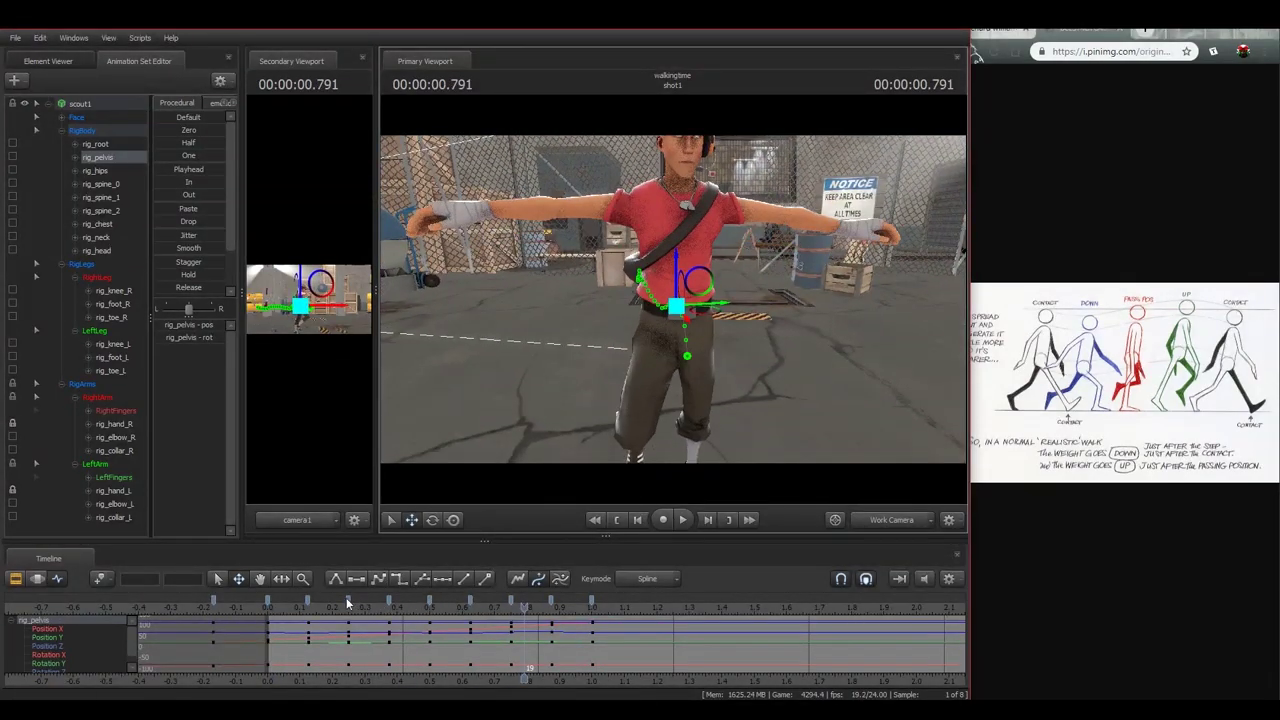
click(265, 606)
- Play and scrub the walk from a raised front view to check the pelvis's side-to-side path
drag(535, 452, 535, 480)
key(z)
key(space)
key(space)
drag(267, 612, 436, 621)
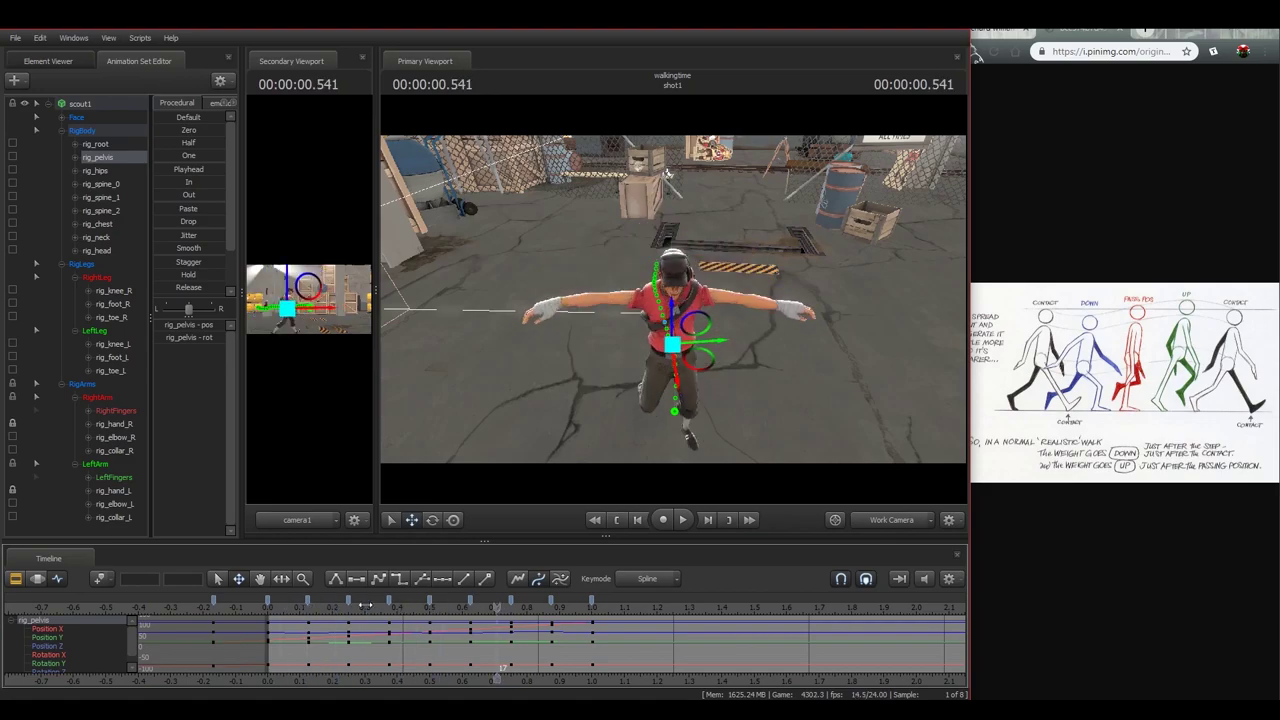
key(w)
drag(529, 413, 530, 370)
mouse_move(750, 308)
mouse_down()
mouse_move(764, 322)
mouse_move(750, 308)
mouse_up()
key(s)
key(space)
click(268, 608)
- Examine the scout's pose and pelvis path at frame 0 from close front and side views
drag(530, 400, 512, 455)
key(w)
key(w)
key(z)
key(z)
key(w)
key(x)
drag(638, 312, 690, 298)
key(w)
key(ctrl+z)
key(s)
key(a)
key(a)
key(d)
key(w)
key(w)
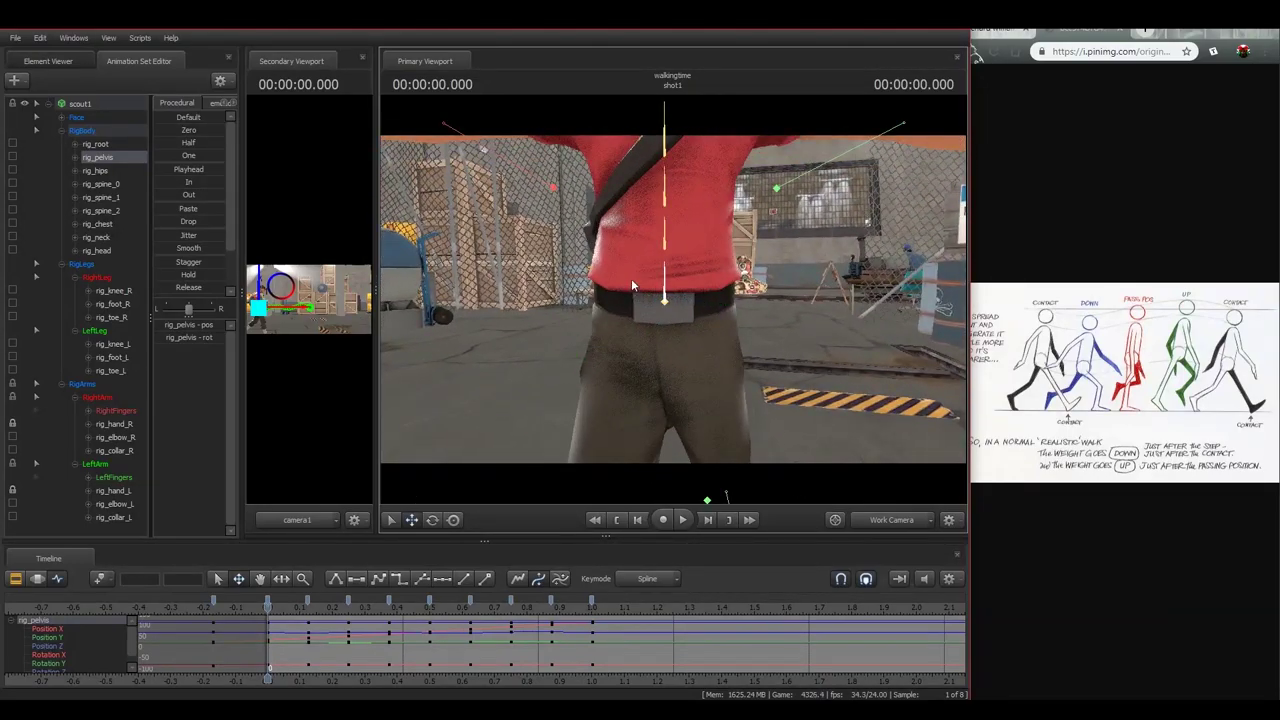
key(s)
drag(611, 312, 673, 299)
key(d)
key(a)
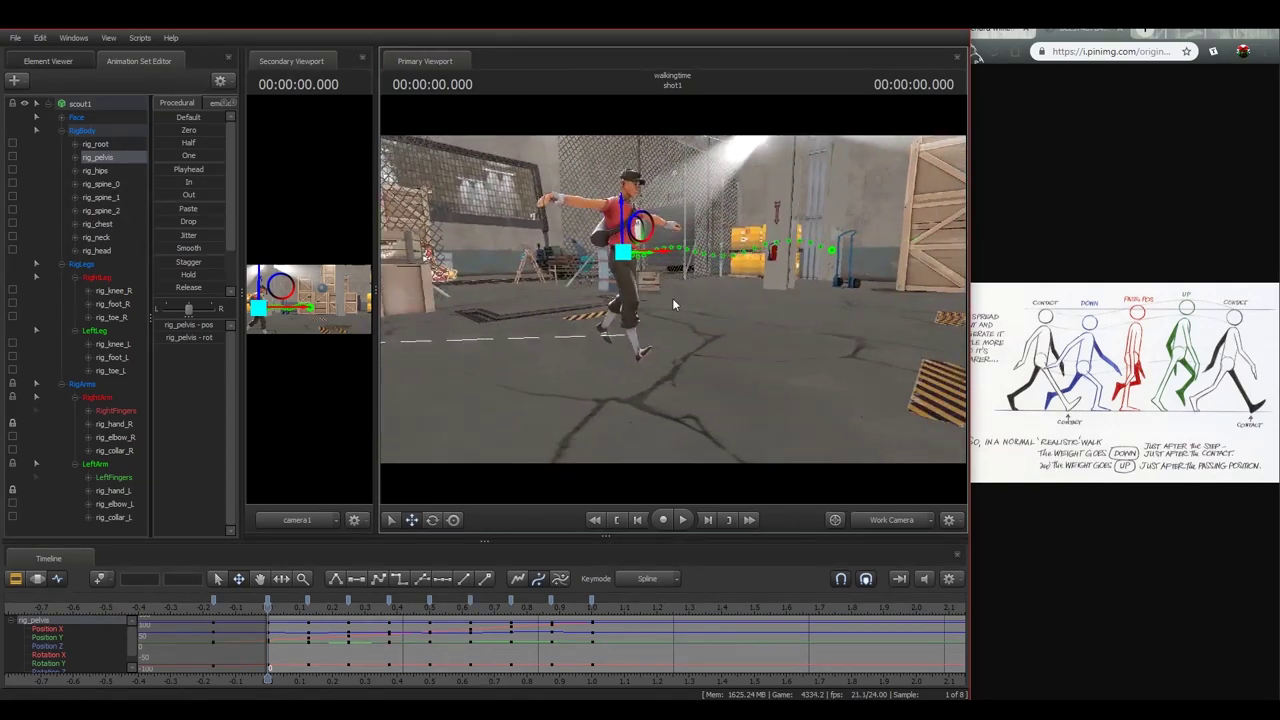
- Lower rig_hand_R to the scout's right hip at frame 0 and rotate the hand to hang downward
drag(555, 396, 508, 406)
key(w)
key(d)
key(w)
key(z)
key(a)
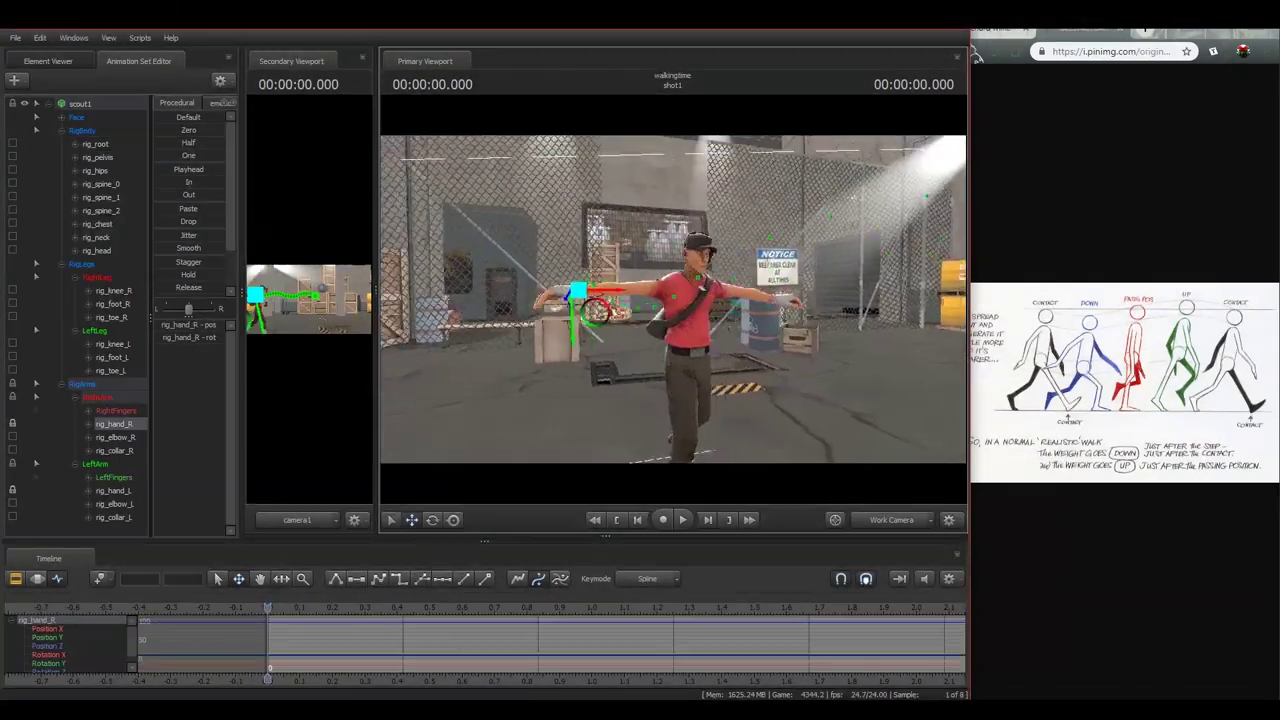
drag(678, 302, 668, 298)
drag(577, 315, 648, 387)
key(e)
drag(594, 354, 570, 412)
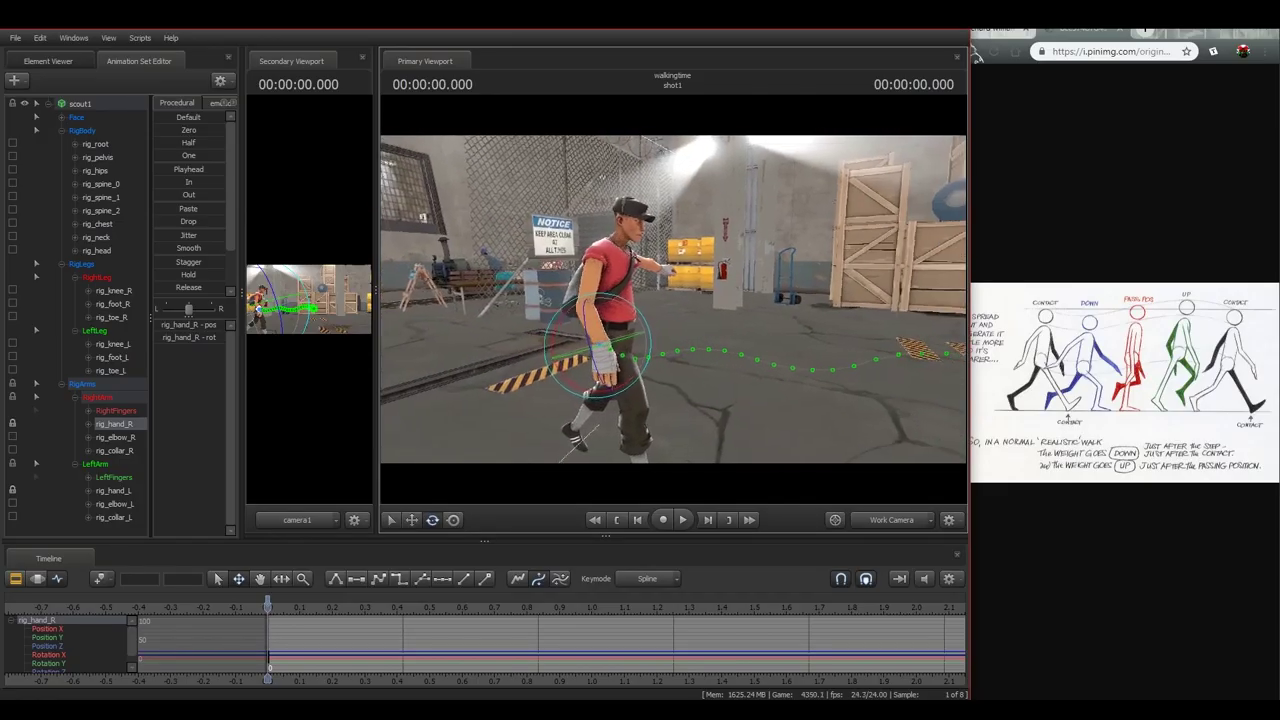
- Refine rig_hand_R's position behind the hip and its rotation at frame 0
drag(603, 291, 603, 291)
key(w)
drag(698, 339, 460, 268)
key(e)
drag(623, 280, 800, 272)
key(w)
drag(764, 390, 735, 382)
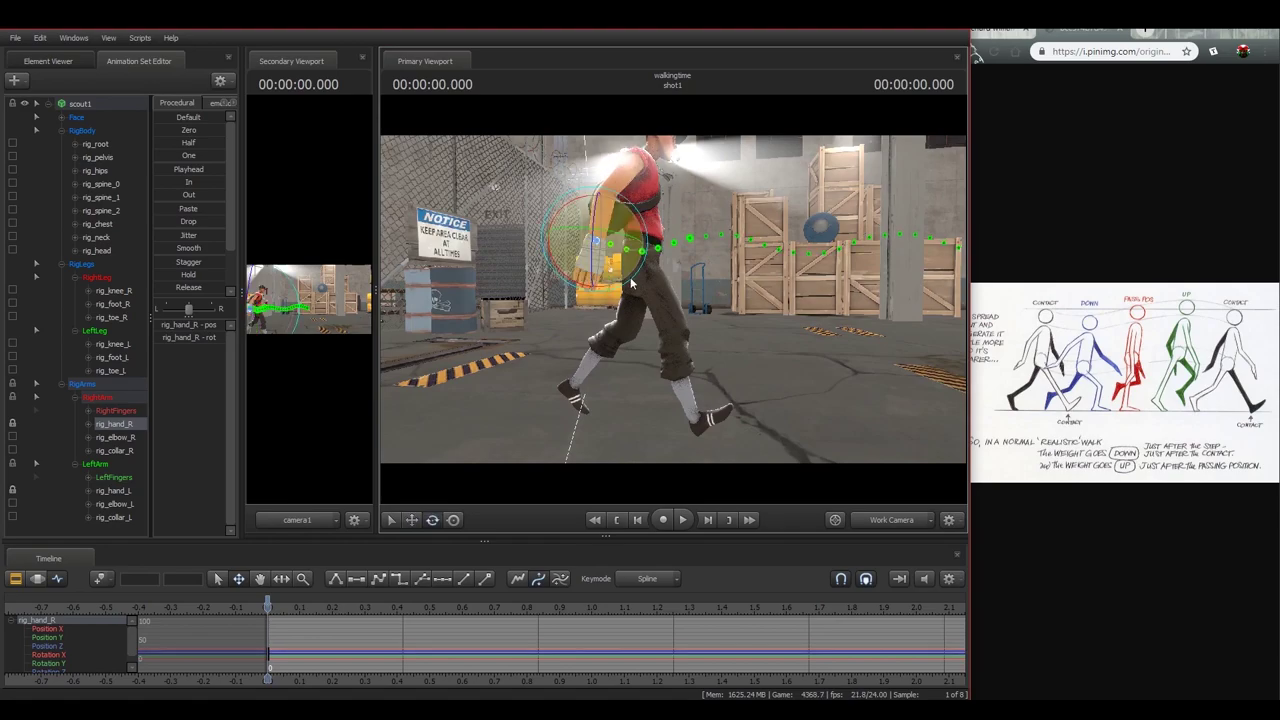
- Lower rig_hand_L to the scout's left hip at frame 0 and rotate the hand to hang downward
alt+drag(738, 277, 605, 322)
ctrl+click(687, 241)
key(w)
drag(792, 292, 714, 358)
key(e)
alt+drag(714, 358, 674, 302)
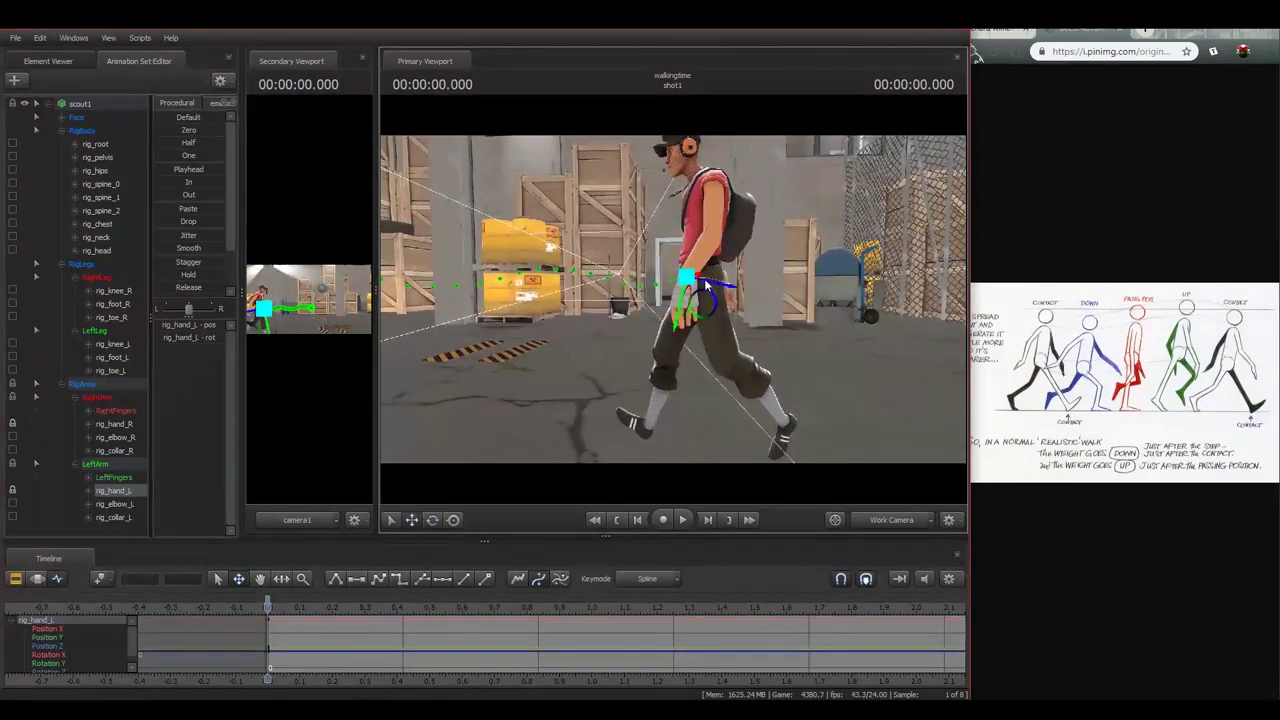
drag(675, 272, 740, 308)
key(e)
- Examine both arms' pose at frame 0 from the scout's right side and reselect rig_hand_L
key(a)
key(a)
key(ctrl)
ctrl+click(711, 225)
drag(712, 225, 712, 240)
key(s)
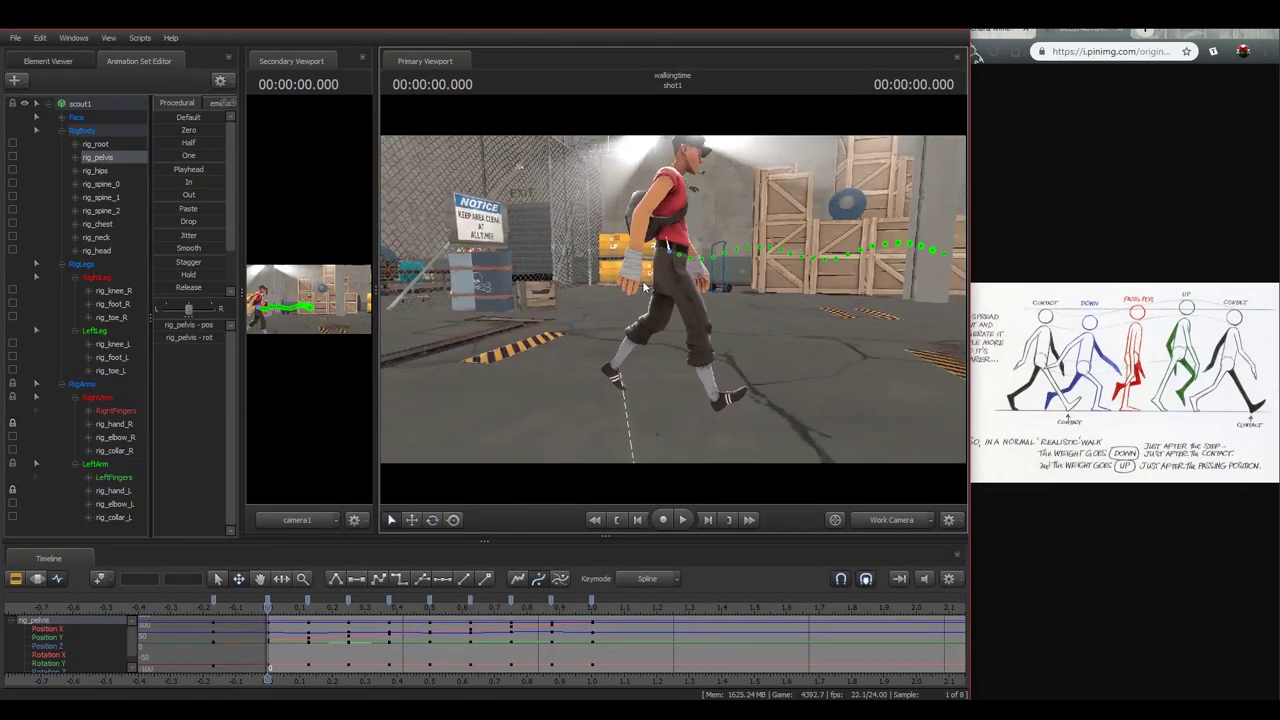
ctrl+click(696, 262)
ctrl+click(695, 261)
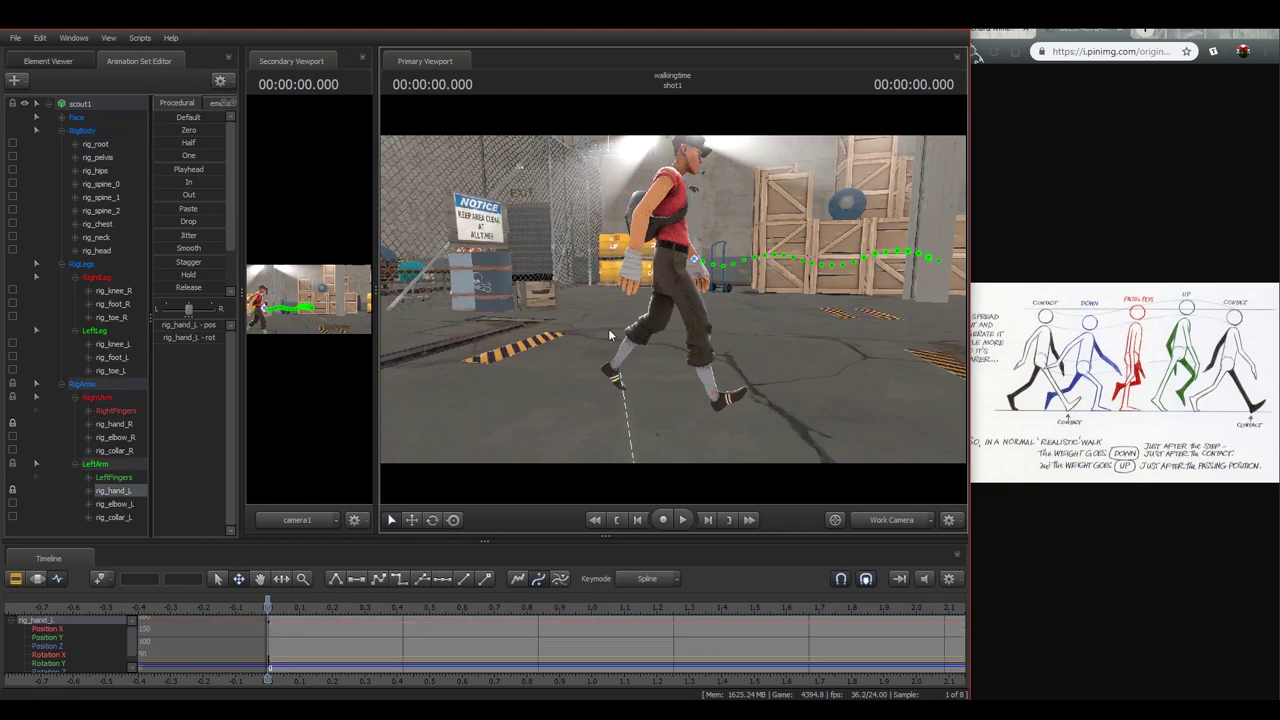
- Swing rig_hand_L forward at frame 3, rotate it and scrub between frames 0 and 3
key(Right)
key(Right)
key(Right)
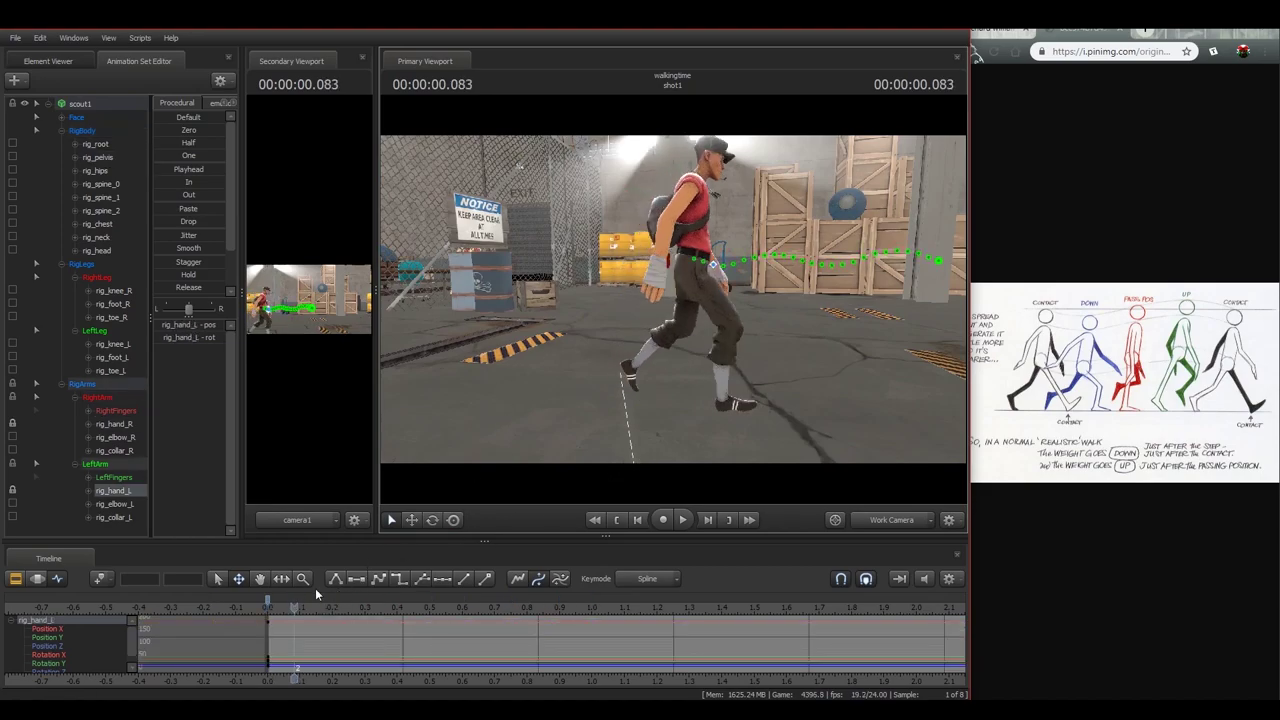
drag(628, 382, 655, 366)
key(w)
drag(709, 288, 623, 333)
key(e)
key(w)
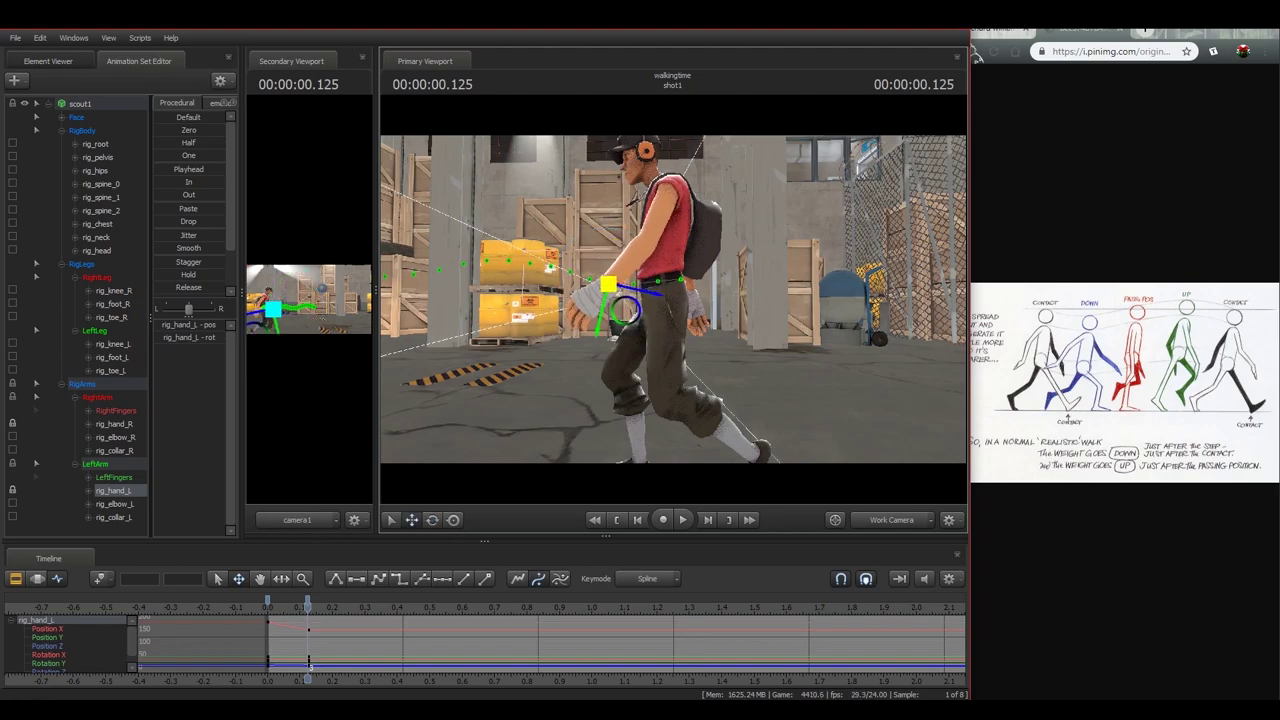
drag(270, 610, 308, 614)
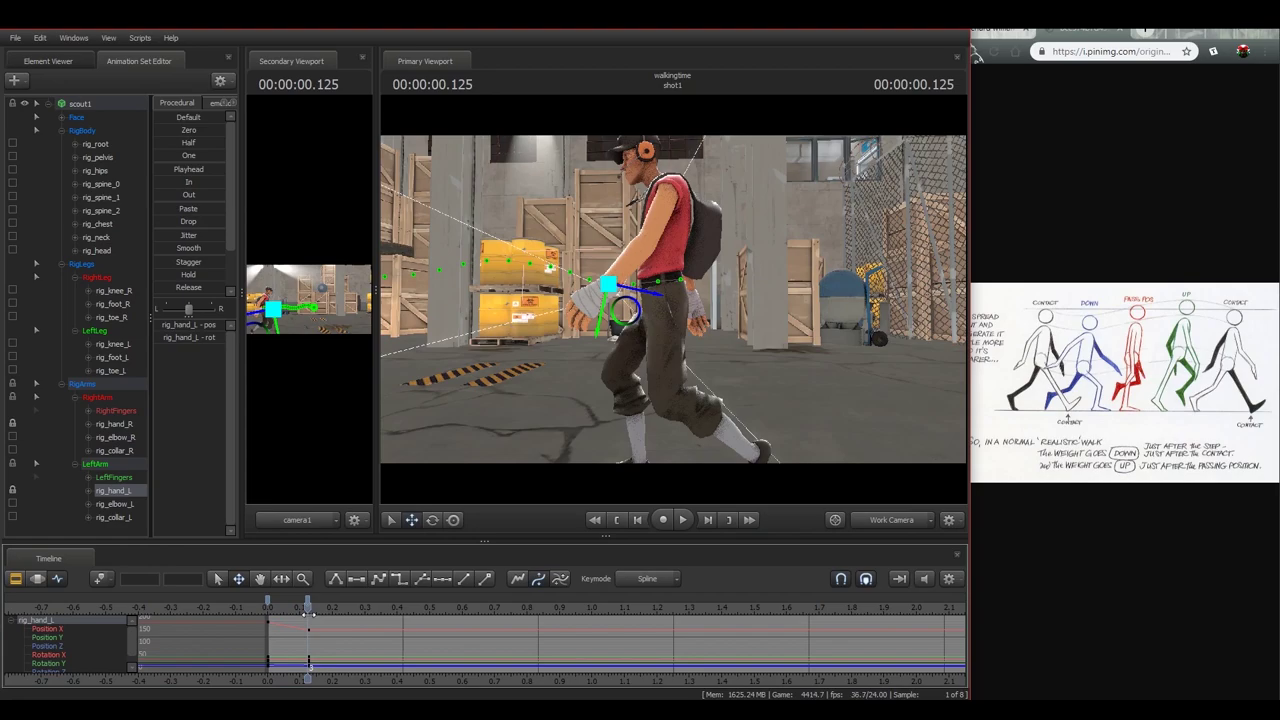
- Bring rig_hand_L back beside the hip at frame 6 and rotate it to hang downward
key(s)
drag(695, 318, 695, 318)
key(Right)
key(Right)
key(Right)
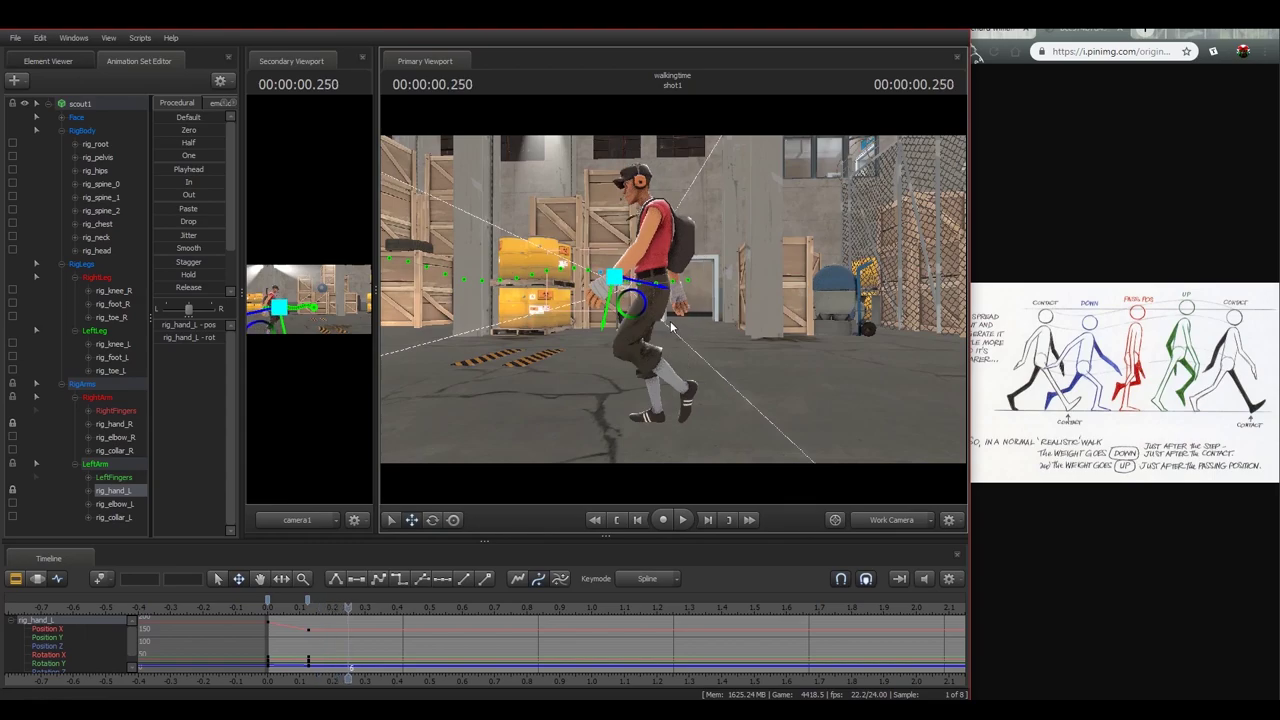
drag(602, 275, 688, 286)
key(e)
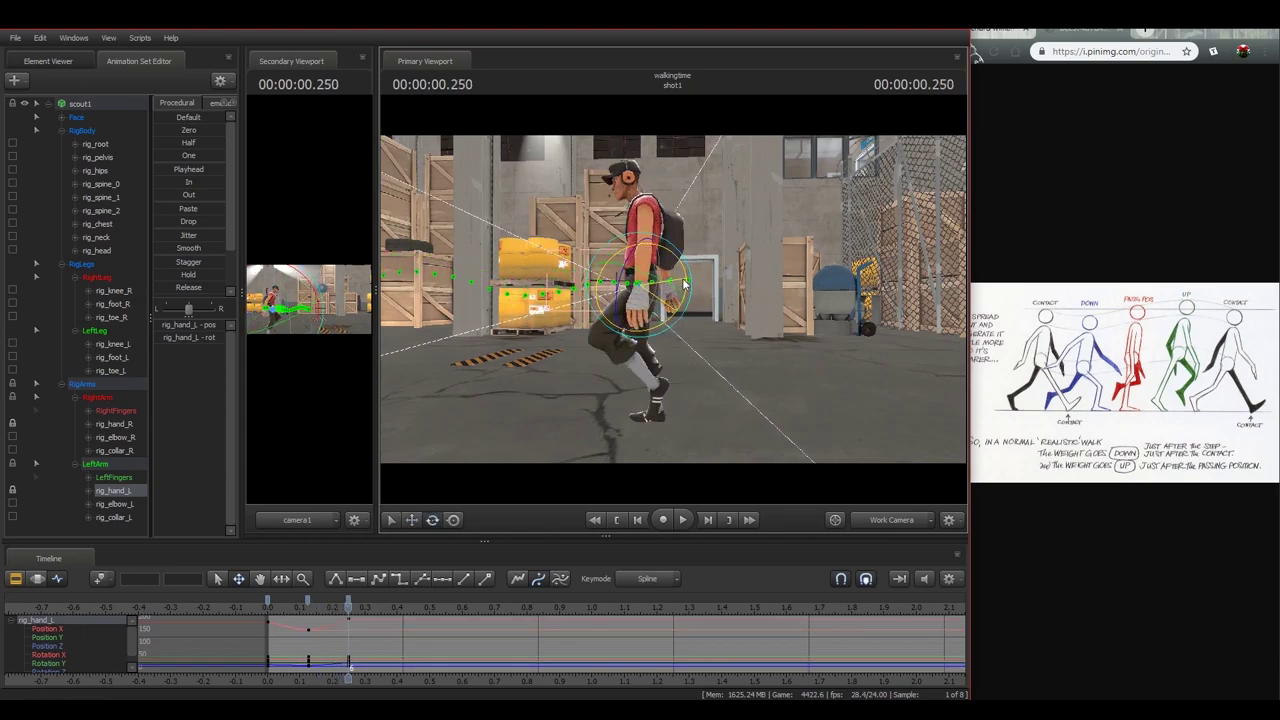
drag(610, 289, 610, 282)
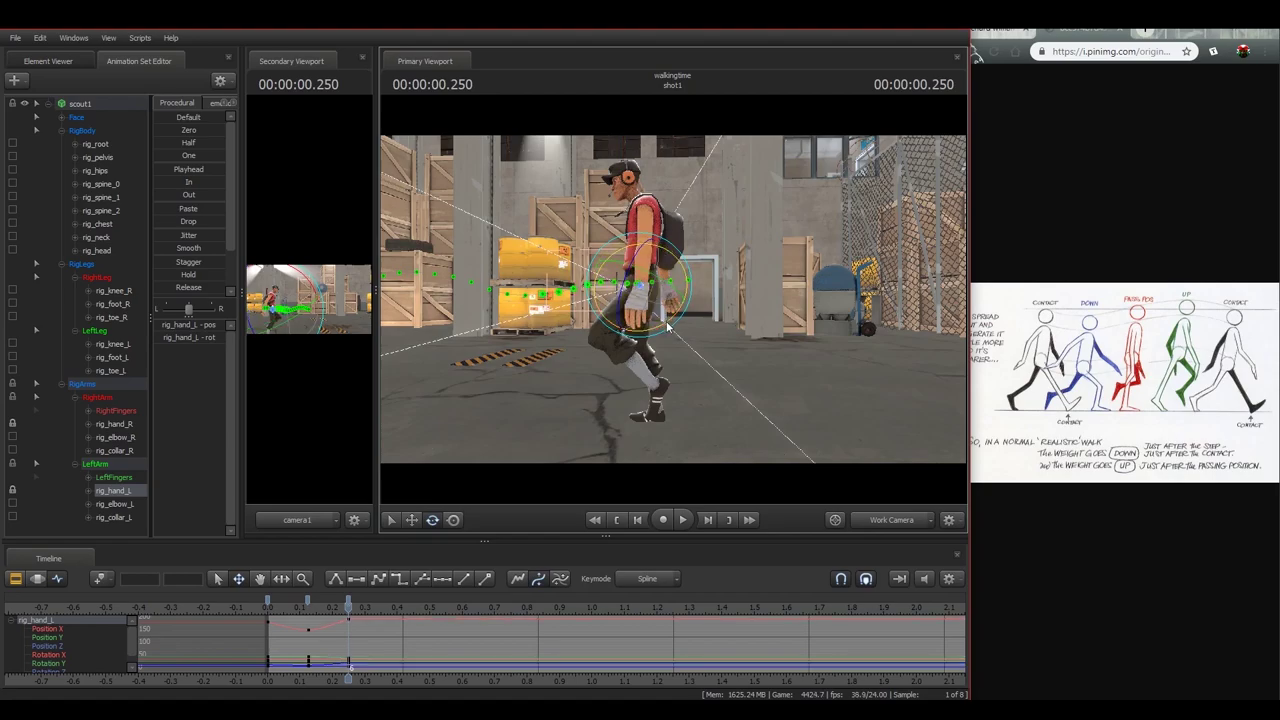
- Nudge rig_hand_L at frame 6 from the front view to refine its placement beside the leg
drag(716, 324, 796, 306)
key(w)
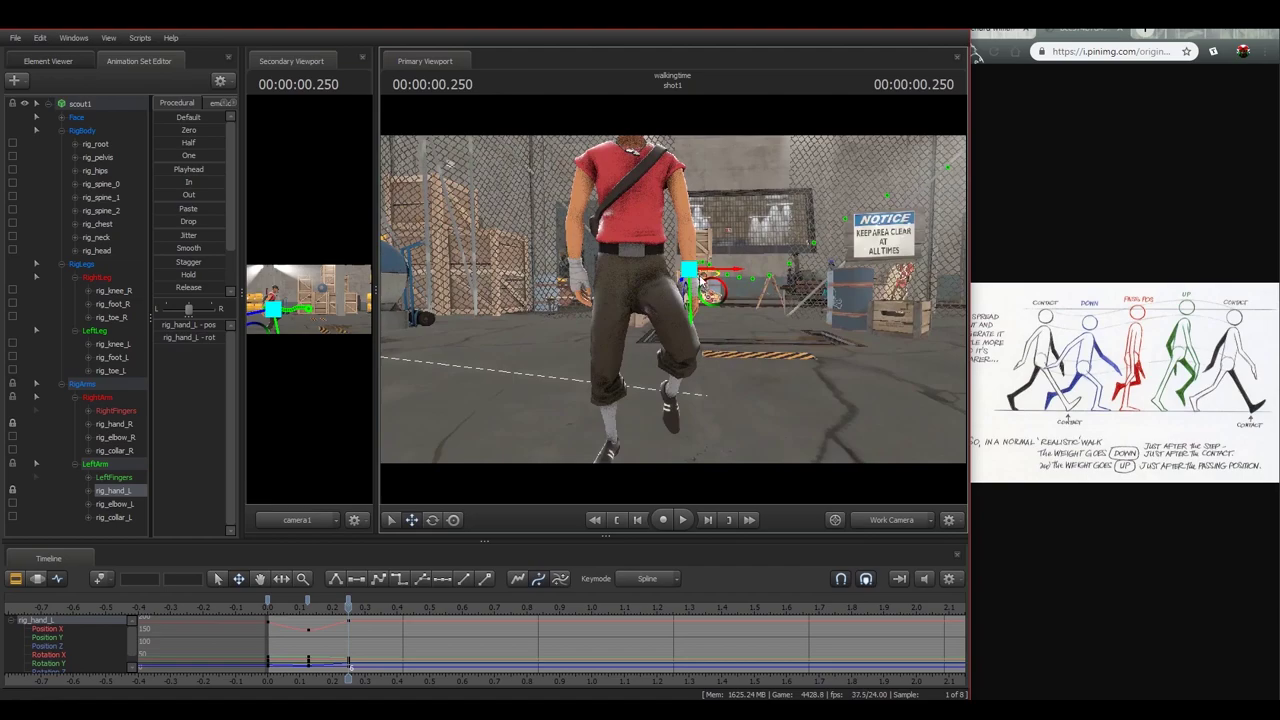
drag(691, 268, 692, 270)
key(r)
drag(728, 312, 764, 336)
key(w)
- Play and scrub the first frames to check the left arm's swing
click(272, 612)
key(space)
click(272, 612)
click(272, 612)
click(272, 612)
click(272, 612)
drag(271, 612, 304, 616)
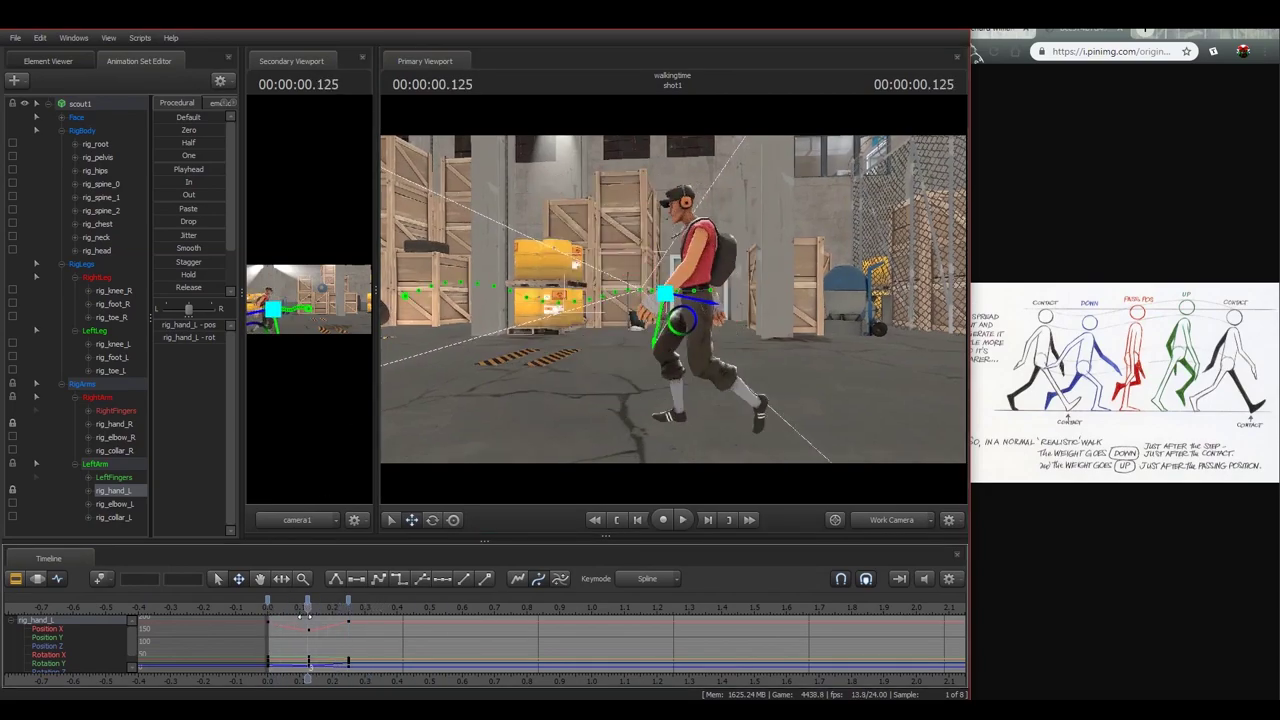
- Compare rig_hand_L's poses at frames 0 and 3 from the scout's left side
click(272, 612)
key(w)
drag(666, 308, 614, 320)
click(433, 521)
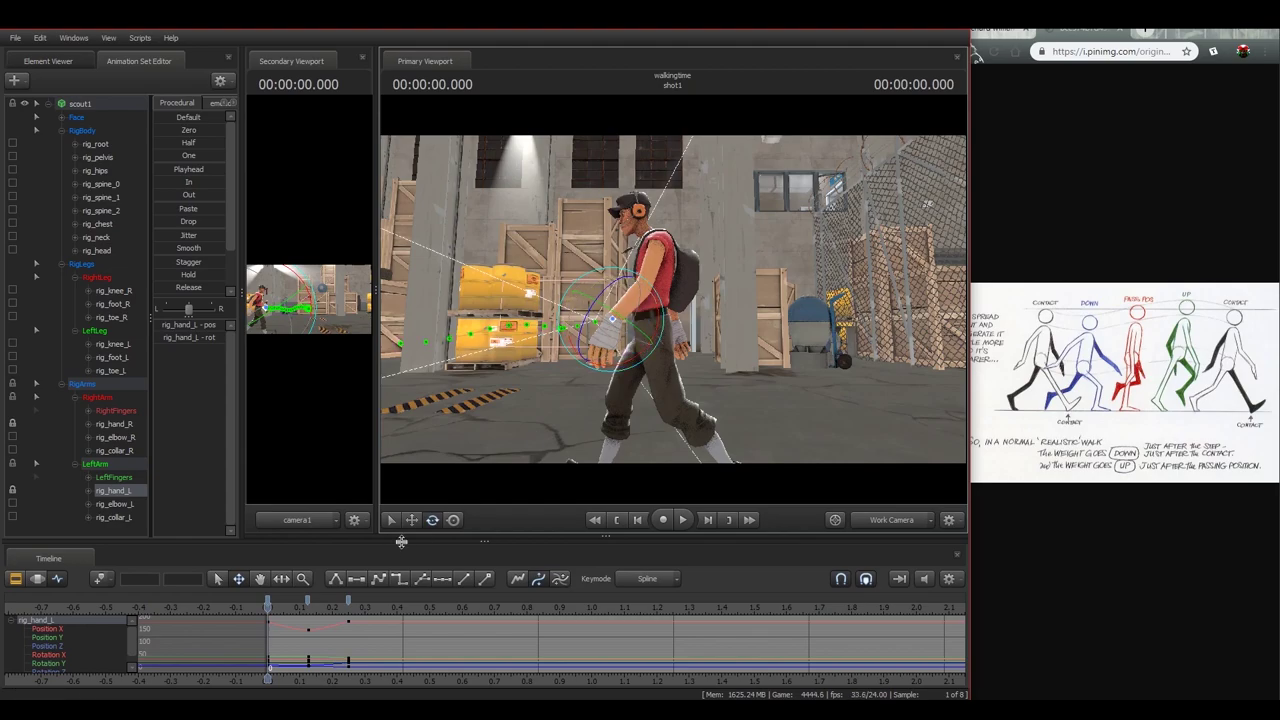
drag(268, 610, 307, 612)
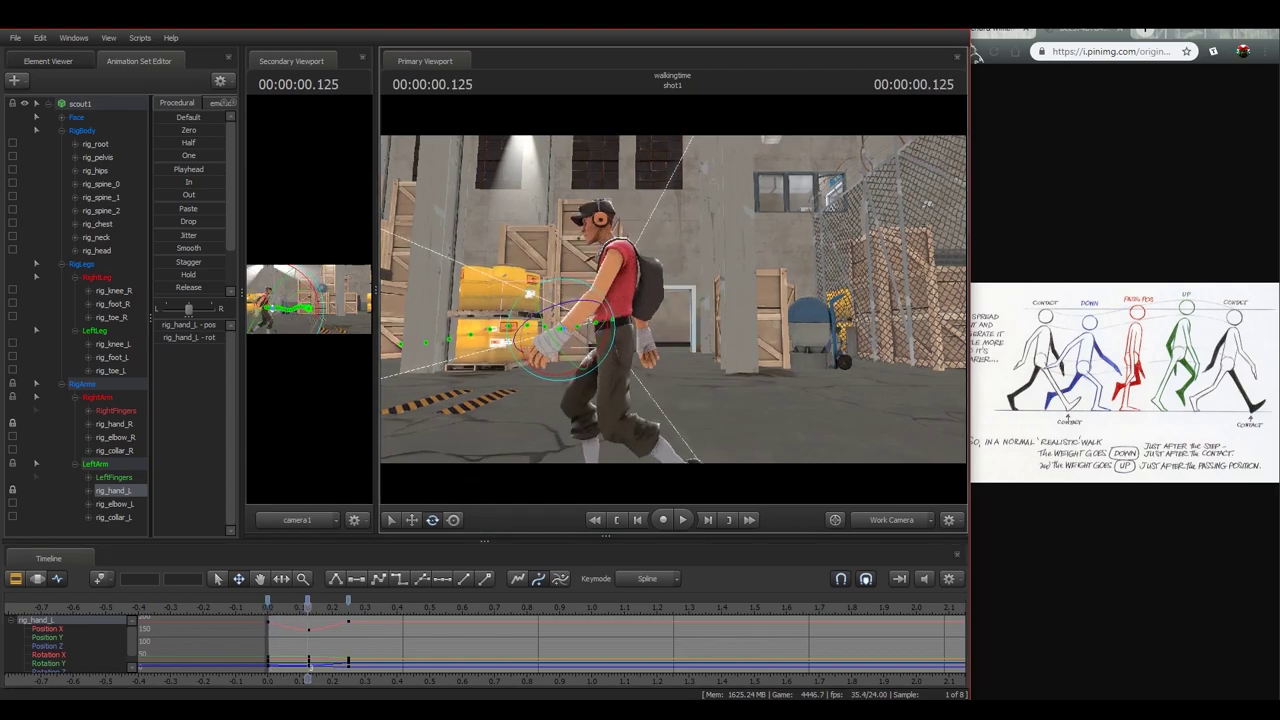
key(w)
drag(674, 302, 656, 307)
drag(763, 306, 651, 303)
click(269, 612)
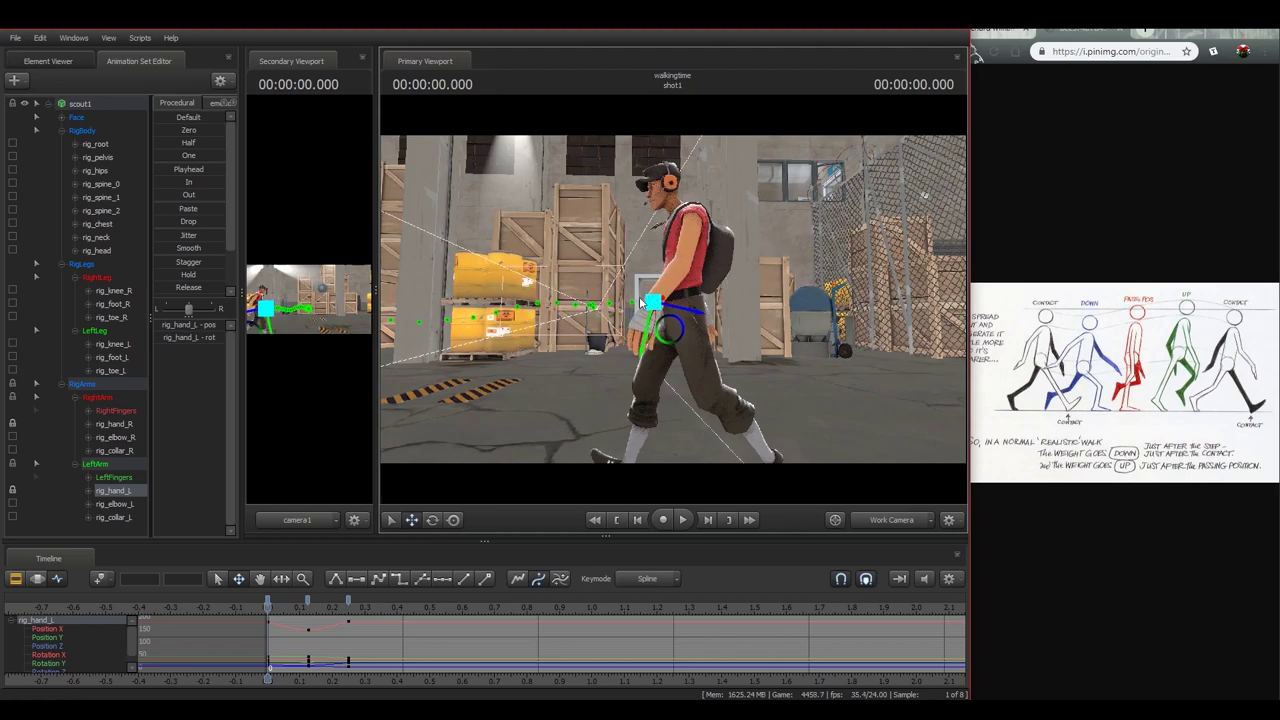
- Move rig_hand_L slightly farther forward at frame 0 and adjust its rotation
mouse_move(656, 303)
mouse_down()
mouse_move(769, 297)
mouse_move(639, 298)
mouse_move(674, 328)
mouse_move(643, 306)
mouse_up()
key(e)
key(w)
drag(672, 326, 659, 302)
key(e)
drag(597, 339, 604, 306)
drag(716, 317, 626, 287)
key(w)
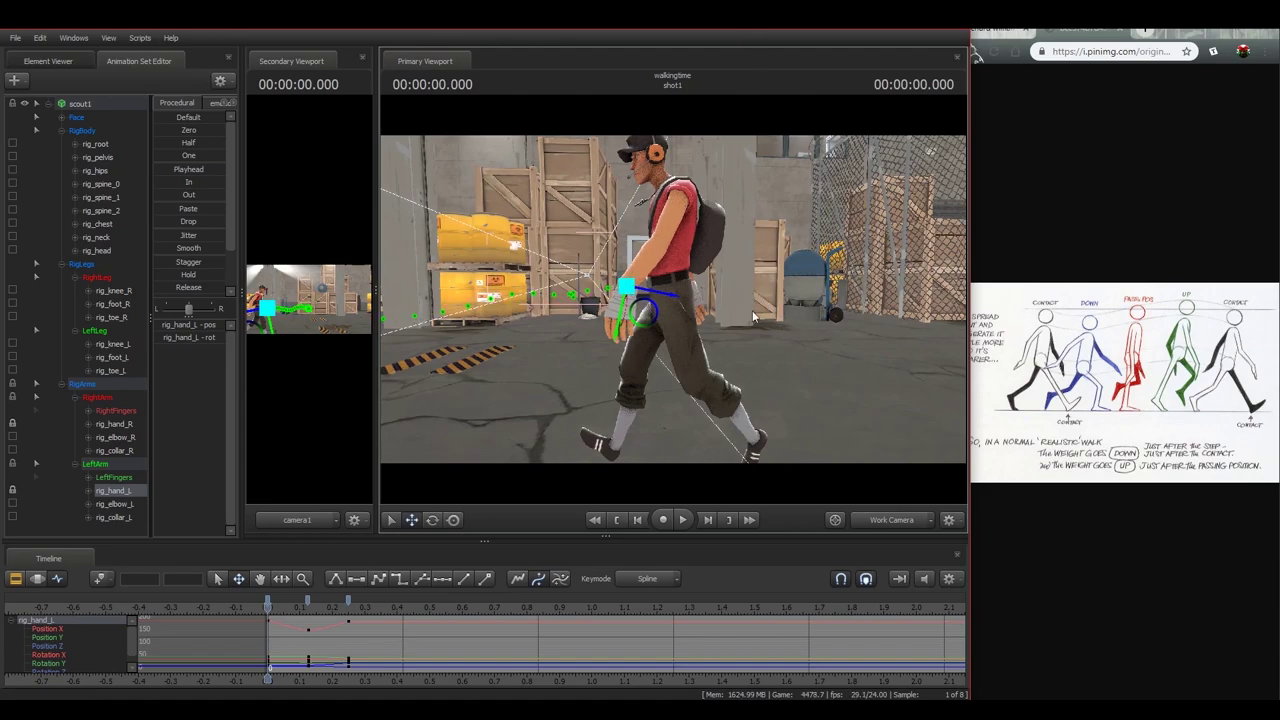
- Refine rig_hand_L's position and rotation at frame 3 from the scout's left side
drag(268, 607, 307, 610)
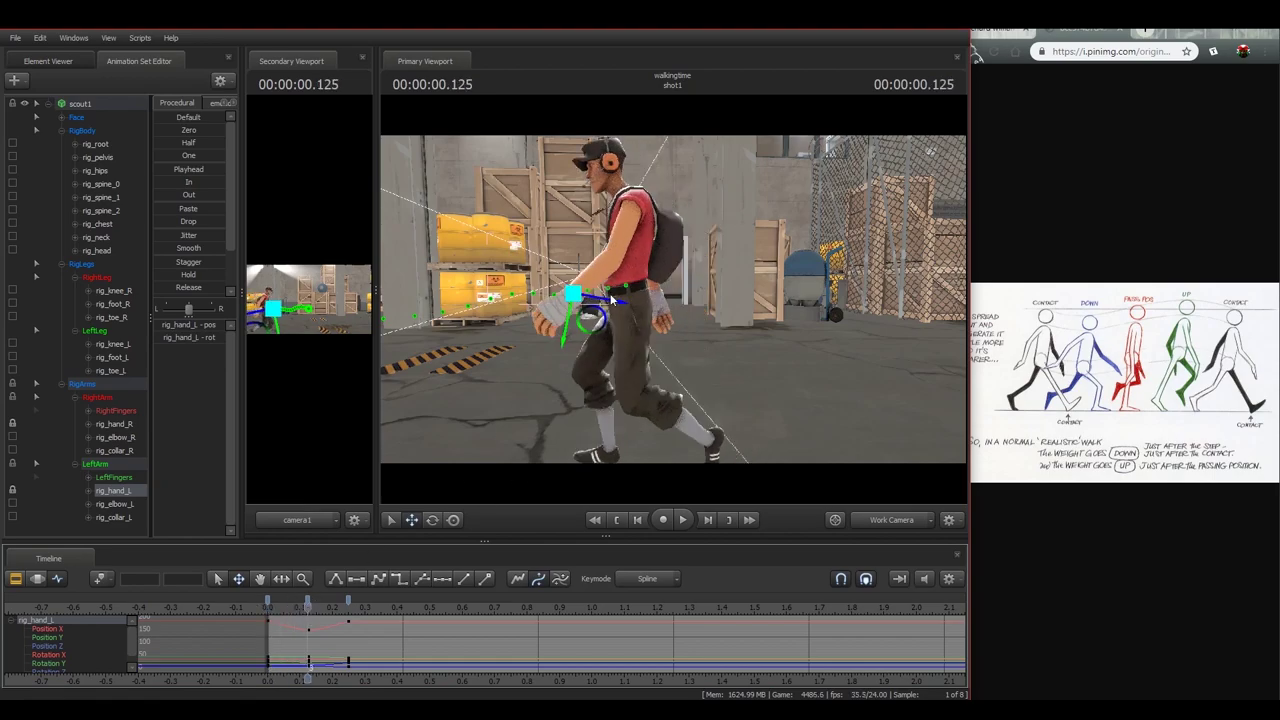
drag(715, 390, 703, 304)
key(e)
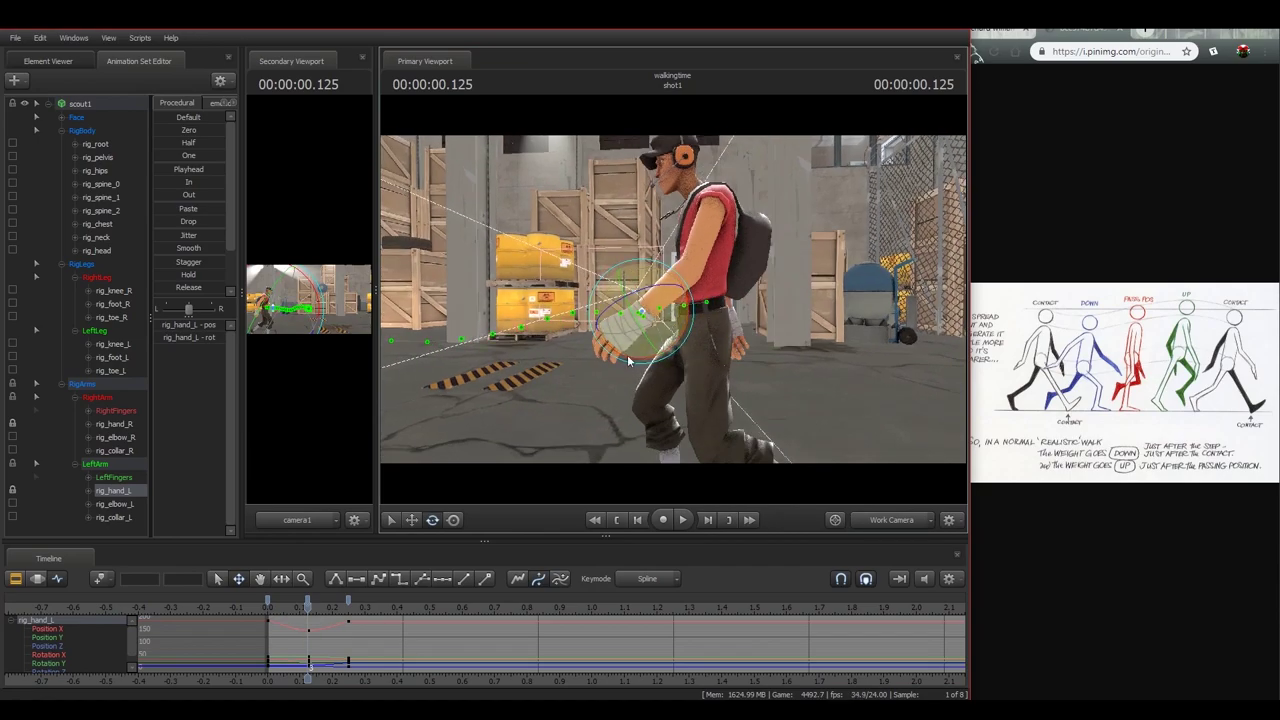
click(280, 608)
drag(281, 610, 307, 612)
key(w)
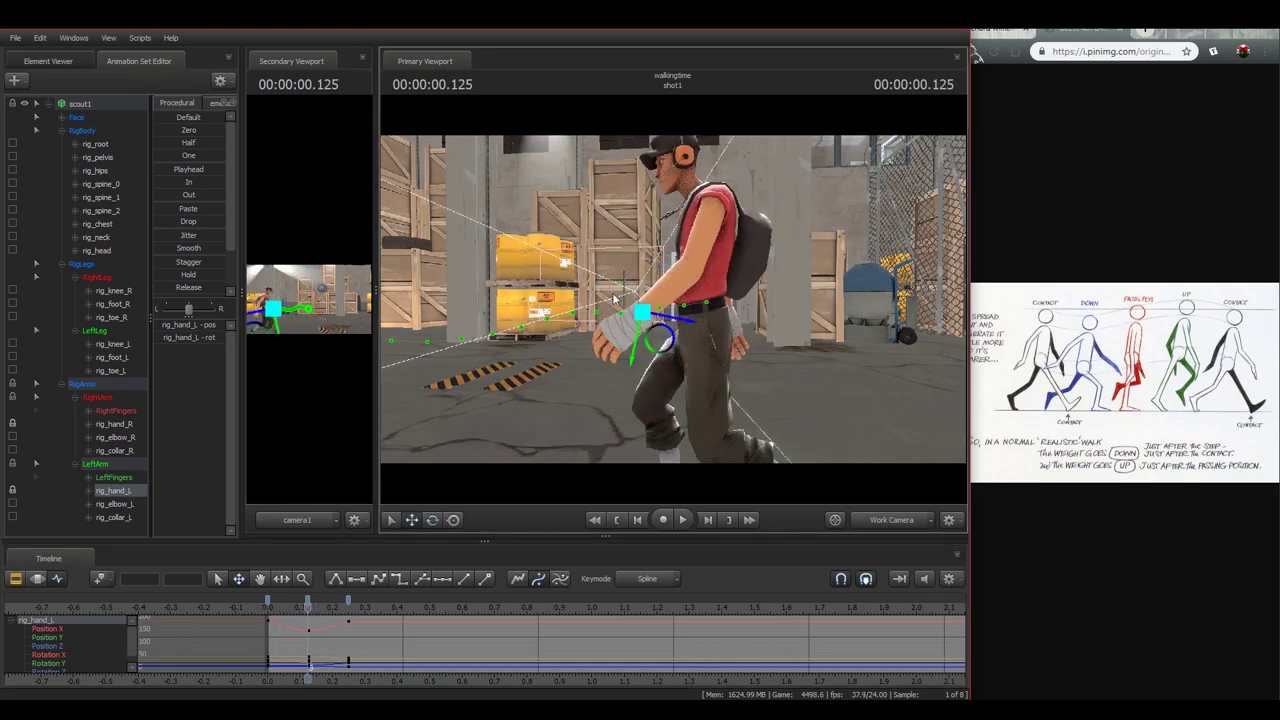
drag(647, 316, 646, 313)
key(e)
drag(672, 356, 667, 359)
- Adjust rig_hand_L's position at frame 6 and rotate the hand so its fingers angle forward
drag(284, 607, 346, 616)
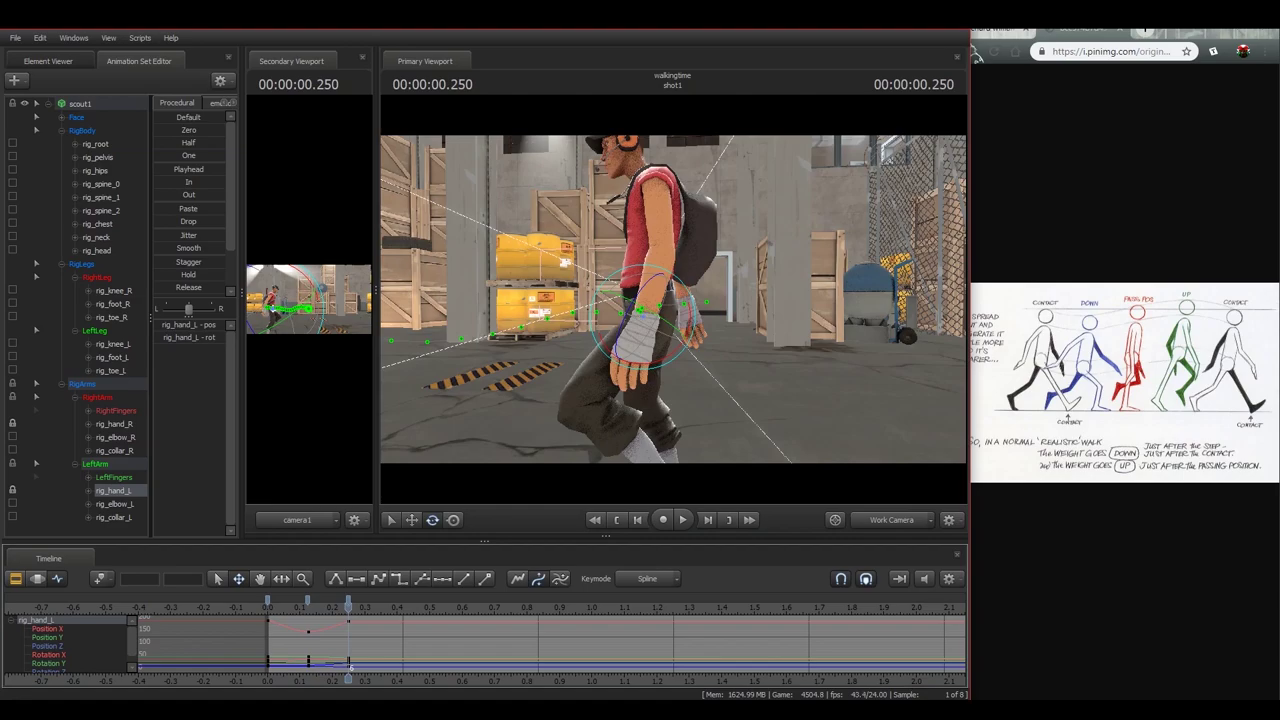
drag(687, 292, 687, 292)
key(s)
key(w)
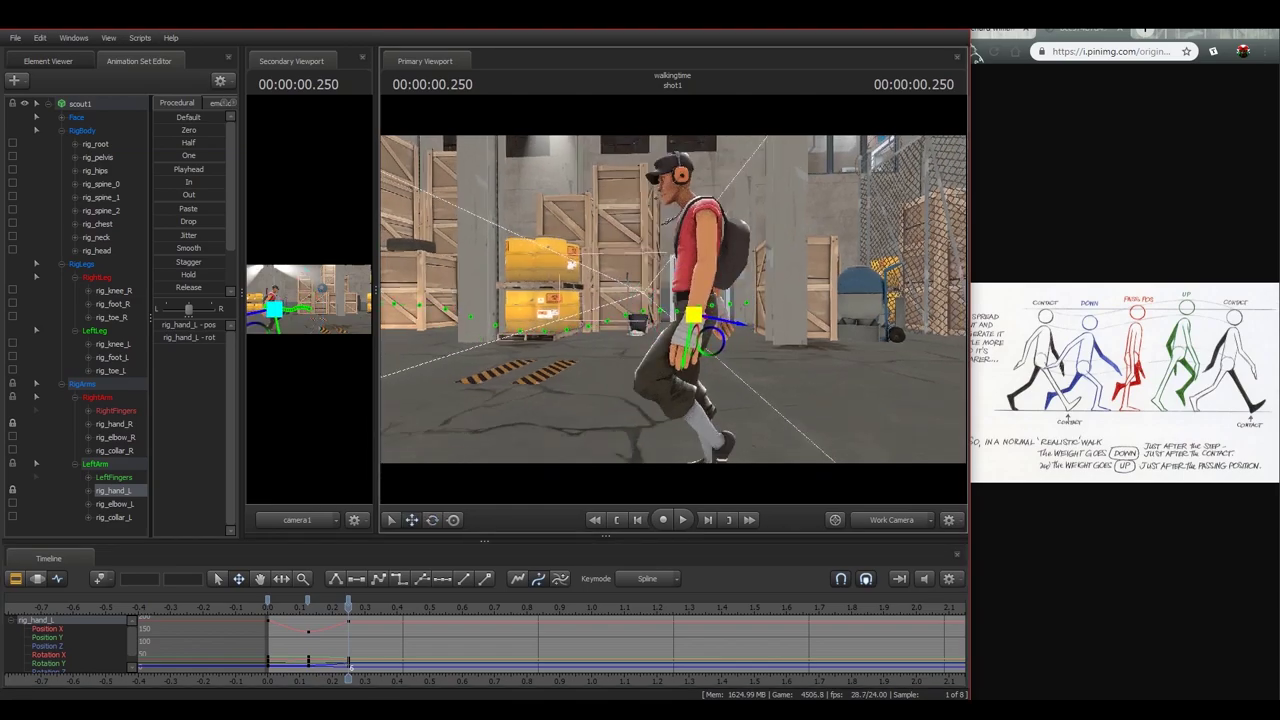
key(e)
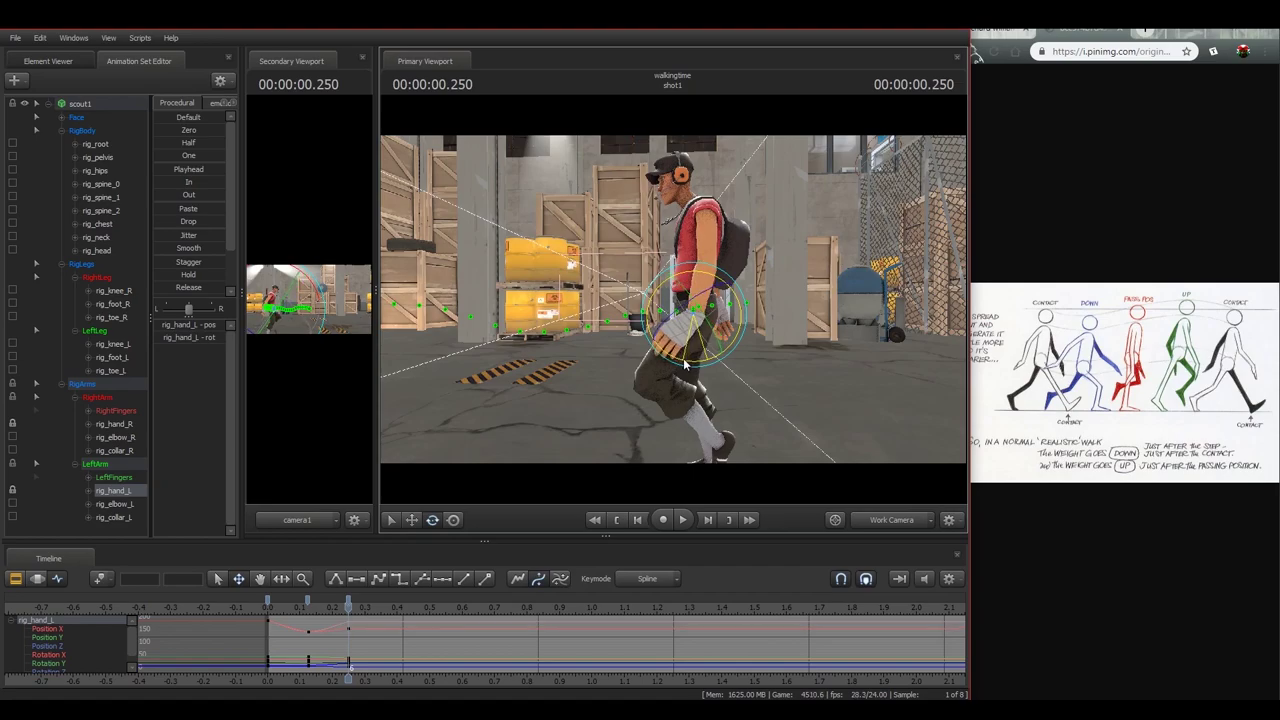
key(w)
drag(846, 350, 846, 350)
key(e)
key(w)
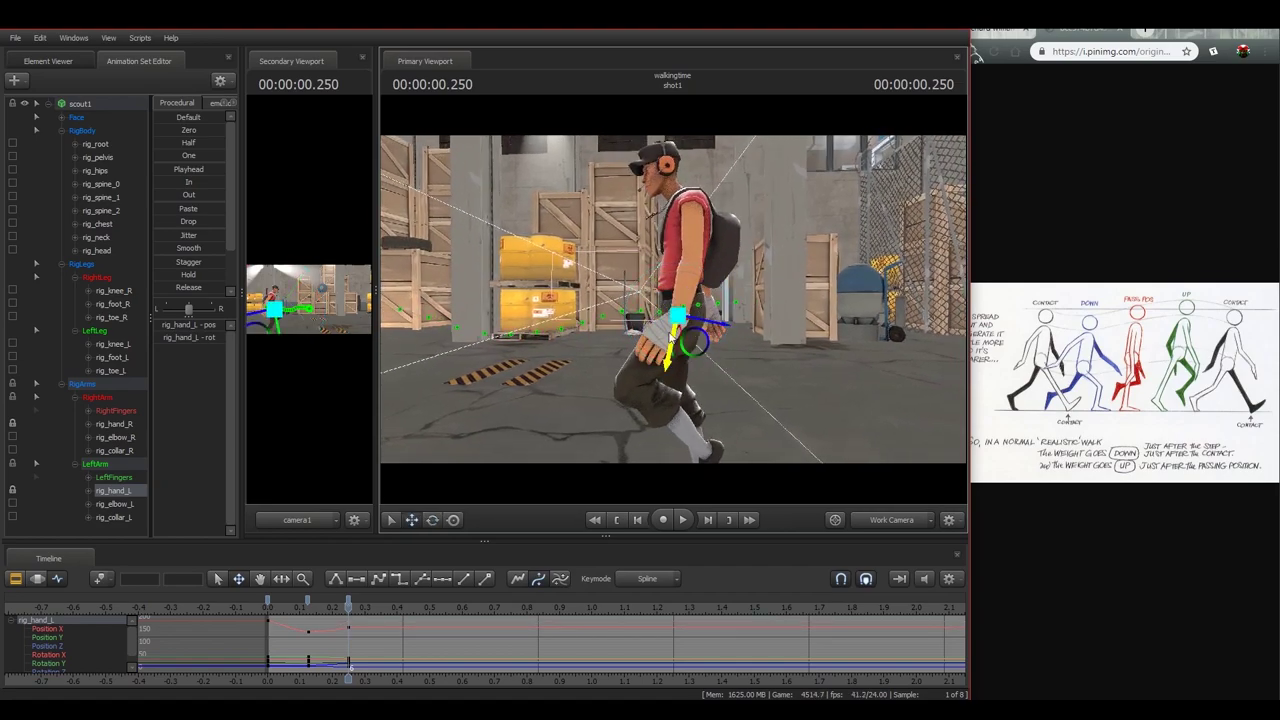
- Scrub and repeatedly play the first six frames to check the left hand's swing
drag(271, 607, 348, 624)
key(space)
key(space)
key(space)
key(space)
key(space)
key(space)
key(space)
key(space)
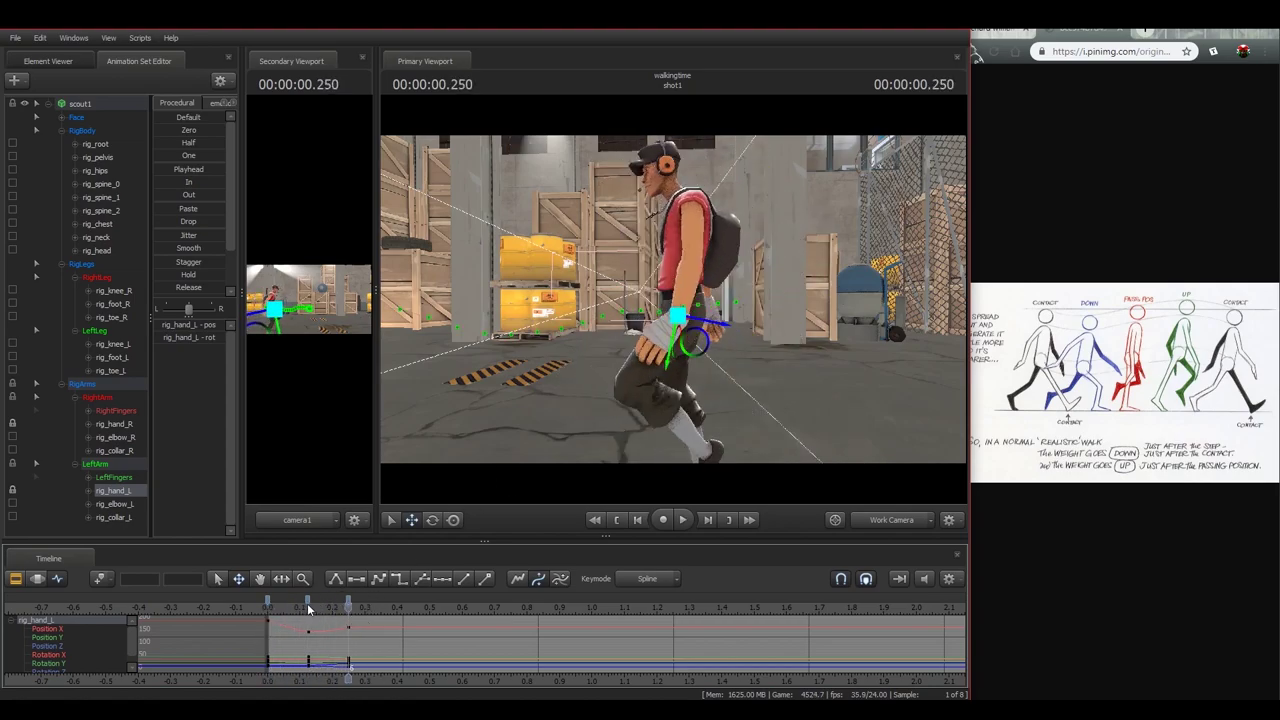
- Try rotating rig_hand_L at frames 3, 0 and 6 so the hand hangs straighter down during the swing
click(308, 608)
key(e)
drag(722, 353, 740, 330)
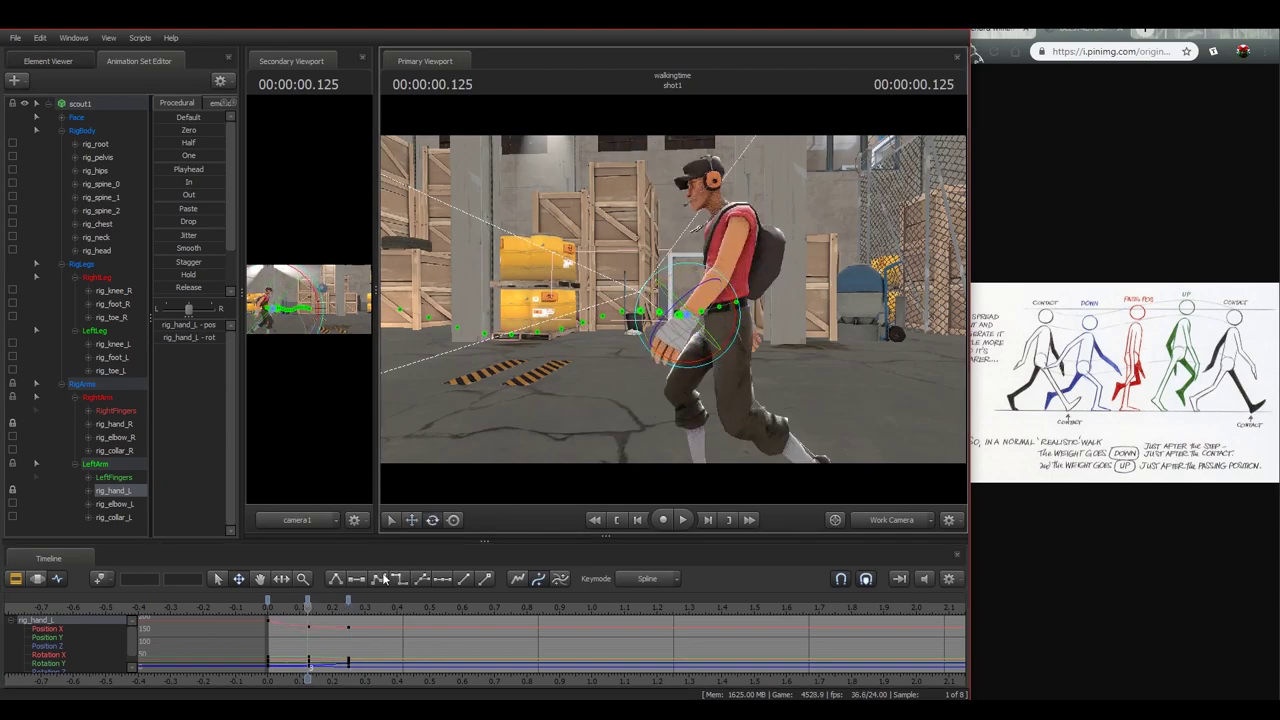
click(270, 613)
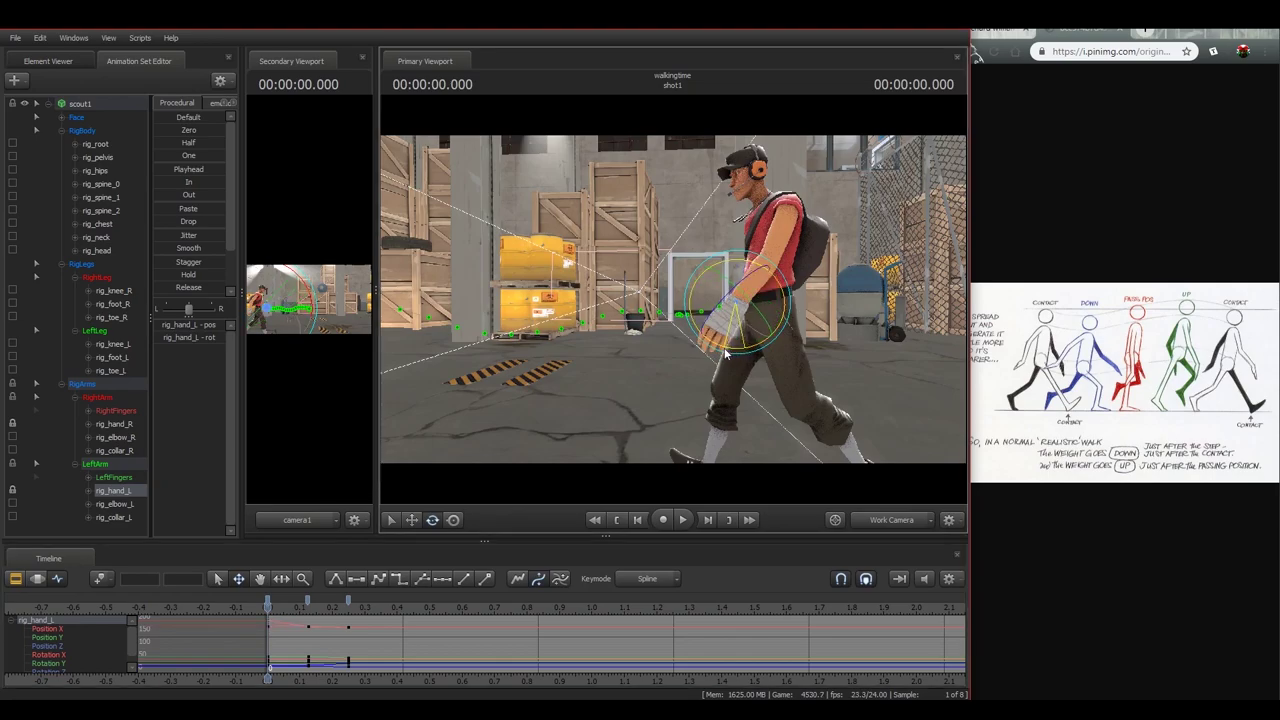
click(346, 610)
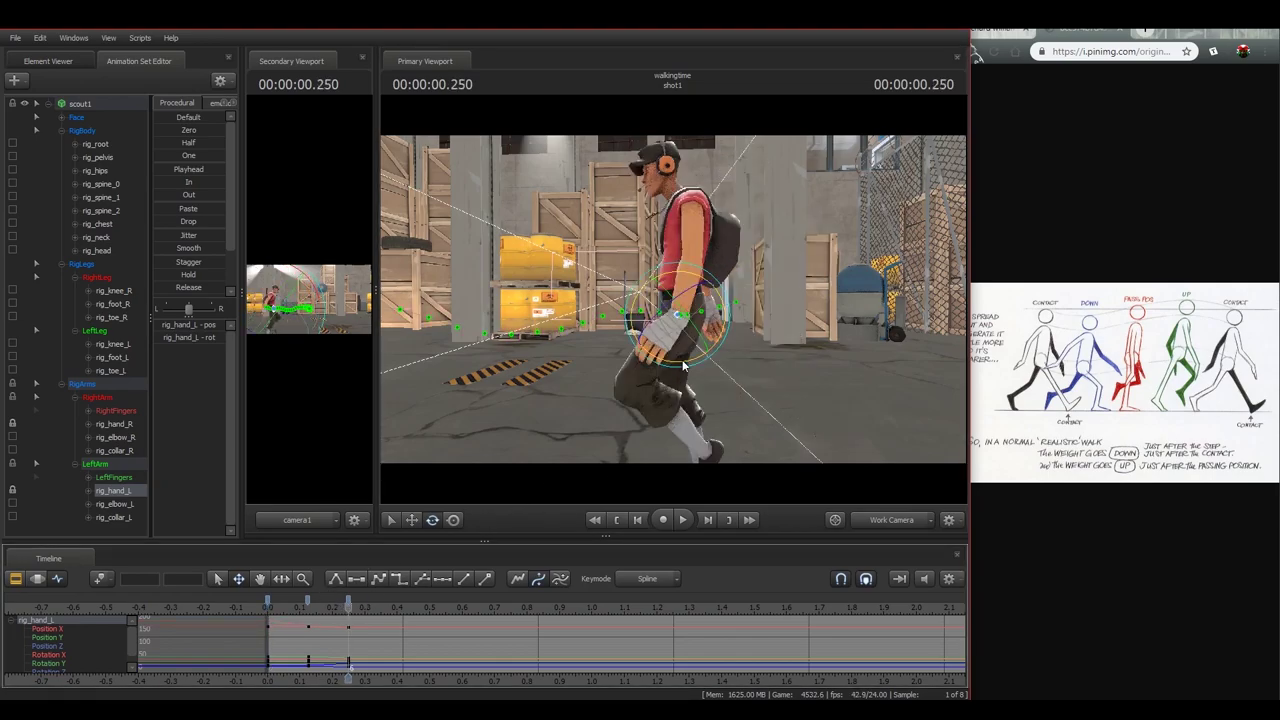
drag(683, 367, 707, 362)
key(w)
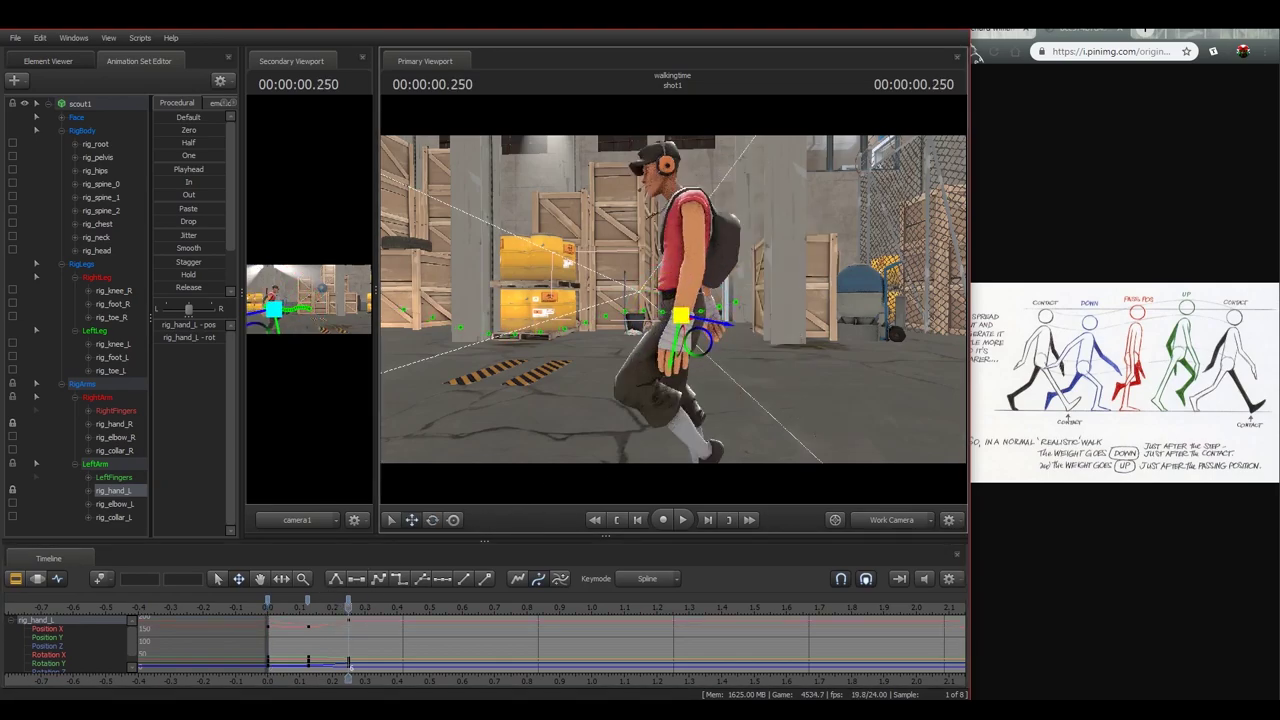
click(270, 608)
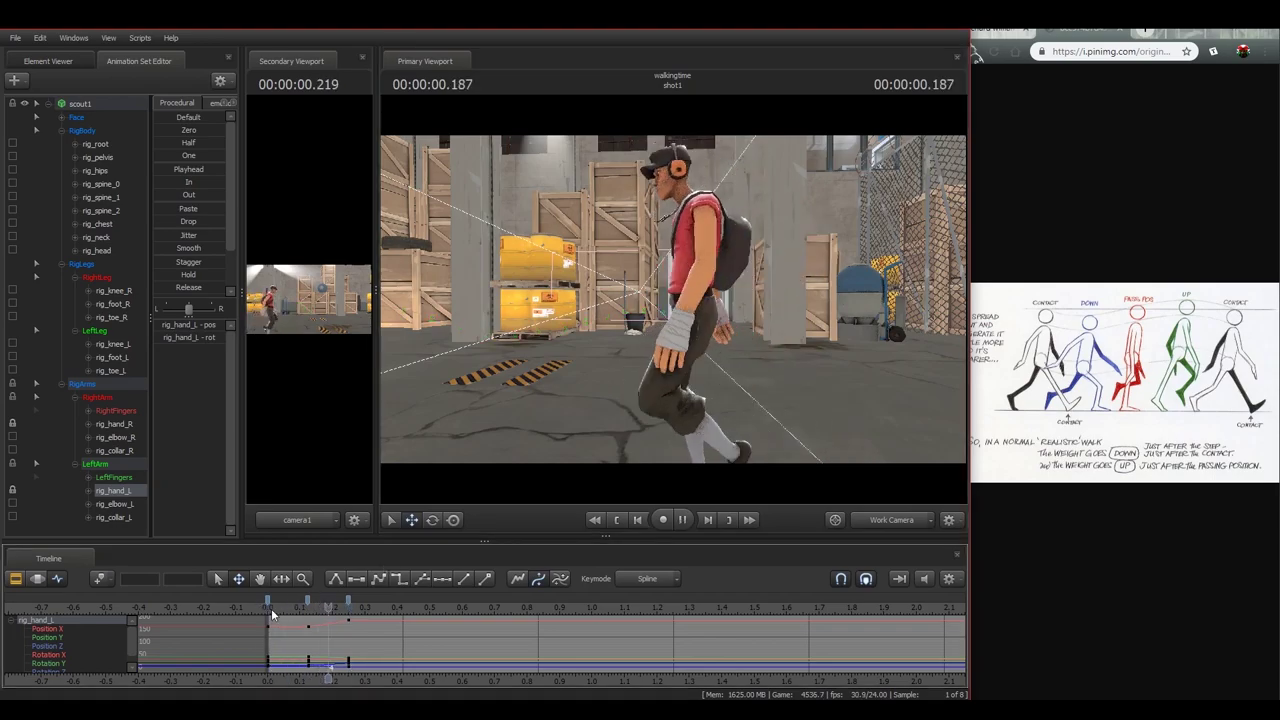
- Rework rig_hand_L's rotation at frames 3 and 6 so the hand bends forward at the wrist
drag(271, 609, 310, 620)
key(e)
click(704, 352)
key(e)
key(r)
key(e)
key(r)
key(e)
drag(697, 363, 648, 361)
click(350, 605)
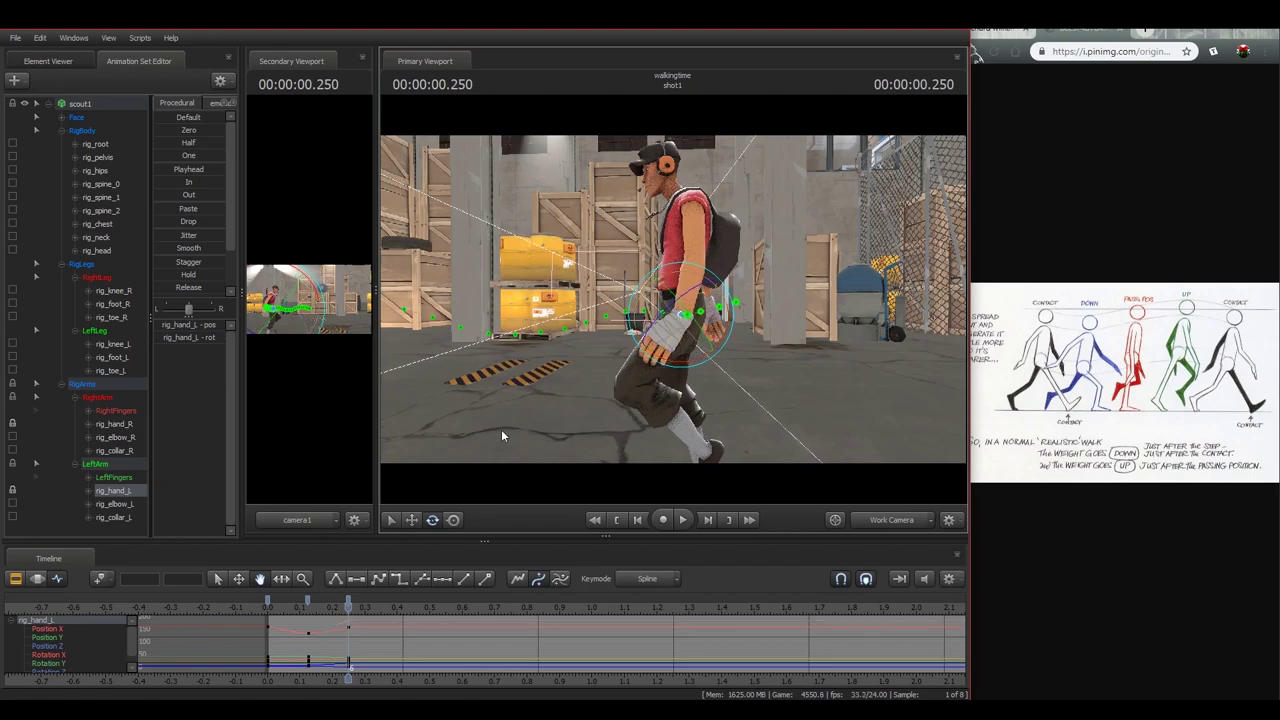
- Rotate rig_hand_L at frame 0 so the fingers point downward
click(269, 610)
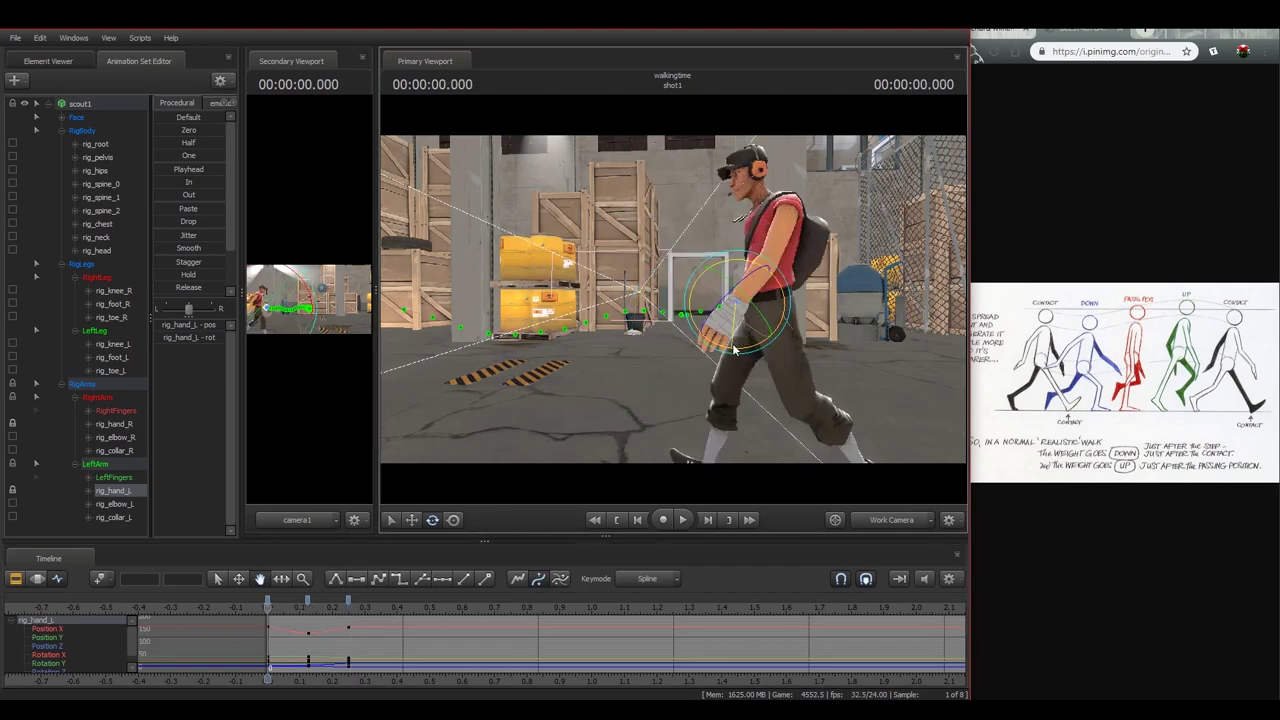
drag(750, 347, 751, 348)
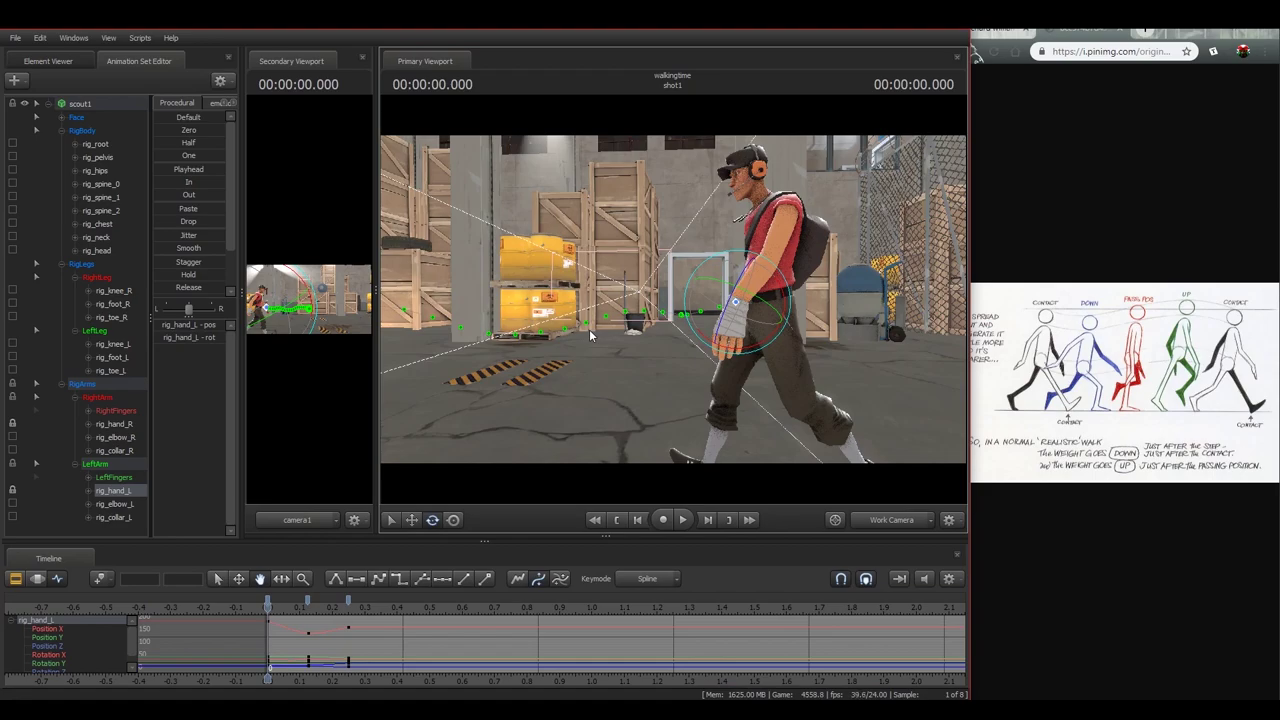
drag(582, 341, 678, 355)
key(w)
key(s)
- Fine-tune rig_hand_L's rotation at frame 3 and scrub frames 0 to 6 to check it
drag(268, 610, 346, 623)
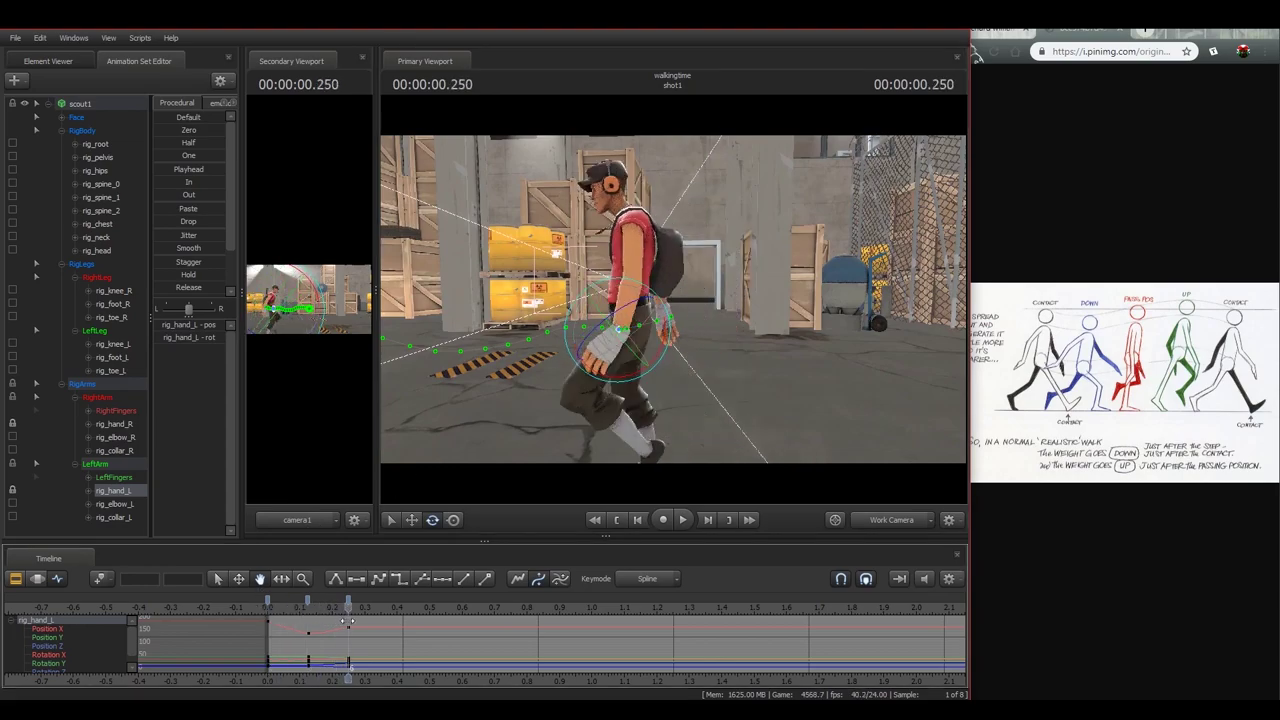
click(307, 617)
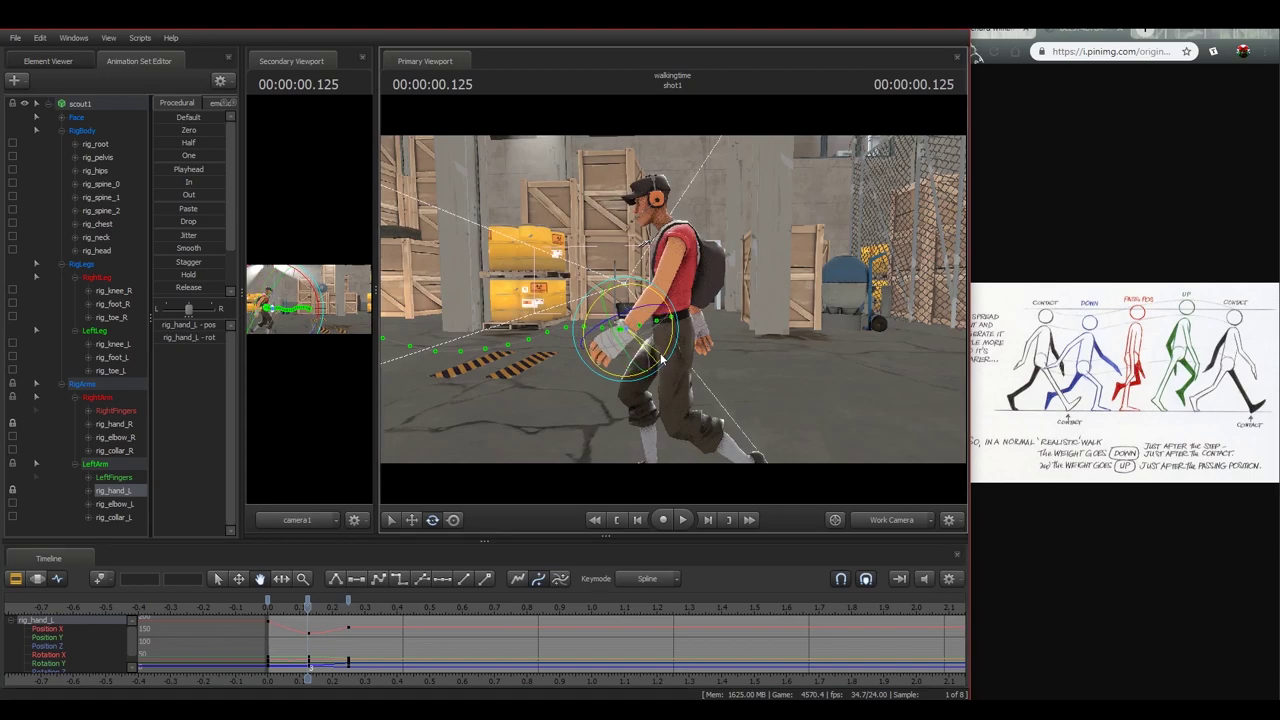
drag(268, 614, 347, 612)
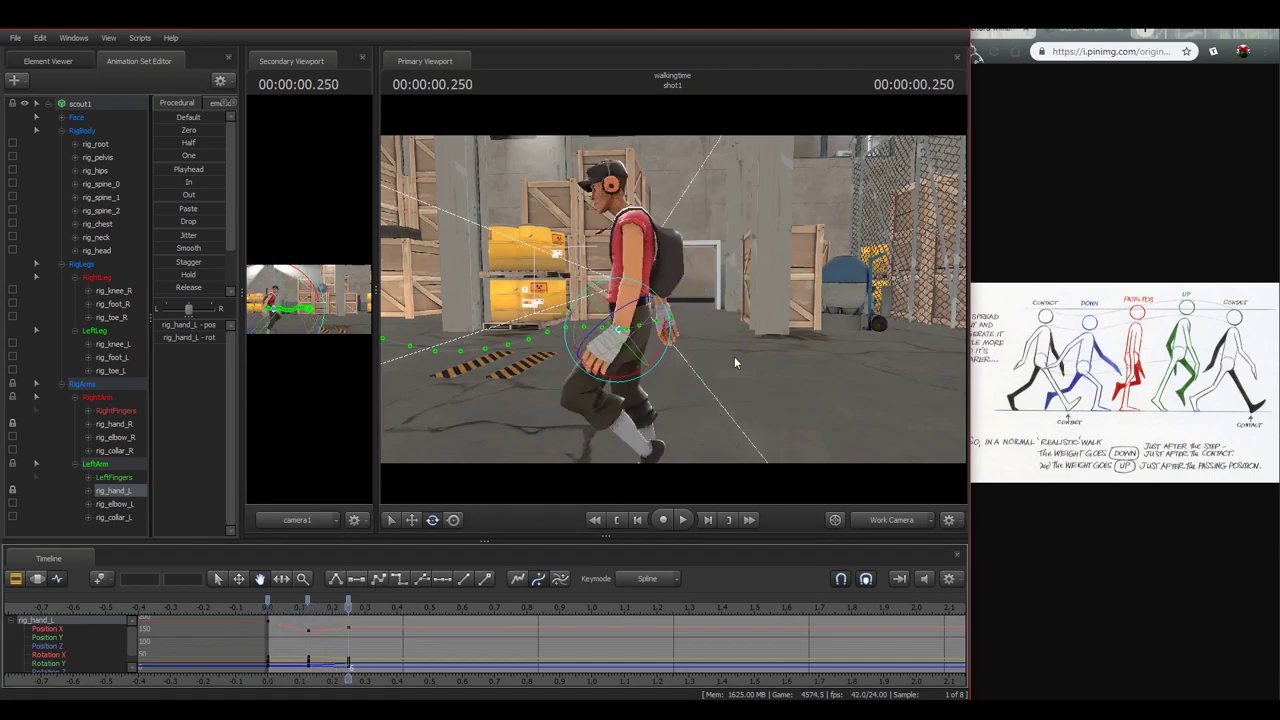
- Pose rig_hand_L at frame 9, moving it back past the hip and rotating the hand
key(Right)
key(Right)
key(Right)
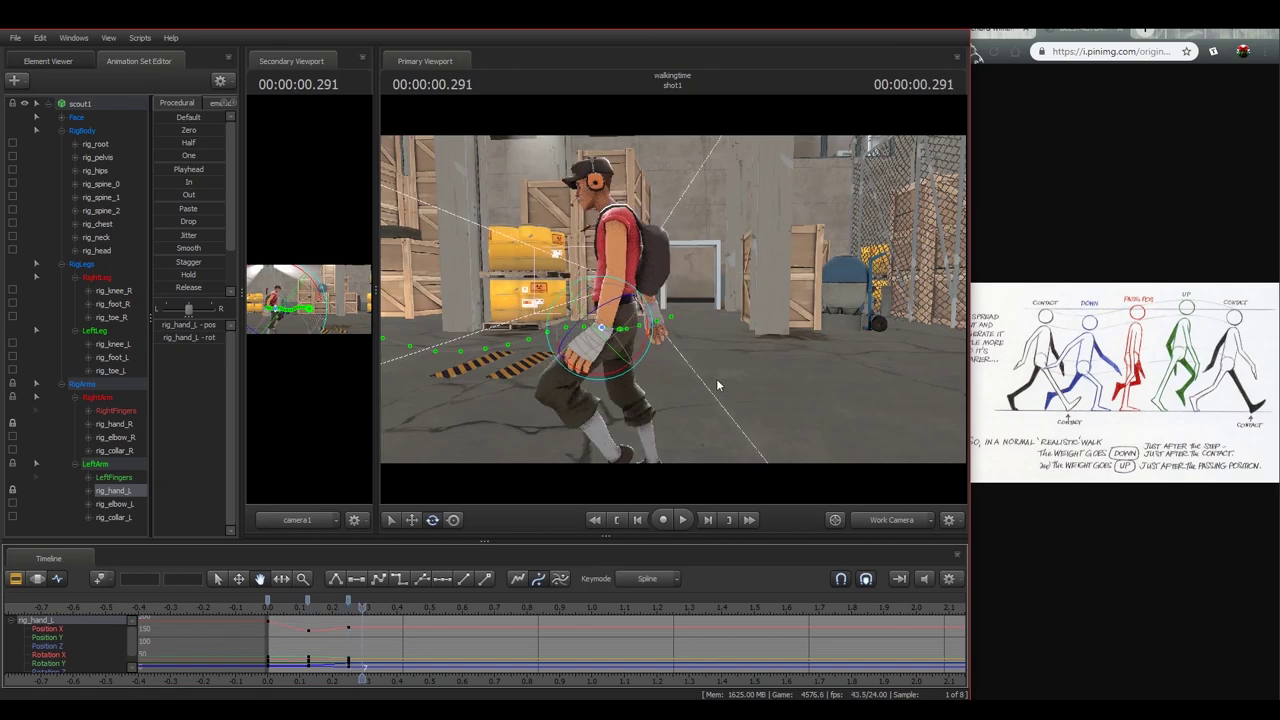
drag(717, 381, 740, 342)
key(w)
drag(742, 346, 710, 319)
key(e)
key(w)
key(q)
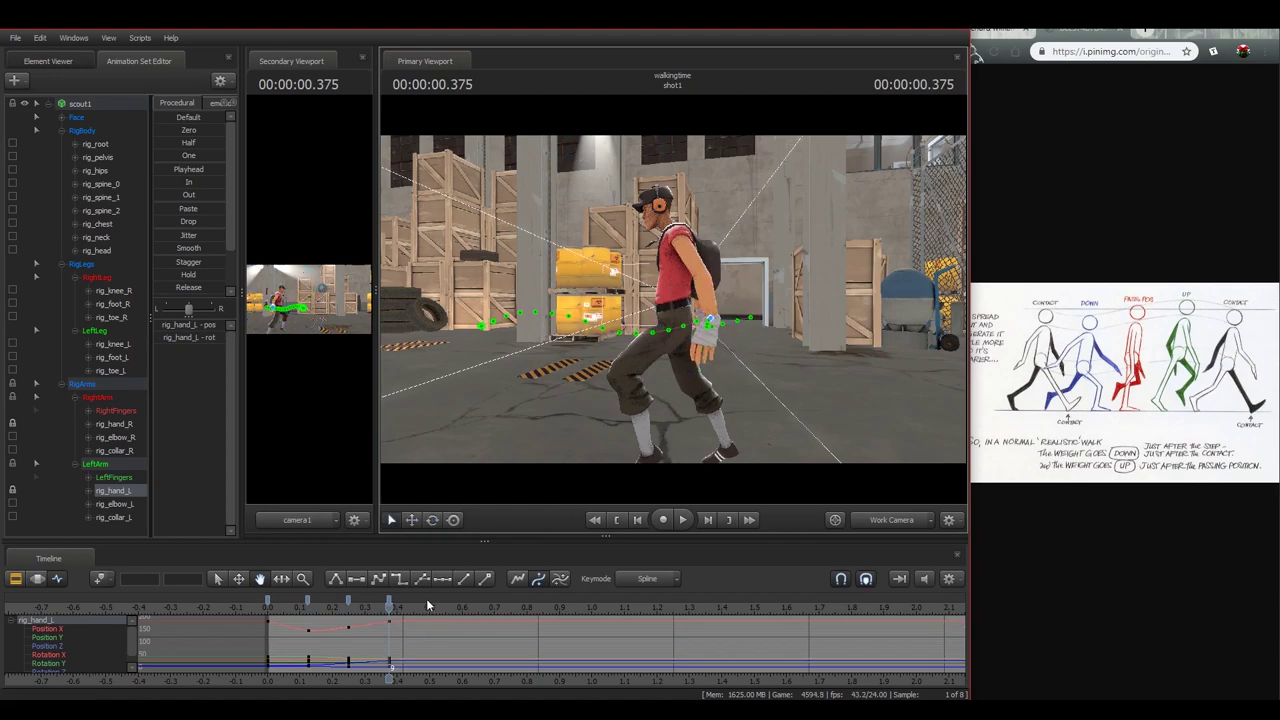
- Compare the left arm's poses at frames 12, 0 and 9 from a side view
key(Right)
key(Right)
key(Right)
drag(674, 303, 674, 303)
key(w)
drag(653, 356, 650, 356)
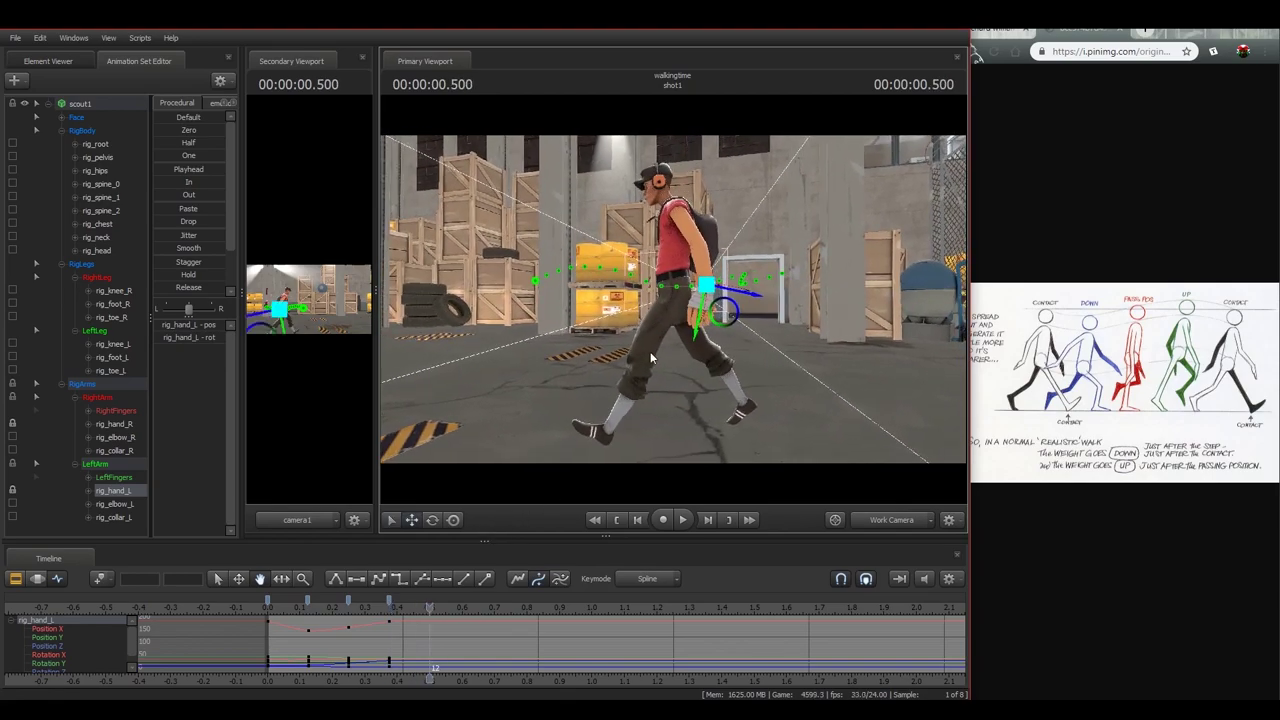
click(267, 606)
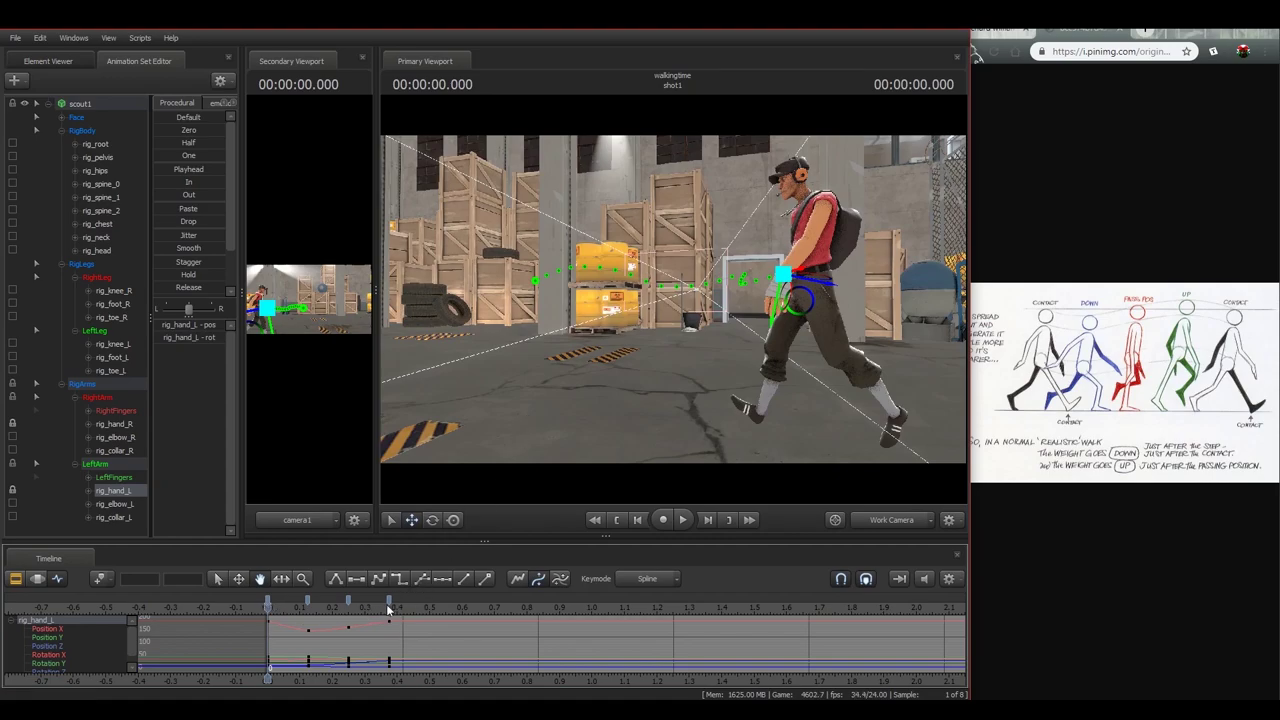
click(387, 607)
- At frame 12, move rig_hand_L farther back behind the scout's body and rotate it for the back swing
key(Right)
key(Right)
key(Right)
key(Right)
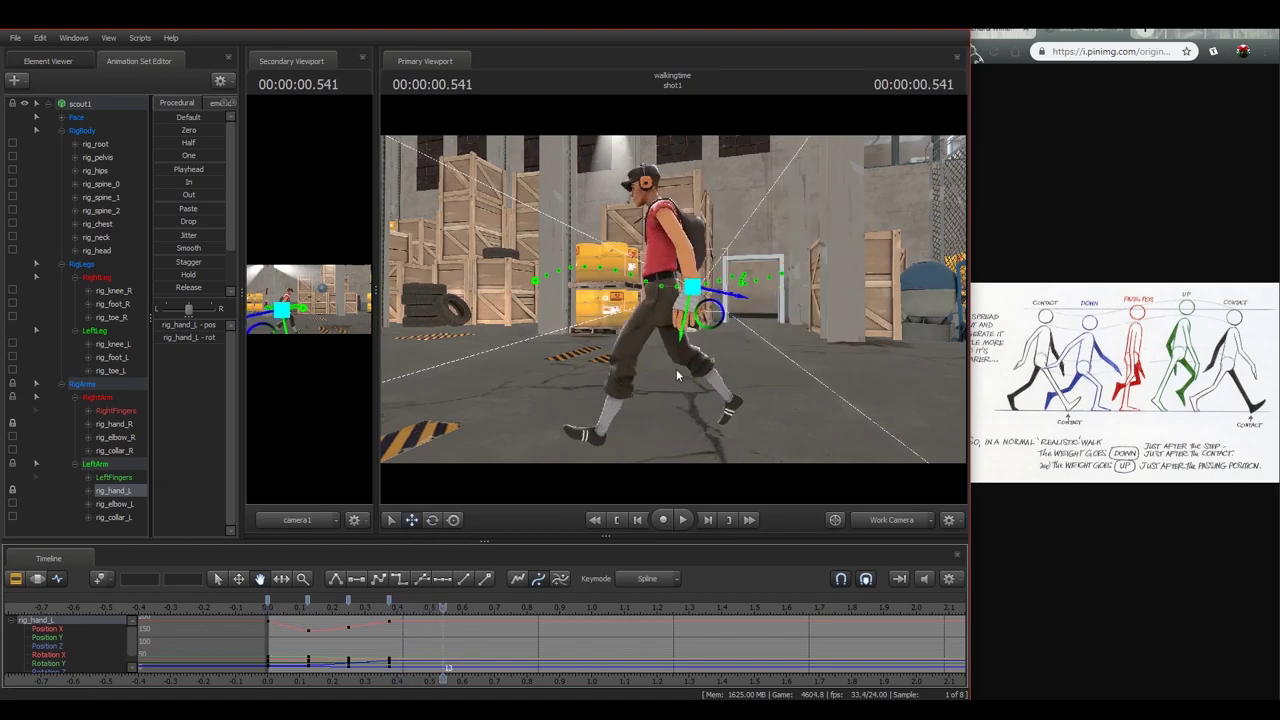
key(Left)
drag(726, 311, 756, 309)
key(e)
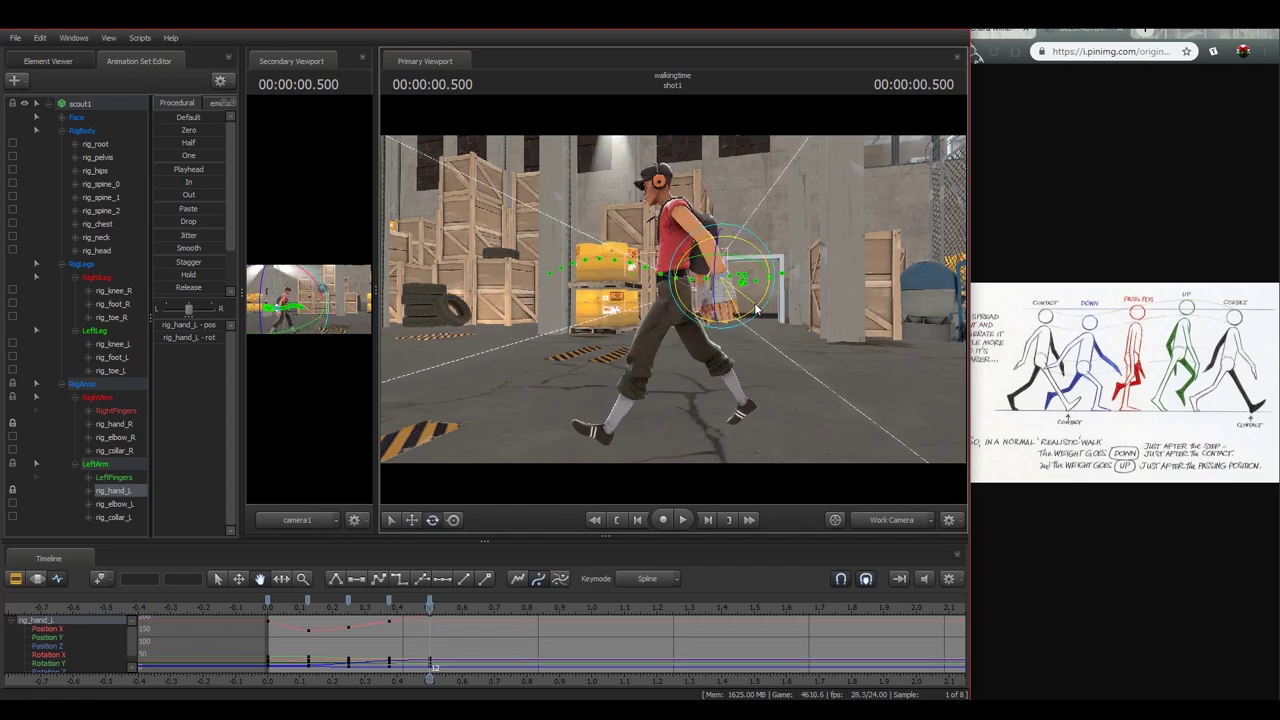
- Reposition rig_hand_L at frame 9 to smooth its path toward the back swing
click(389, 608)
drag(640, 375, 670, 384)
key(w)
drag(715, 265, 704, 267)
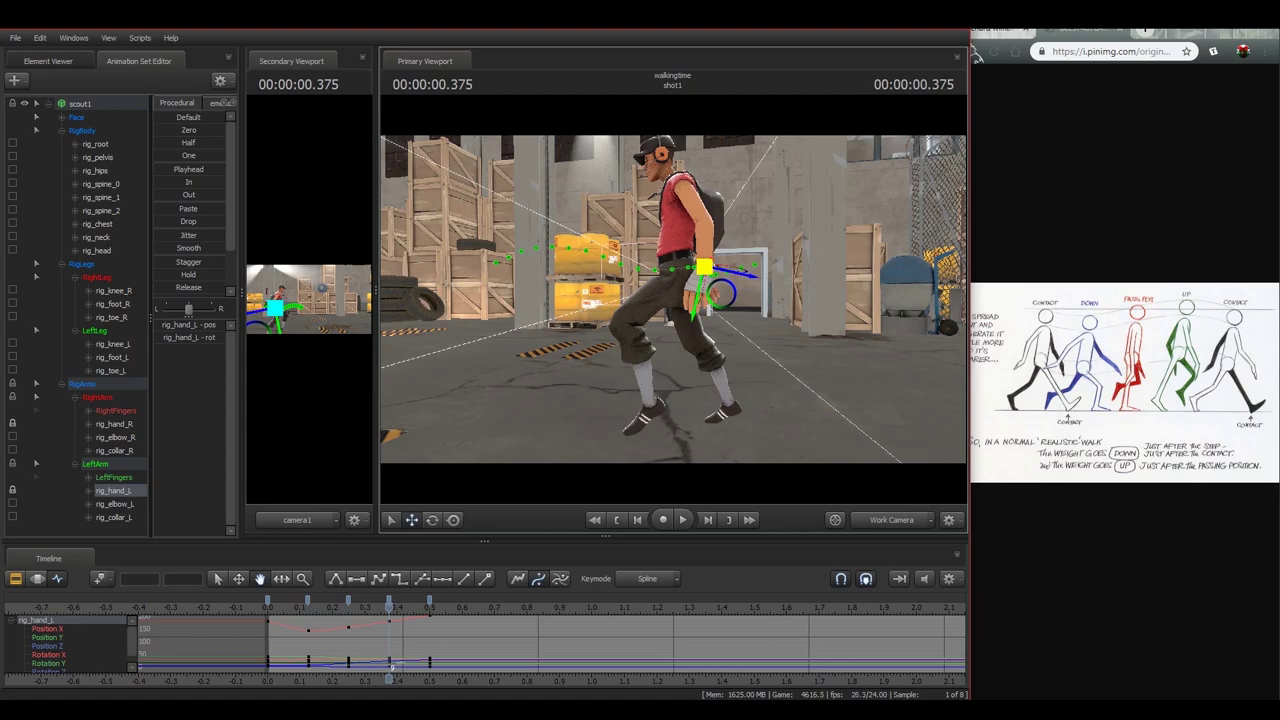
- Adjust rig_hand_L's placement at frame 6 to fit the arm's swing path
click(347, 617)
drag(710, 268, 687, 266)
key(e)
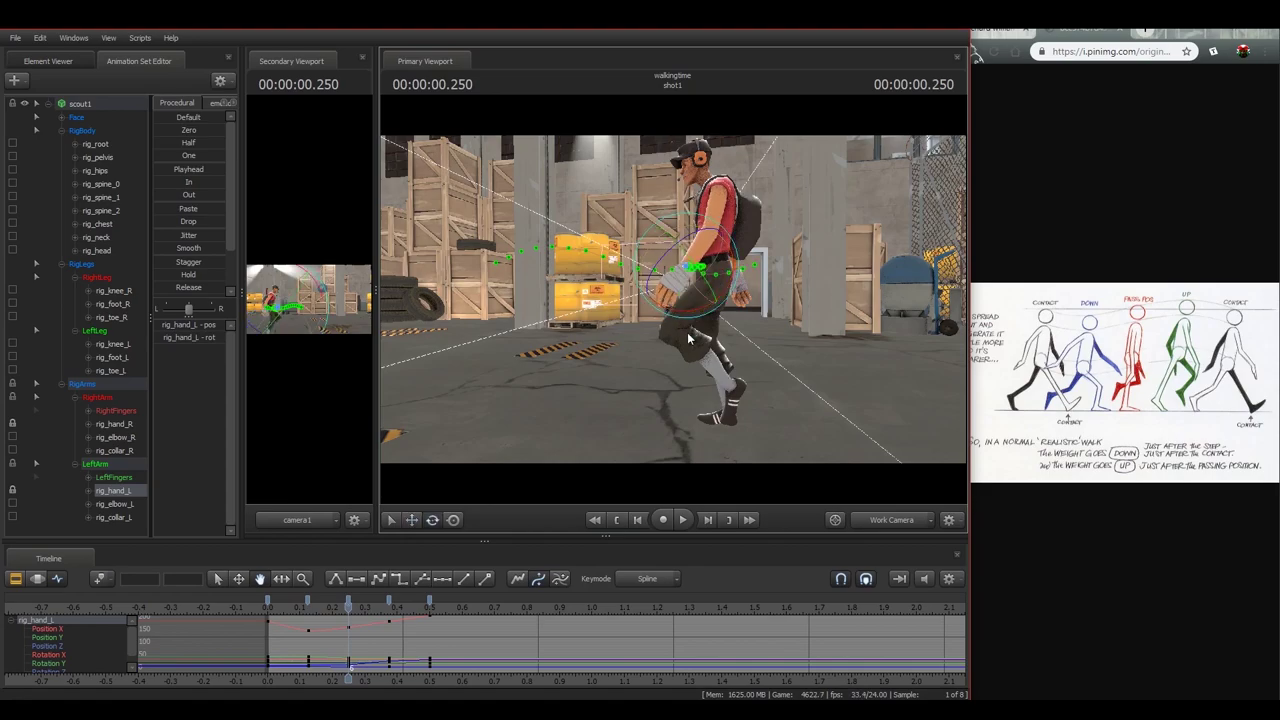
- Play and scrub frames 0 to 9, and nudge rig_hand_L's position and rotation at frame 9
key(space)
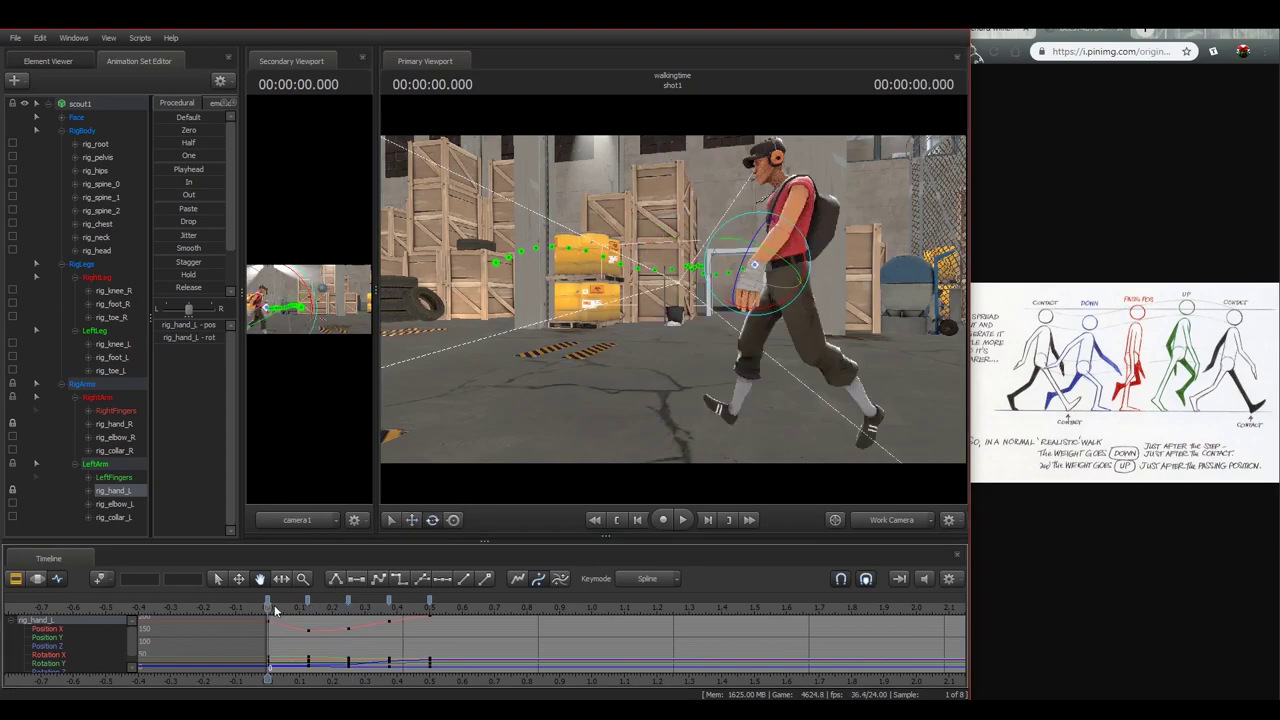
drag(275, 611, 388, 612)
key(w)
click(801, 263)
key(w)
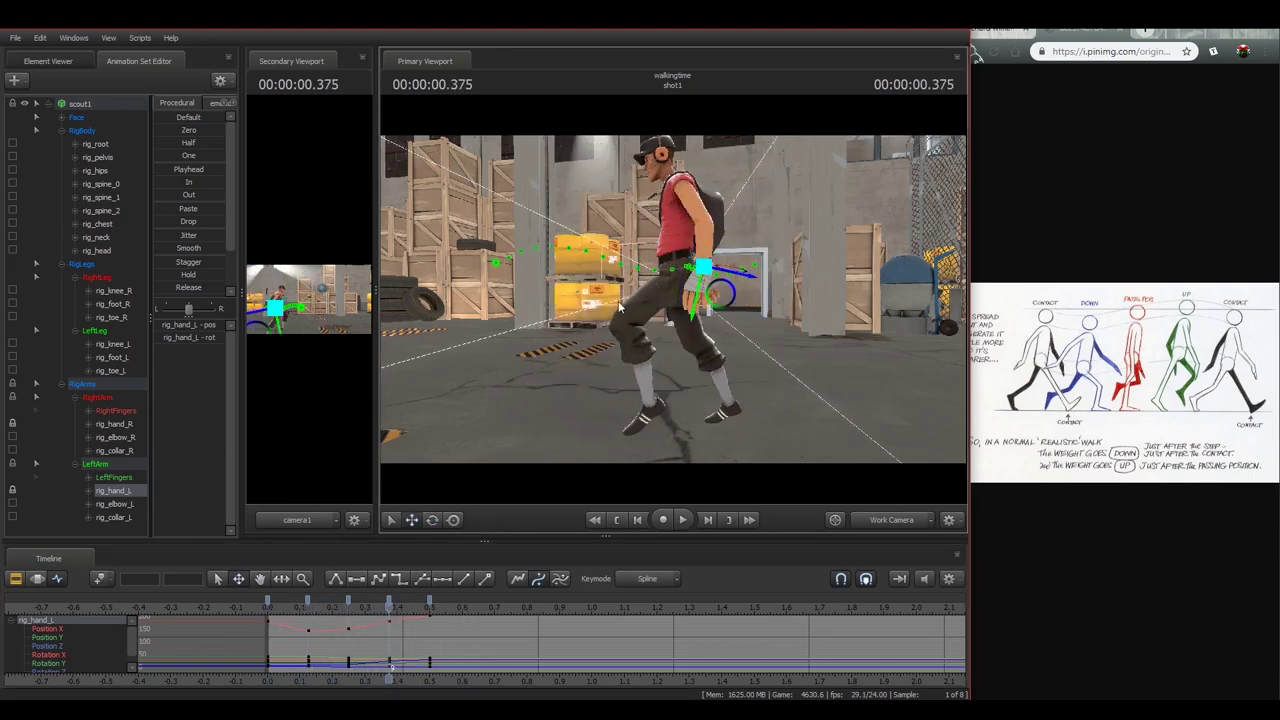
drag(705, 269, 704, 268)
key(e)
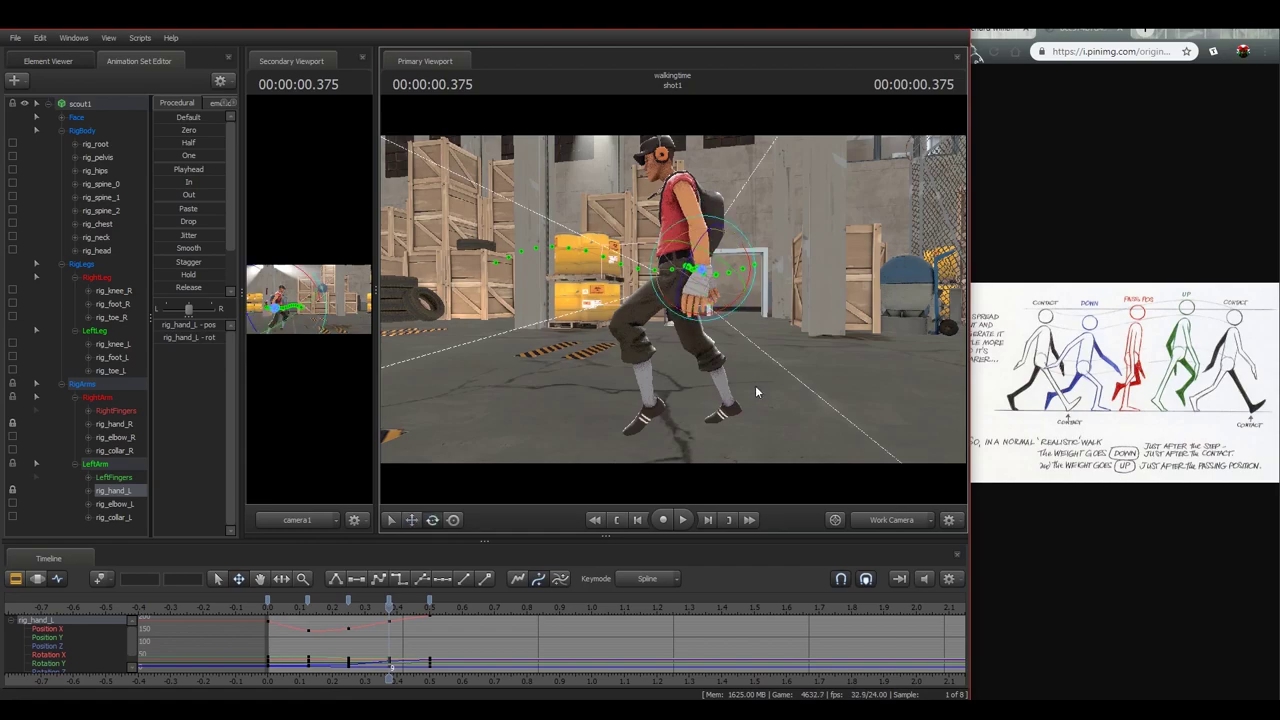
- Step through the left arm's poses at frames 12, 0, 3 and 6 to check the swing
key(Right)
key(Right)
key(Right)
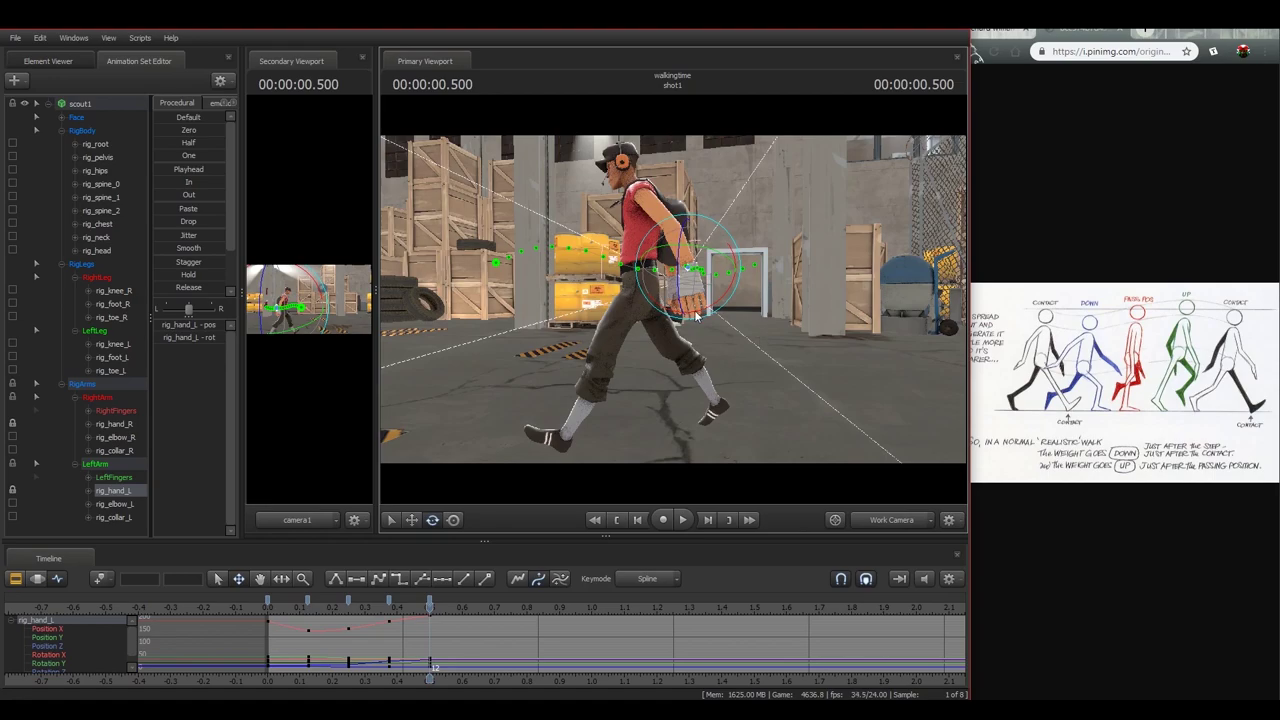
click(270, 605)
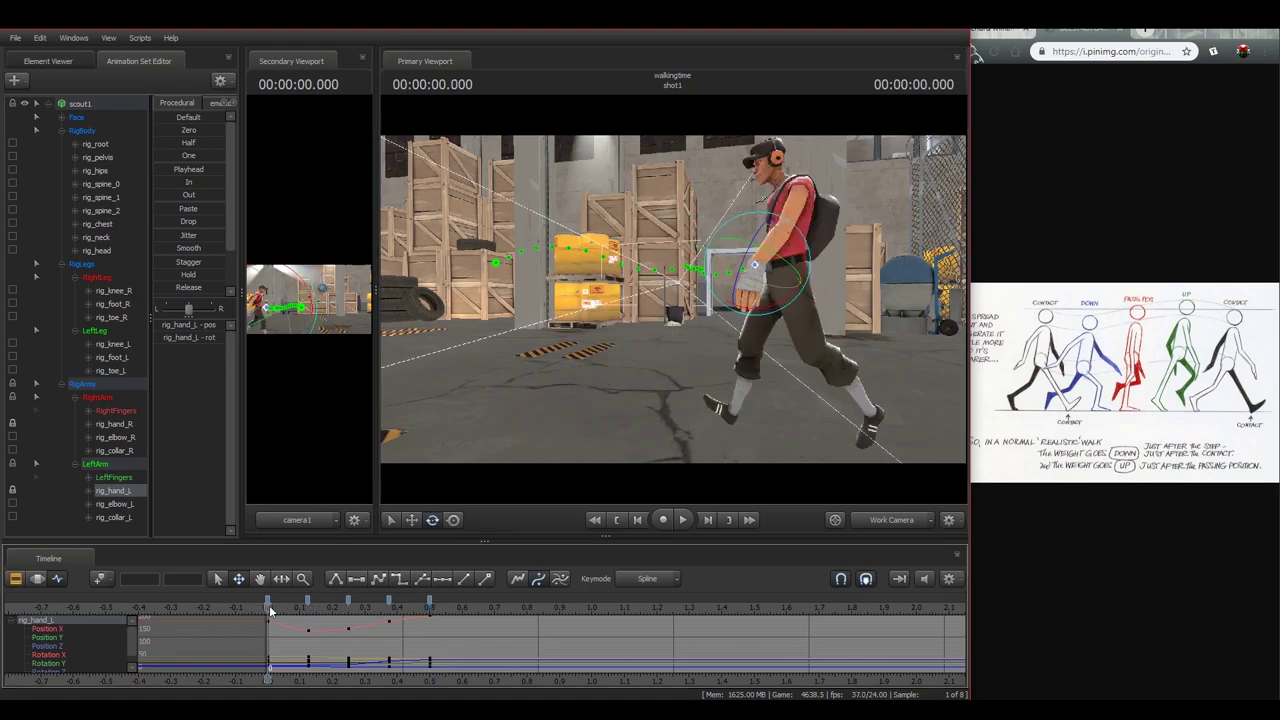
key(Right)
key(Right)
key(Right)
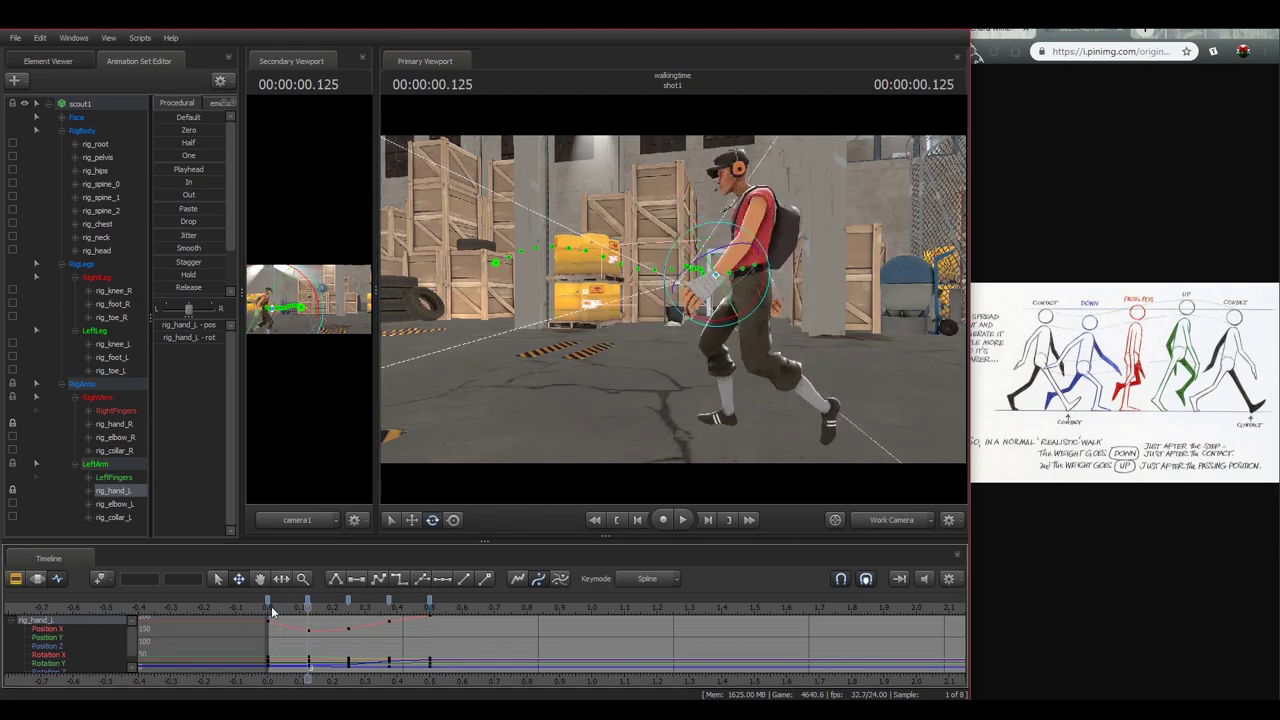
key(Right)
key(Right)
key(Right)
key(Right)
key(Left)
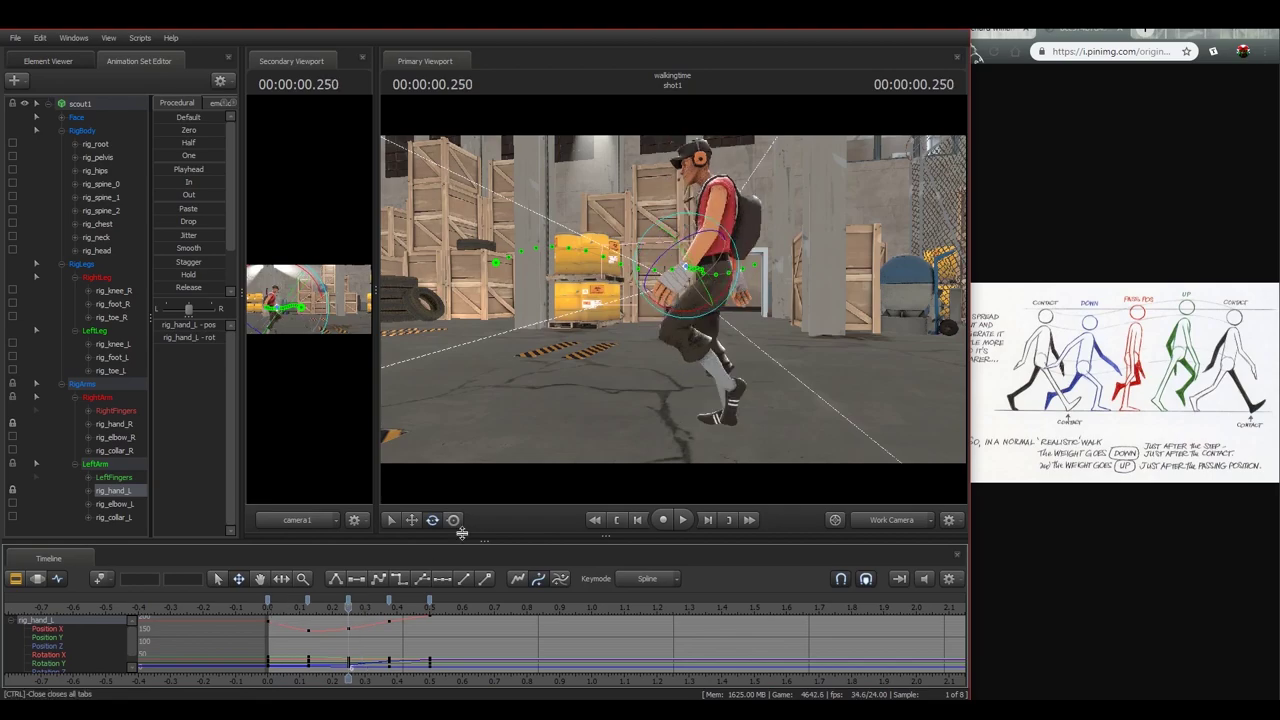
- Nudge rig_hand_L's position at frame 6 and check the following frames
key(w)
drag(691, 287, 700, 296)
key(Right)
key(Right)
key(Right)
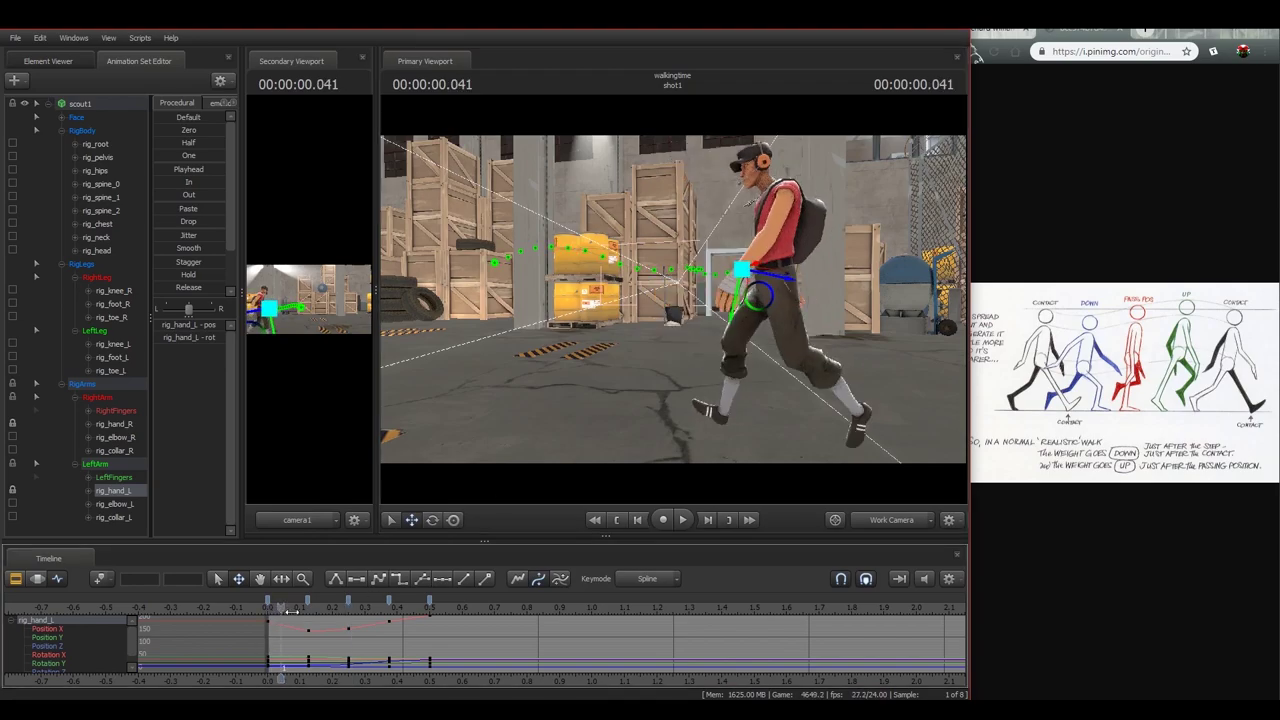
- Scrub the left arm's swing across frames 0 to 12, and reposition rig_hand_L at frame 15
click(352, 613)
drag(698, 298, 744, 346)
click(385, 611)
drag(268, 607, 430, 626)
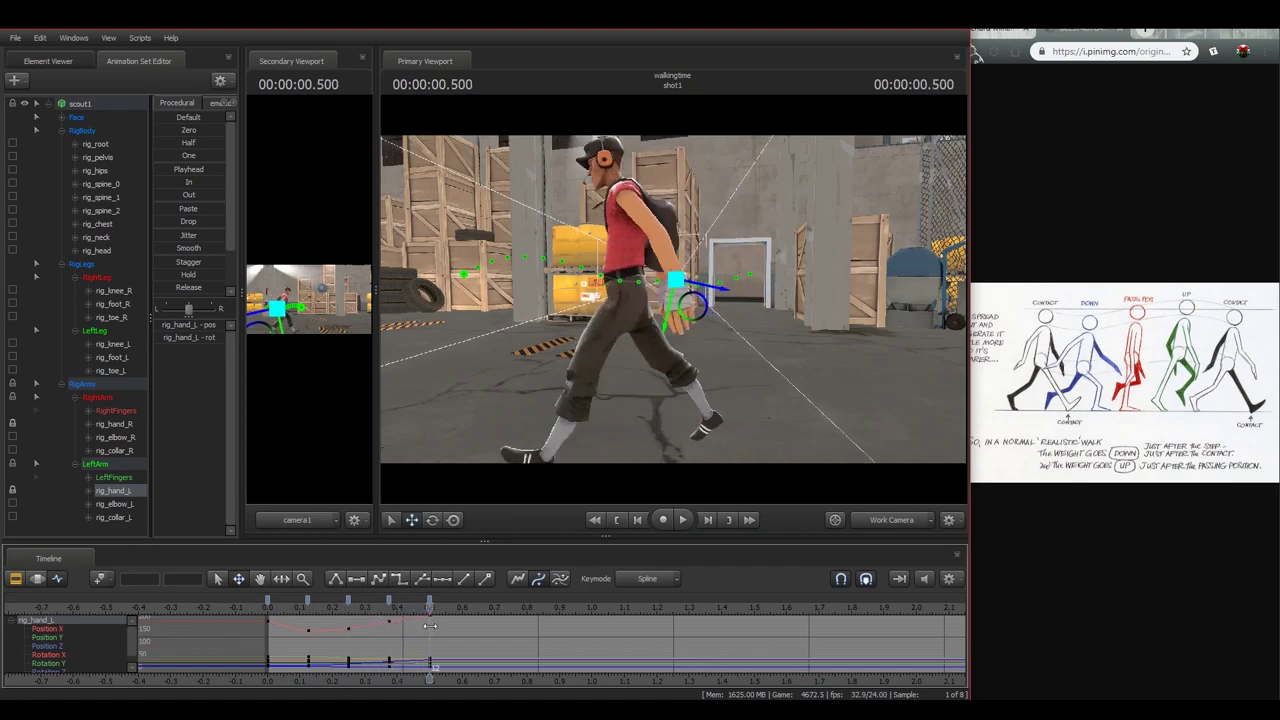
drag(430, 626, 467, 628)
mouse_move(672, 304)
mouse_down()
mouse_move(684, 308)
mouse_move(672, 304)
mouse_up()
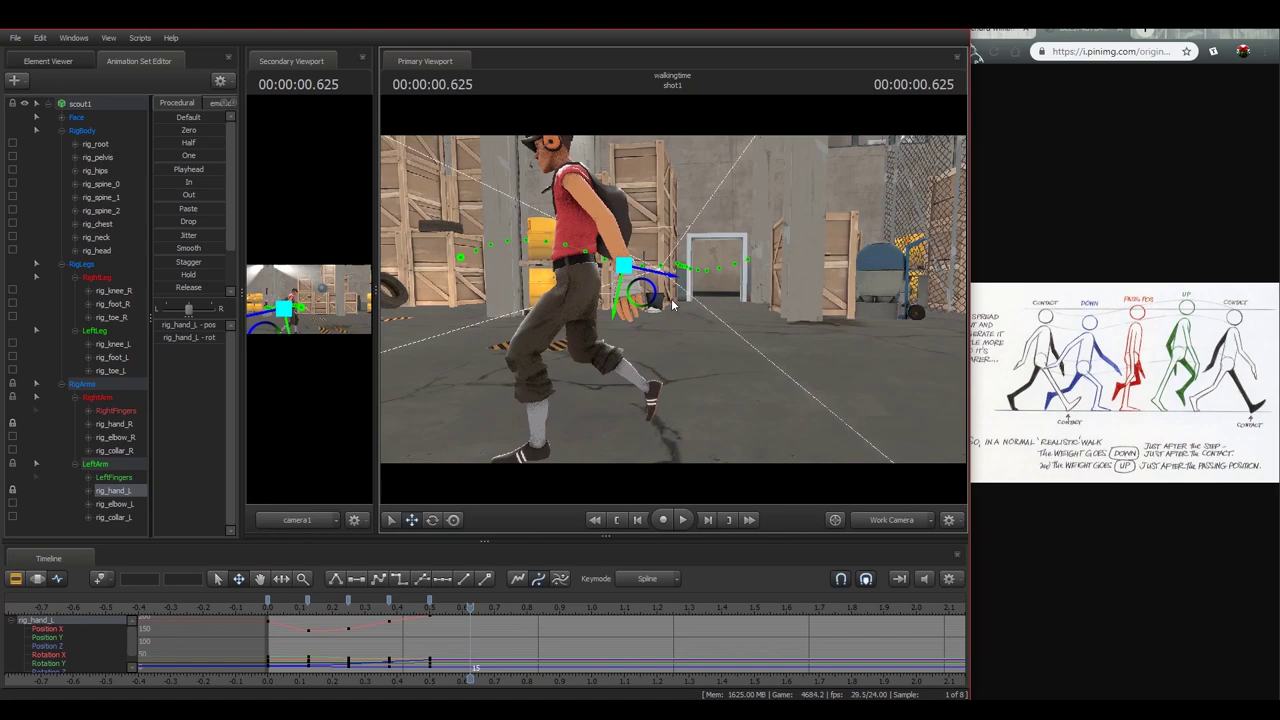
drag(737, 322, 694, 326)
drag(751, 277, 745, 274)
- Rotate rig_hand_L and refine its position at frame 15
key(e)
mouse_move(725, 316)
mouse_down()
mouse_move(753, 316)
mouse_move(719, 312)
mouse_up()
key(w)
key(e)
key(w)
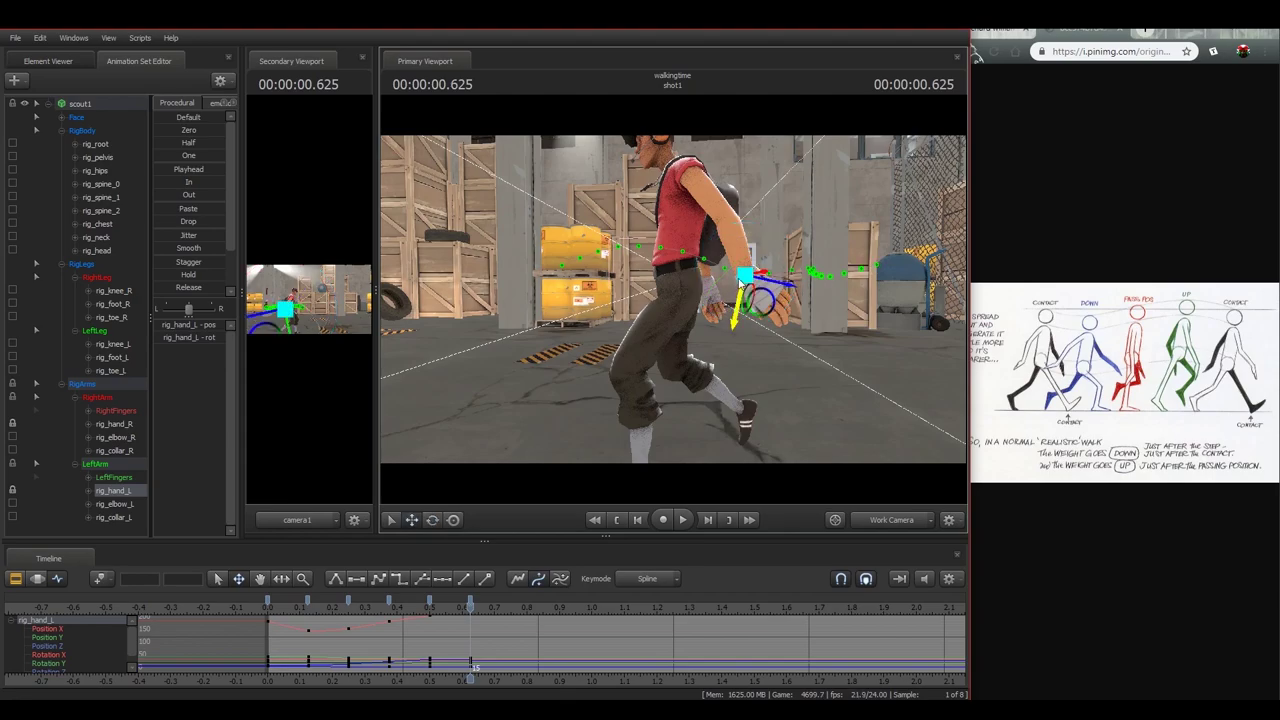
drag(659, 321, 659, 321)
key(s)
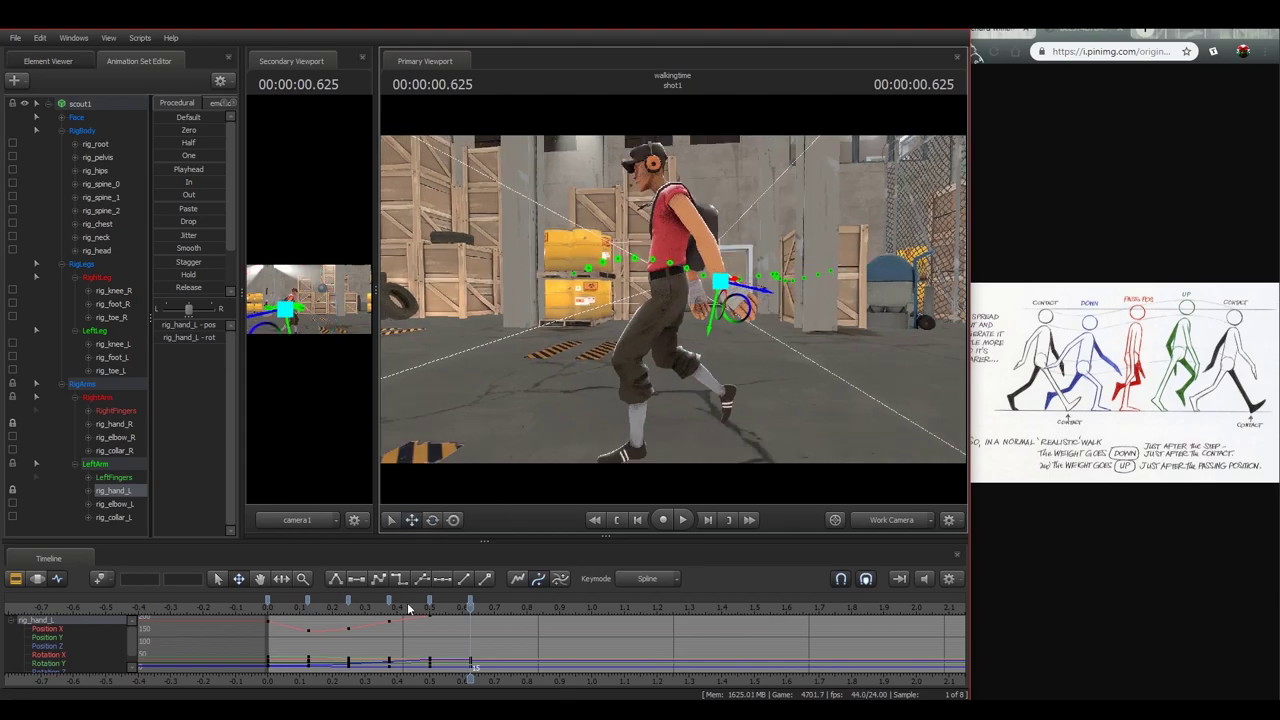
- Play back the arm swing from frame 0, and key rig_hand_L's position and rotation at frame 18
drag(385, 615, 270, 610)
key(space)
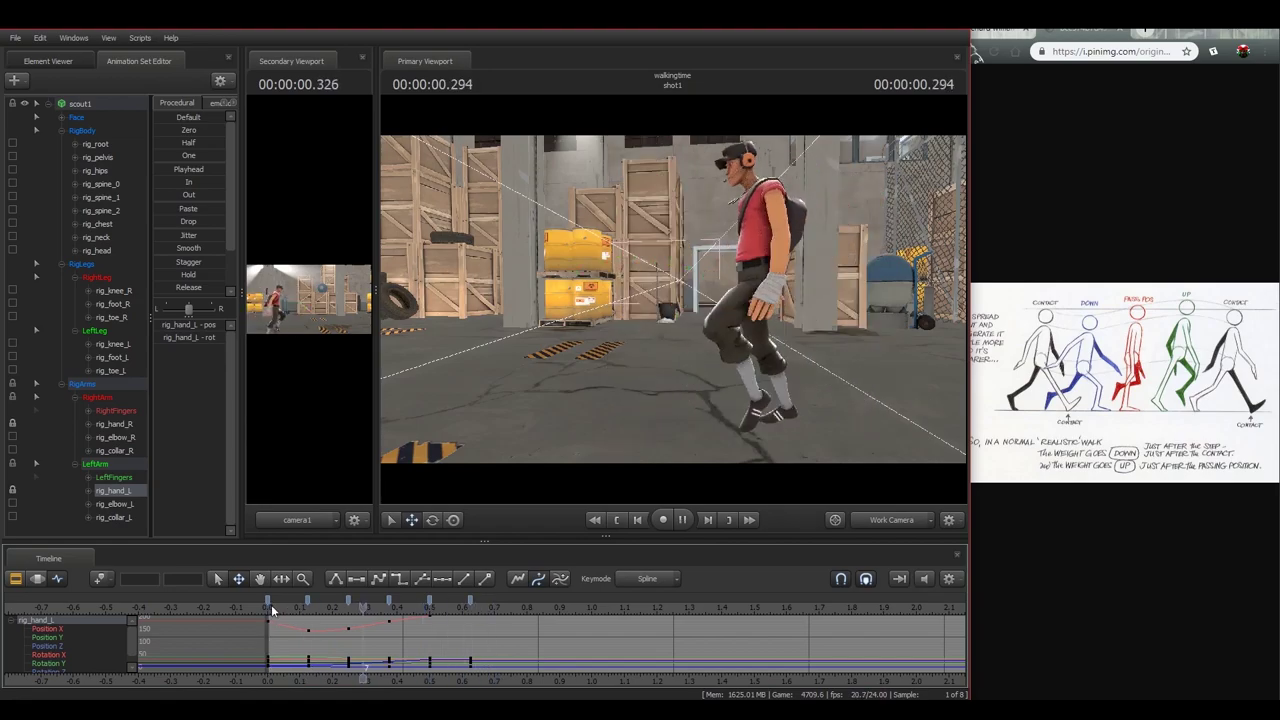
key(space)
drag(389, 614, 473, 619)
mouse_move(749, 337)
mouse_down()
mouse_move(765, 337)
mouse_move(715, 335)
mouse_move(745, 335)
mouse_up()
key(Right)
key(Right)
key(Right)
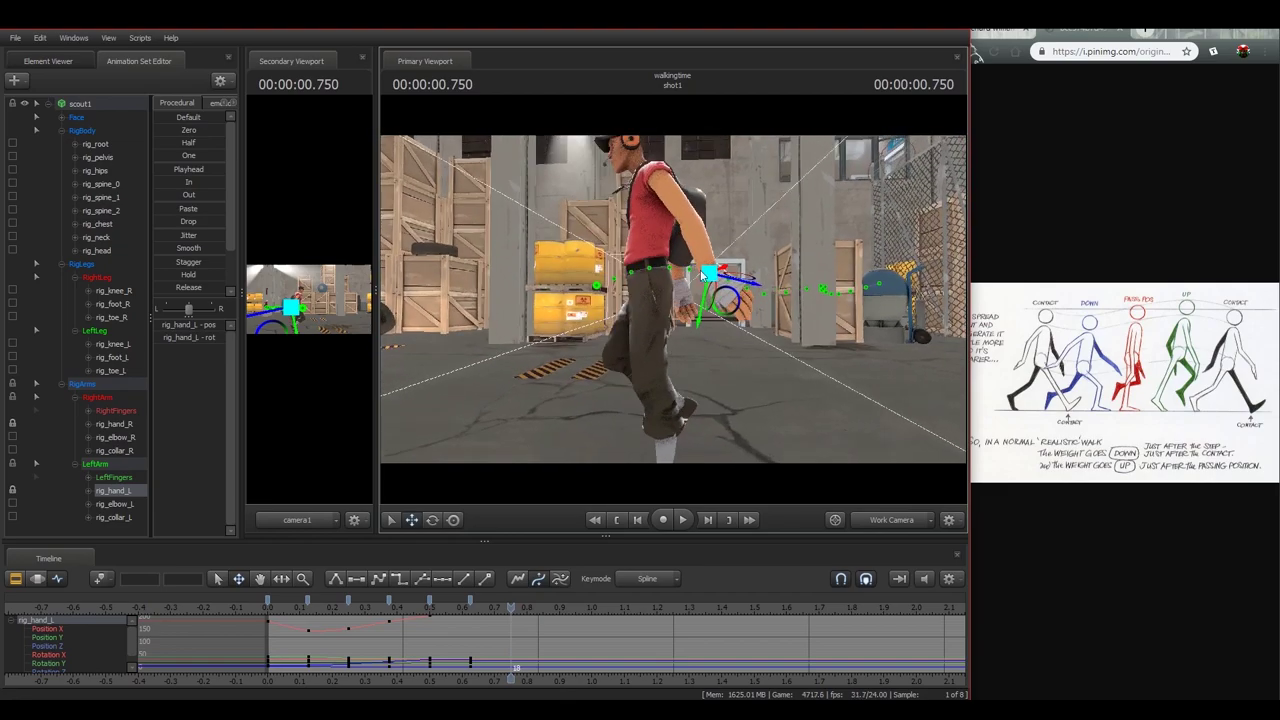
drag(703, 273, 662, 288)
key(e)
key(w)
drag(664, 335, 703, 318)
- Scrub frames 0 to 18, and key rig_hand_L's forward-swinging position and rotation at frame 21
drag(272, 610, 512, 625)
key(Right)
key(Right)
key(Right)
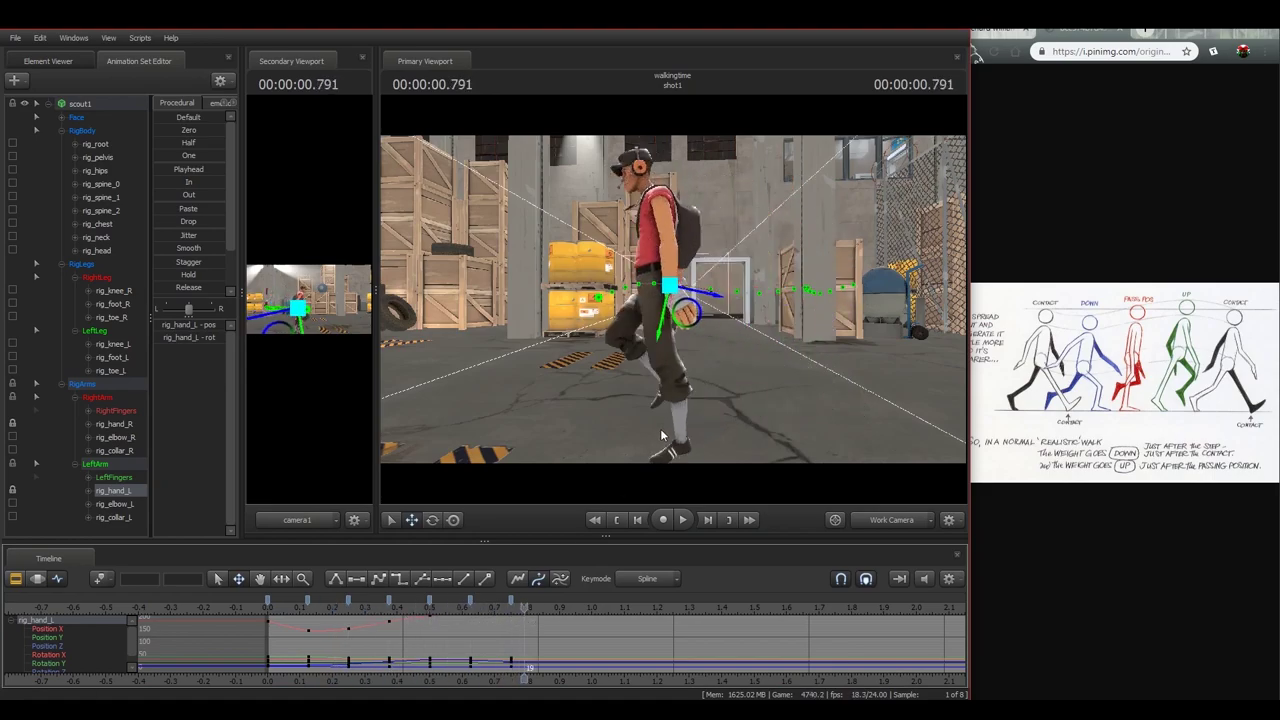
mouse_move(662, 310)
mouse_down()
mouse_move(617, 307)
mouse_move(711, 337)
mouse_move(764, 335)
mouse_move(780, 308)
mouse_move(640, 316)
mouse_up()
key(e)
key(w)
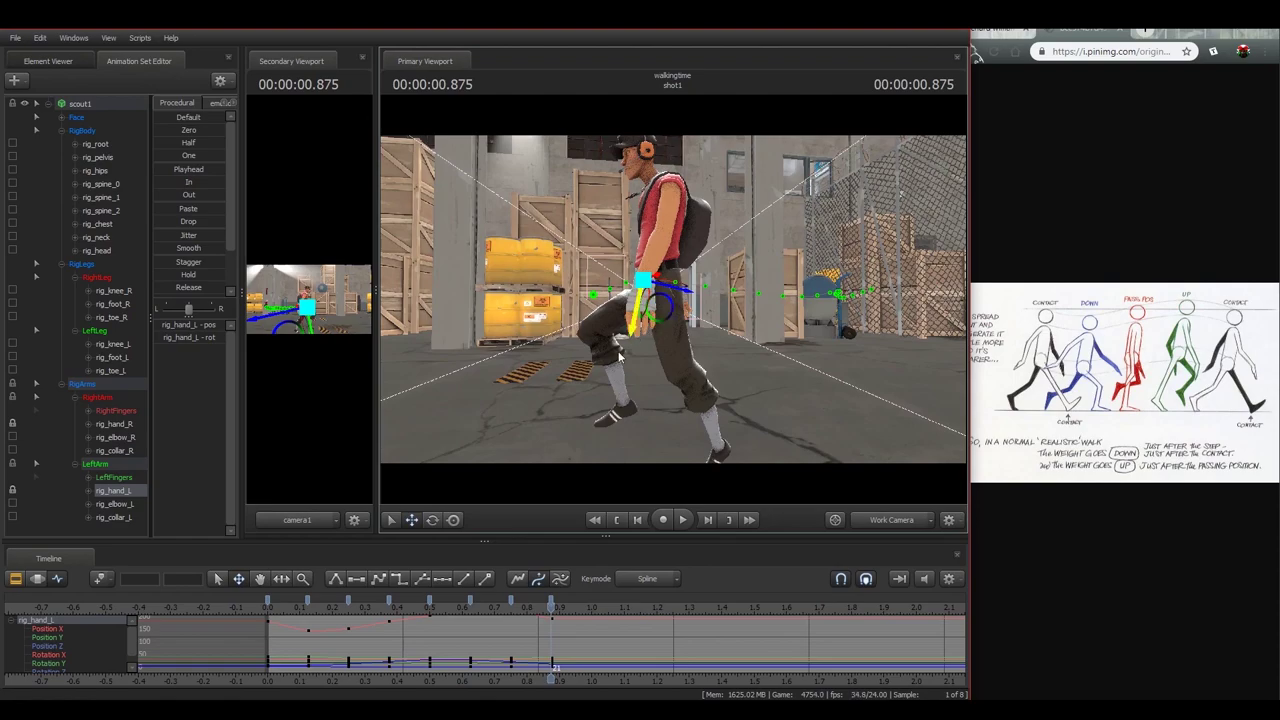
- Scrub the swing up to frame 21, and copy rig_hand_L's frame 0 key to frame 24
drag(268, 614, 545, 621)
mouse_move(676, 299)
alt+mouse_down()
mouse_move(720, 300)
mouse_move(673, 299)
mouse_move(689, 310)
alt+mouse_up()
key(Right)
key(Right)
key(Right)
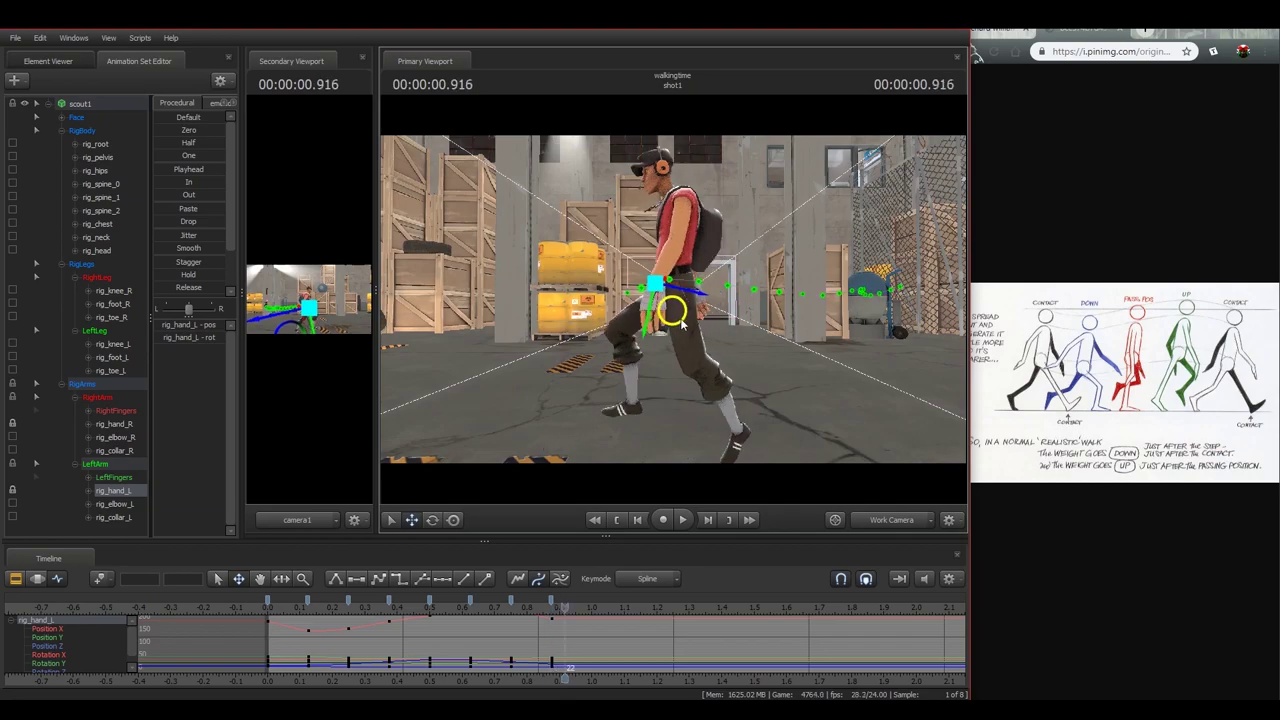
click(268, 599)
key(ctrl+v)
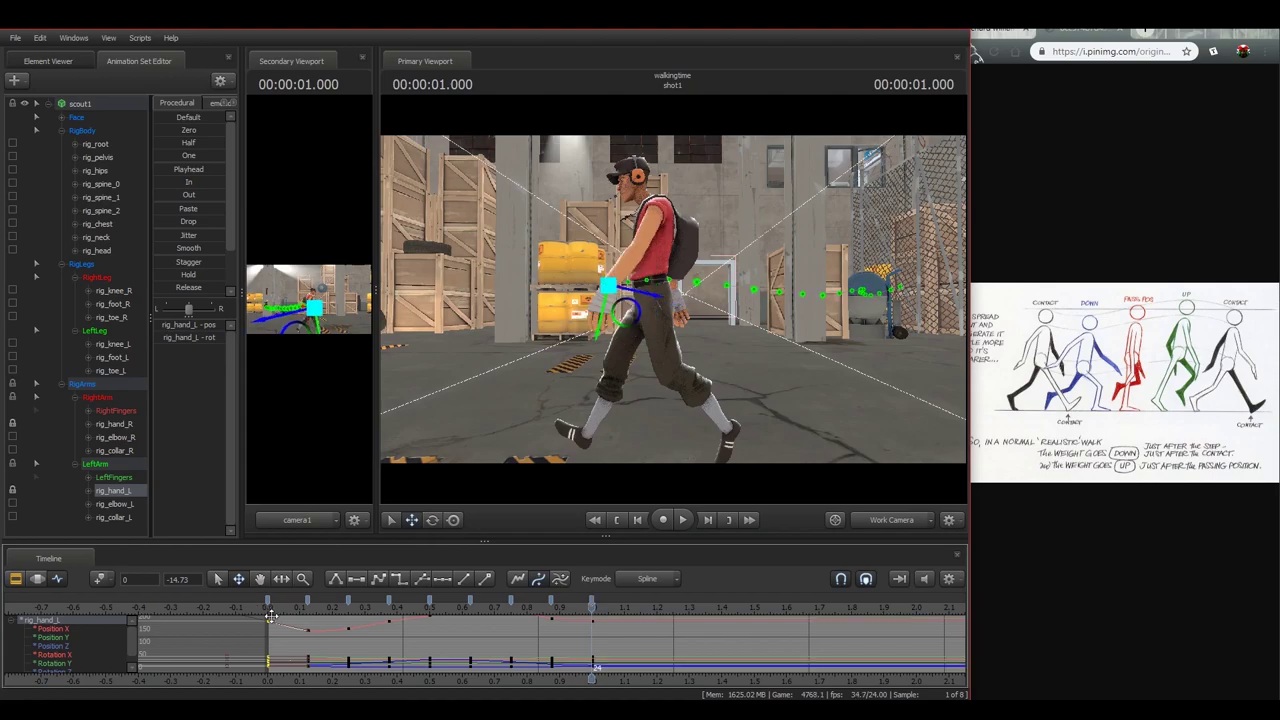
drag(565, 437, 672, 320)
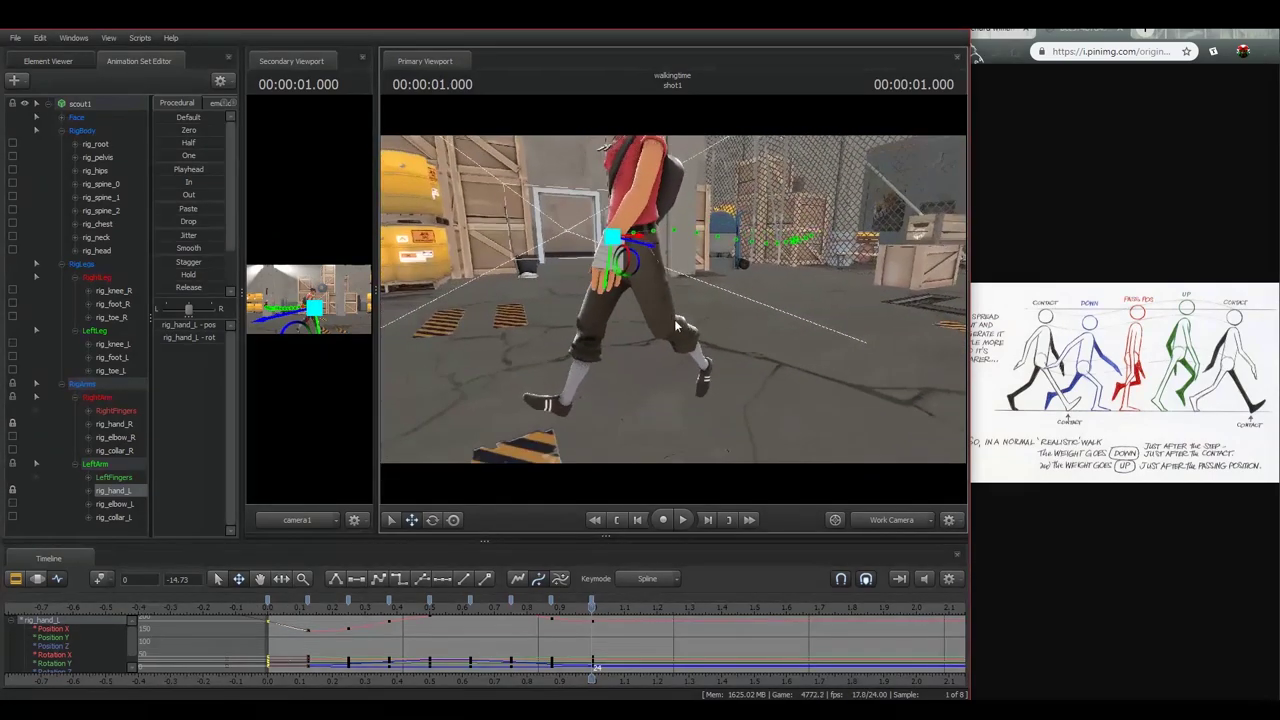
- Try to duplicate rig_foot_L's keys from frames 0 to 24 at frame 24, and undo the paste
ctrl+click(706, 368)
drag(706, 368, 677, 296)
click(591, 602)
scroll(580, 626, down, 2)
shift+click(366, 604)
key(ctrl+v)
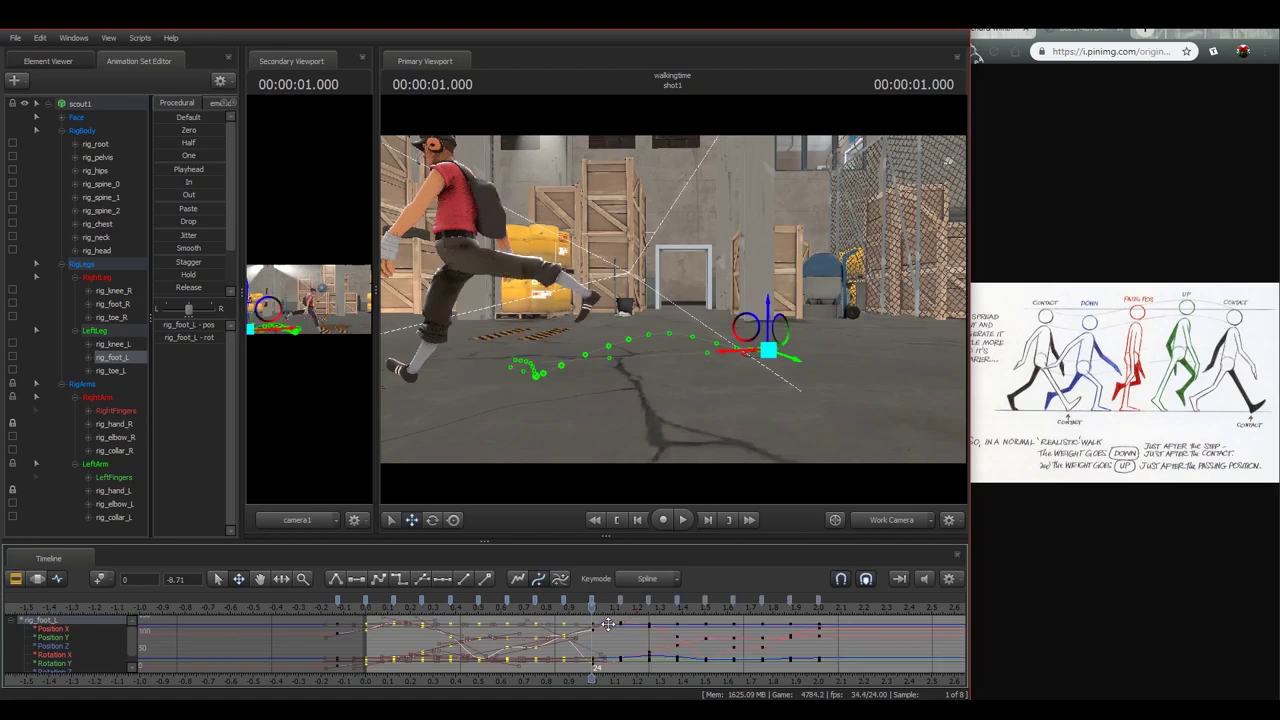
key(ctrl+z)
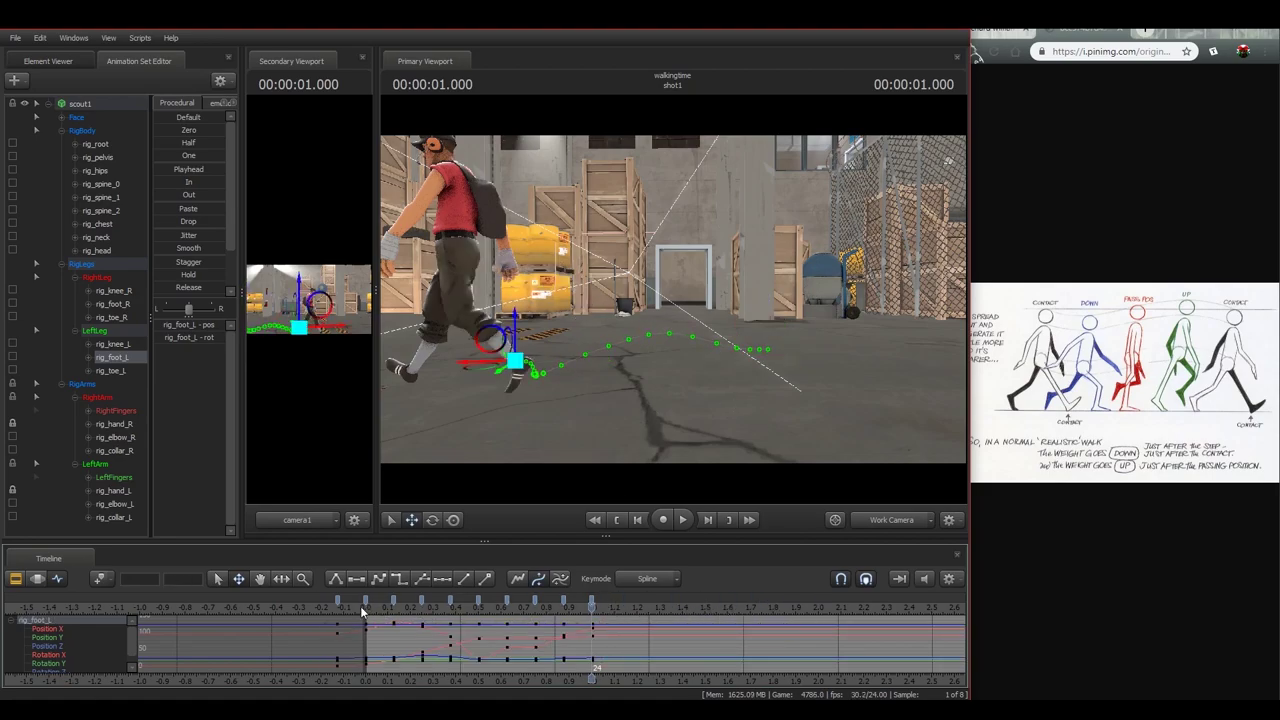
- Duplicate rig_hand_L's keys from frames 0 to 24 so a second swing cycle starts at frame 24
click(364, 610)
drag(556, 435, 566, 426)
ctrl+click(658, 295)
drag(769, 335, 674, 304)
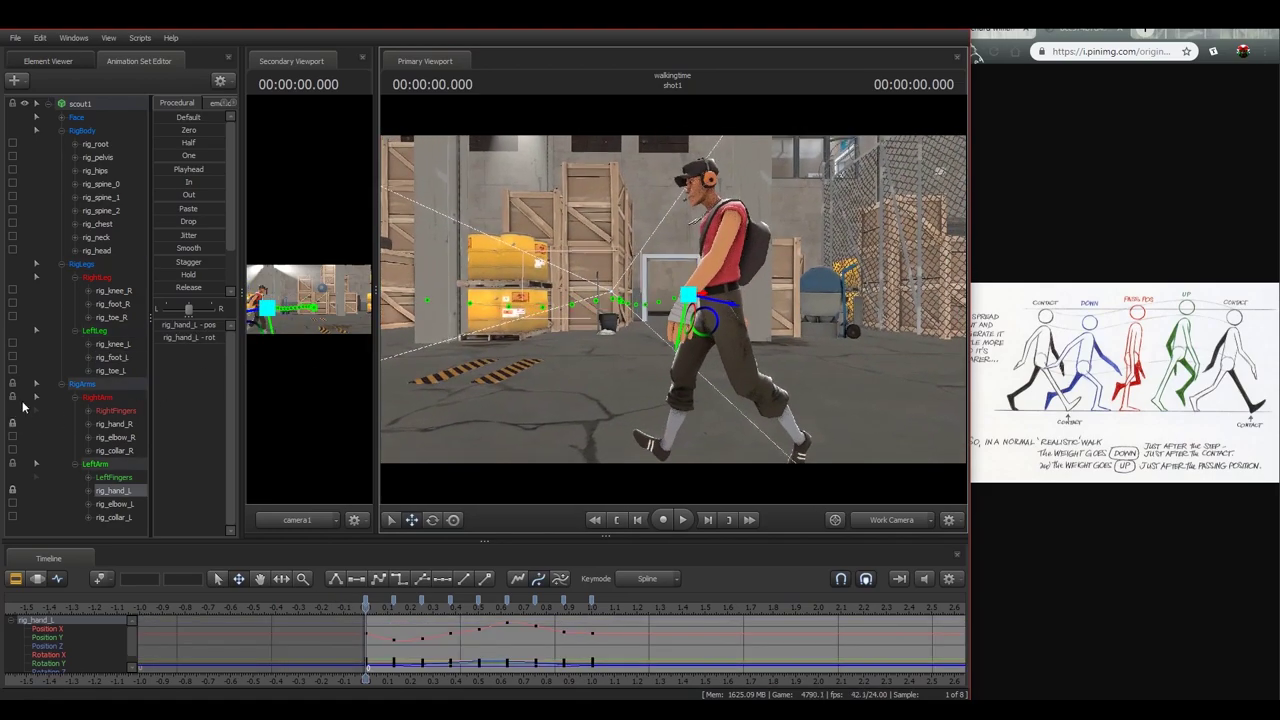
alt+drag(484, 388, 512, 424)
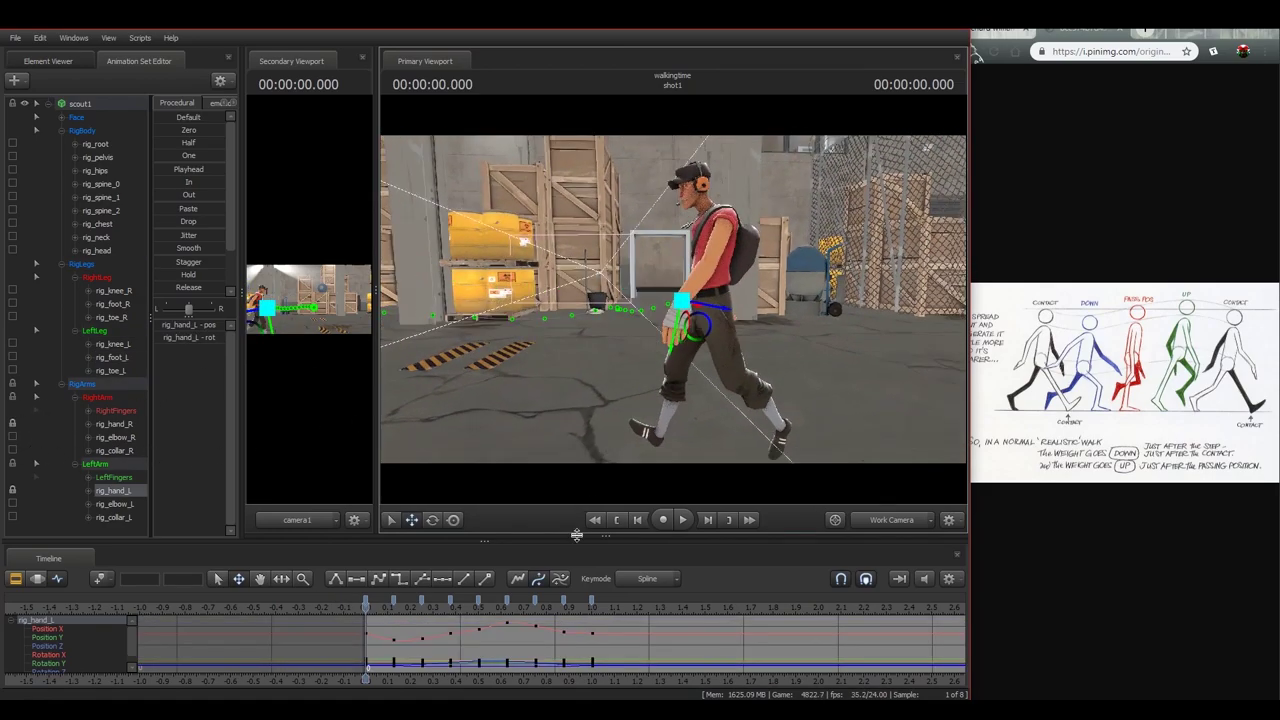
click(594, 603)
scroll(594, 603, down, 3)
shift+click(368, 601)
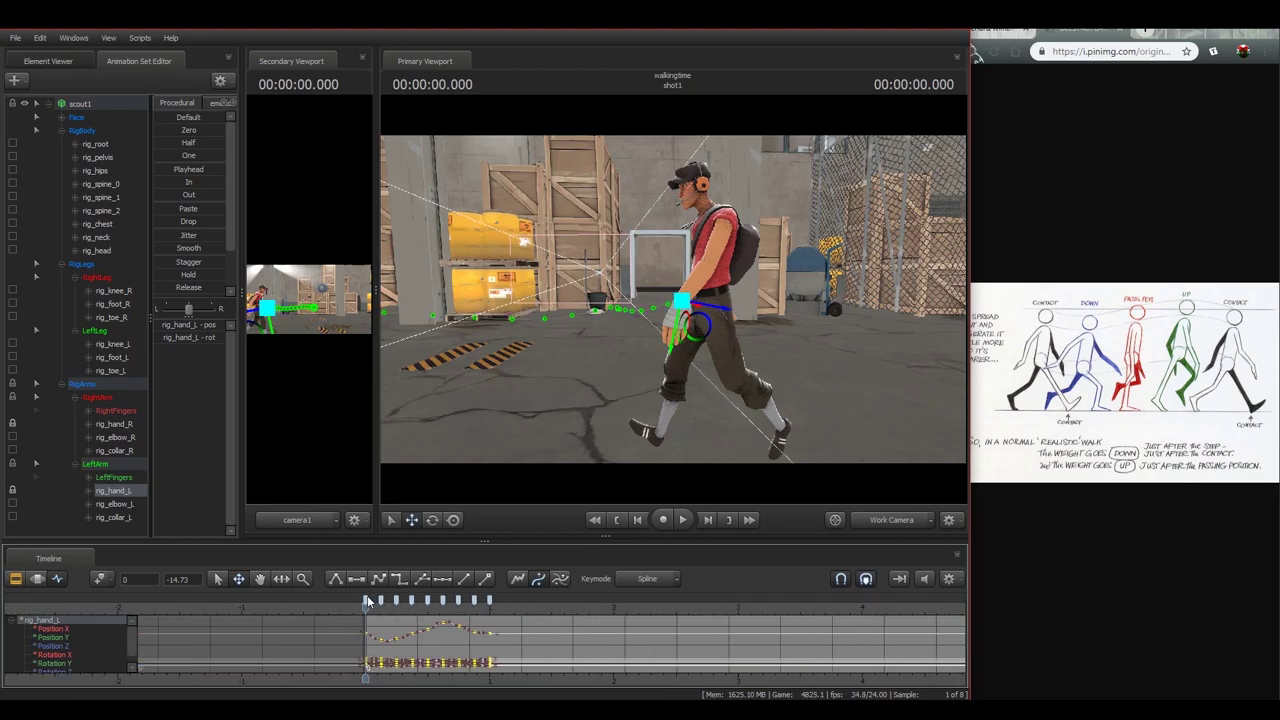
click(488, 608)
key(ctrl+v)
drag(590, 430, 675, 305)
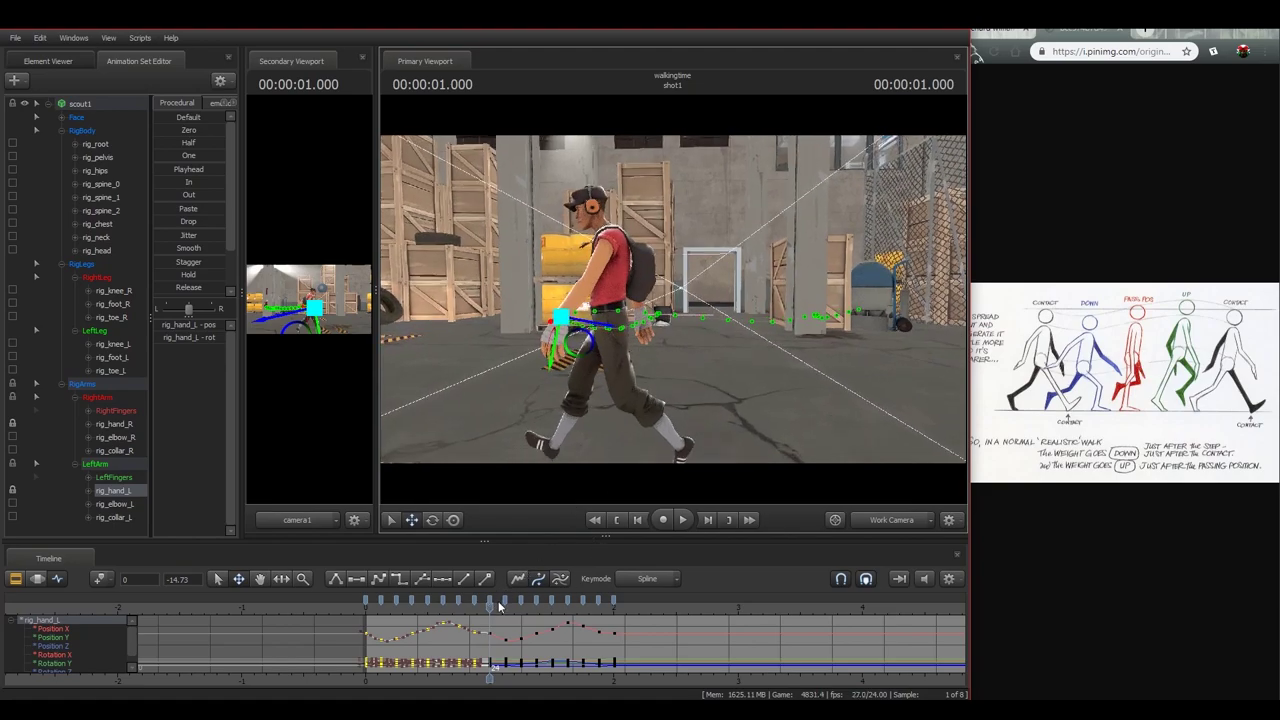
- Play and scrub the two arm swing cycles, and undo the pasted rig_hand_L keys
key(space)
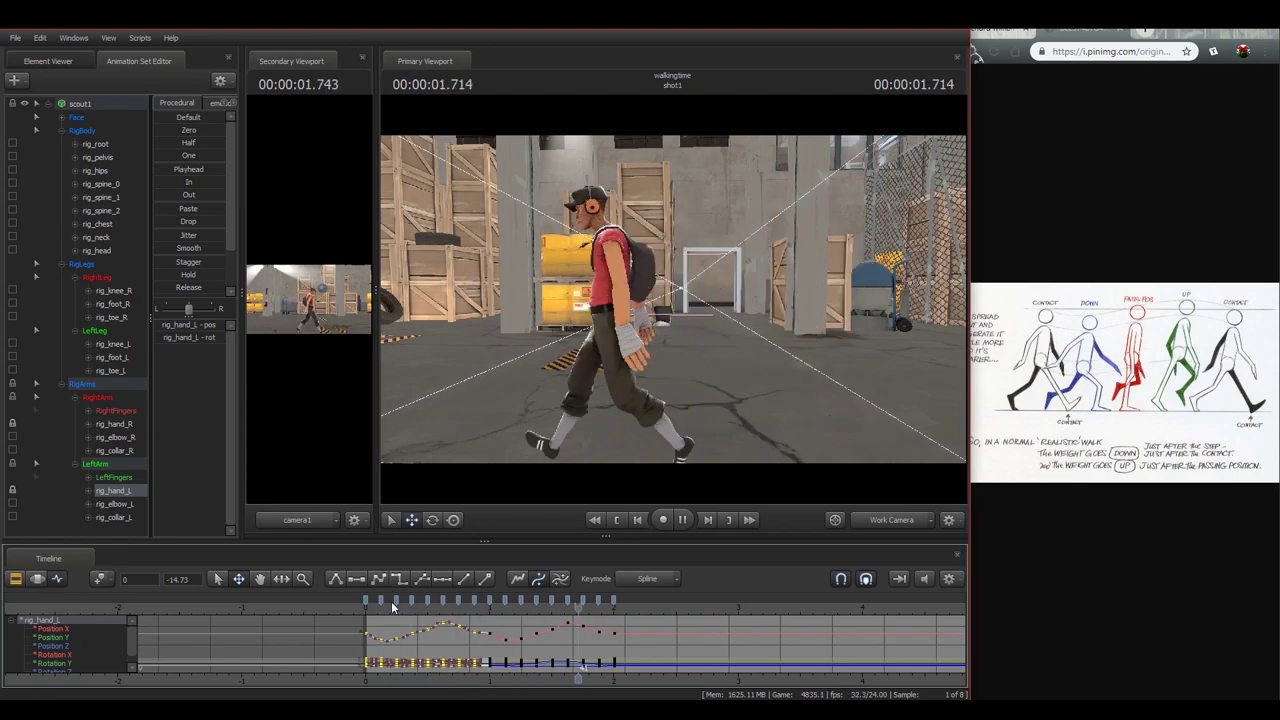
key(space)
drag(461, 620, 614, 628)
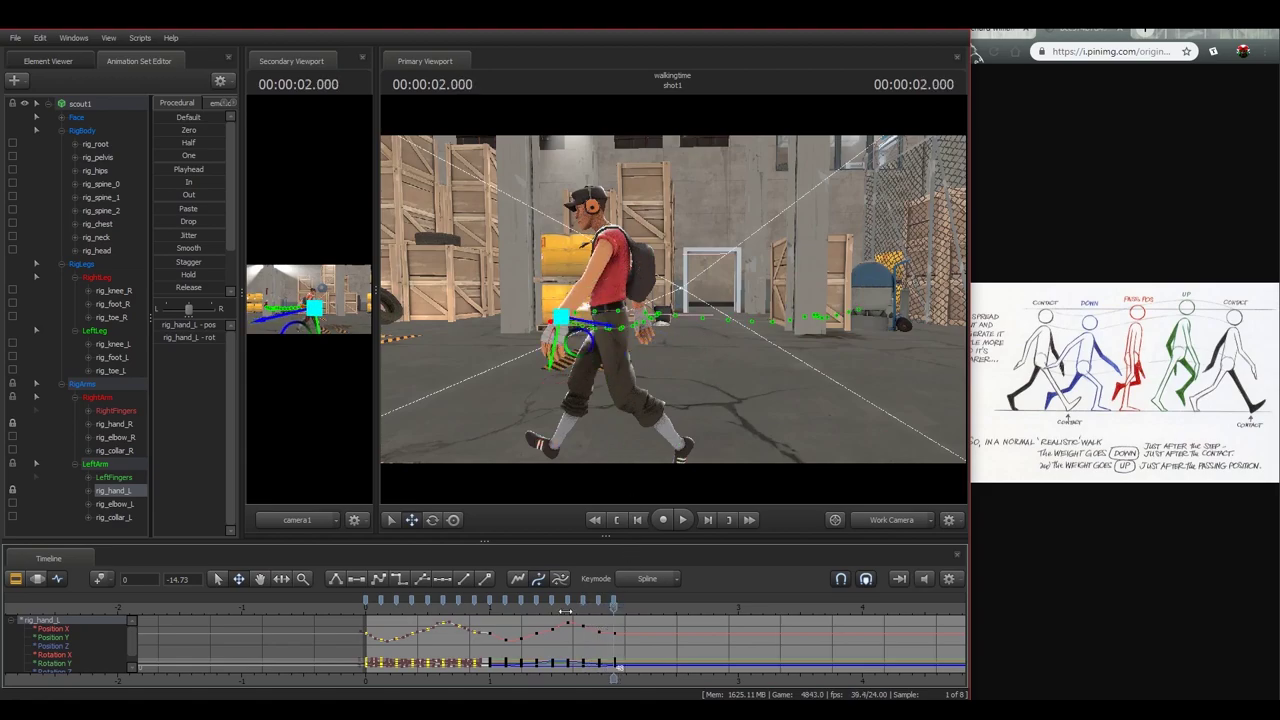
key(space)
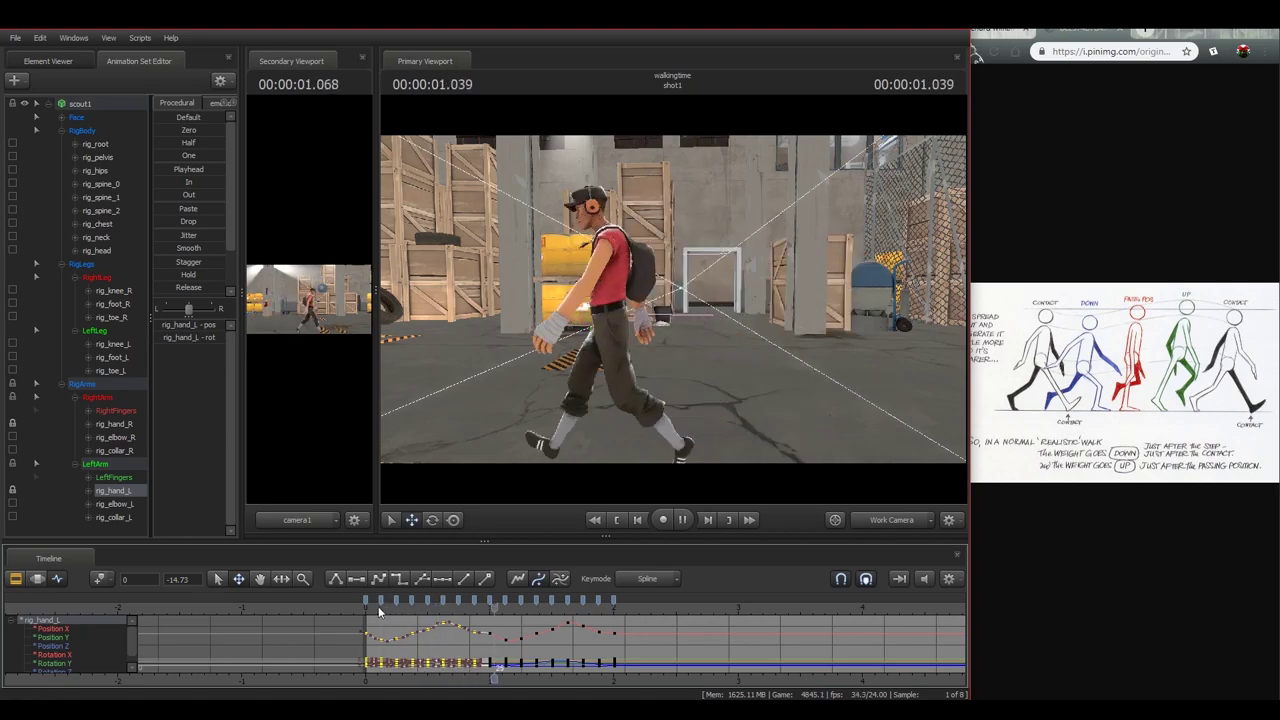
key(space)
click(375, 606)
key(ctrl+z)
key(ctrl+z)
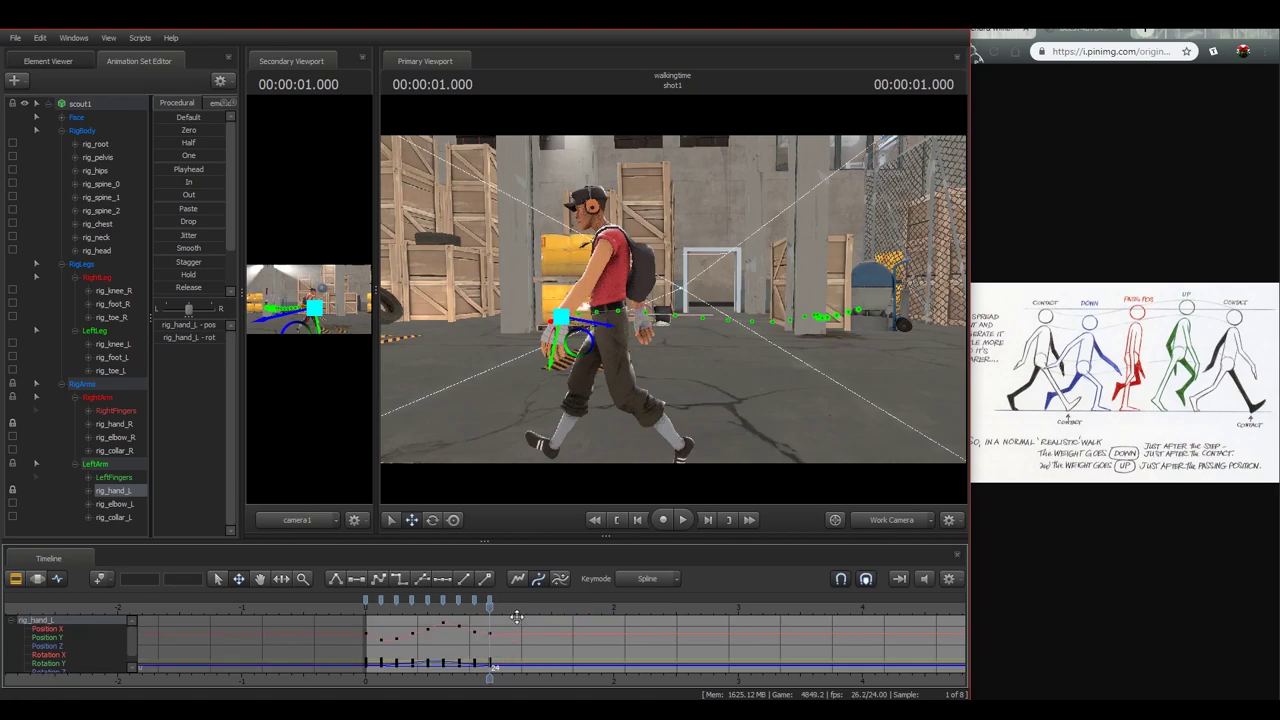
- Compare the left and right hand controls at frame 0 from the scout's other side
mouse_move(673, 300)
mouse_down()
mouse_move(560, 305)
mouse_move(530, 335)
mouse_move(510, 310)
mouse_move(685, 291)
mouse_move(560, 310)
mouse_move(655, 312)
mouse_up()
ctrl+click(624, 306)
click(364, 608)
ctrl+click(673, 310)
ctrl+click(587, 318)
ctrl+click(673, 310)
- Adjust rig_hand_R's pose at frame 3 and check it against rig_hand_L
click(380, 608)
drag(700, 350, 722, 350)
ctrl+click(597, 316)
drag(577, 340, 581, 351)
click(375, 608)
drag(640, 300, 620, 320)
key(w)
scroll(377, 640, up, 5)
click(389, 608)
ctrl+click(735, 328)
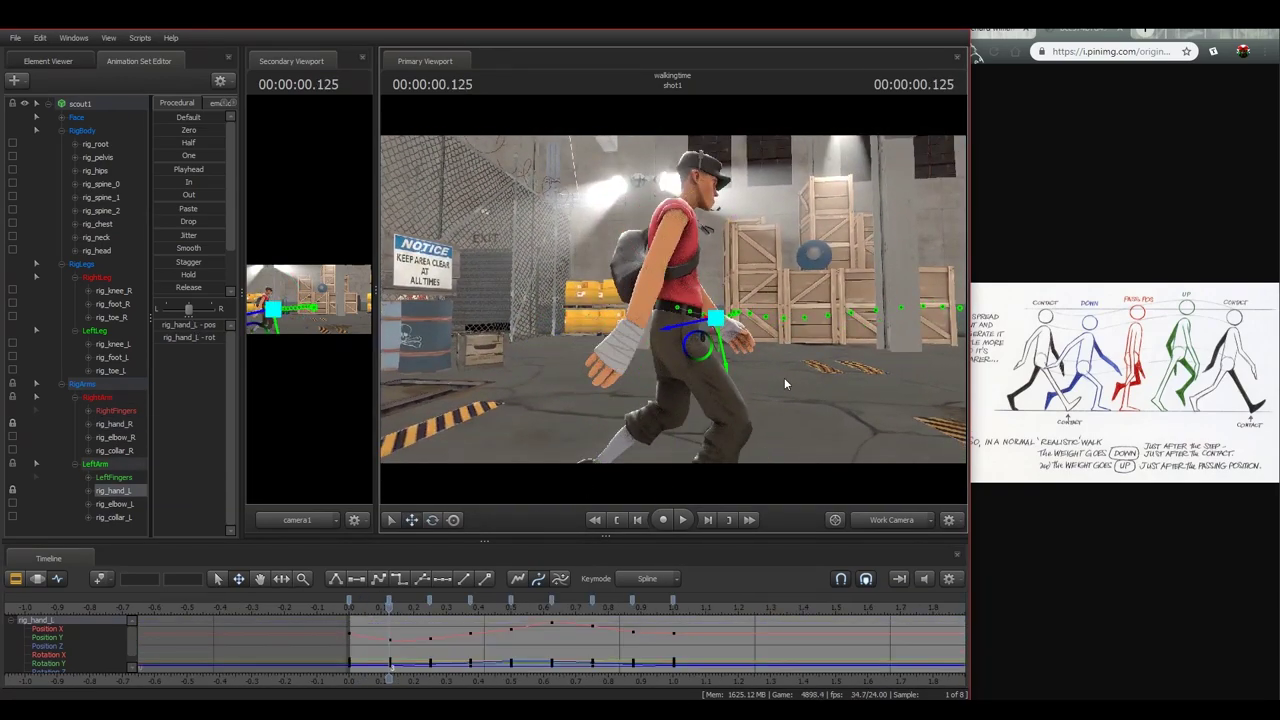
drag(784, 379, 800, 384)
- Pose rig_hand_R at frame 6 and compare it with frame 0
click(430, 608)
ctrl+click(583, 312)
drag(563, 320, 700, 300)
key(e)
click(349, 608)
click(430, 608)
ctrl+click(662, 318)
- Key rig_hand_R's position and rotation at frame 9
click(470, 608)
ctrl+click(600, 318)
key(w)
key(e)
ctrl+click(600, 318)
- Position and rotate rig_hand_R forward at frame 12, and play the swing from frame 0 to check it
click(510, 608)
ctrl+click(695, 337)
key(w)
drag(705, 282, 680, 300)
key(e)
click(350, 608)
key(space)
click(510, 608)
drag(740, 345, 780, 354)
ctrl+click(632, 332)
drag(640, 335, 680, 335)
- Key rig_hand_R's position and rotation at frame 15, and compare frames 9 and 12
click(551, 608)
ctrl+click(678, 332)
key(w)
mouse_move(676, 325)
mouse_down()
mouse_move(683, 337)
mouse_move(660, 318)
mouse_move(671, 317)
mouse_up()
key(e)
click(469, 608)
click(510, 608)
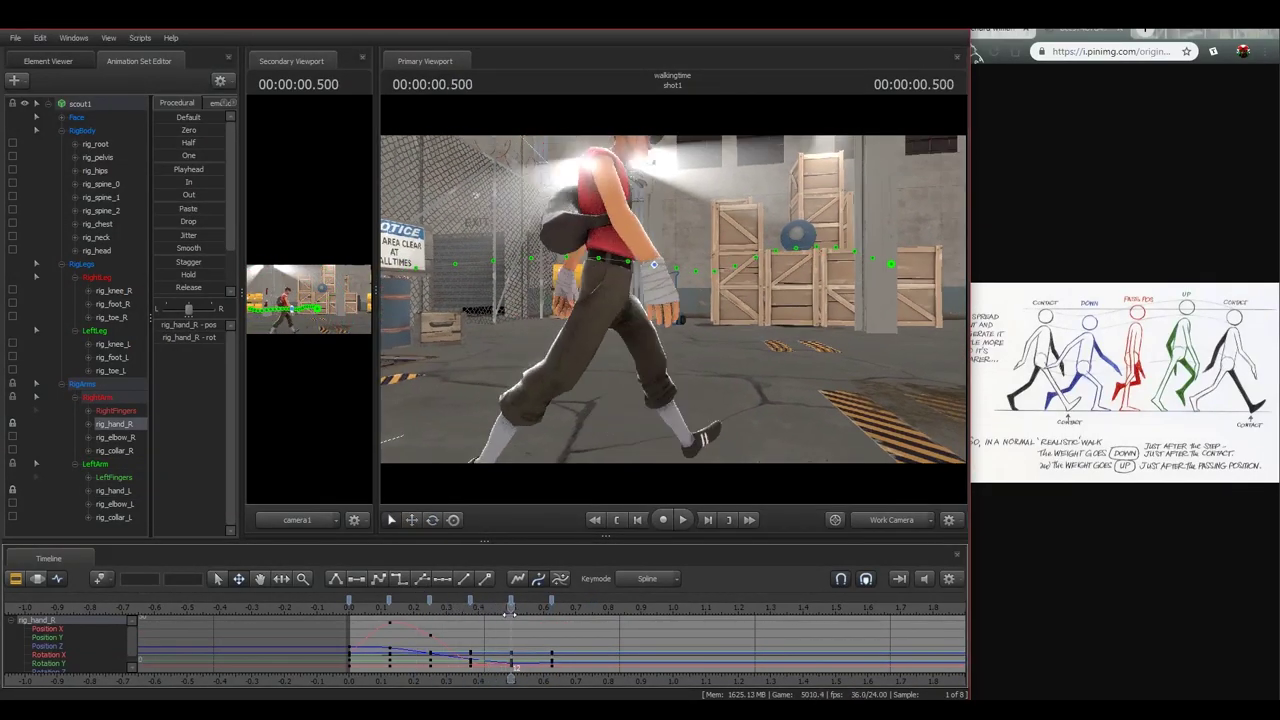
- Refine rig_hand_R's position at frame 15, and key its pose at frame 18
drag(511, 608, 551, 608)
key(w)
drag(652, 320, 615, 364)
key(Right)
key(Right)
key(Right)
key(e)
- Key rig_hand_R's position and rotation at frame 21 on its way back
key(Right)
key(Right)
key(Right)
key(w)
key(e)
key(w)
ctrl+click(690, 270)
- Copy rig_hand_R's frame 0 key to frame 24 to close the right arm's swing cycle
key(Right)
key(Right)
key(Right)
ctrl+click(635, 305)
key(e)
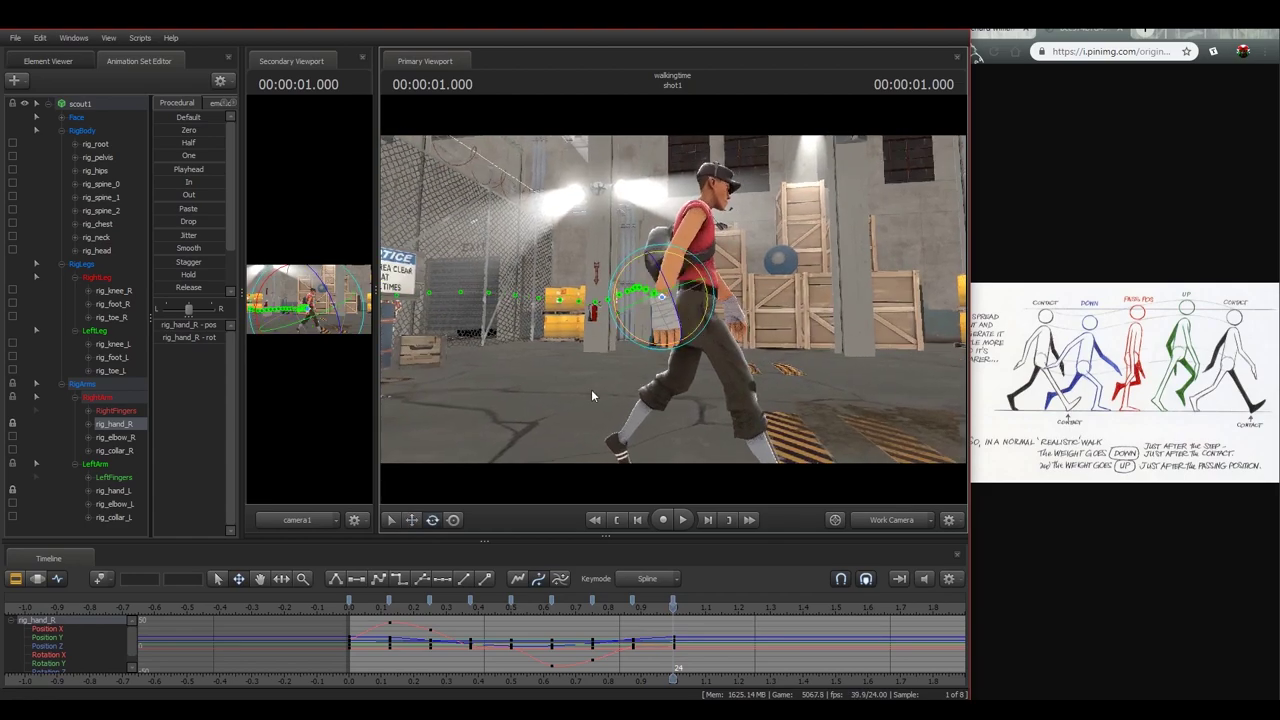
click(349, 600)
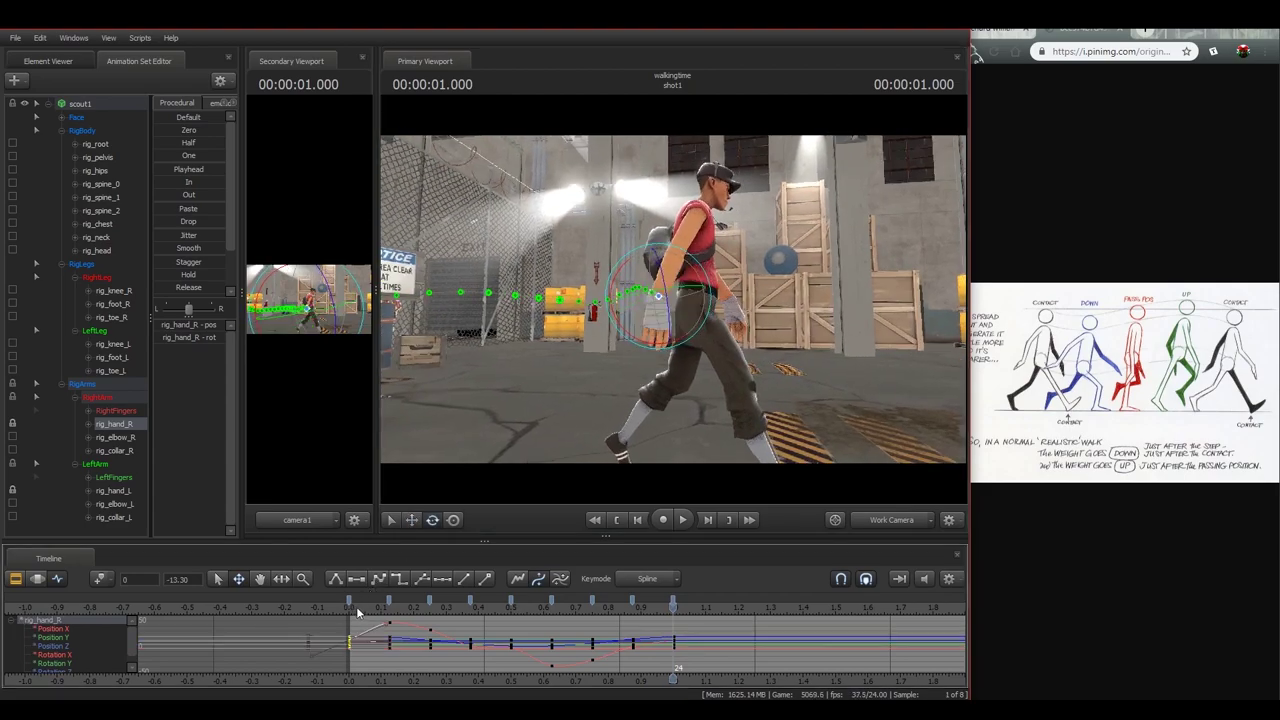
- Play the walk from frame 0 and examine both arms' swing from different viewing angles
key(space)
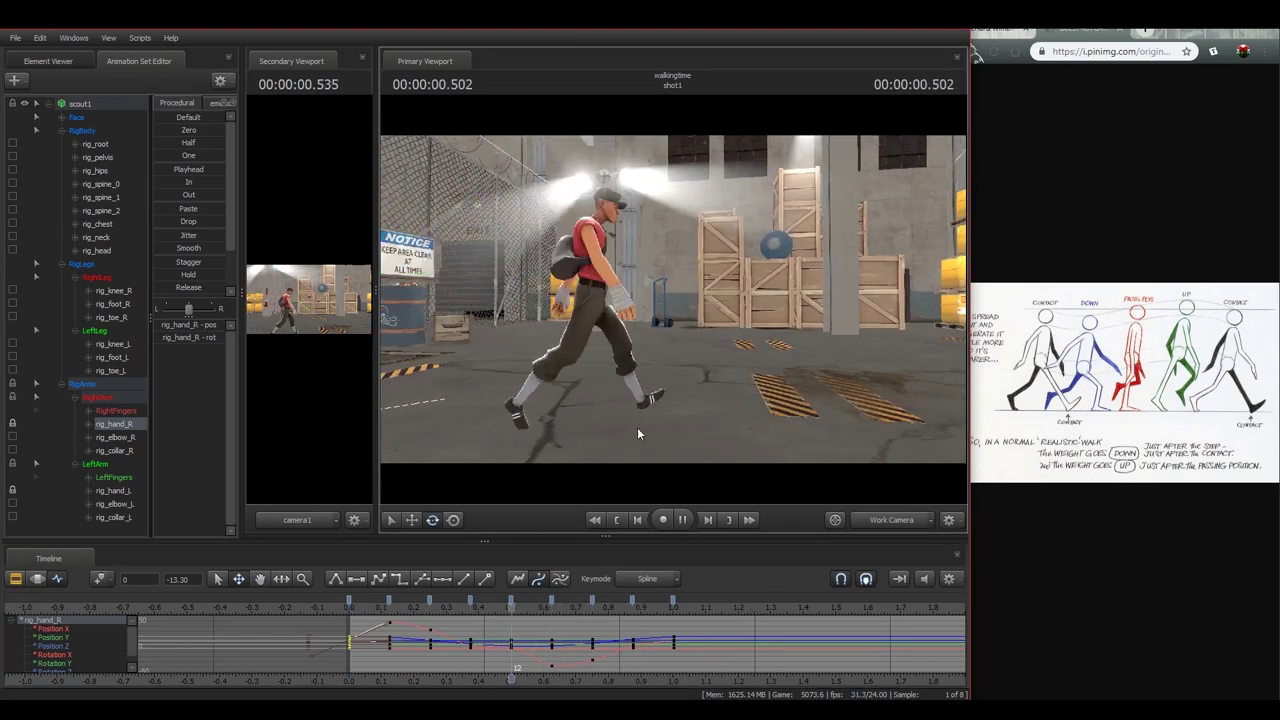
click(353, 608)
drag(750, 335, 701, 332)
key(space)
drag(353, 610, 388, 611)
drag(522, 432, 740, 310)
key(w)
key(s)
drag(620, 381, 617, 384)
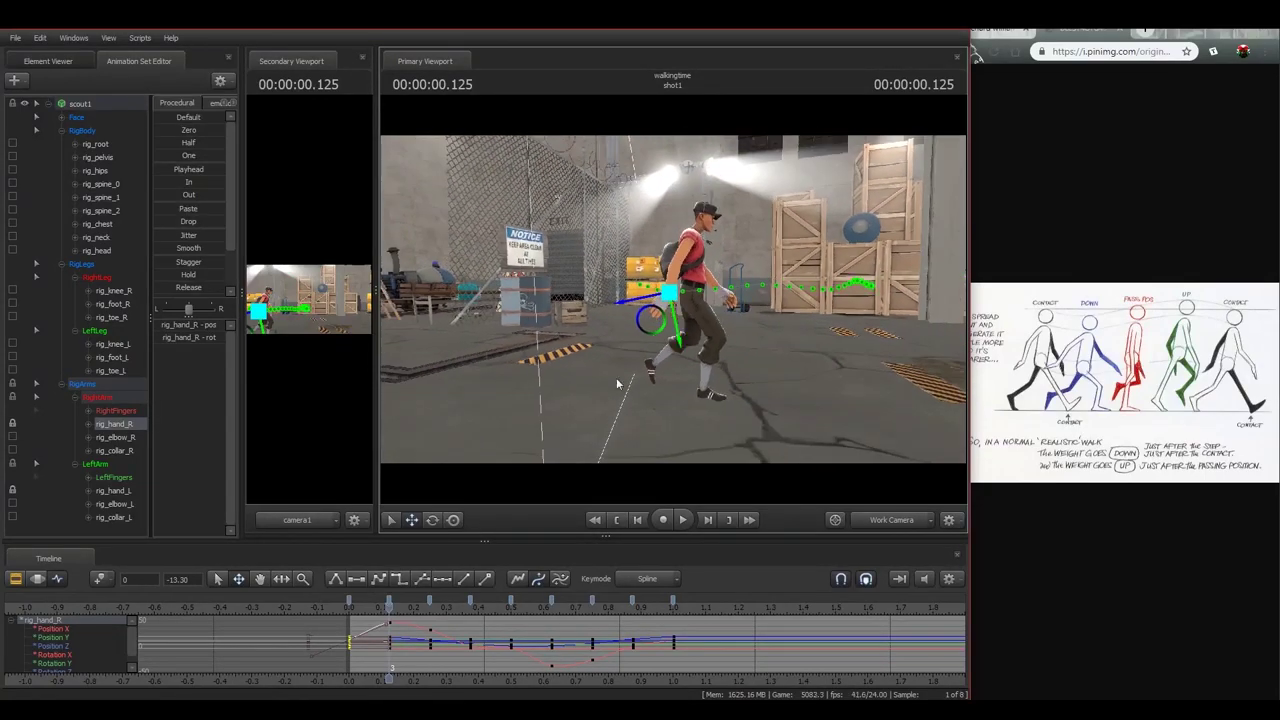
click(354, 611)
key(space)
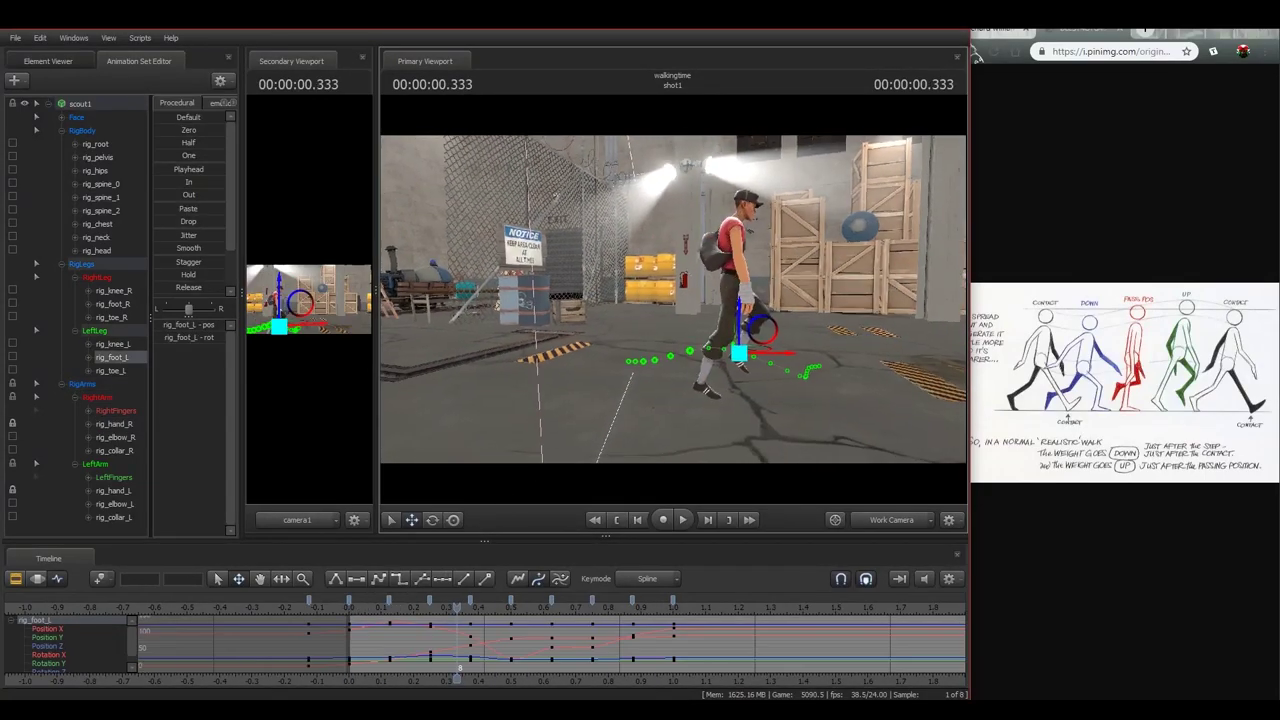
- Adjust rig_foot_L's position and rotation at frame 6
drag(618, 384, 638, 380)
key(w)
drag(446, 609, 428, 607)
key(d)
drag(715, 370, 638, 310)
key(e)
drag(593, 348, 594, 347)
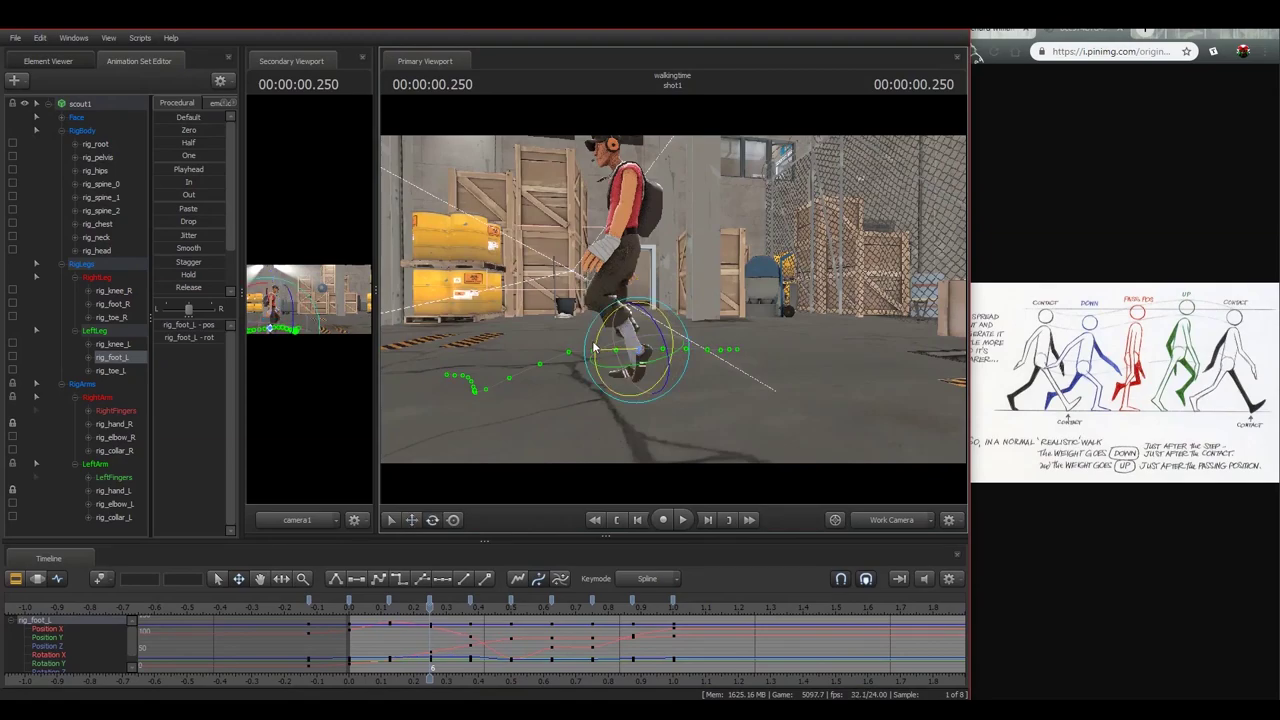
- Move rig_foot_L forward and down at frame 9, and adjust its rotation
click(470, 608)
drag(529, 396, 490, 392)
key(s)
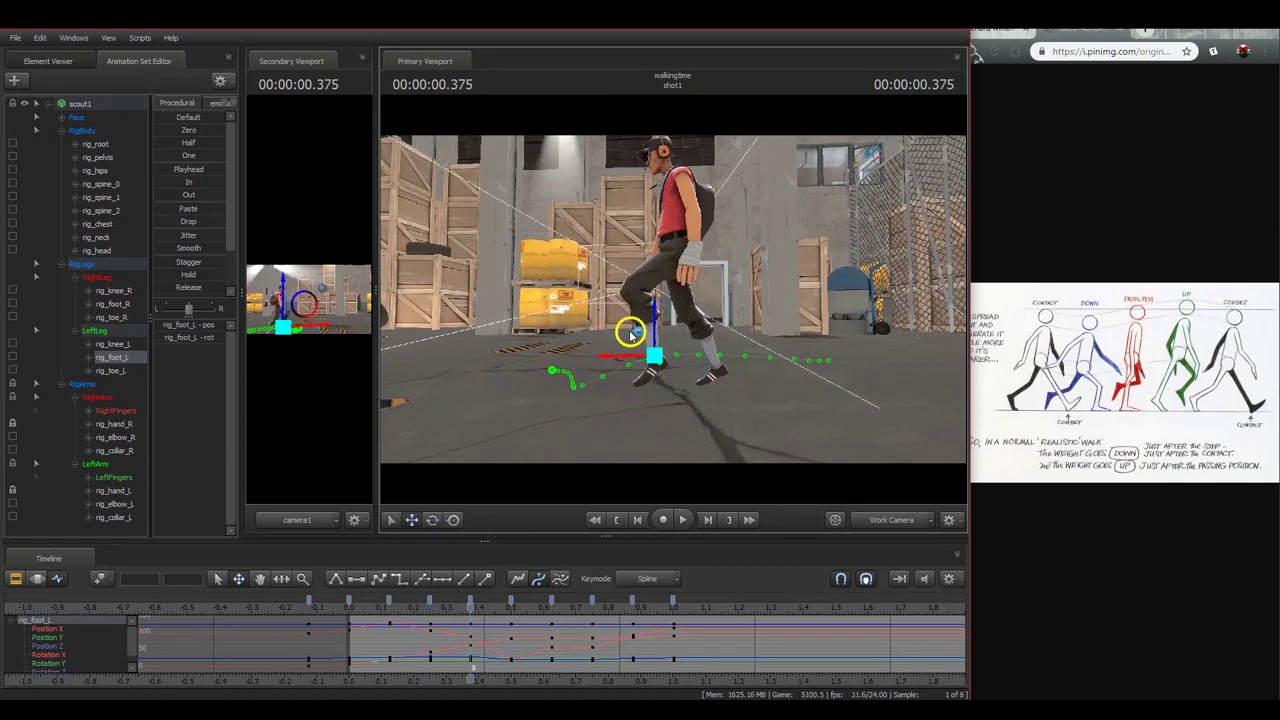
drag(631, 335, 617, 342)
key(e)
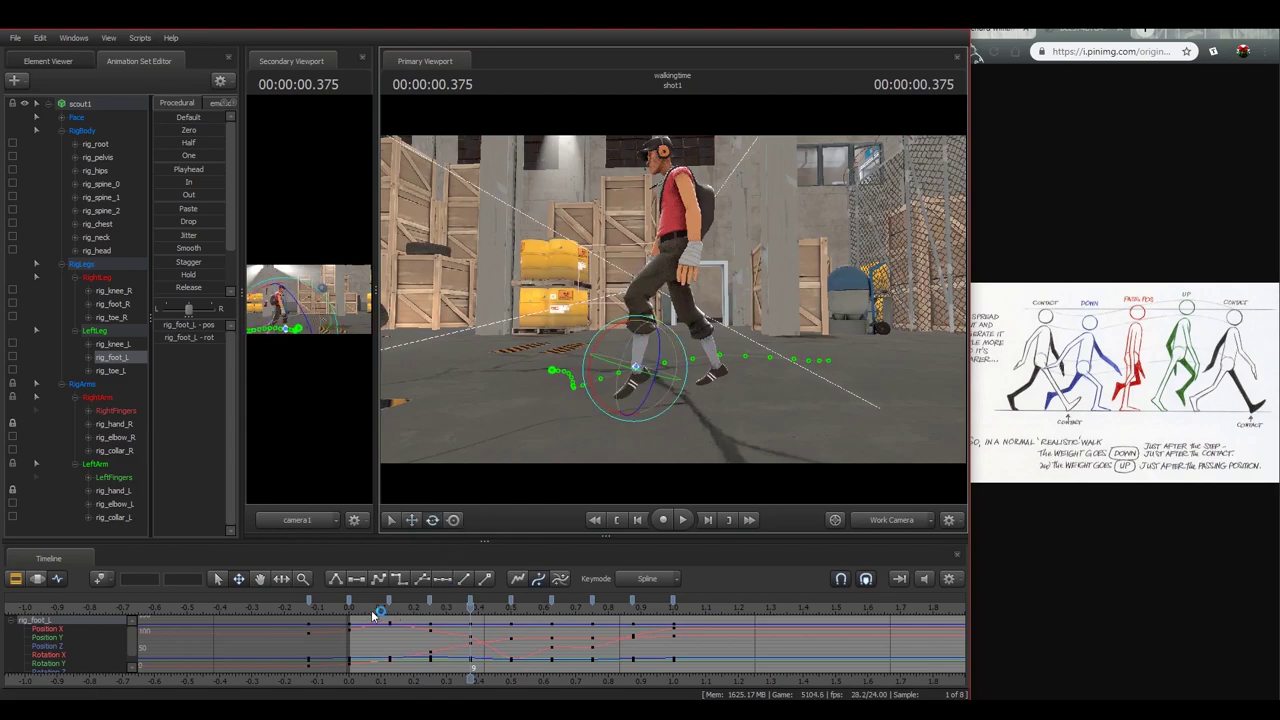
- Examine rig_foot_L's pose and motion curves at frame 0, with its keys through frame 15 selected
mouse_move(357, 617)
mouse_down()
mouse_move(619, 630)
mouse_move(349, 624)
mouse_up()
drag(572, 440, 521, 528)
ctrl+click(733, 254)
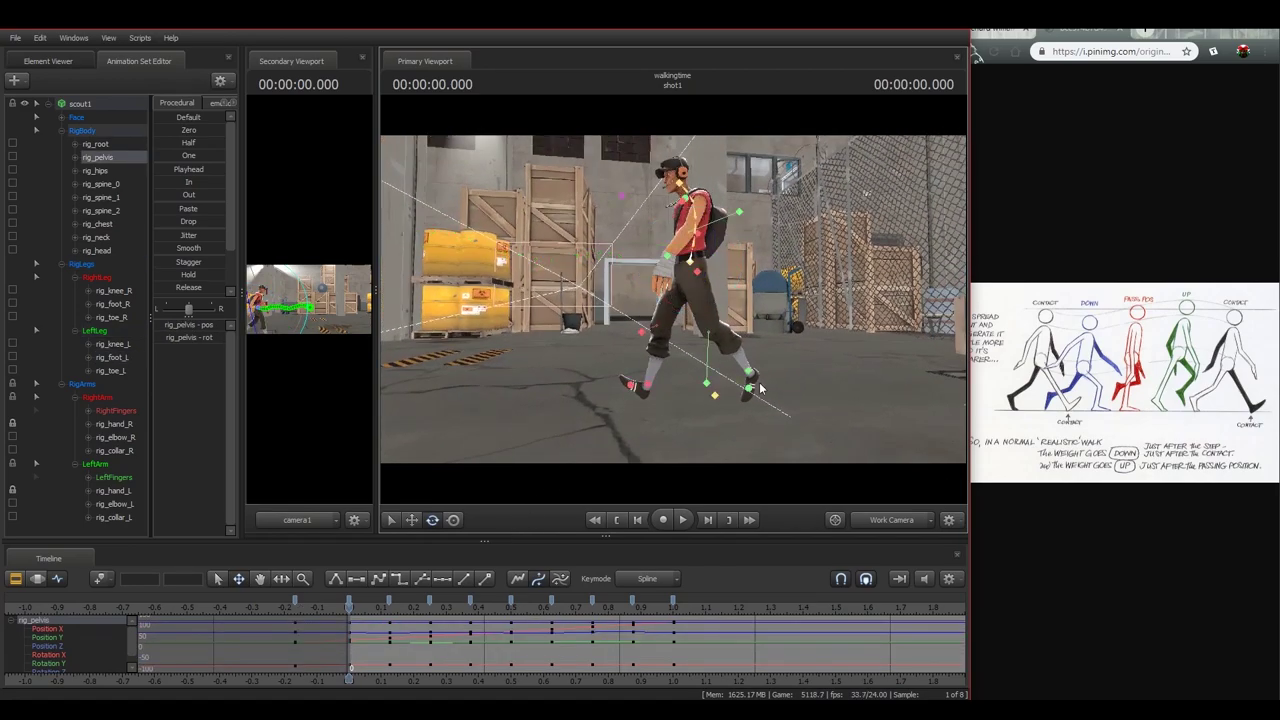
ctrl+click(749, 388)
drag(640, 430, 560, 500)
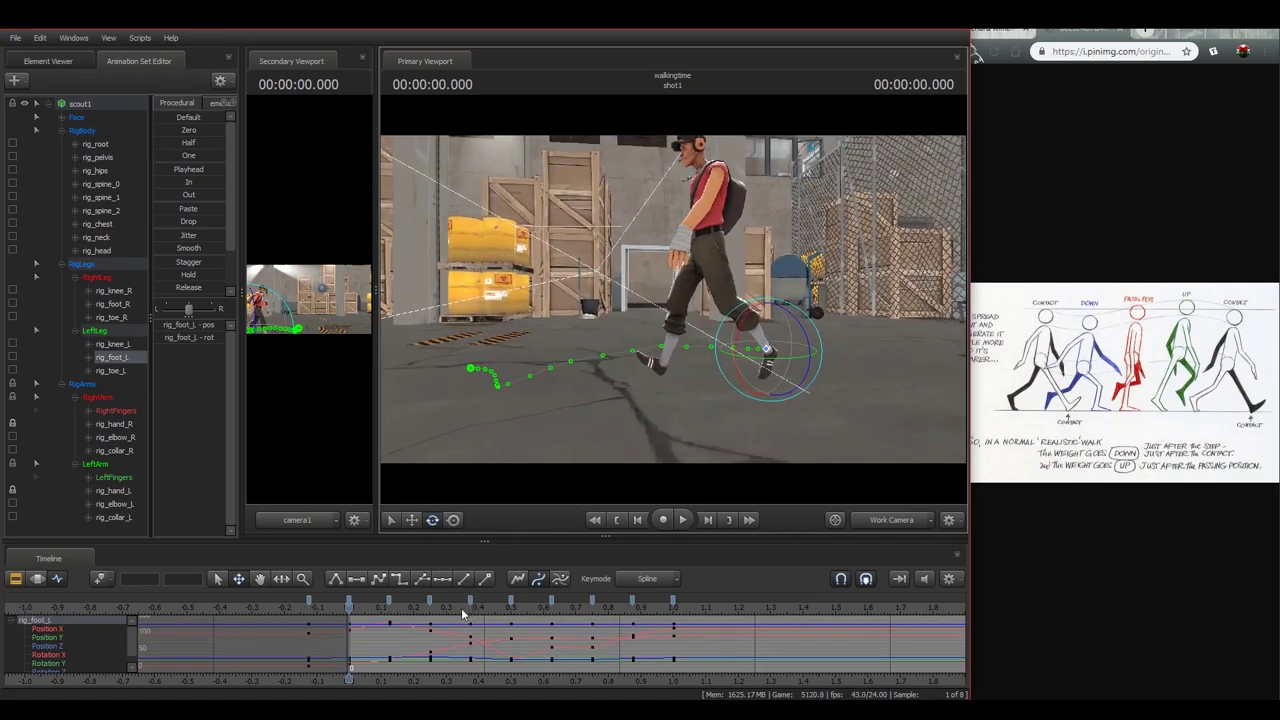
scroll(471, 634, up, 5)
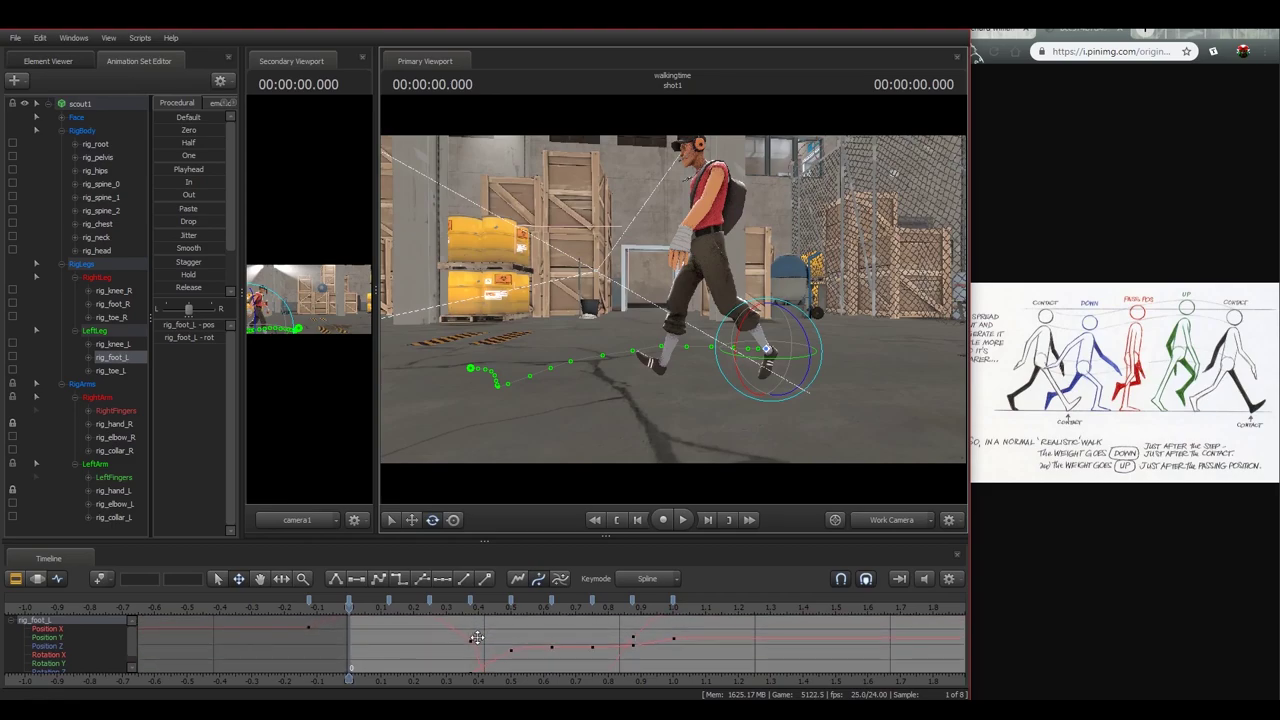
scroll(478, 636, down, 5)
click(551, 601)
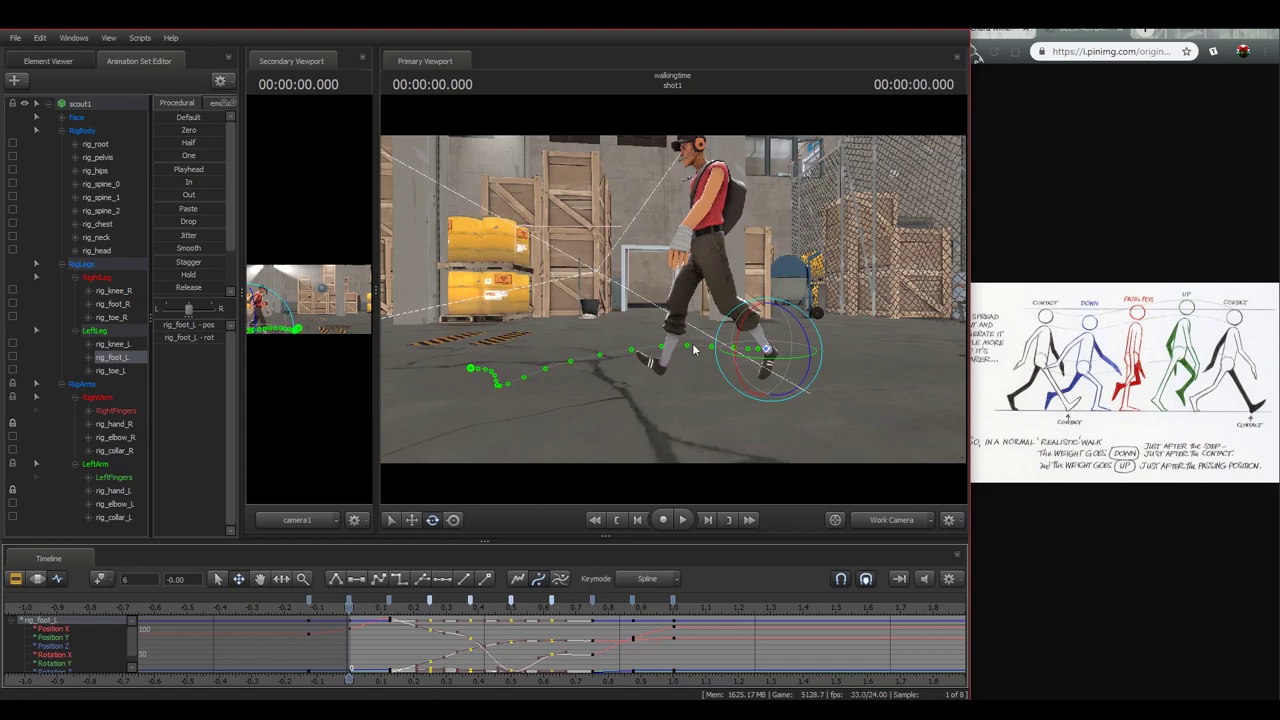
- Inspect rig_foot_R's pose and motion path at frames 15, 18 and 21 from both sides of the scout
ctrl+click(661, 363)
drag(680, 380, 675, 344)
key(Up)
key(Up)
key(Up)
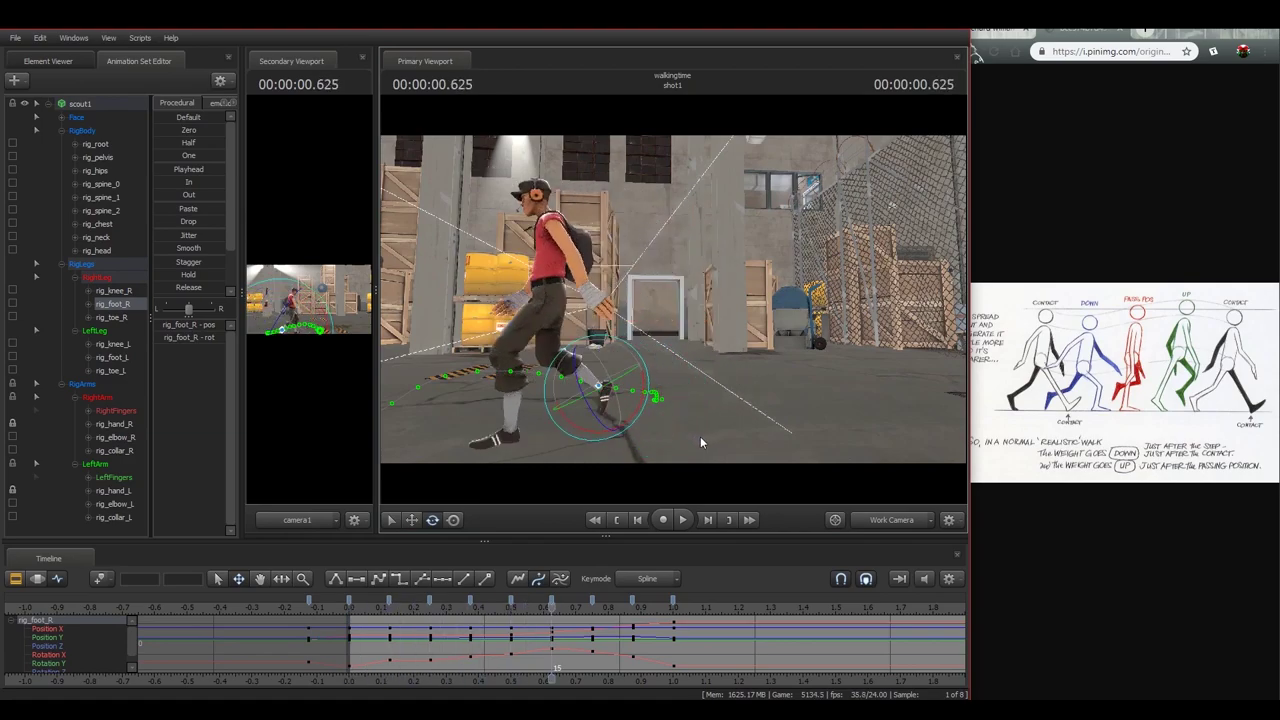
key(Right)
key(Right)
drag(700, 436, 664, 302)
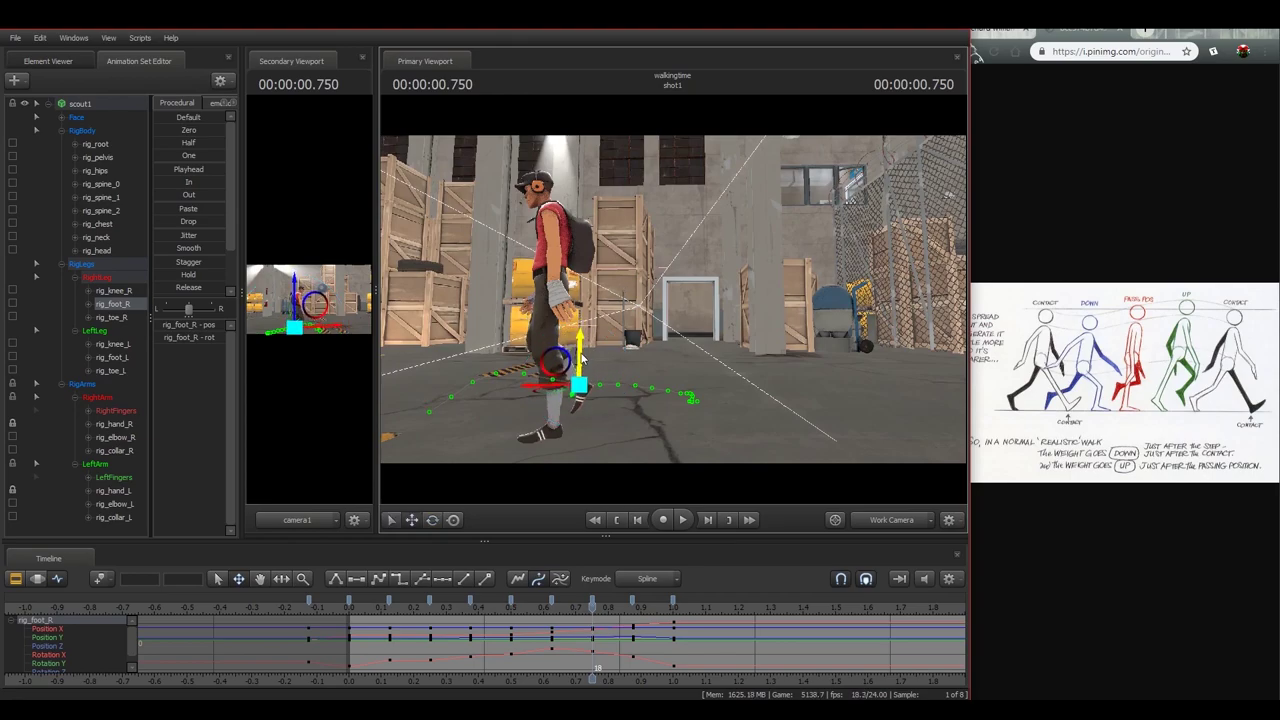
drag(658, 353, 647, 334)
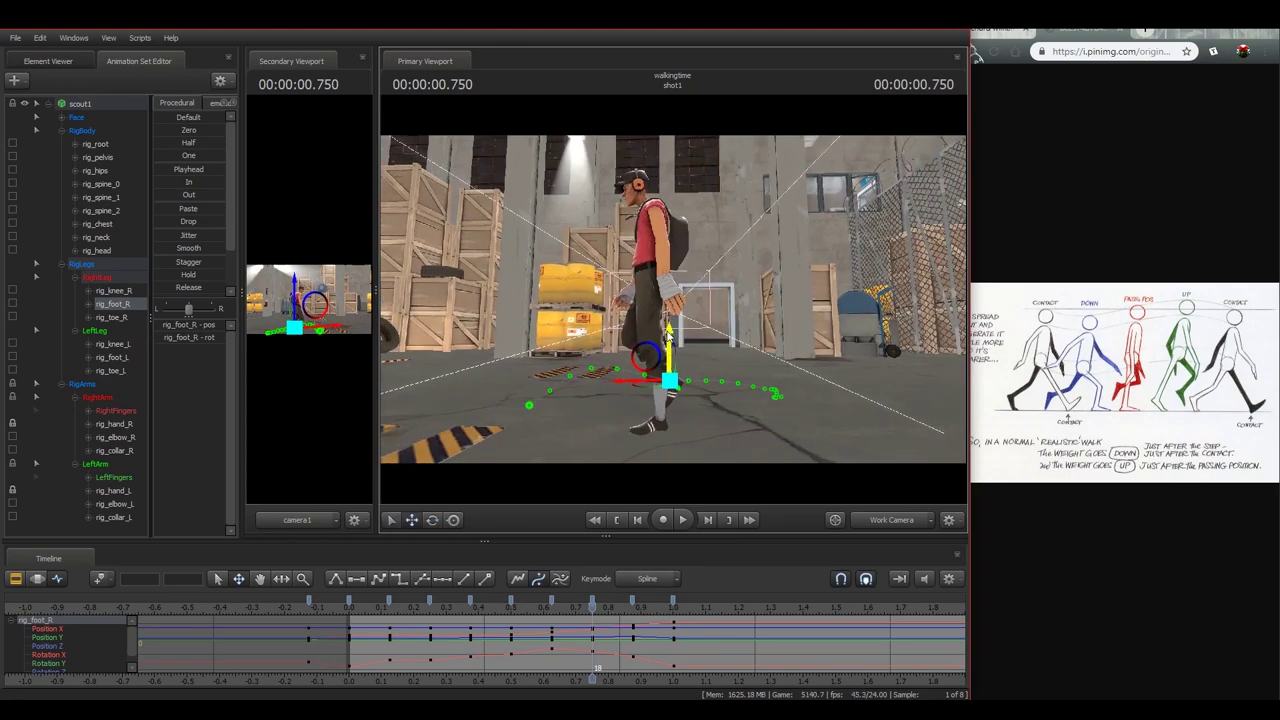
click(633, 606)
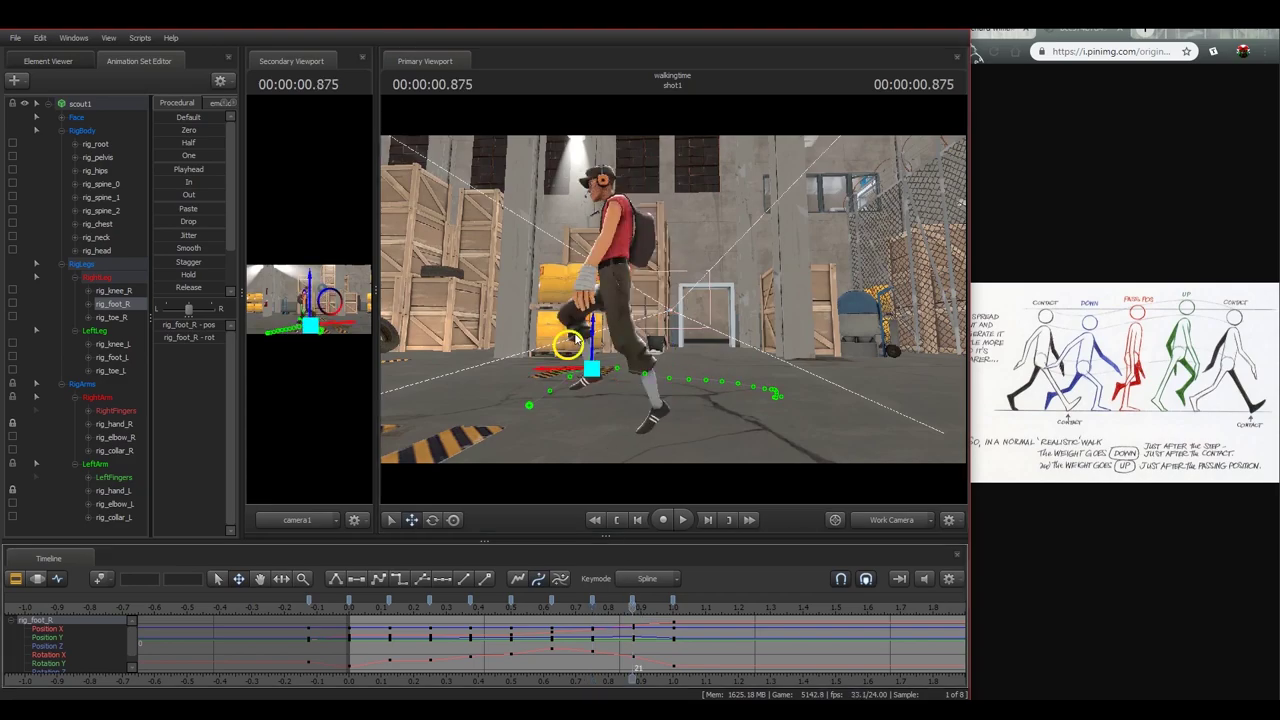
drag(567, 352, 592, 294)
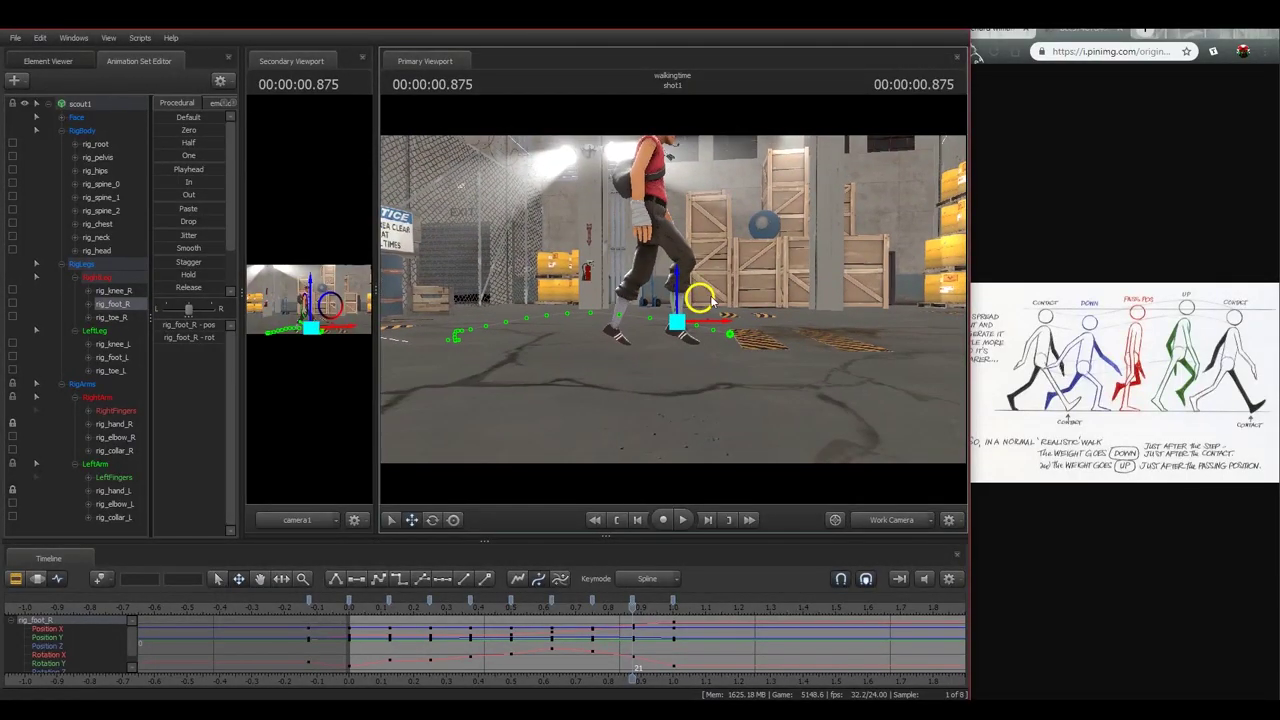
alt+drag(707, 303, 675, 305)
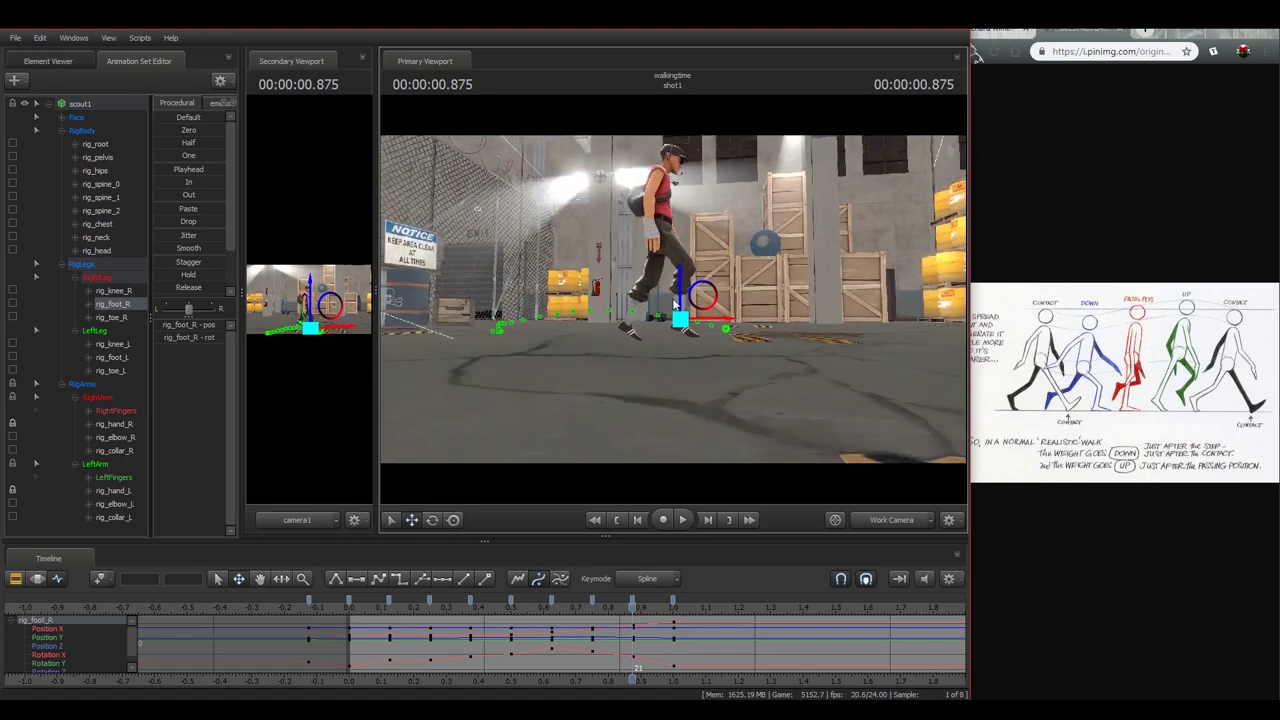
- Play the walk from frame 0 and check how the feet move from the scout's other side
click(349, 612)
key(space)
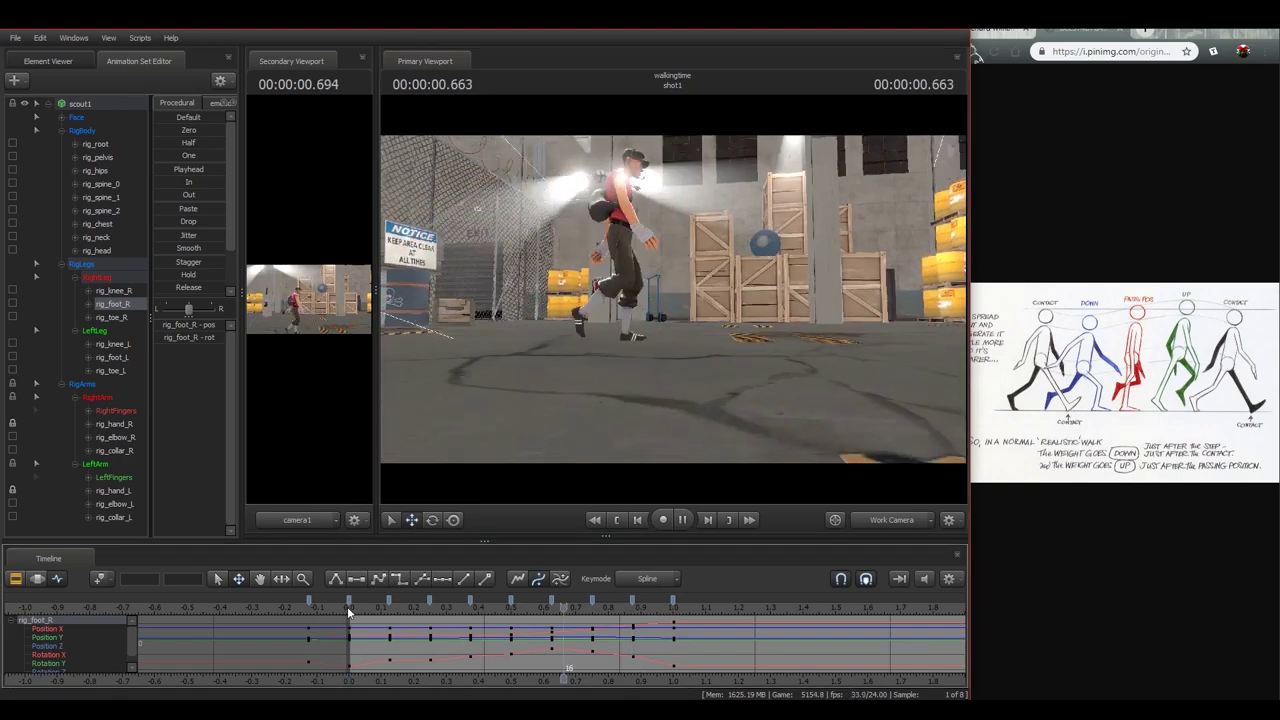
key(space)
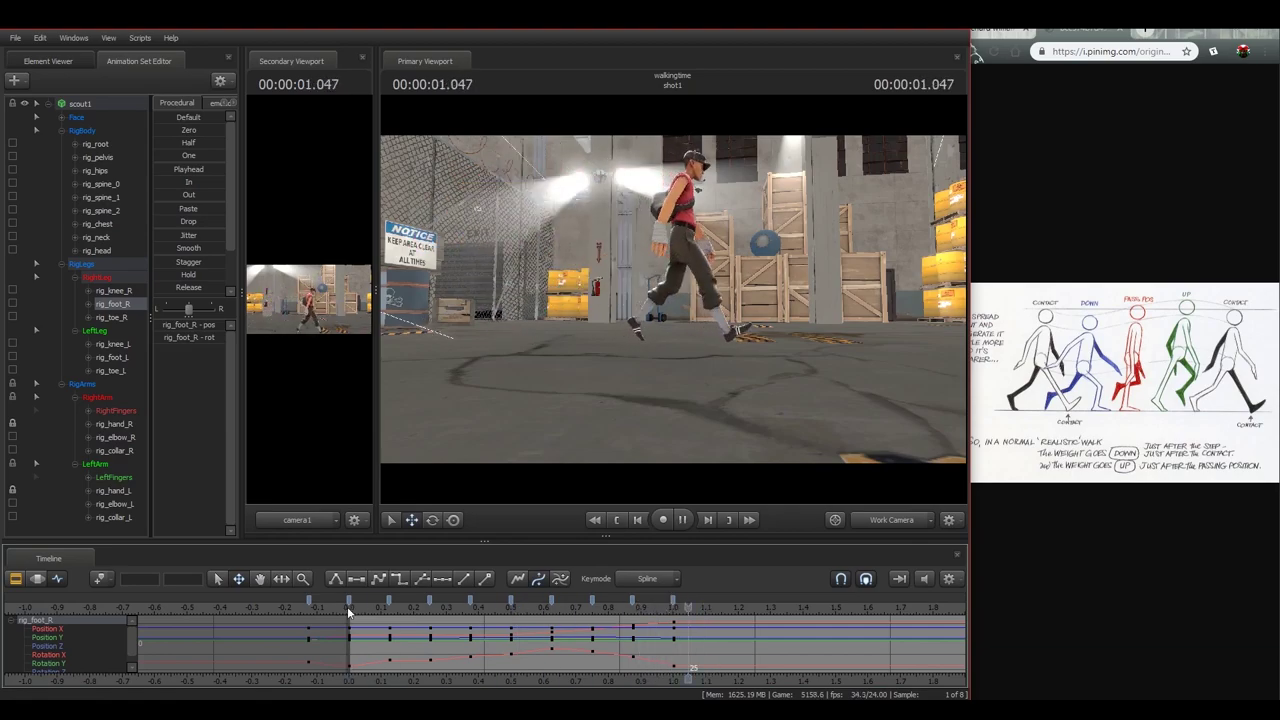
key(space)
click(349, 612)
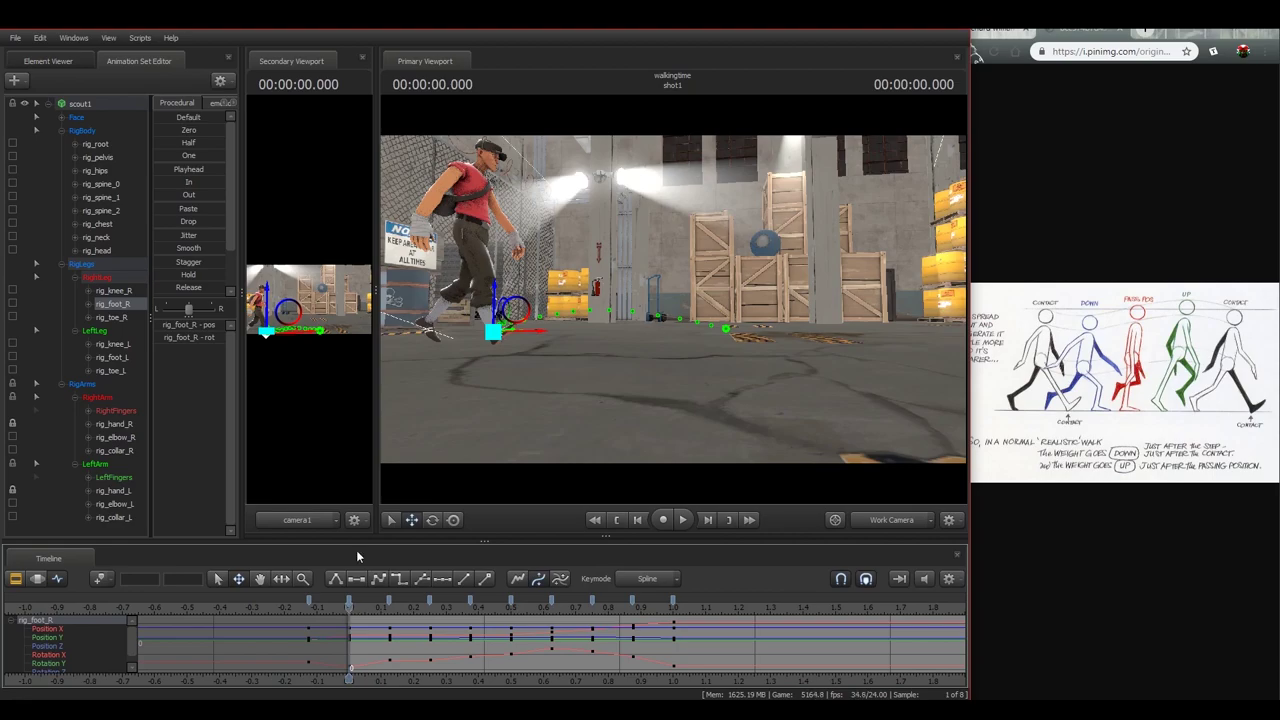
- Select rig_pelvis and adjust its rotation slightly at frame 3
drag(552, 420, 617, 277)
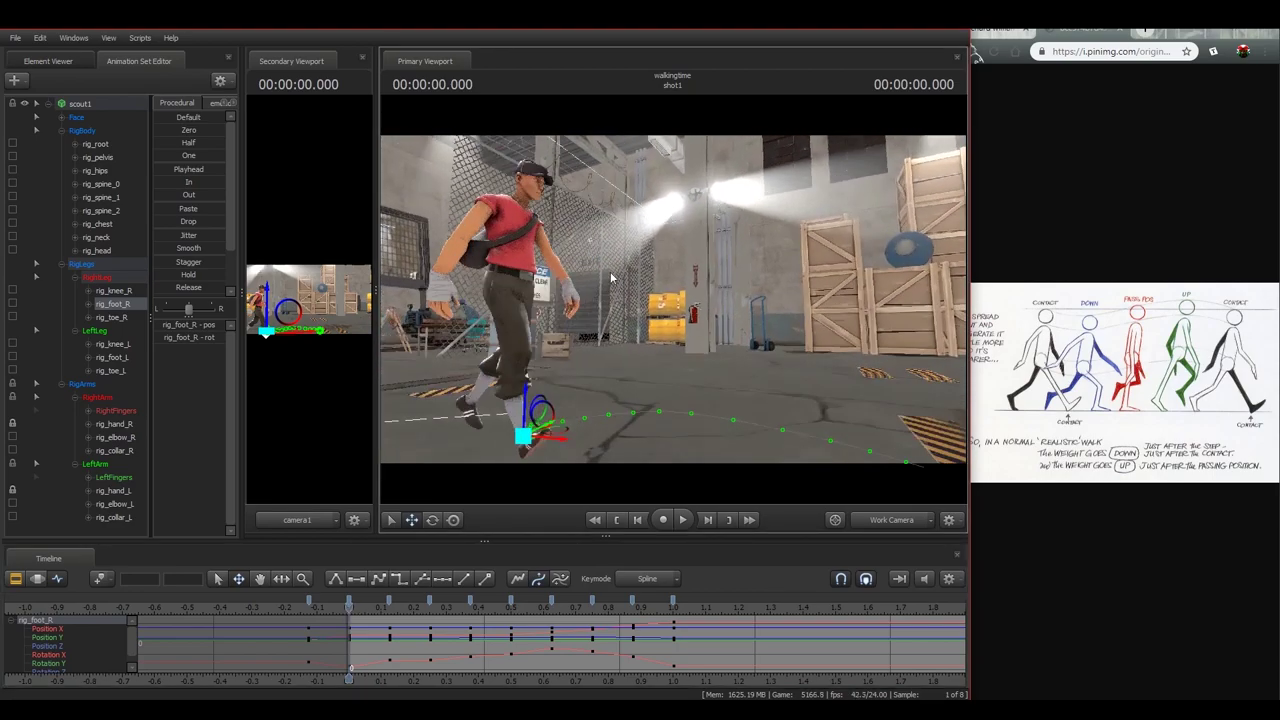
ctrl+click(513, 275)
drag(514, 275, 566, 276)
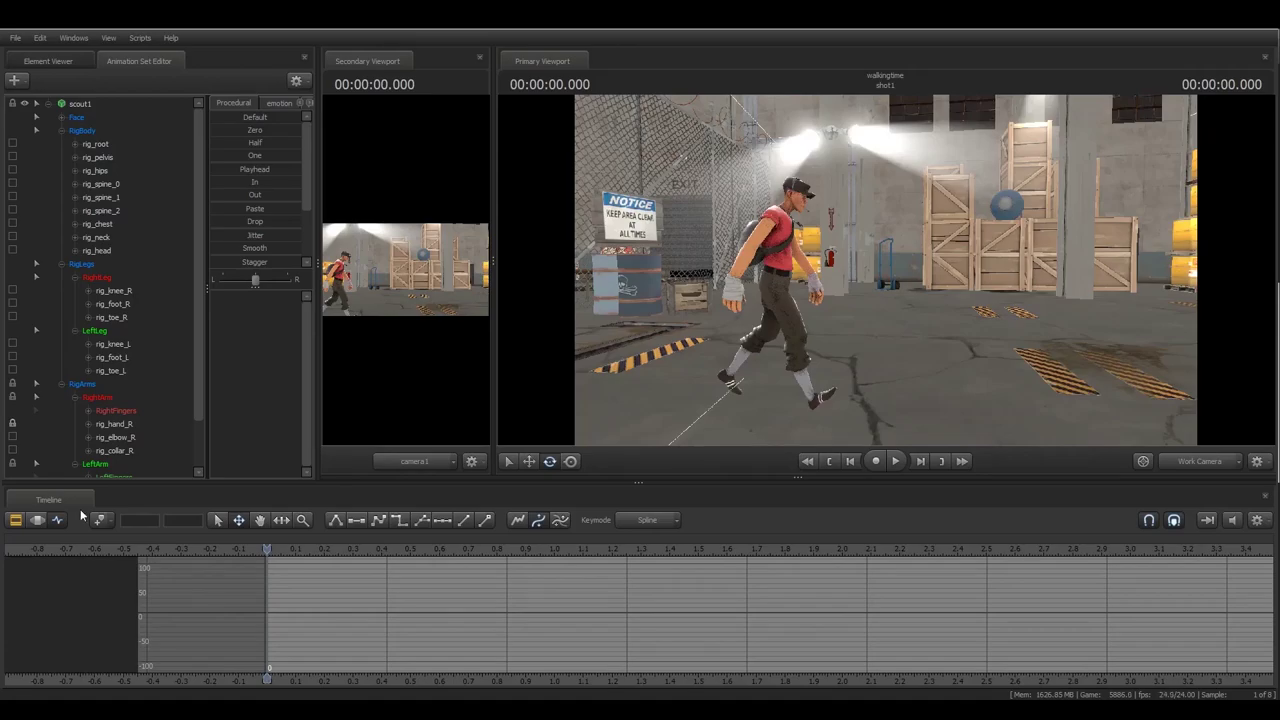
drag(898, 337, 872, 315)
ctrl+click(780, 295)
drag(779, 295, 776, 297)
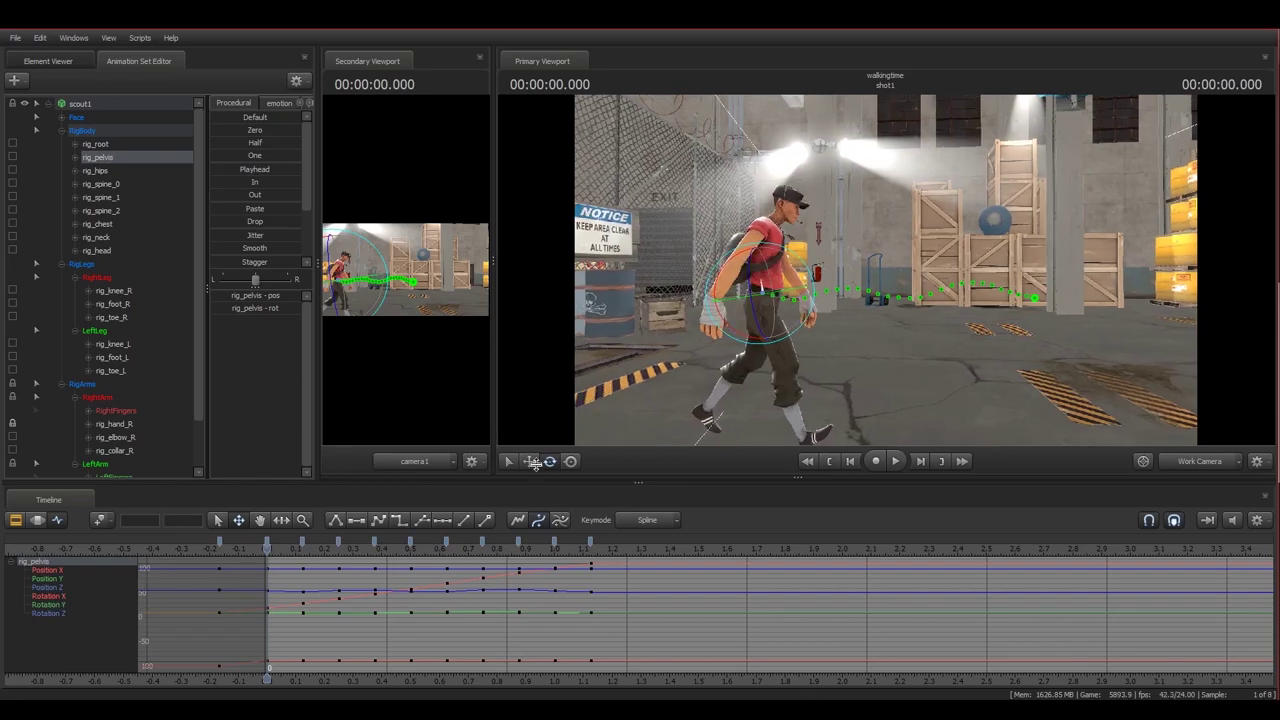
drag(778, 297, 905, 290)
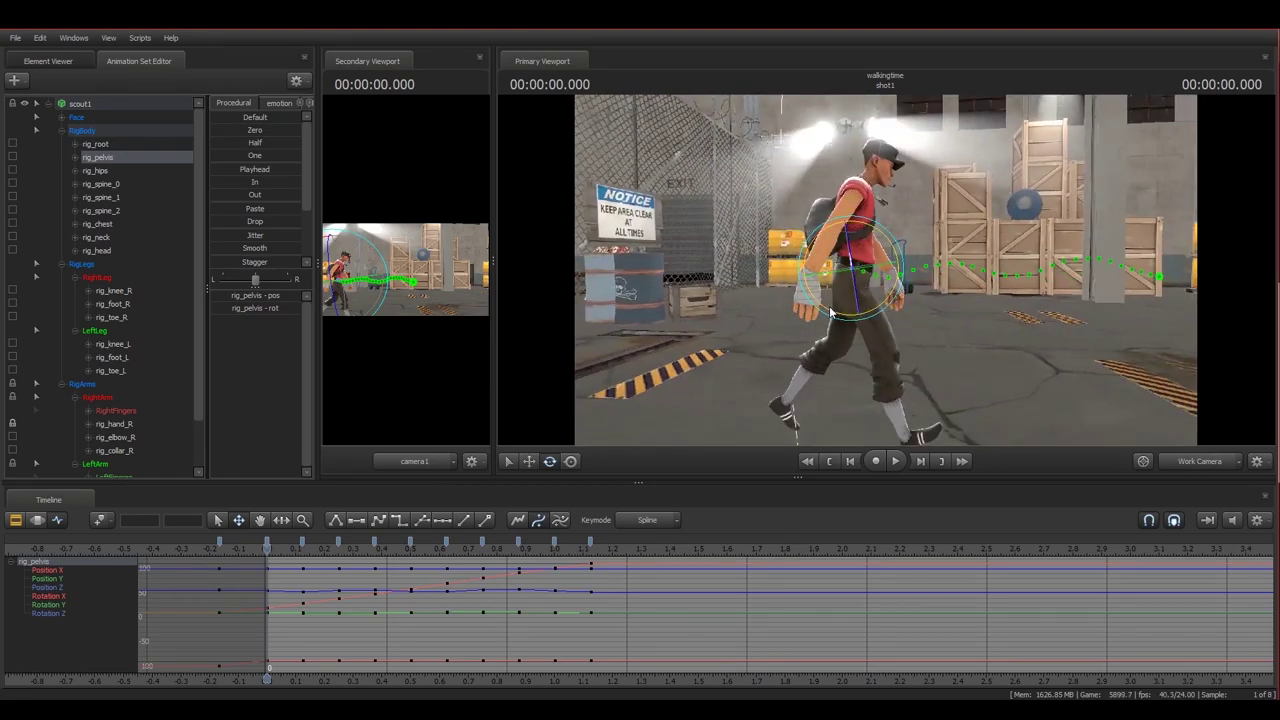
key(Right)
key(Right)
key(Right)
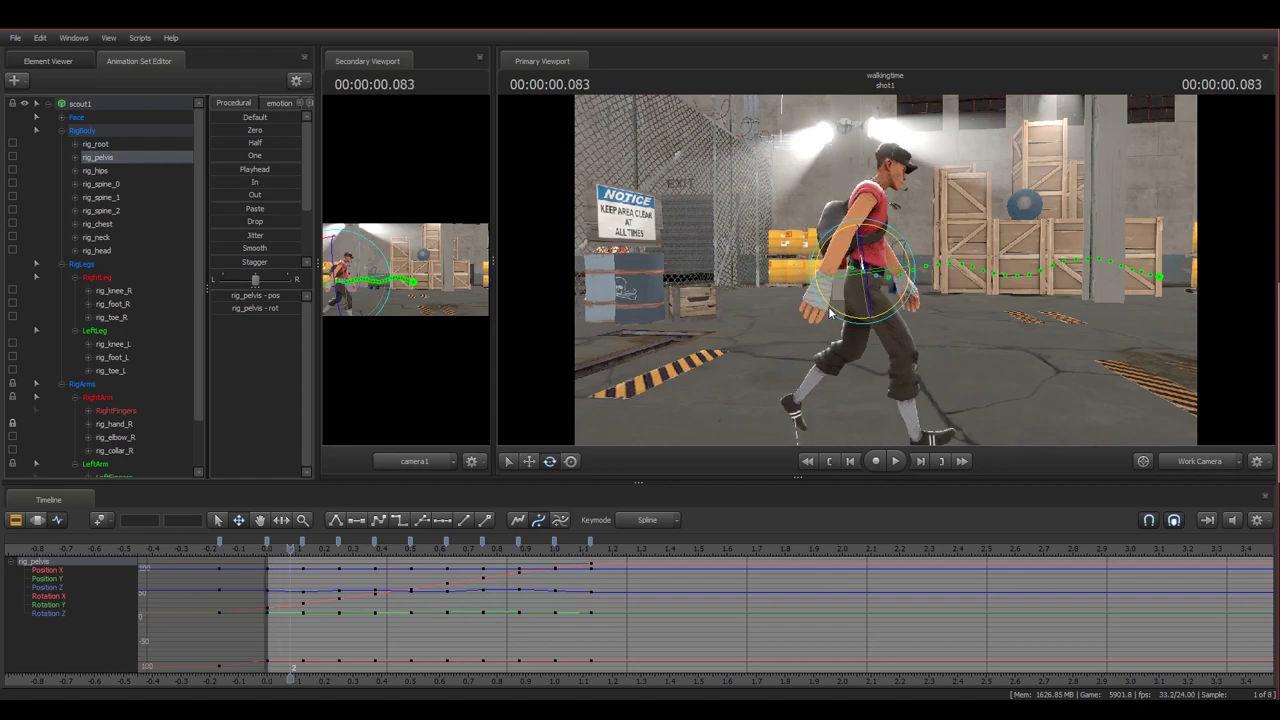
drag(851, 312, 850, 311)
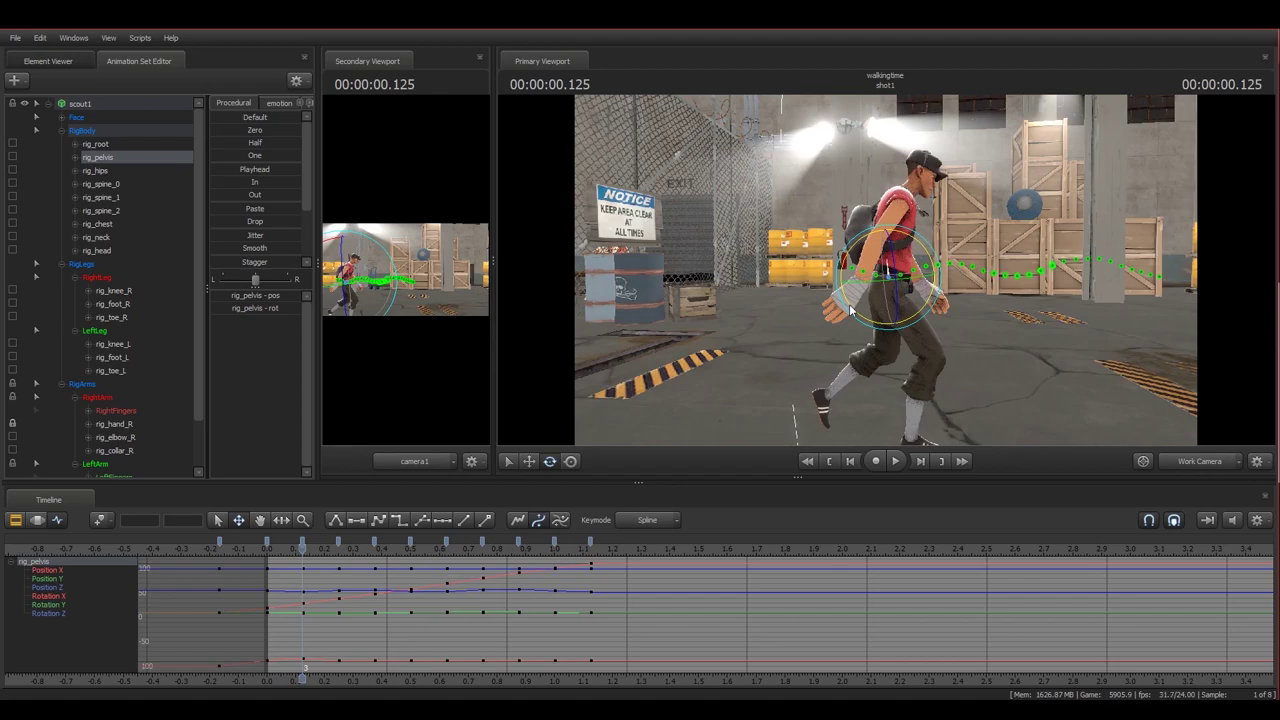
- Adjust rig_pelvis's rotation slightly at frame 9
key(Right)
key(Right)
key(Right)
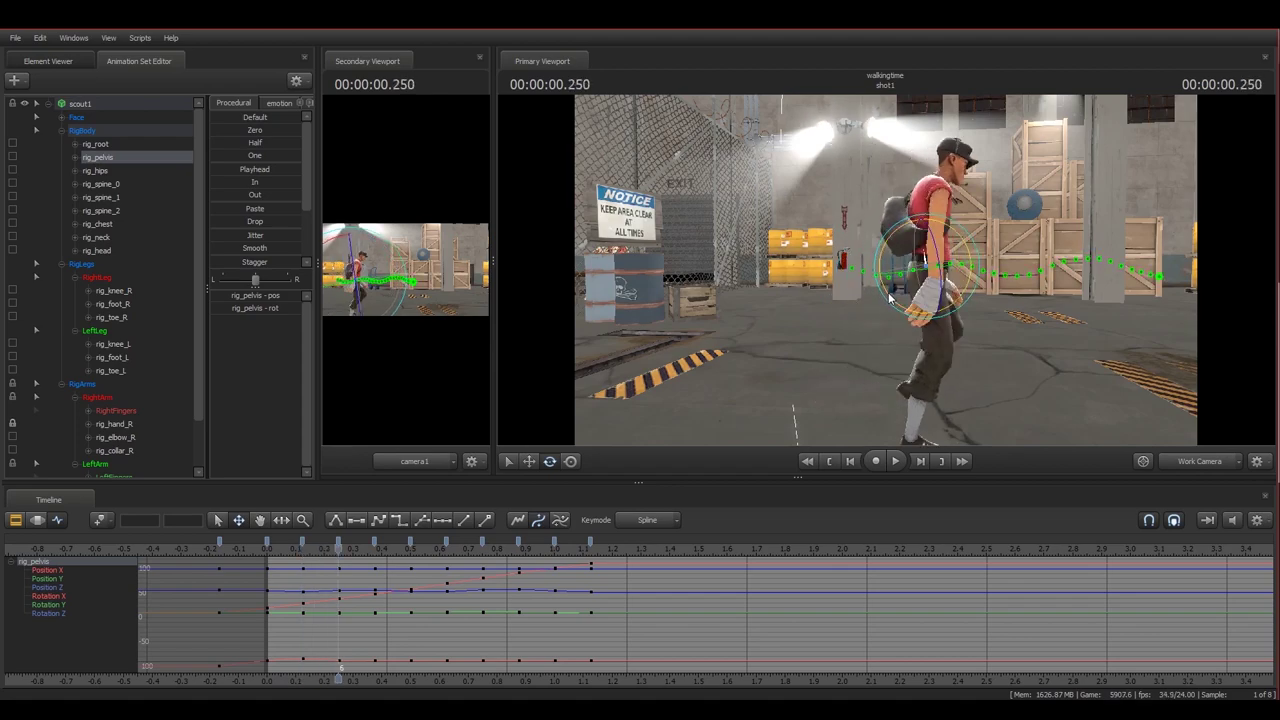
key(Right)
key(Right)
key(Right)
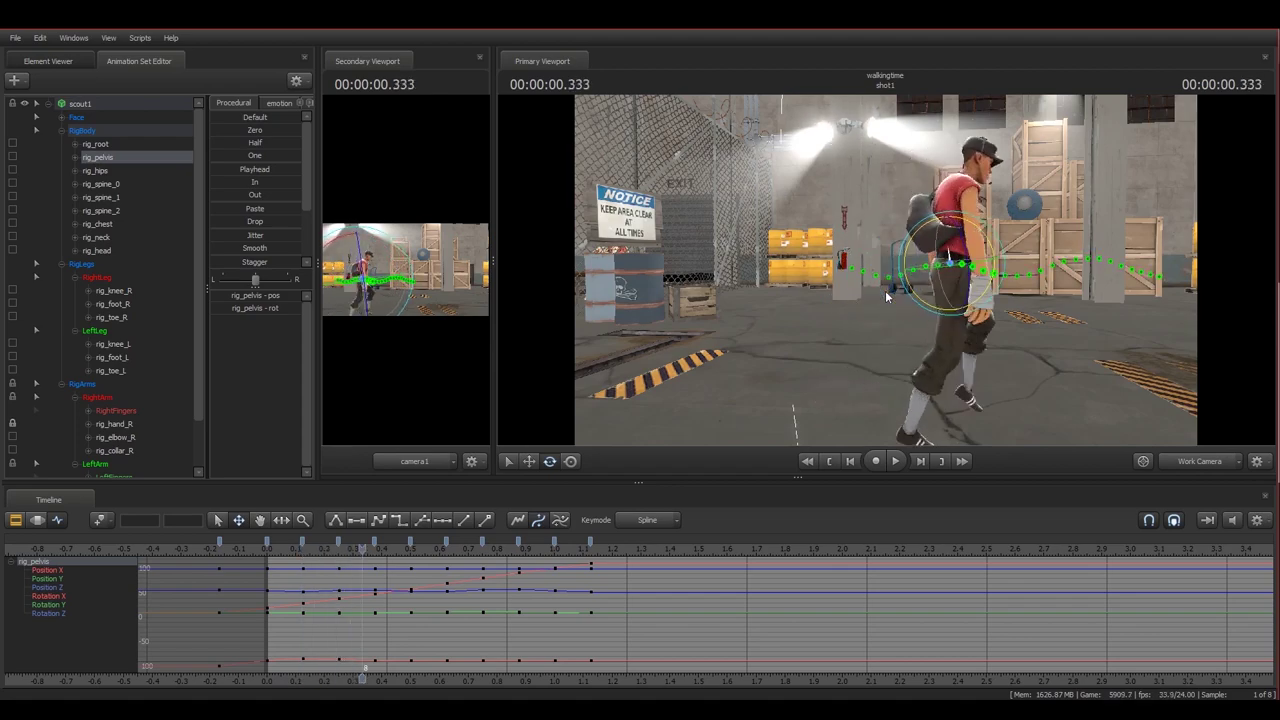
drag(924, 295, 922, 293)
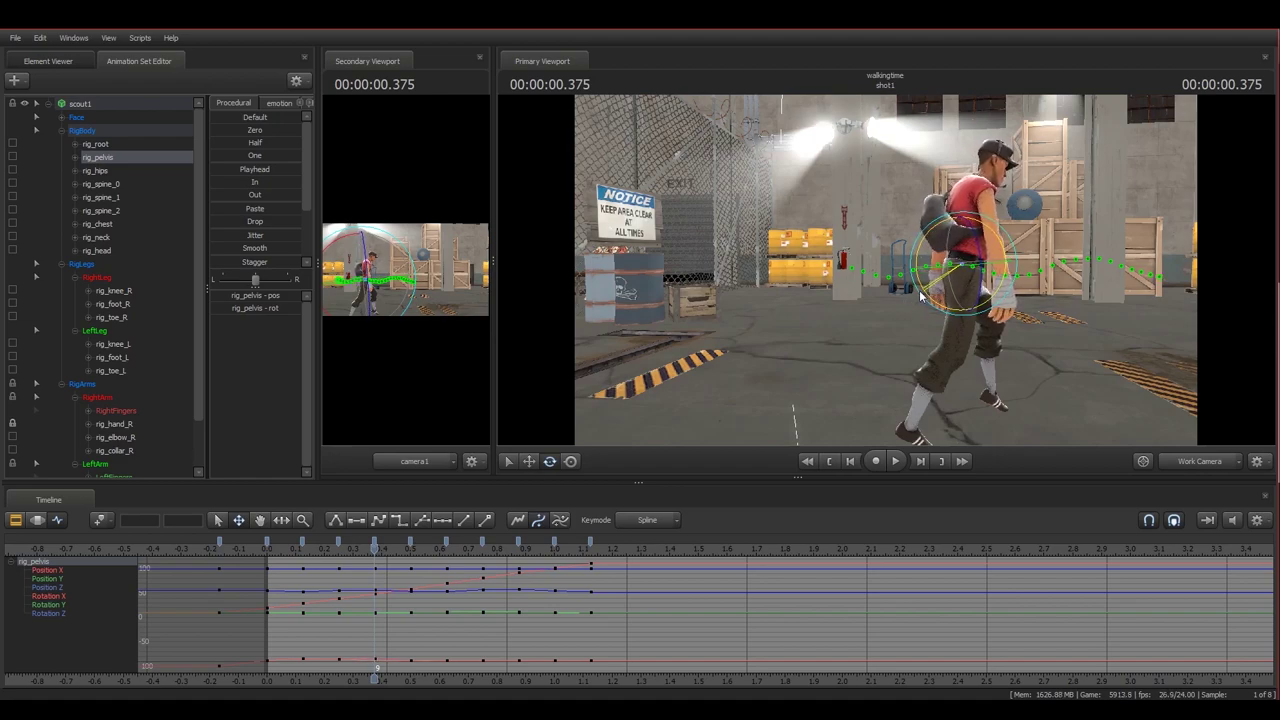
- Copy rig_pelvis's rotation keys from the first half of the cycle and paste them from frame 12 onward
mouse_move(825, 312)
alt+mouse_down()
mouse_move(900, 314)
mouse_move(835, 316)
alt+mouse_up()
drag(268, 551, 373, 553)
drag(63, 598, 58, 614)
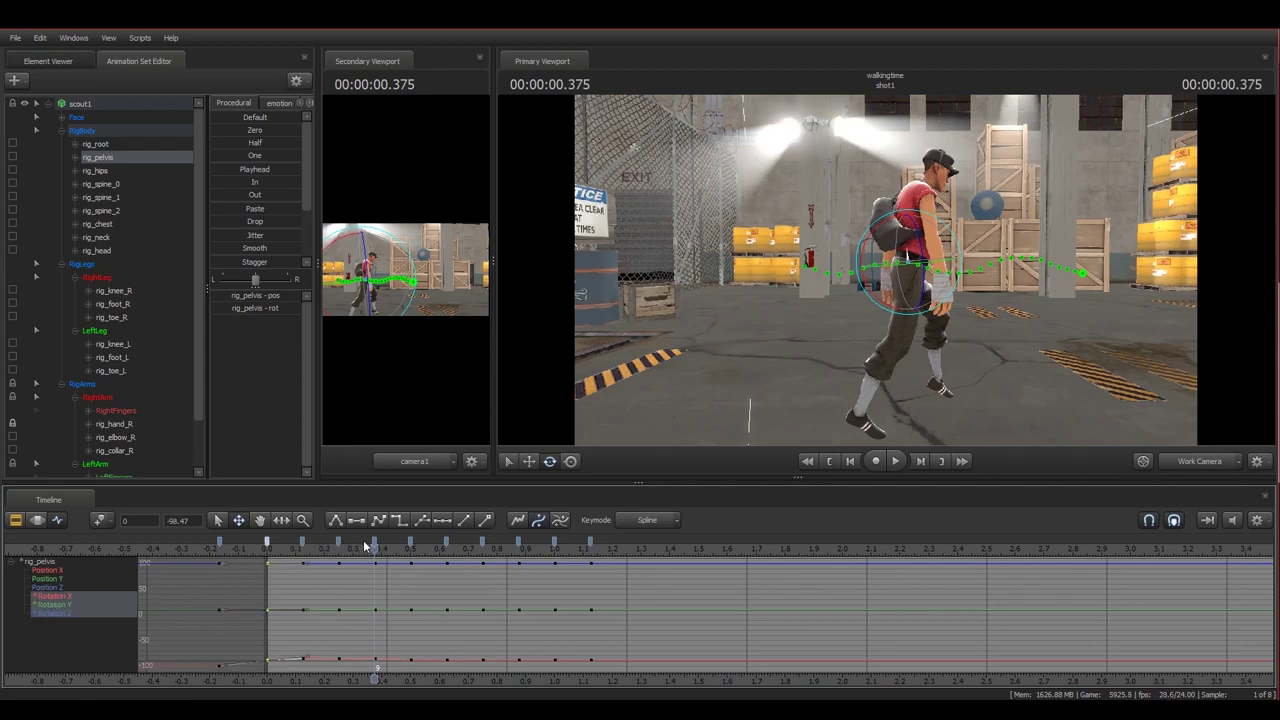
shift+click(410, 541)
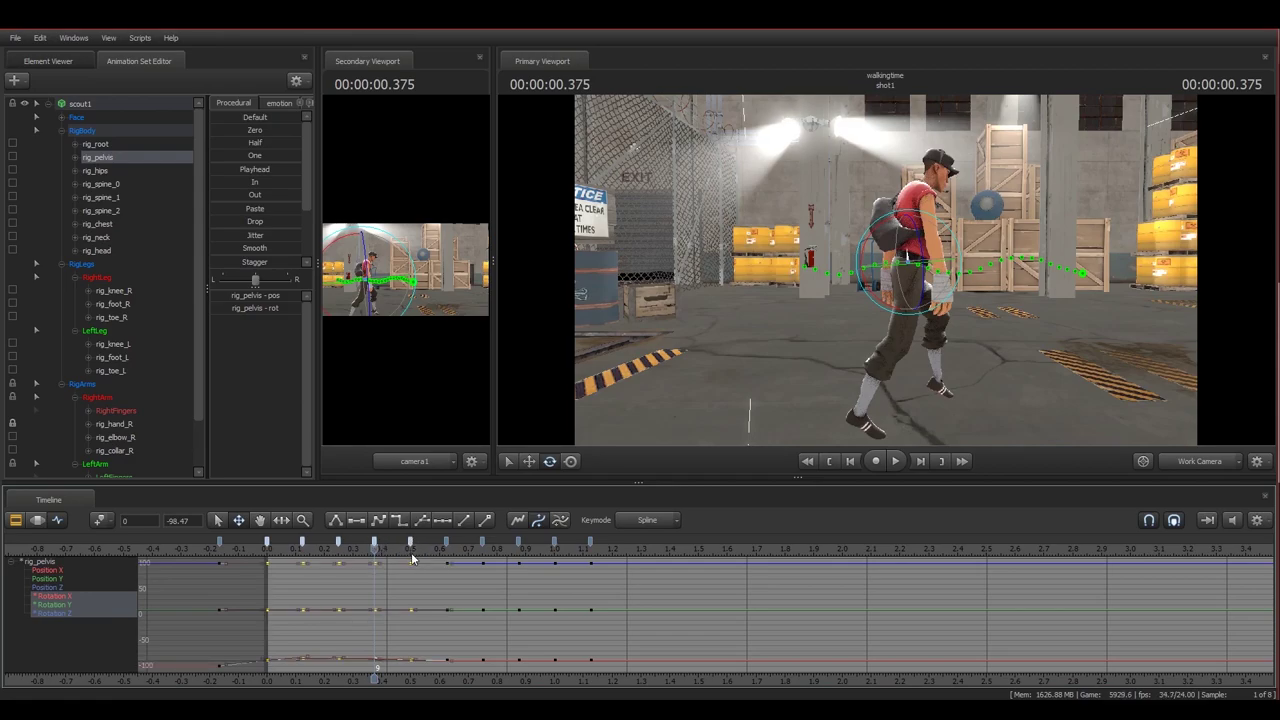
click(409, 549)
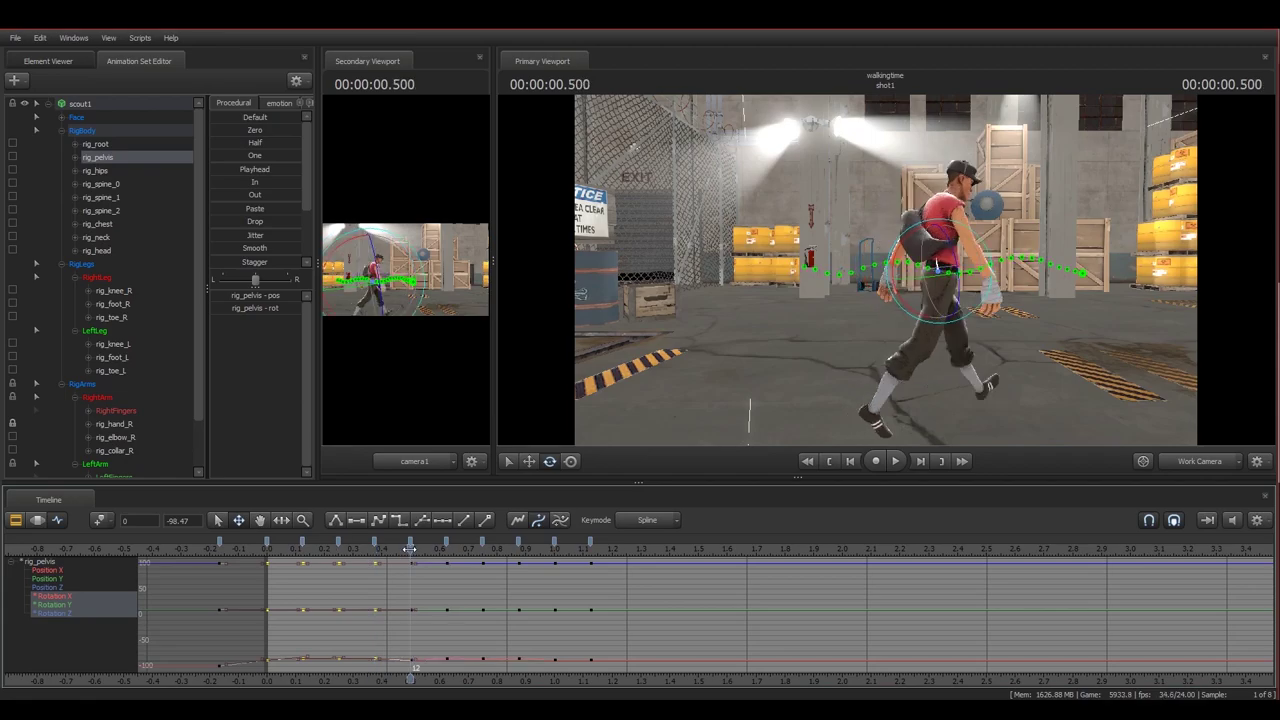
- Replay and scrub the walk from frame 0 to review the pelvis rotation over the full cycle
drag(409, 549, 269, 553)
key(space)
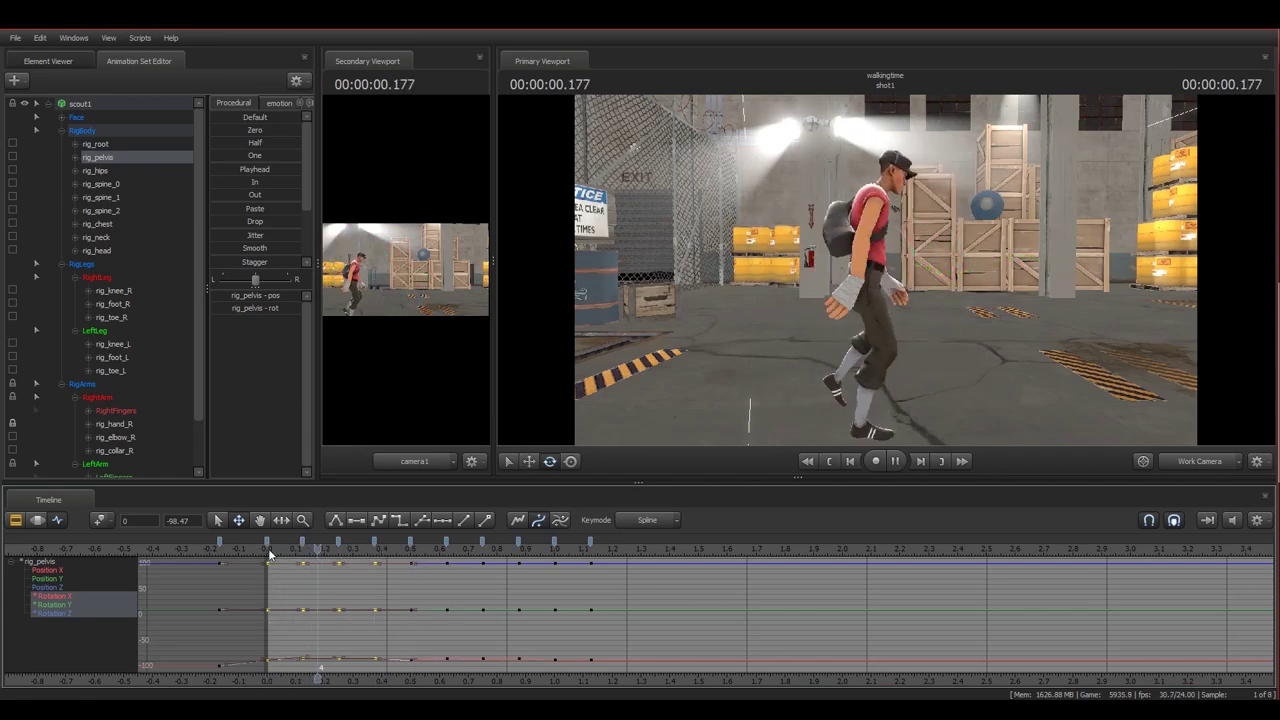
click(269, 554)
key(space)
drag(269, 555, 593, 573)
drag(690, 400, 678, 384)
click(271, 555)
key(space)
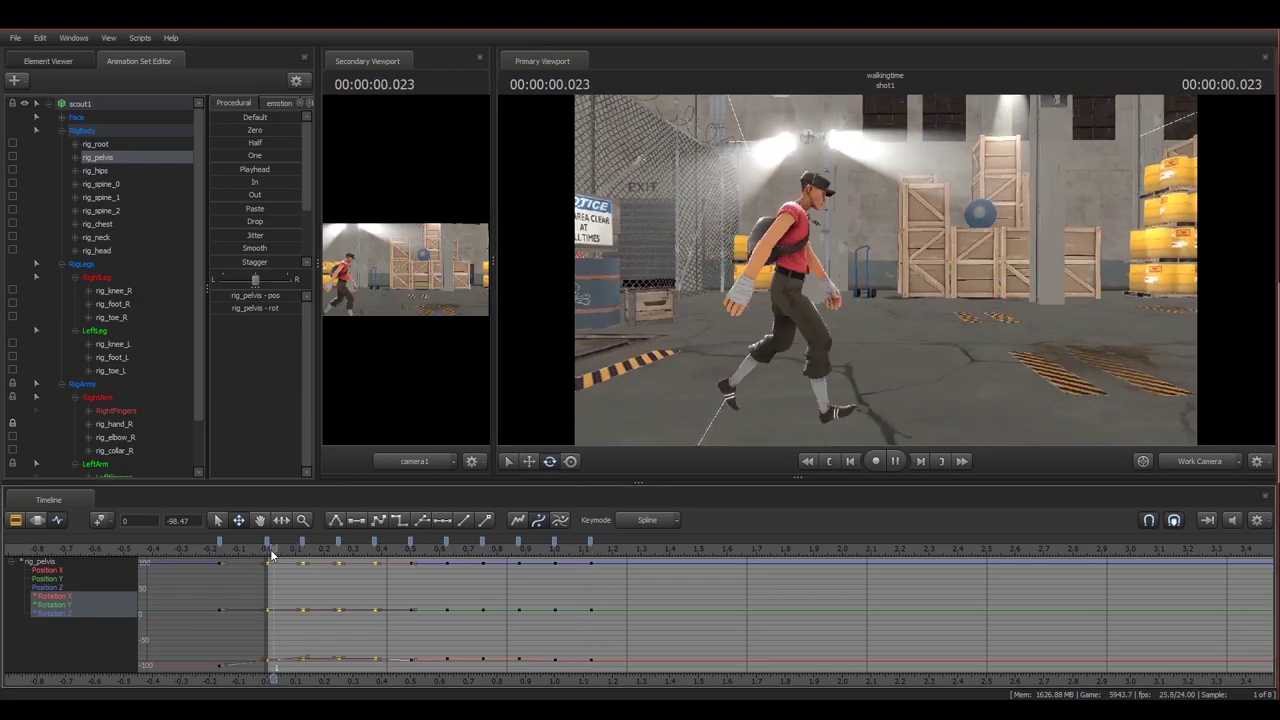
key(space)
- Rotate rig_pelvis at frame 0 to a Rotation X value of -96.24
mouse_move(271, 555)
mouse_down()
mouse_move(437, 560)
mouse_move(270, 551)
mouse_up()
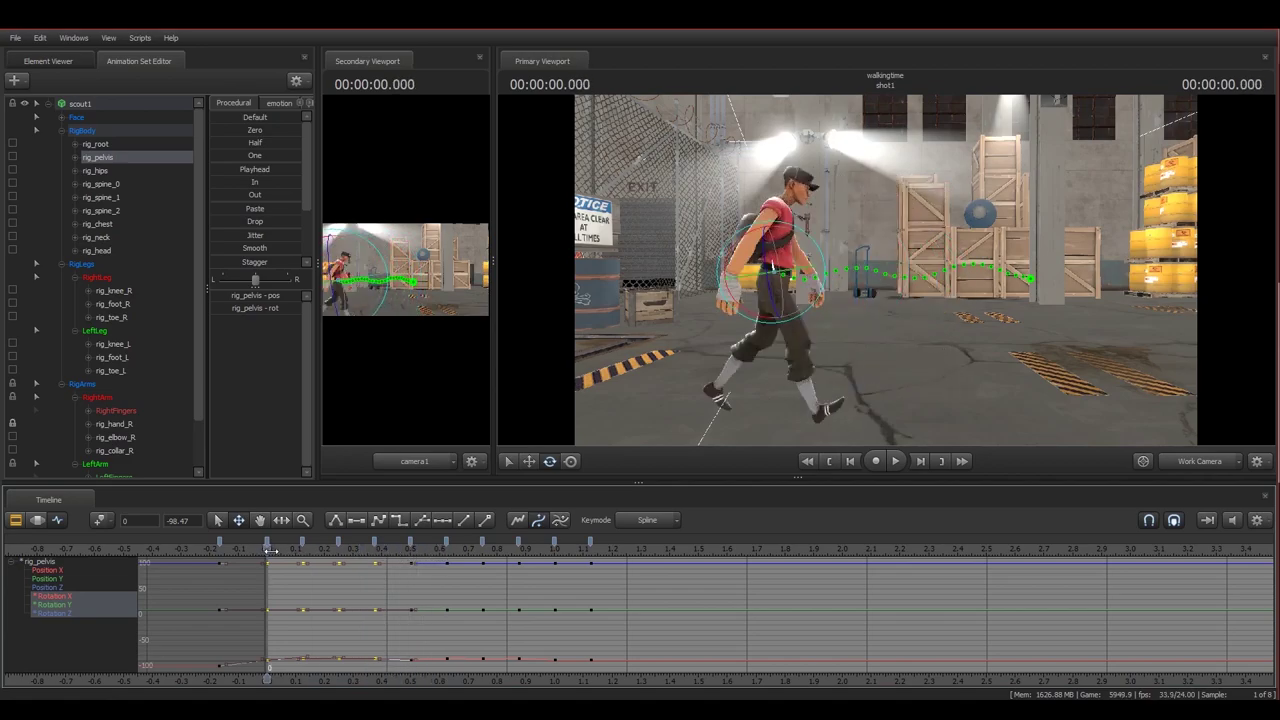
key(w)
drag(798, 336, 768, 296)
key(s)
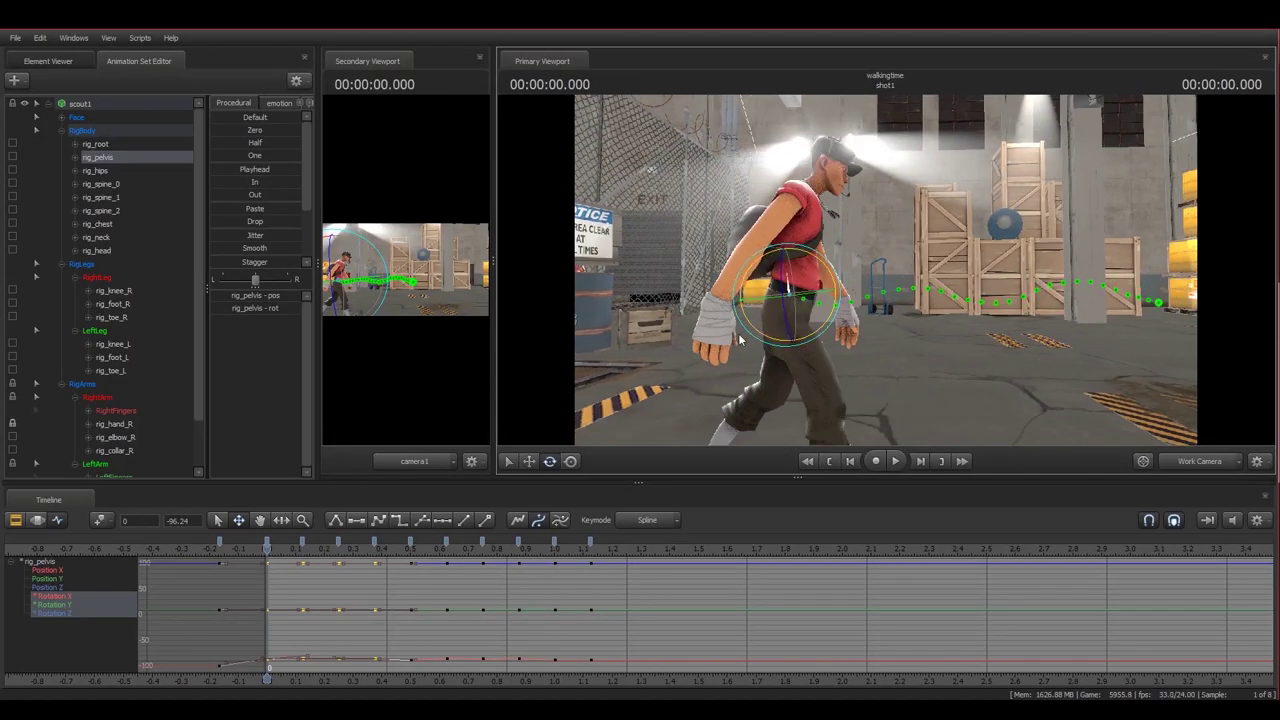
- Isolate rig_pelvis's Rotation X curve and raise its key at frame 6
click(67, 597)
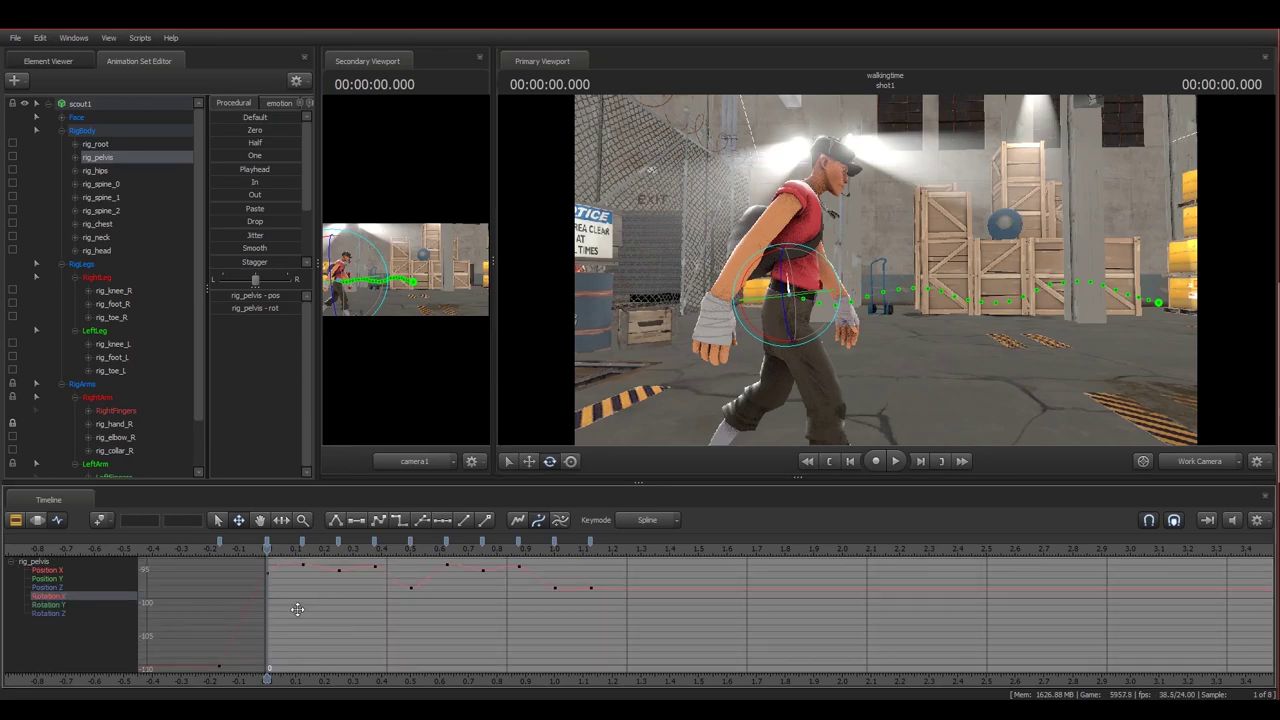
key(s)
mouse_move(765, 401)
mouse_down()
mouse_move(780, 401)
mouse_move(765, 401)
mouse_up()
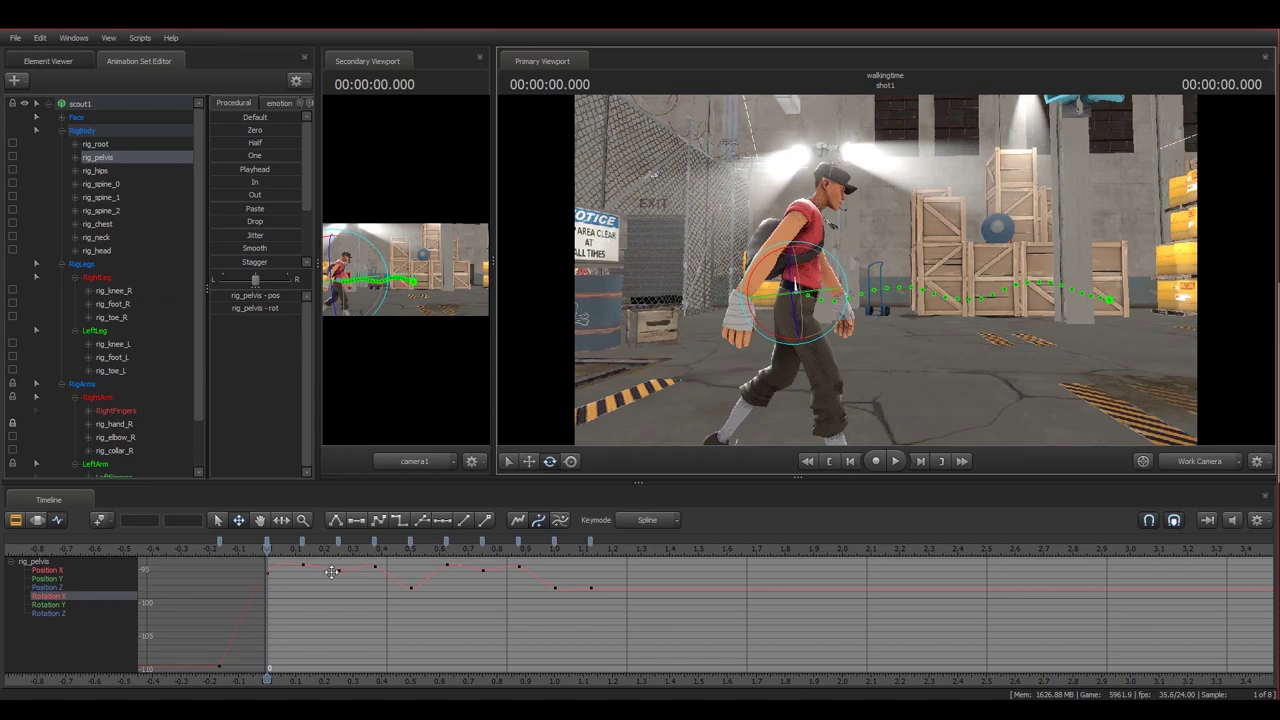
key(q)
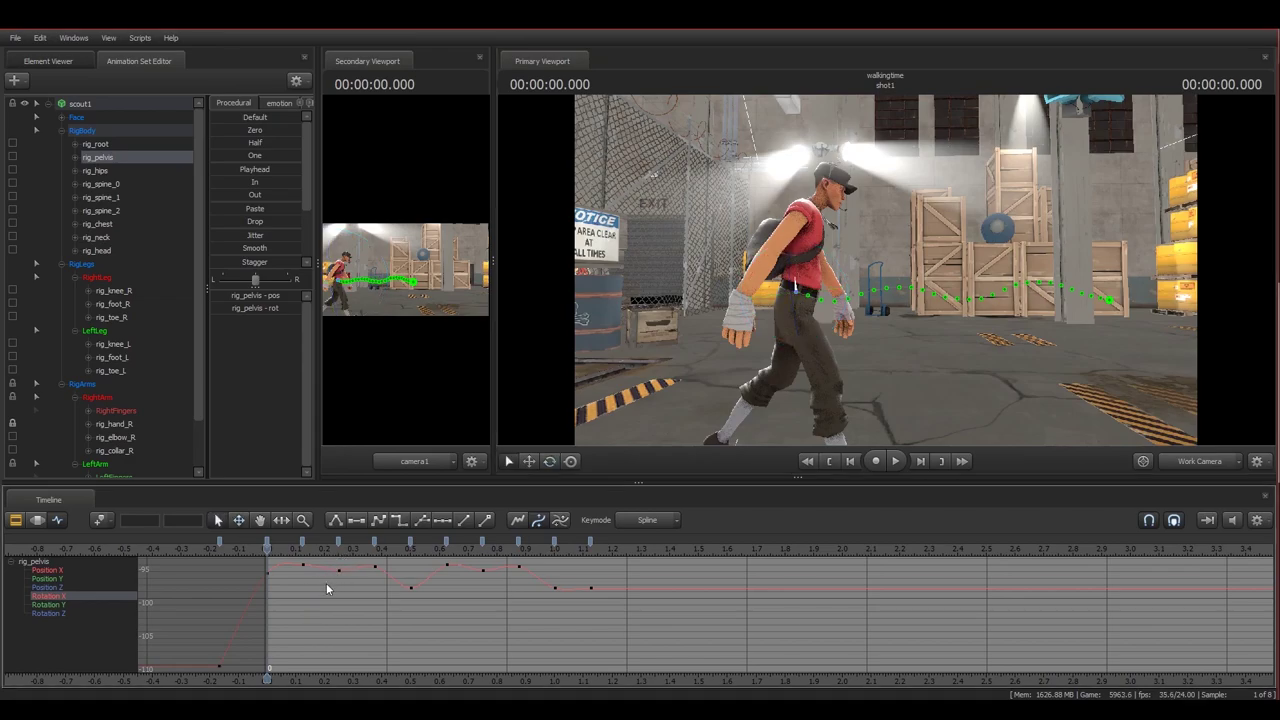
click(340, 569)
middle_drag(354, 604, 320, 594)
- Raise rig_pelvis's Rotation X key at frame 3 to smooth the start of the curve
key(q)
click(304, 566)
key(w)
drag(320, 594, 320, 592)
middle_drag(321, 594, 321, 593)
key(q)
- Copy rig_pelvis's Rotation X key from frame 0 to frame 12
click(269, 575)
key(e)
key(w)
drag(238, 607, 223, 597)
drag(267, 679, 410, 675)
key(ctrl+v)
click(411, 543)
key(1)
click(267, 543)
key(1)
key(w)
drag(226, 606, 220, 594)
double_click(268, 543)
- Copy rig_pelvis's Rotation X keys from frames 0 to 12 and paste them at frame 12 to repeat the motion through frame 24
click(412, 542)
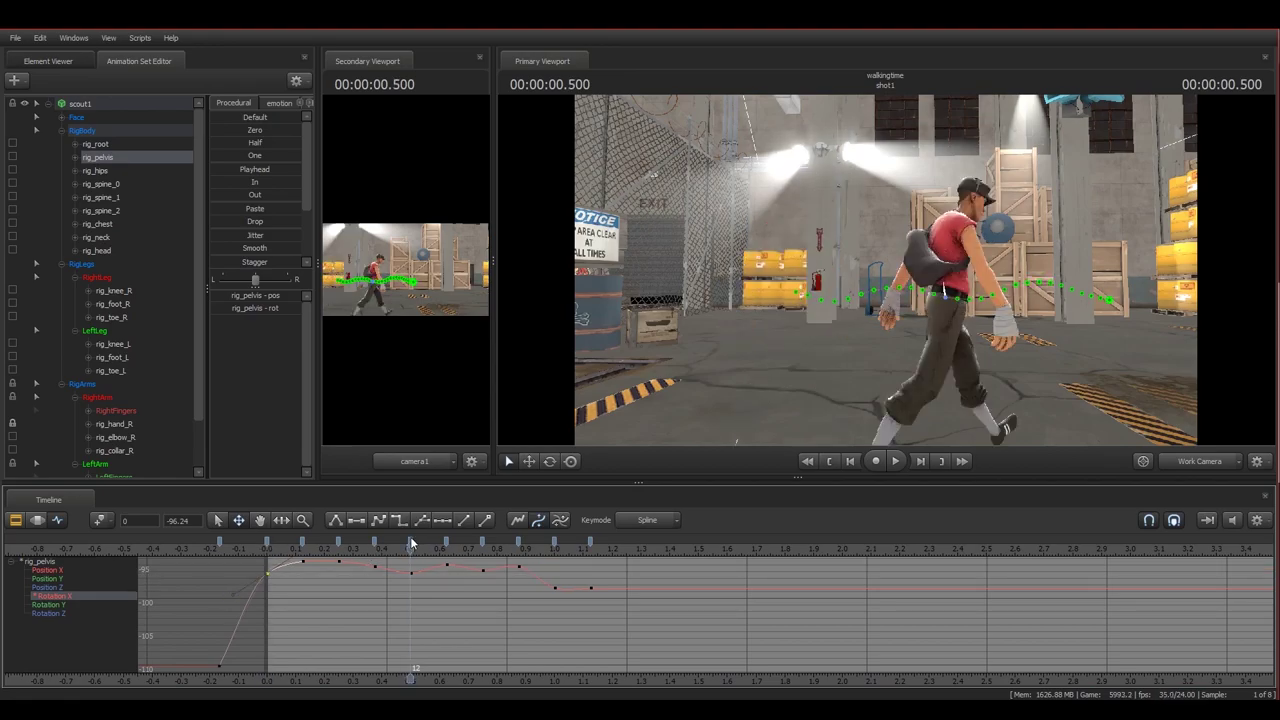
shift+click(267, 541)
key(ctrl+c)
key(ctrl+v)
- Play the walk from frame 0 and scrub to frame 24 to review the repeated pelvis rotation
double_click(590, 542)
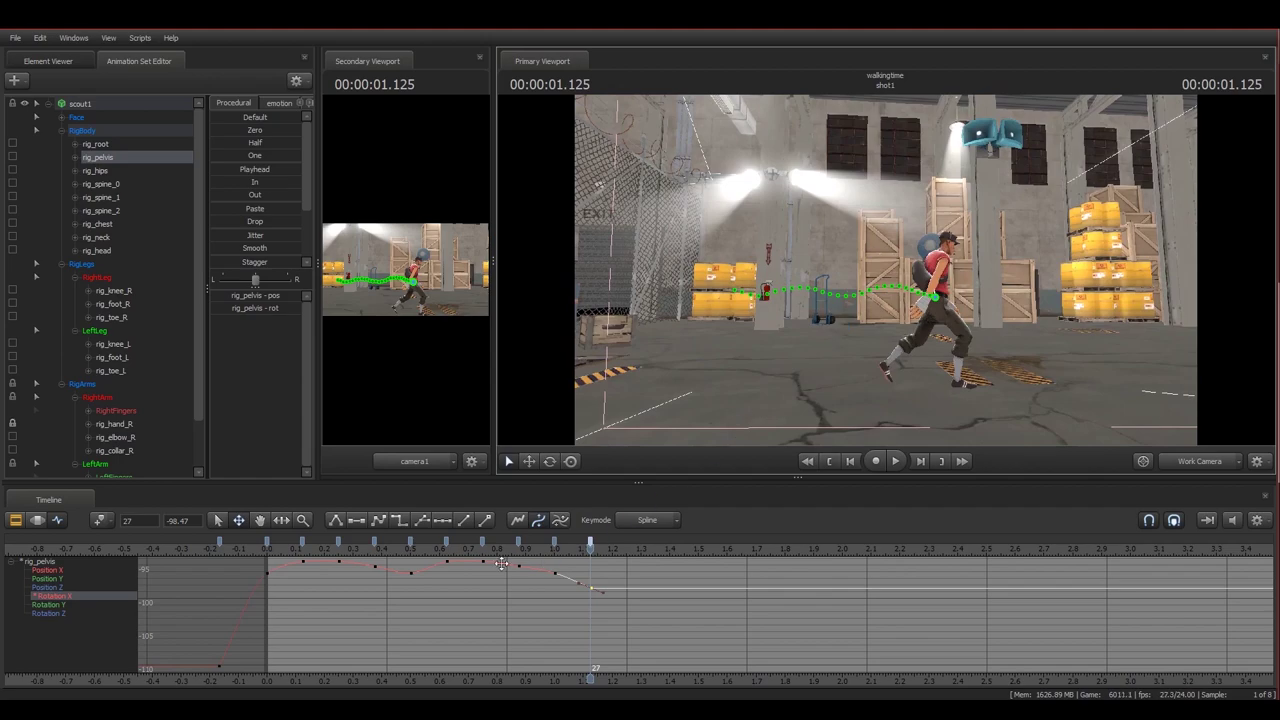
click(268, 548)
key(space)
drag(267, 552, 557, 557)
drag(770, 320, 795, 333)
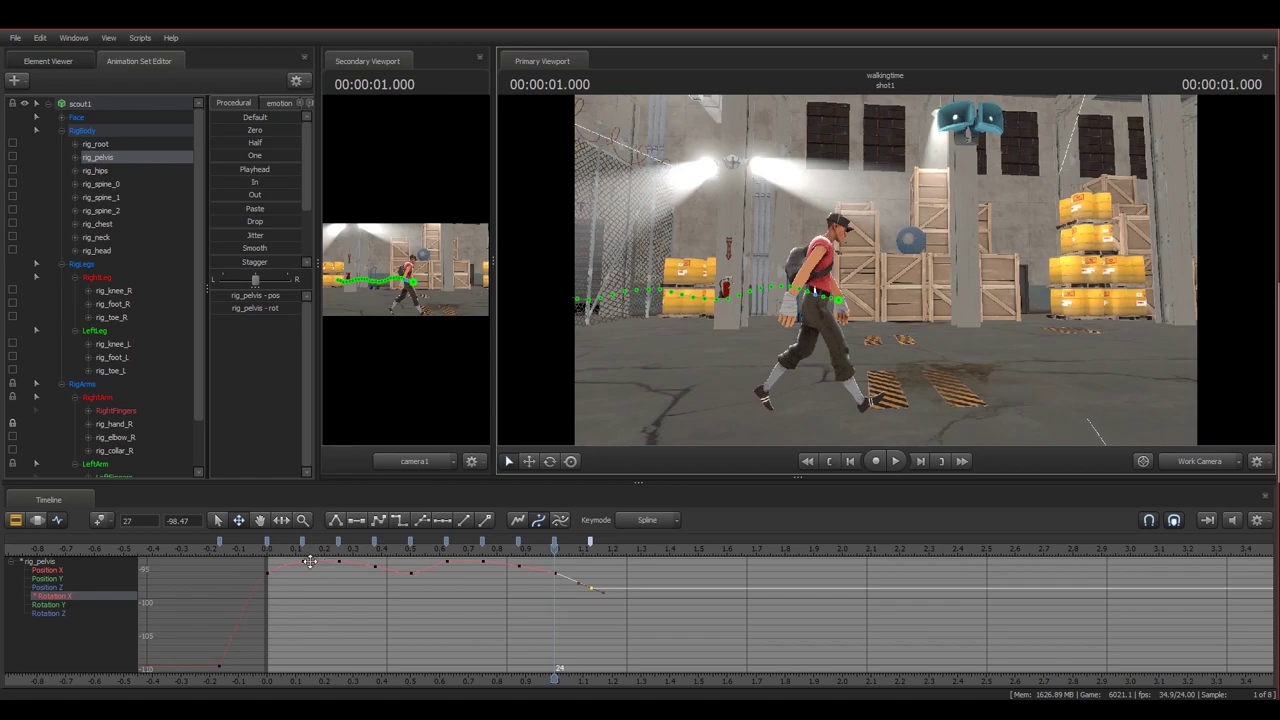
- Rotate rig_spine_1 forward at frame 3 to key a torso lean
drag(270, 553, 555, 574)
drag(818, 292, 858, 279)
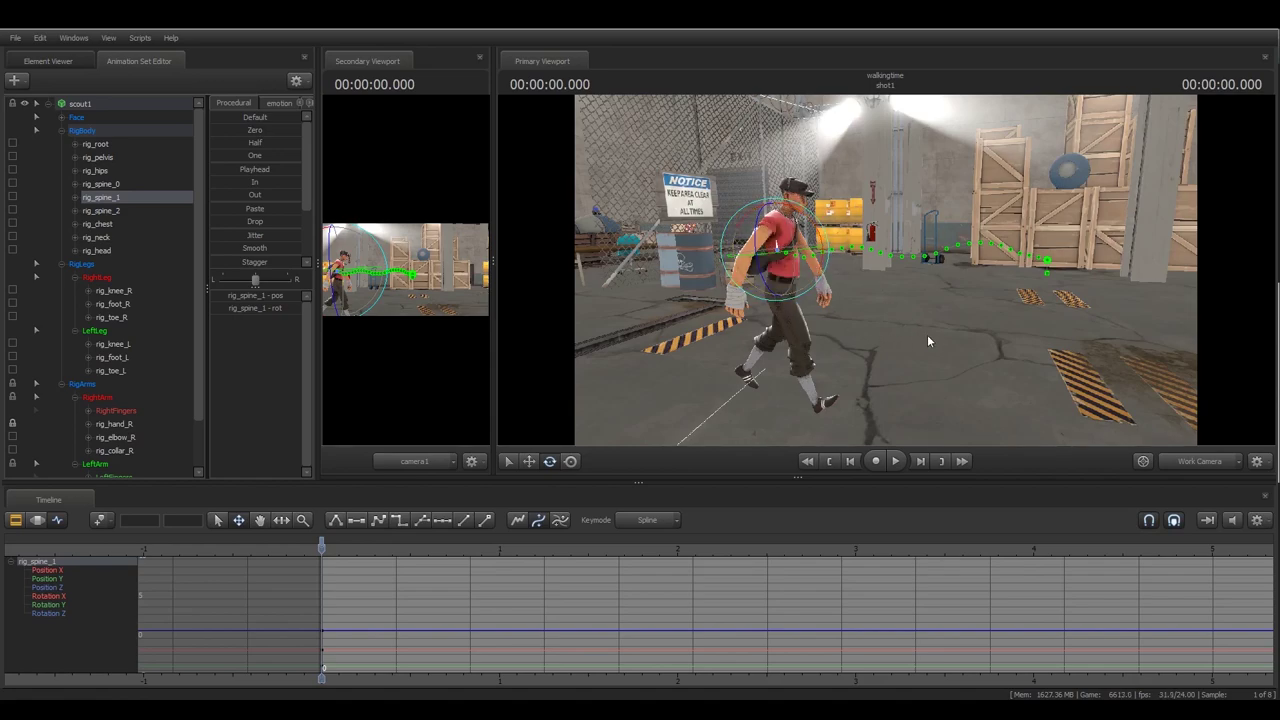
click(579, 497)
key(Right)
key(Right)
key(Right)
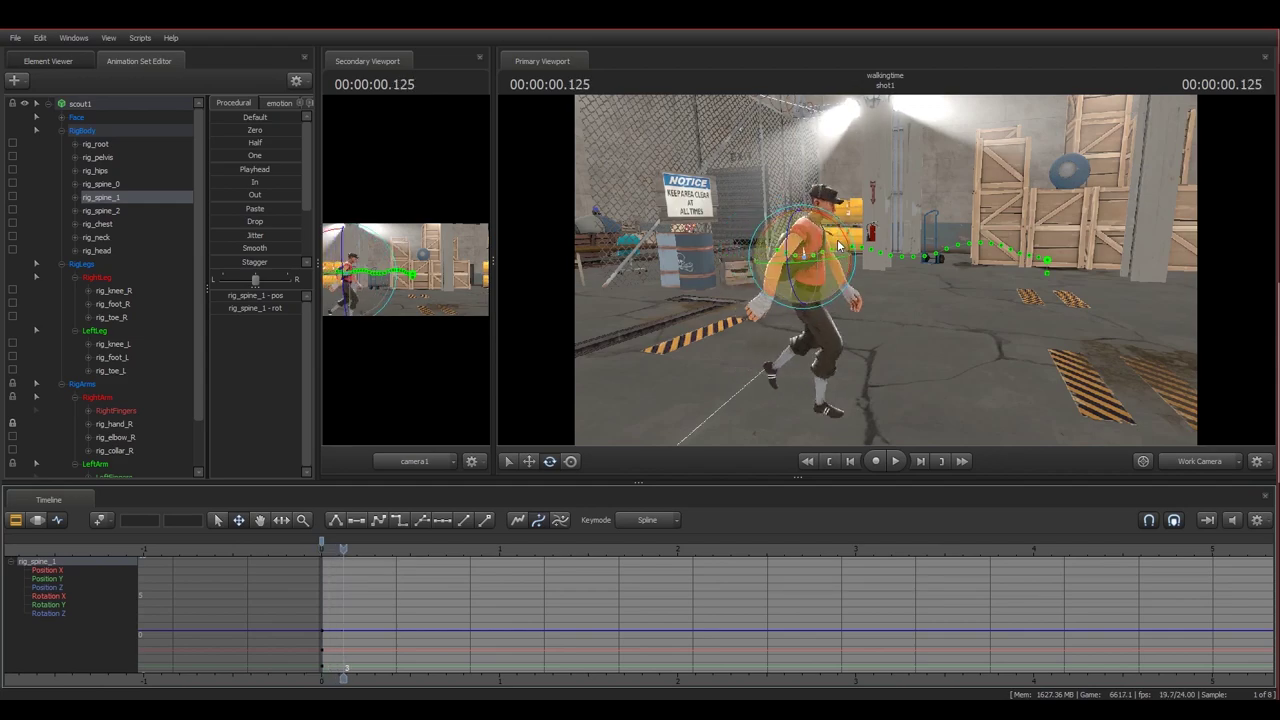
drag(845, 235, 848, 244)
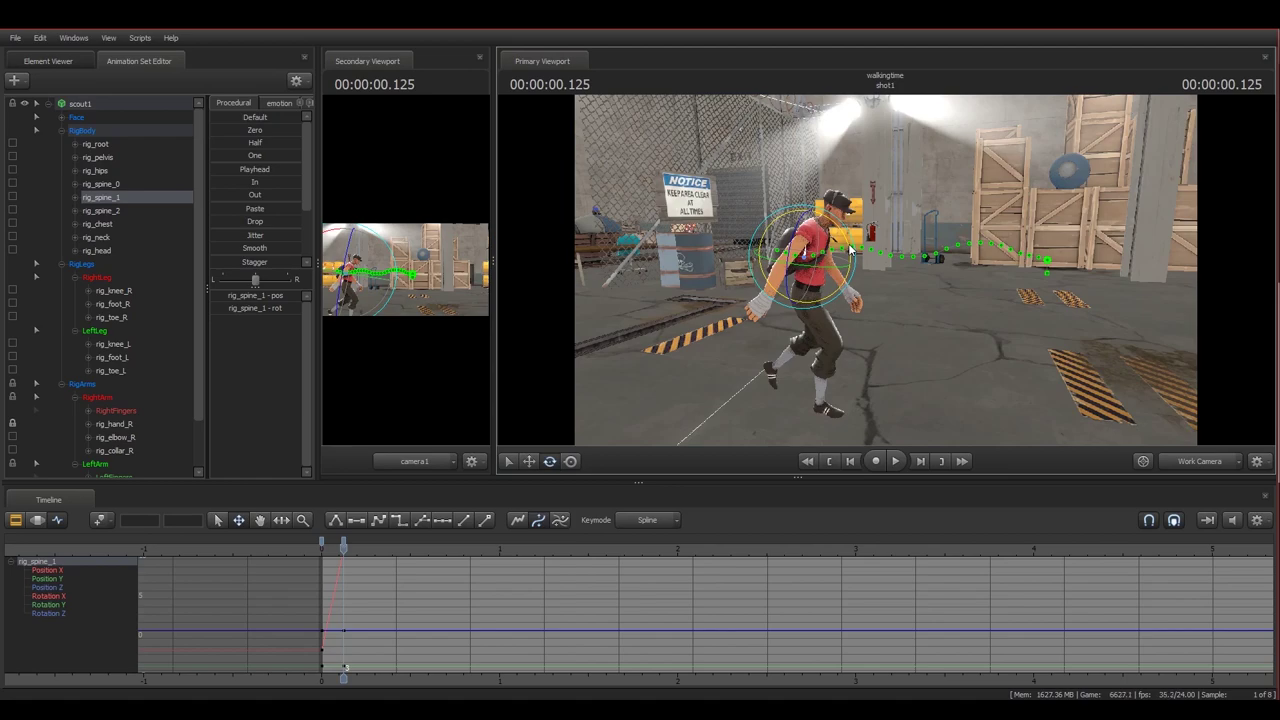
- Rotate rig_spine_1 slightly backward at frame 9 to key a reduced torso lean
key(Right)
key(Right)
key(Right)
key(Right)
key(Right)
key(Right)
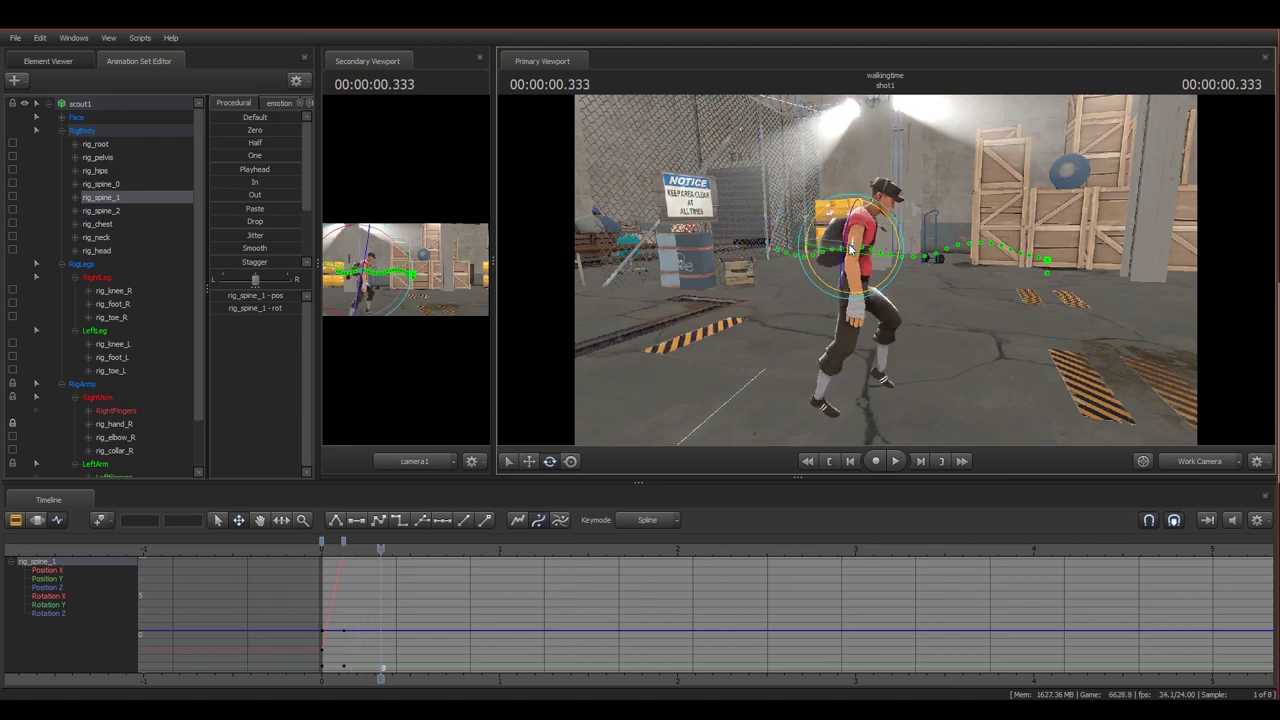
key(Right)
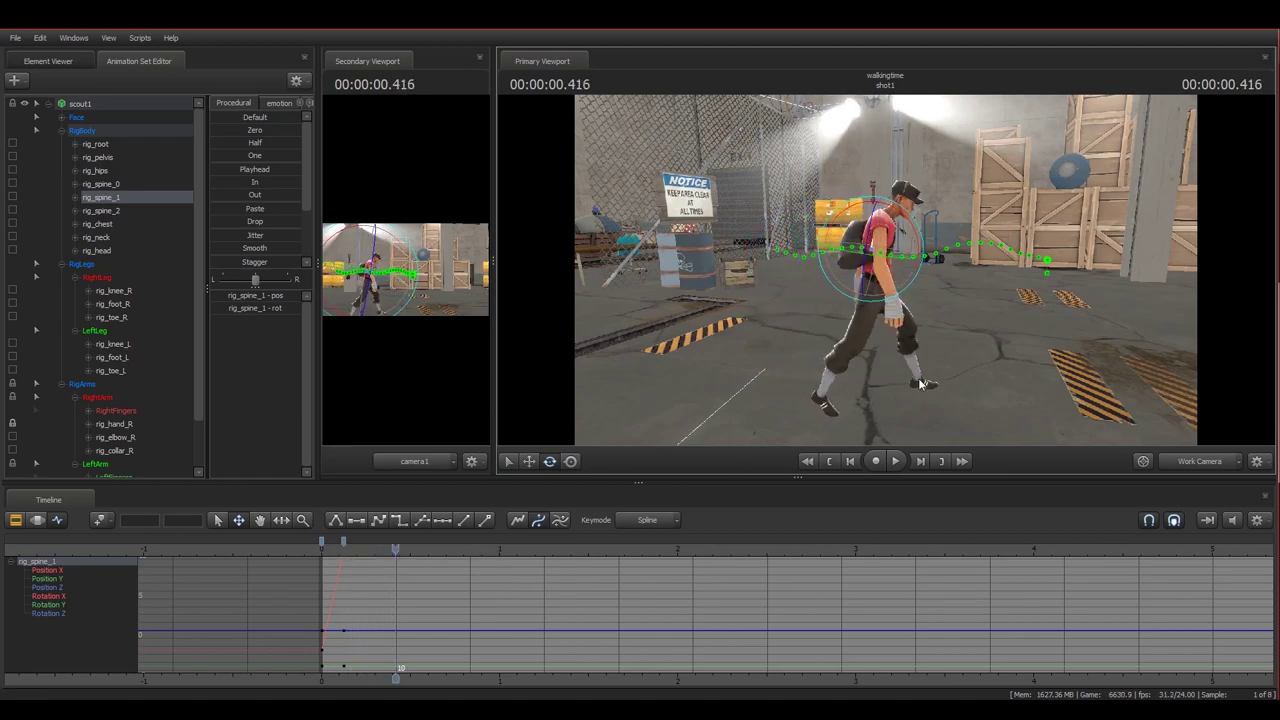
ctrl+click(919, 383)
drag(397, 550, 391, 552)
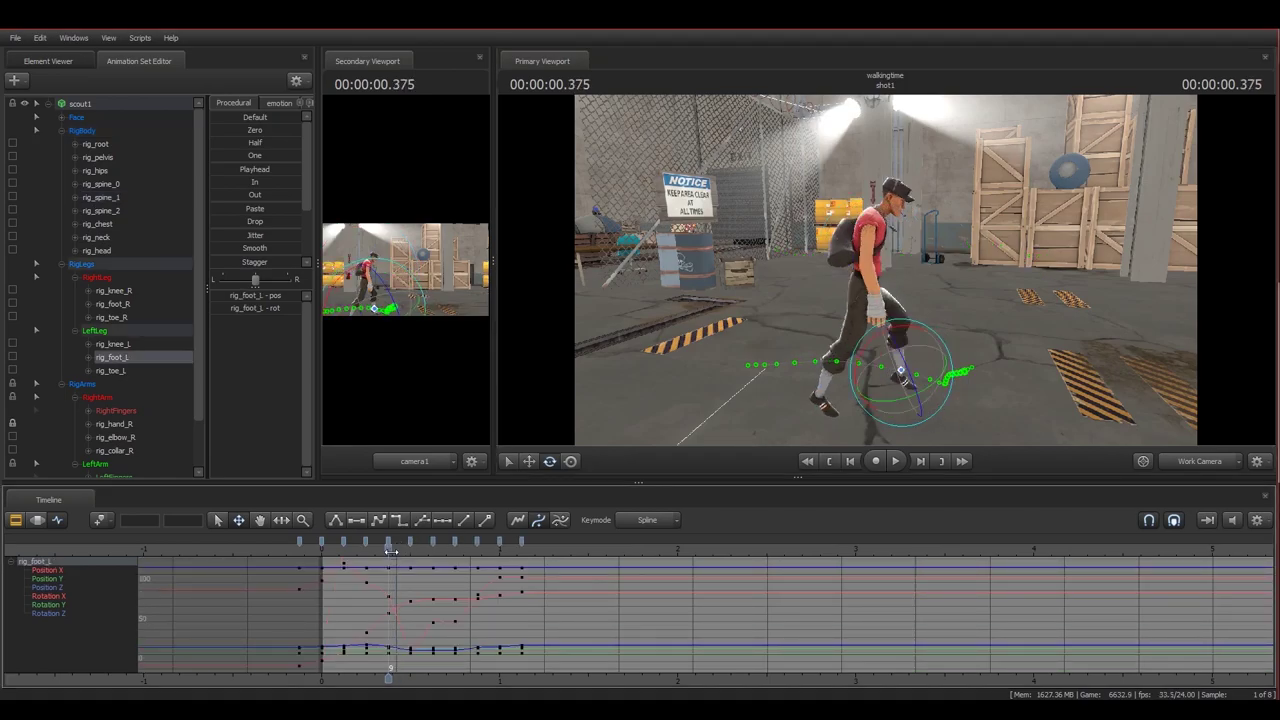
key(ctrl)
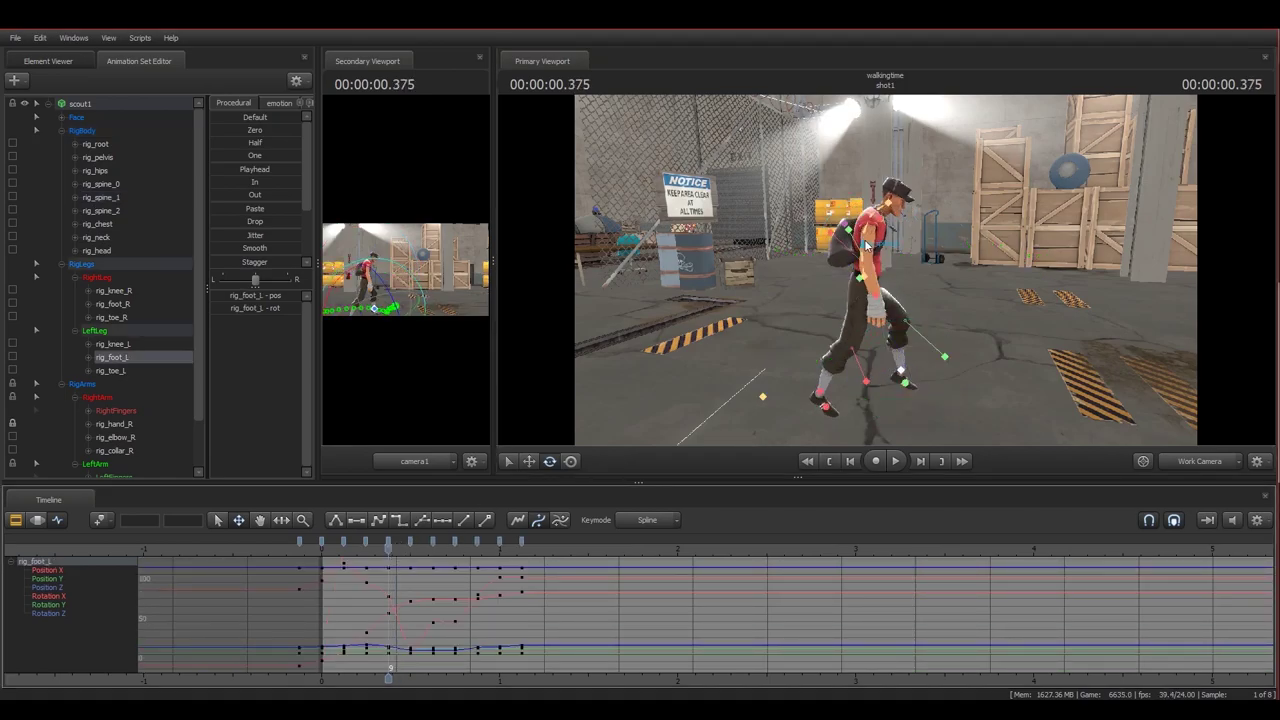
click(868, 245)
drag(910, 240, 907, 236)
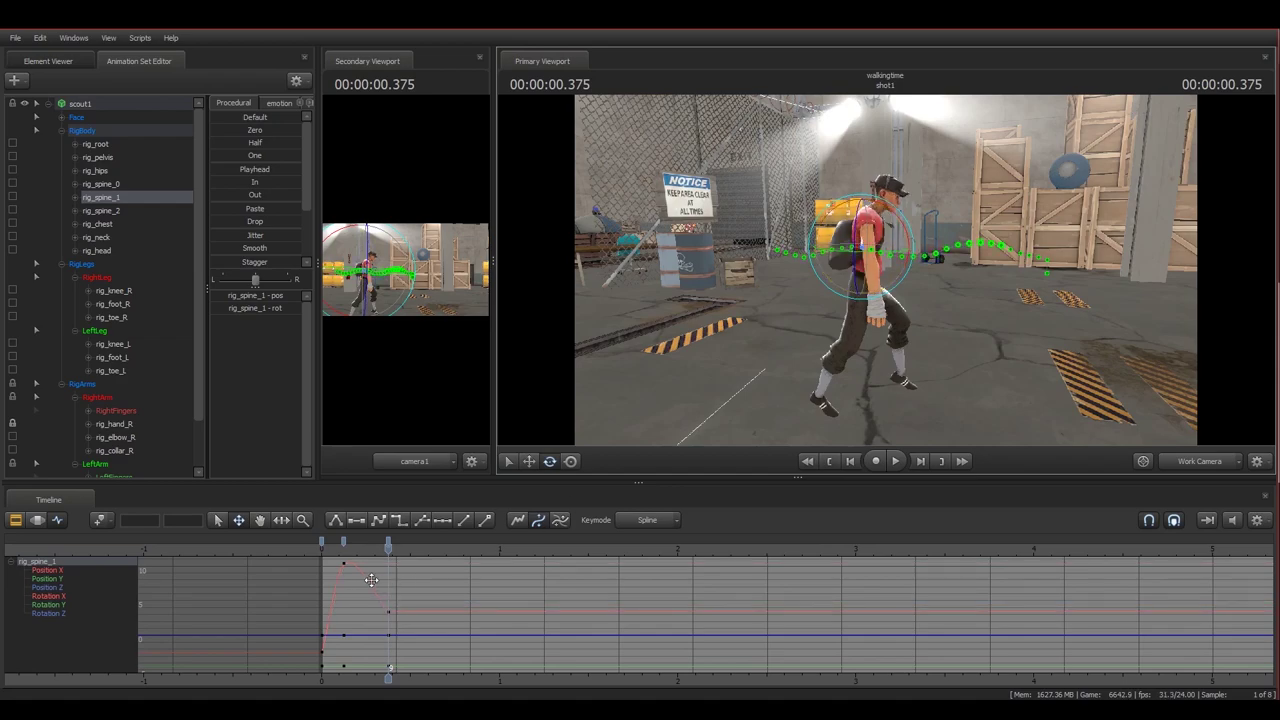
- Copy rig_spine_1's key from frame 0 to frame 12
key(Right)
key(Right)
key(Right)
click(322, 542)
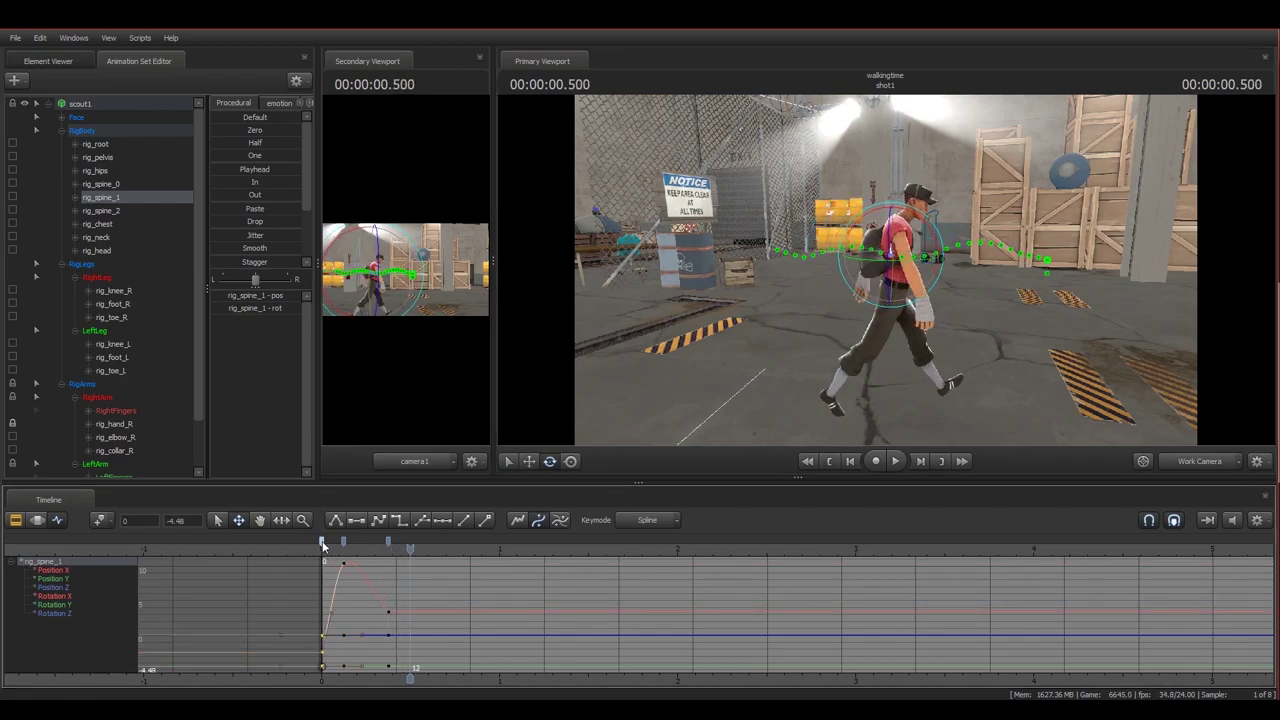
key(ctrl+c)
key(ctrl+v)
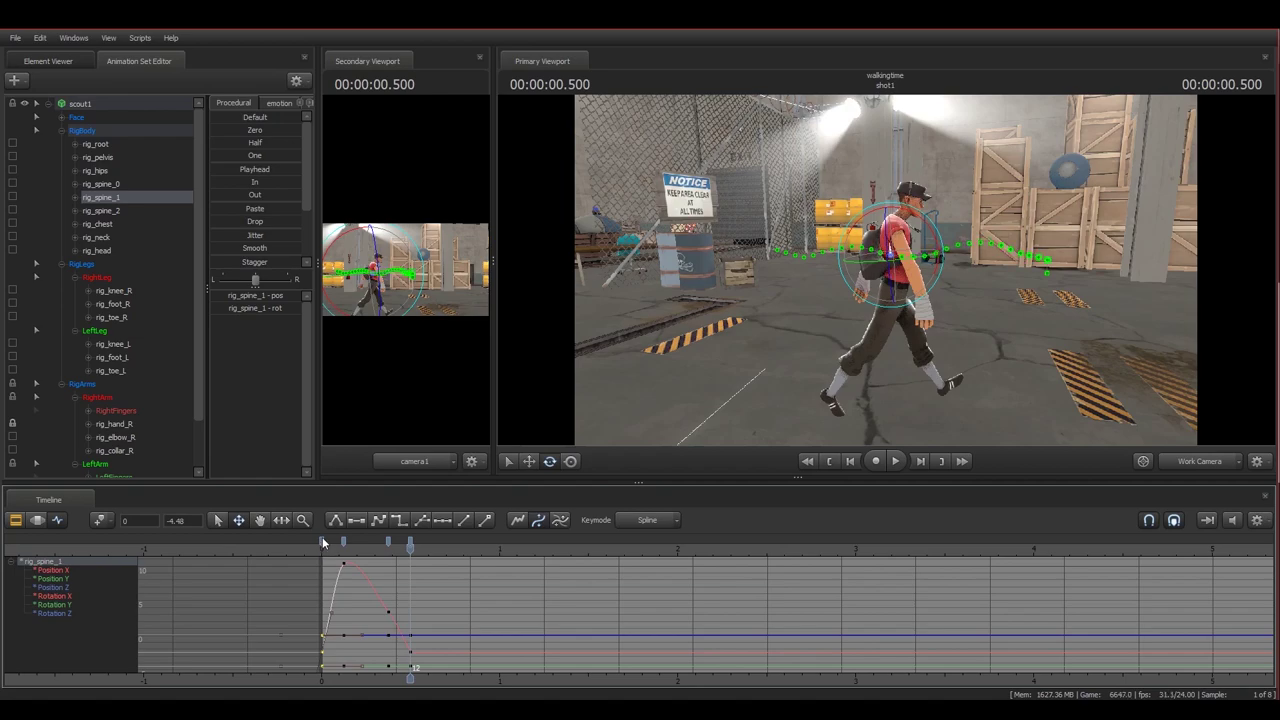
- Copy all rig_spine_1 keys from frames 0 to 12, paste them at frame 12, and preview the walk
key(ctrl+a)
drag(317, 551, 411, 550)
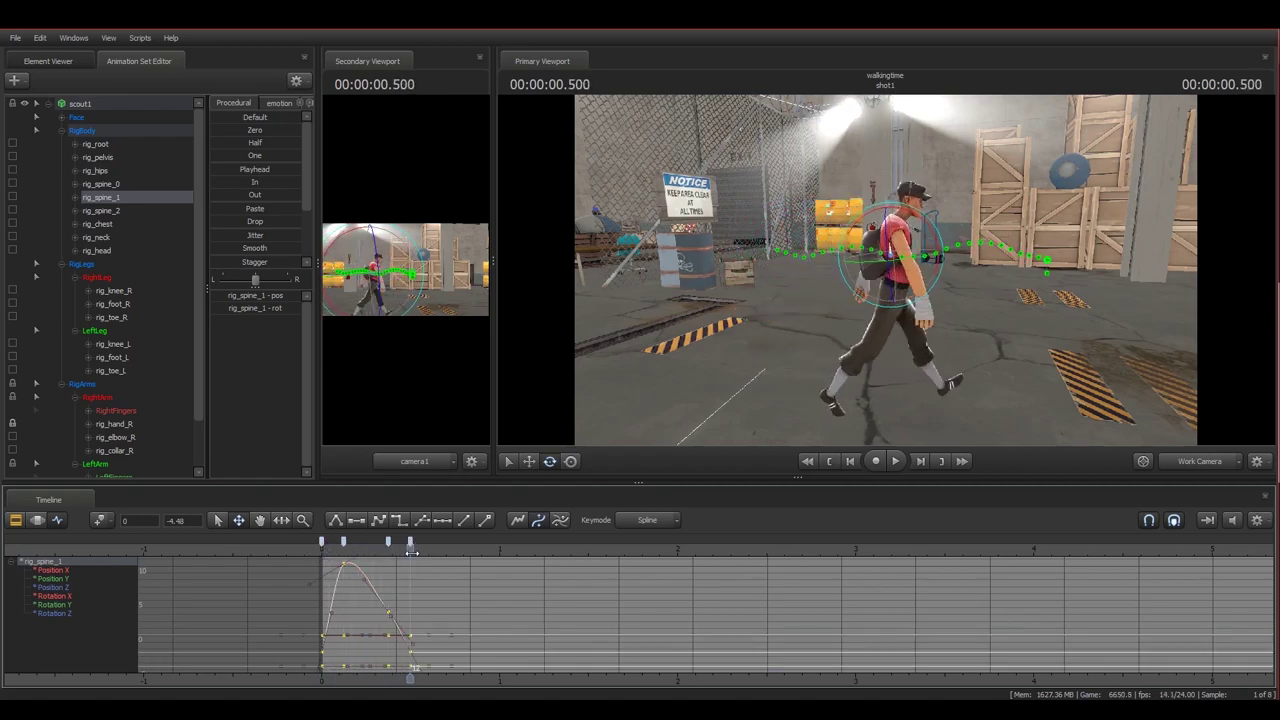
key(ctrl+v)
click(321, 551)
key(space)
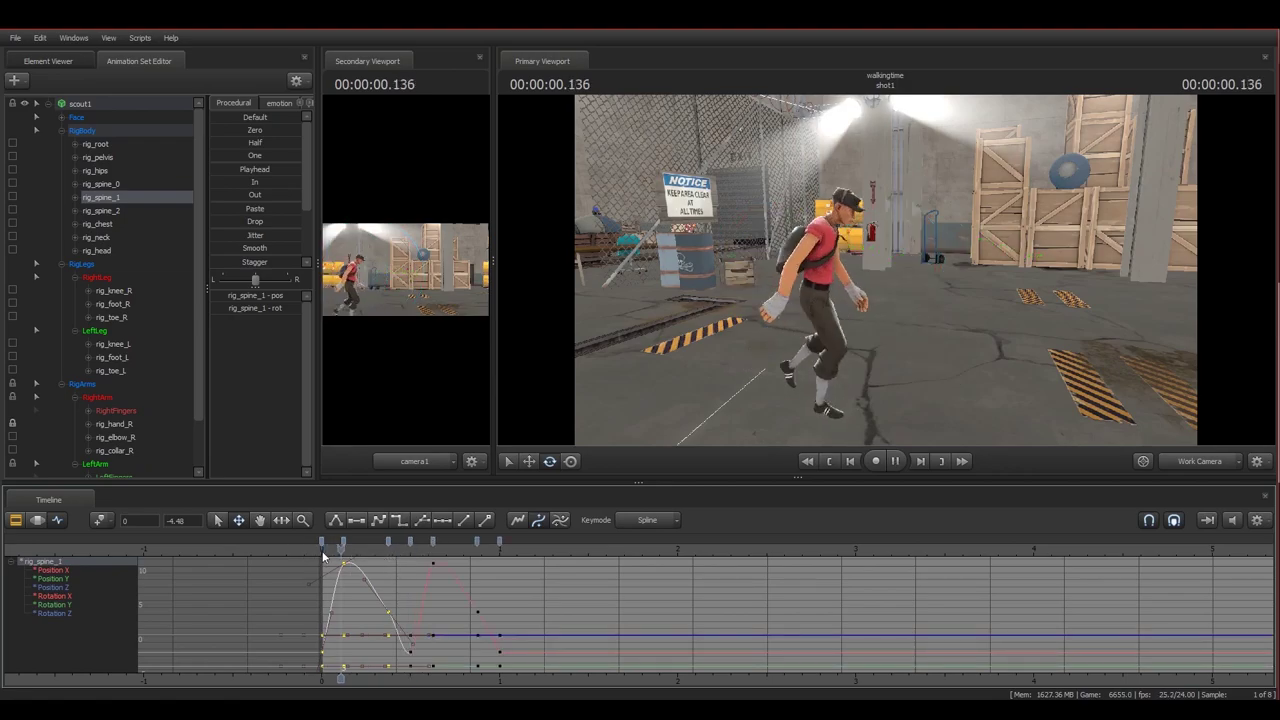
click(322, 551)
- Shift rig_spine_1's keys at frames 3 and 15 together to frames 5 and 17
click(344, 543)
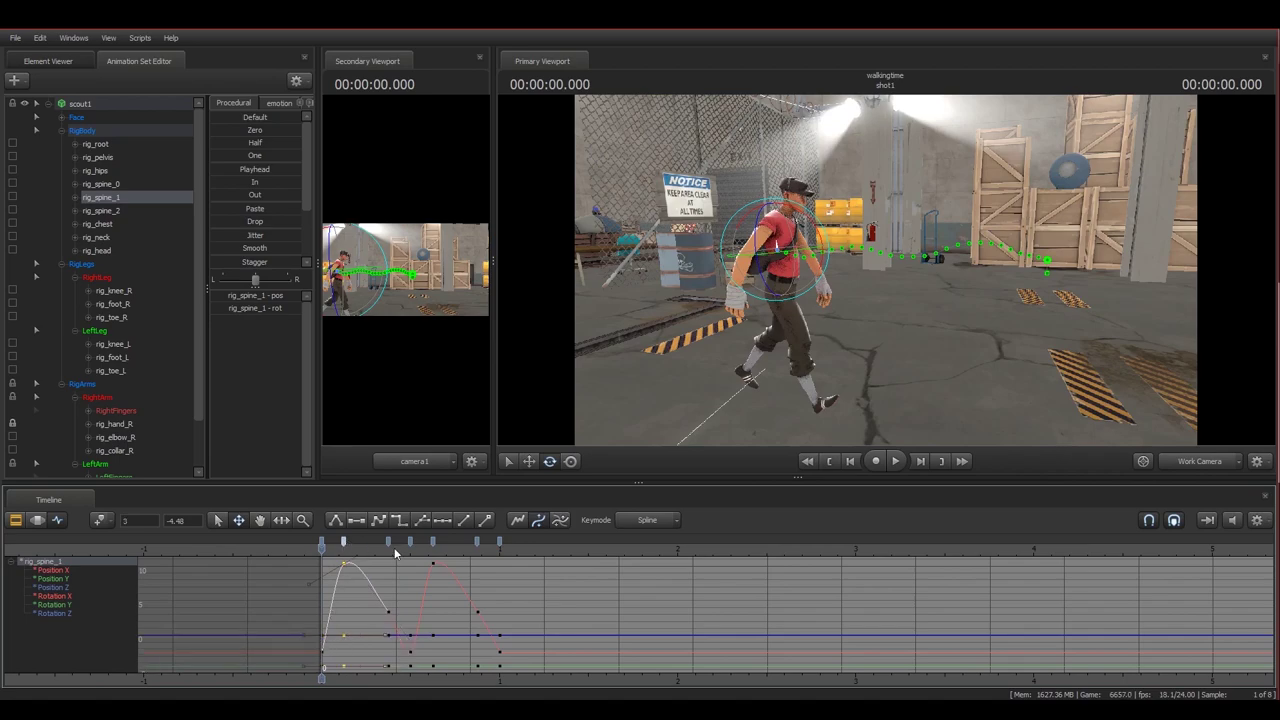
ctrl+click(432, 540)
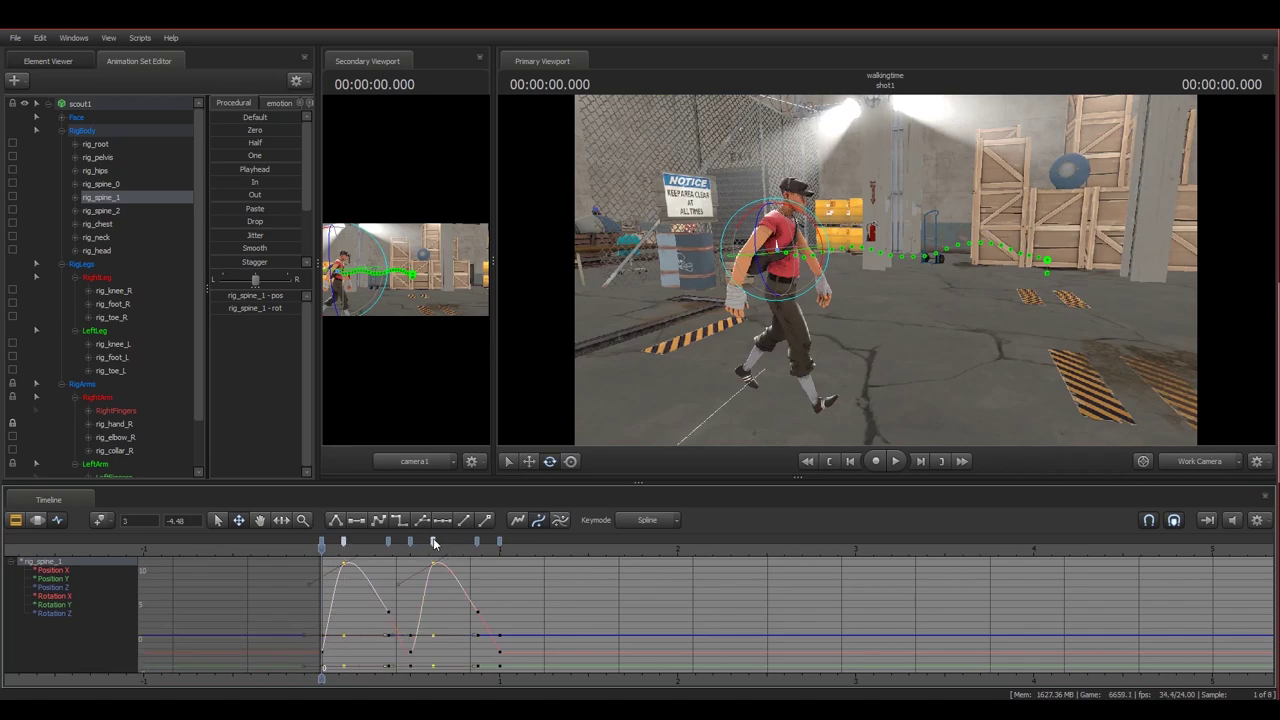
drag(433, 540, 447, 541)
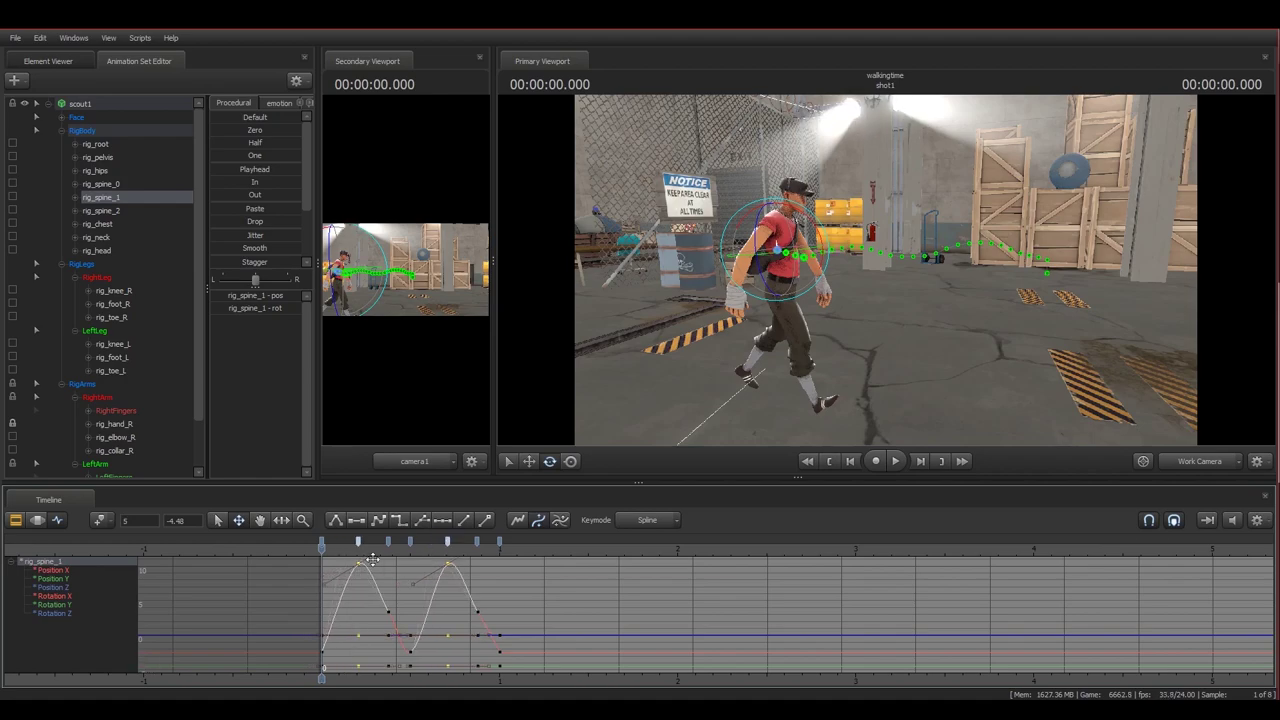
- Deselect the spine control and play the walk from the start to review the torso lean
mouse_move(328, 553)
mouse_down()
mouse_move(389, 553)
mouse_move(326, 553)
mouse_up()
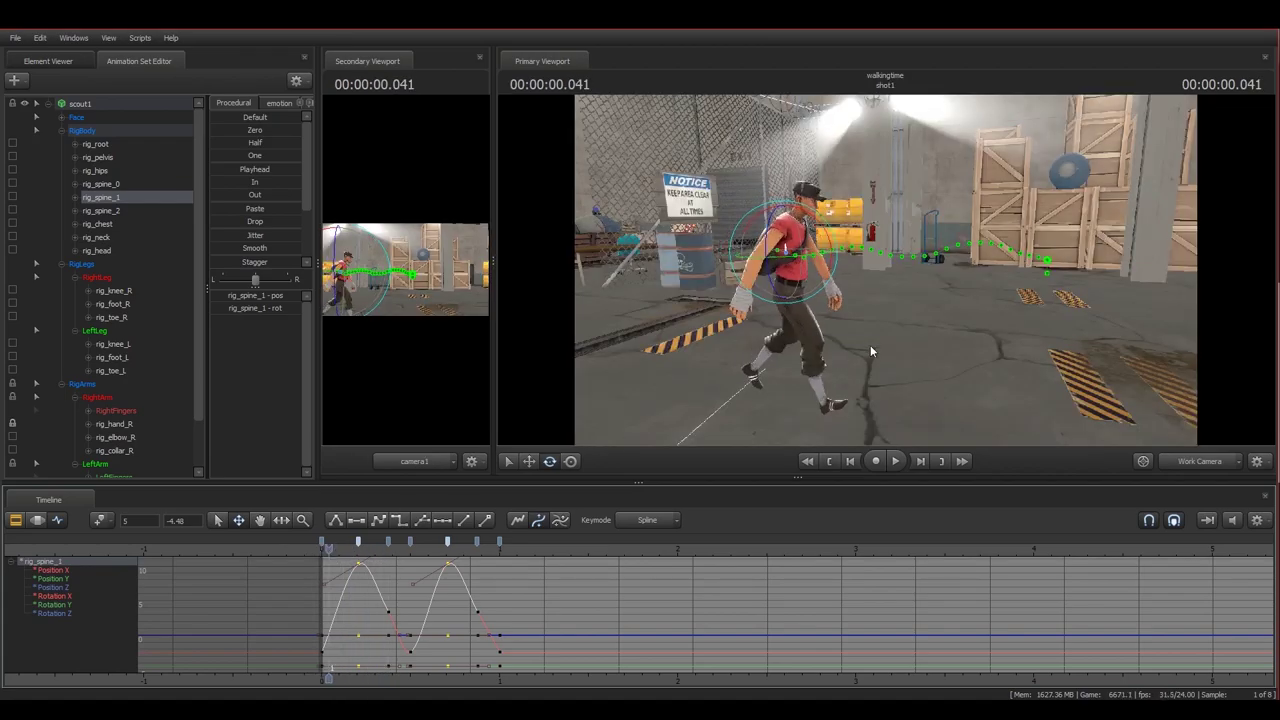
click(920, 380)
key(space)
key(space)
click(326, 553)
key(space)
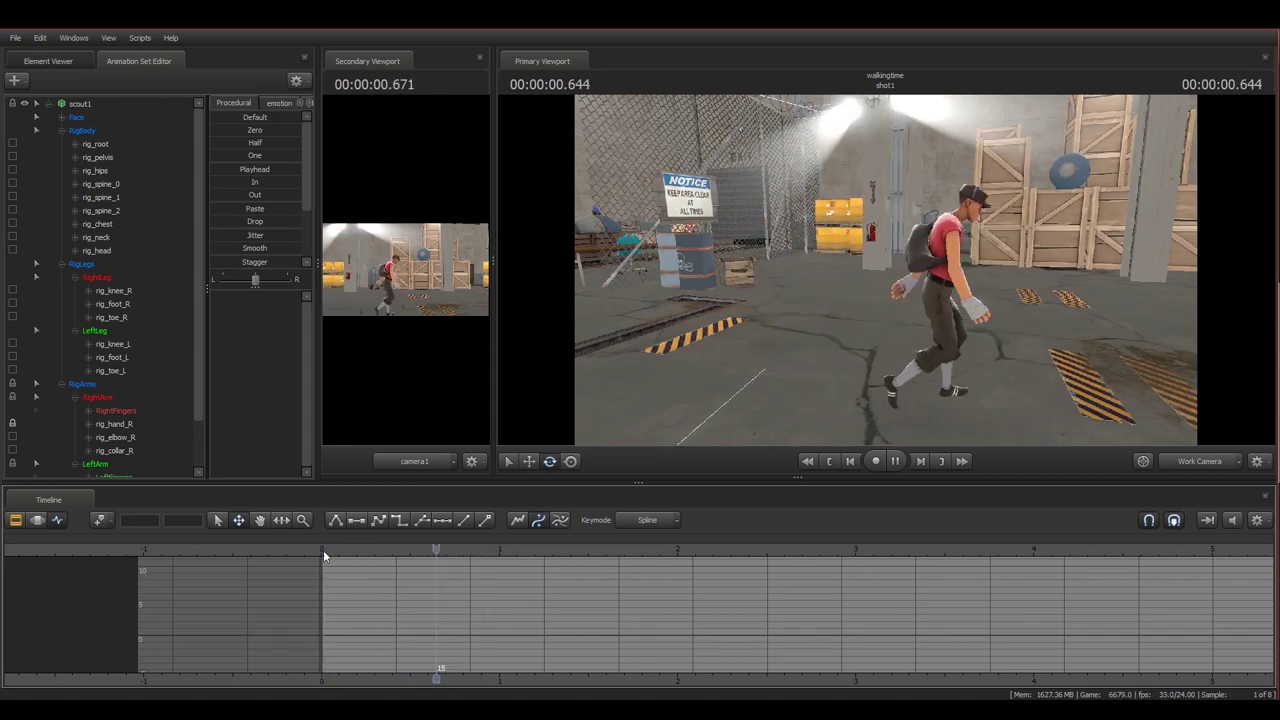
click(323, 550)
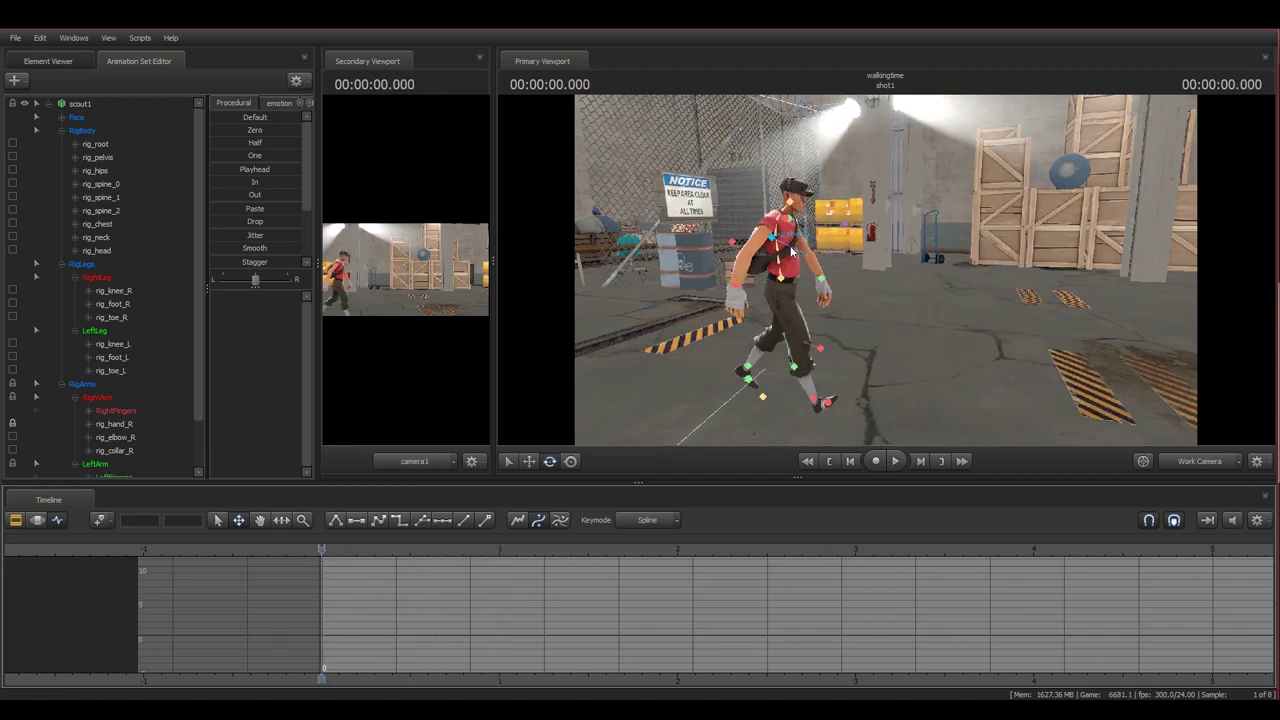
- Select all rig_spine_1 keys from frames 0 to 24 and blend them partway toward the frame 0 pose with Playhead
ctrl+click(777, 248)
click(359, 551)
click(321, 543)
shift+click(499, 541)
click(323, 549)
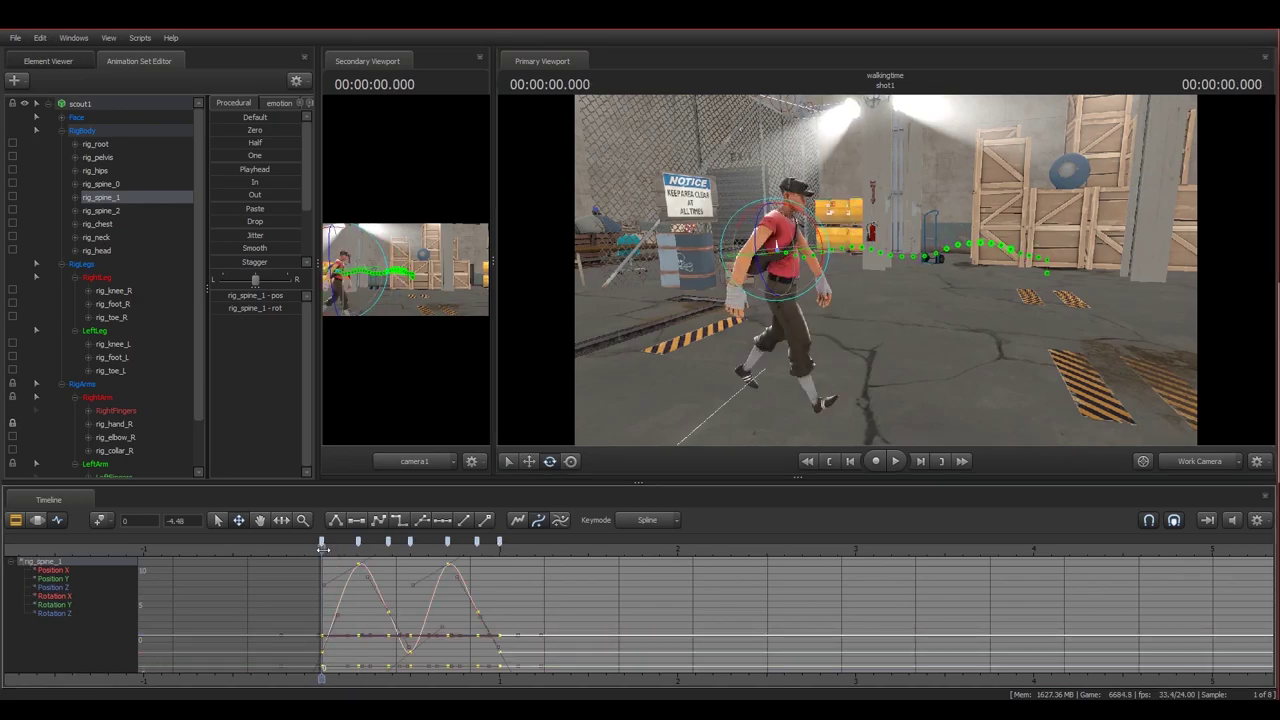
drag(893, 370, 886, 271)
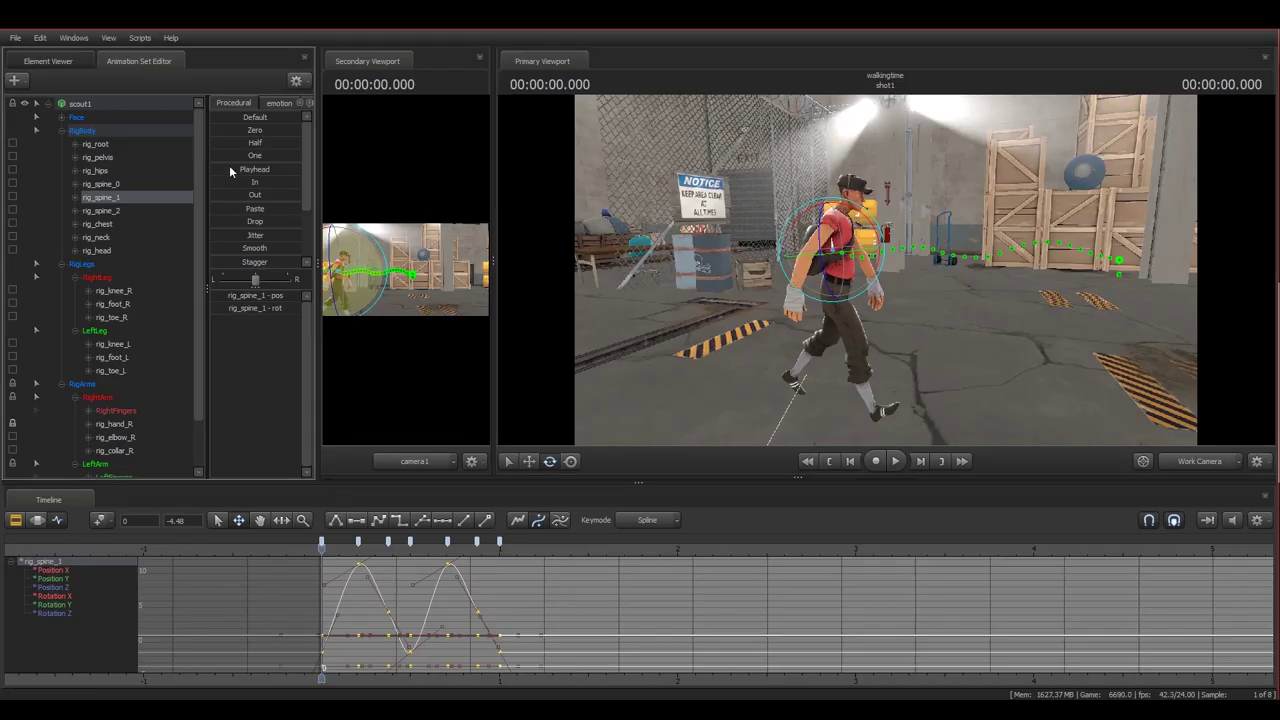
drag(238, 171, 284, 171)
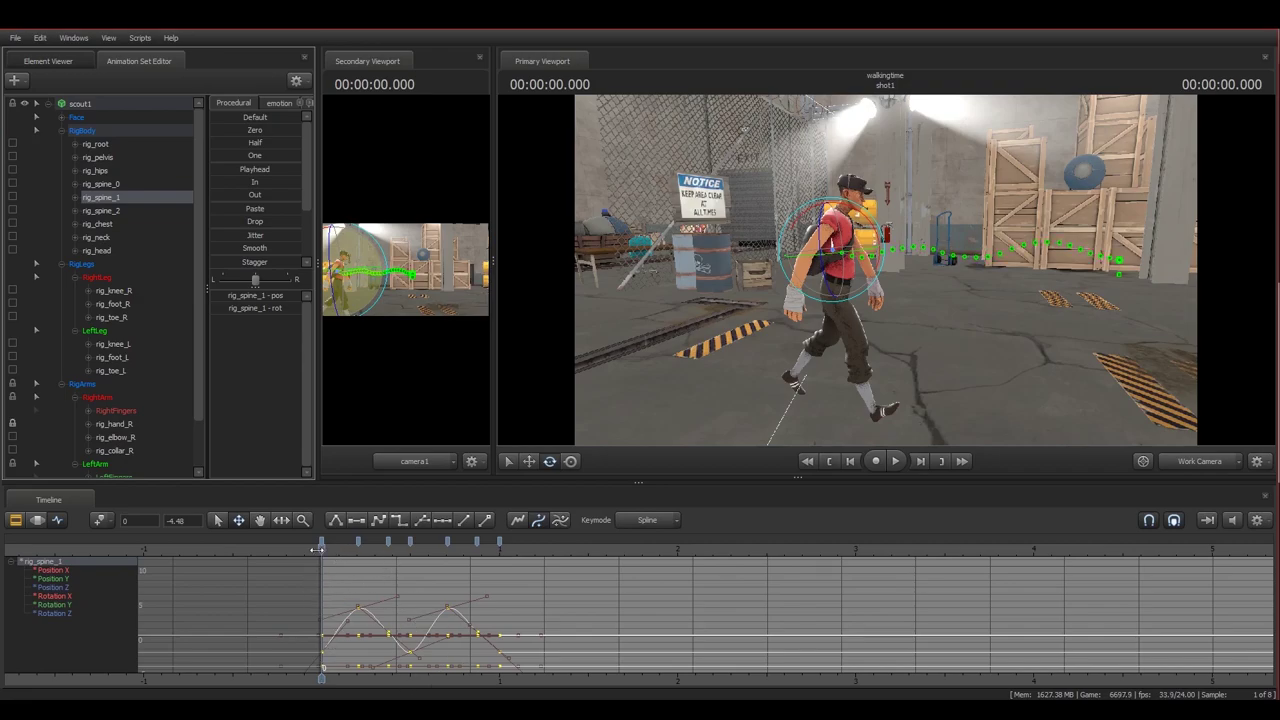
- Try blending all rig_spine_1 keys fully to the frame 0 pose with Playhead, and undo it
key(w)
drag(956, 328, 952, 320)
key(w)
key(s)
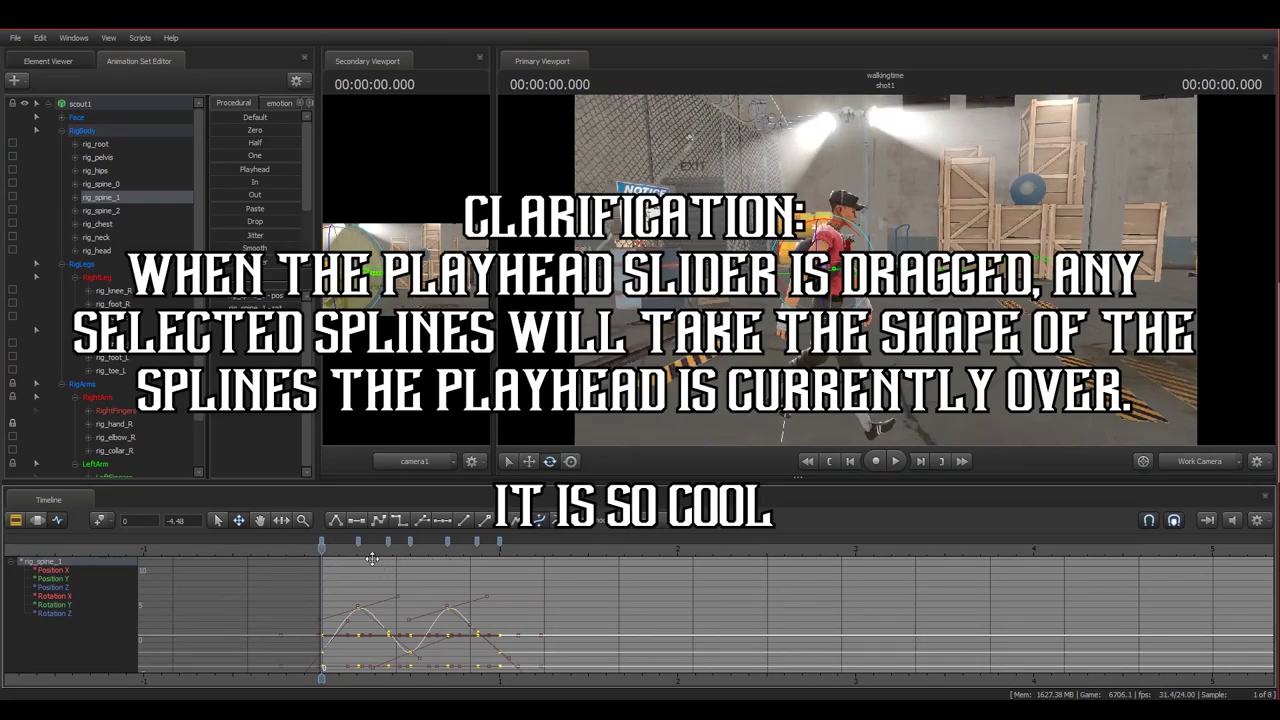
click(321, 540)
shift+click(499, 542)
drag(240, 171, 330, 174)
key(ctrl+z)
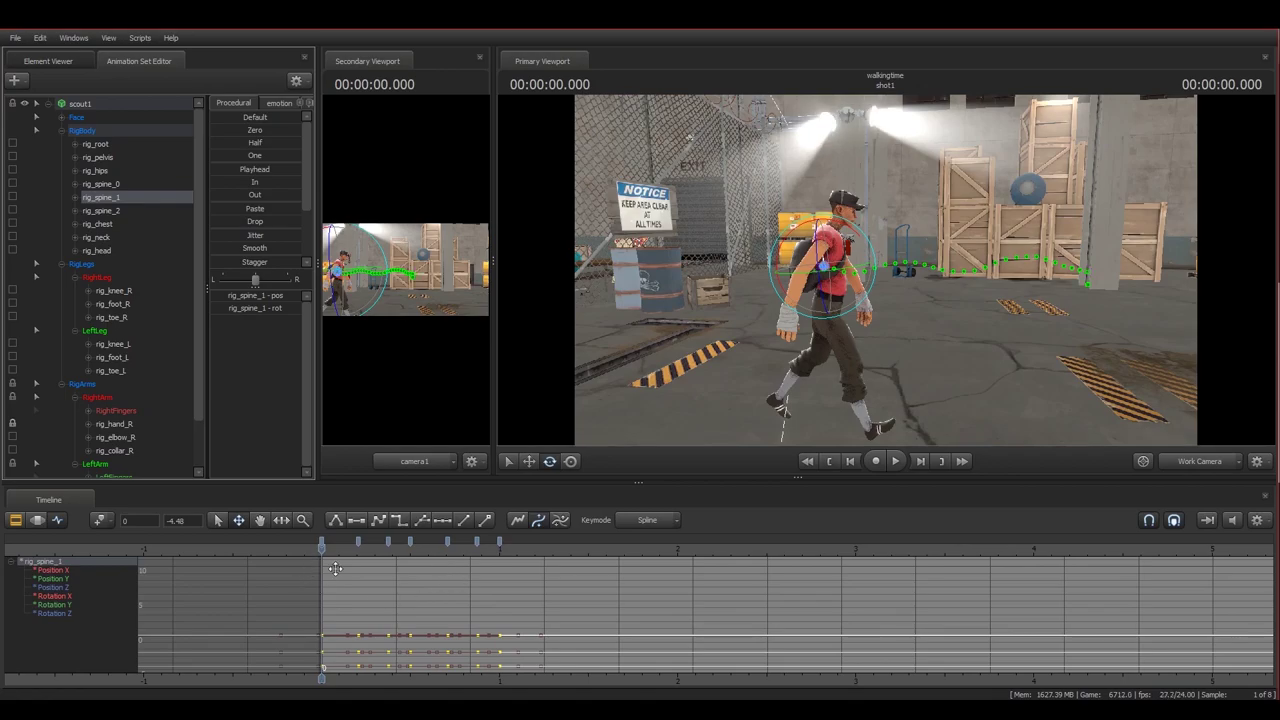
- Play the walk repeatedly from the side and front to review the softened torso motion
mouse_move(715, 418)
mouse_down()
mouse_move(760, 412)
mouse_move(715, 418)
mouse_up()
key(space)
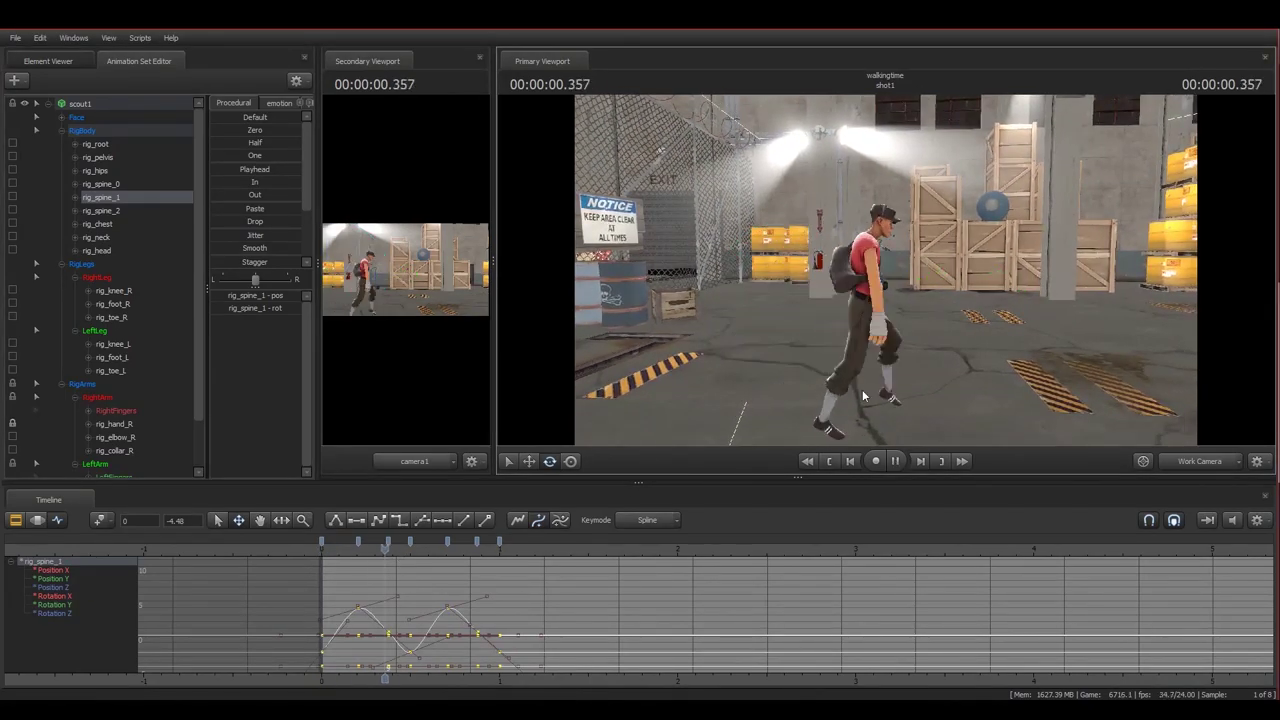
key(space)
click(323, 548)
key(space)
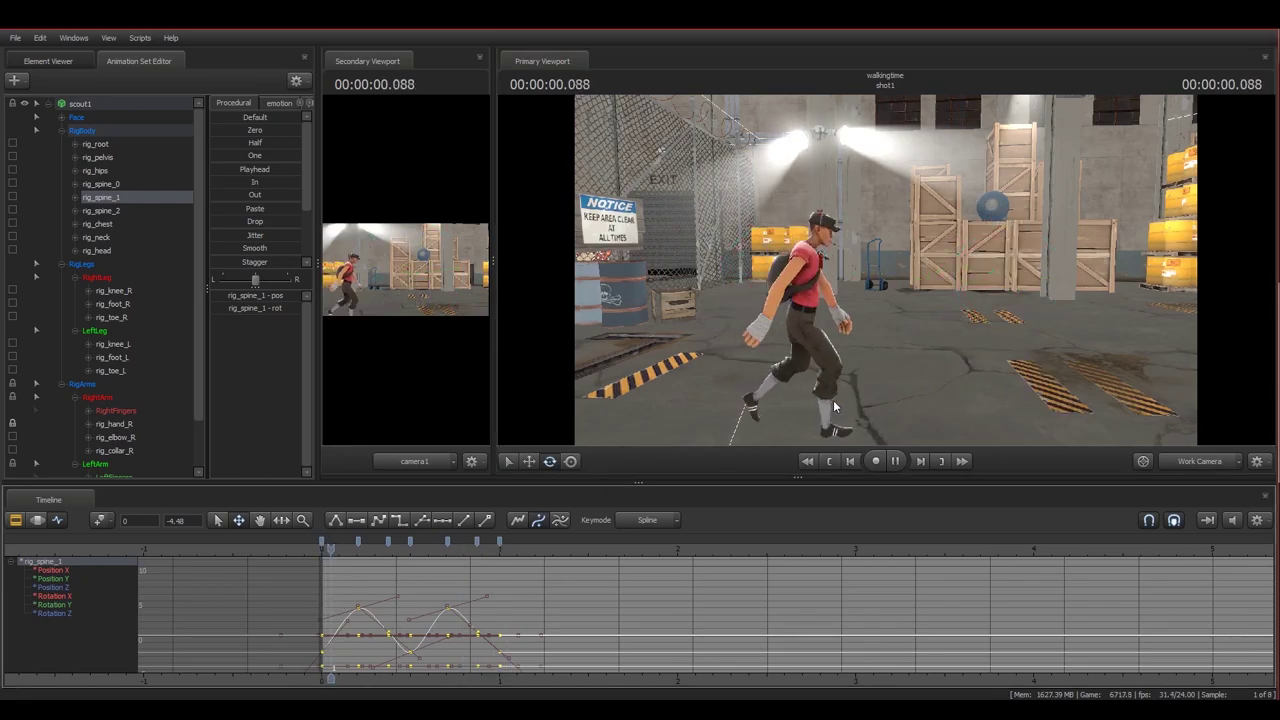
click(329, 548)
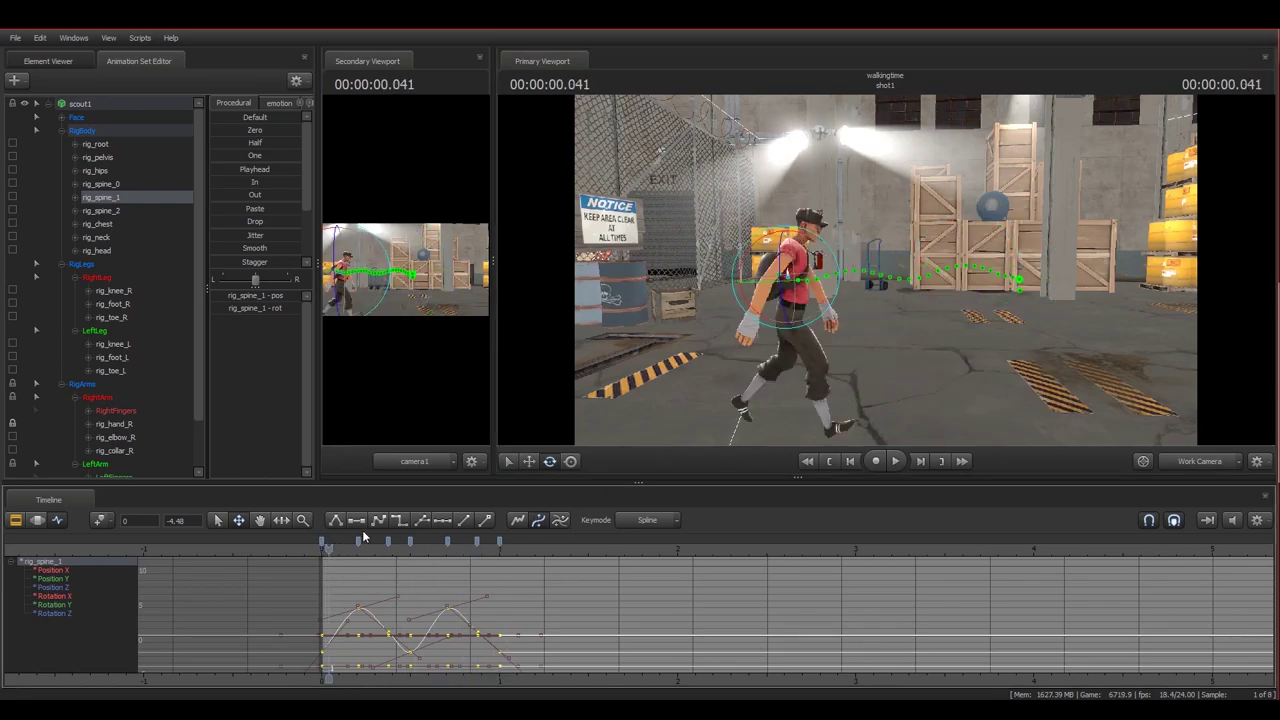
mouse_move(937, 357)
mouse_down()
mouse_move(880, 357)
mouse_move(937, 357)
mouse_up()
key(space)
click(506, 556)
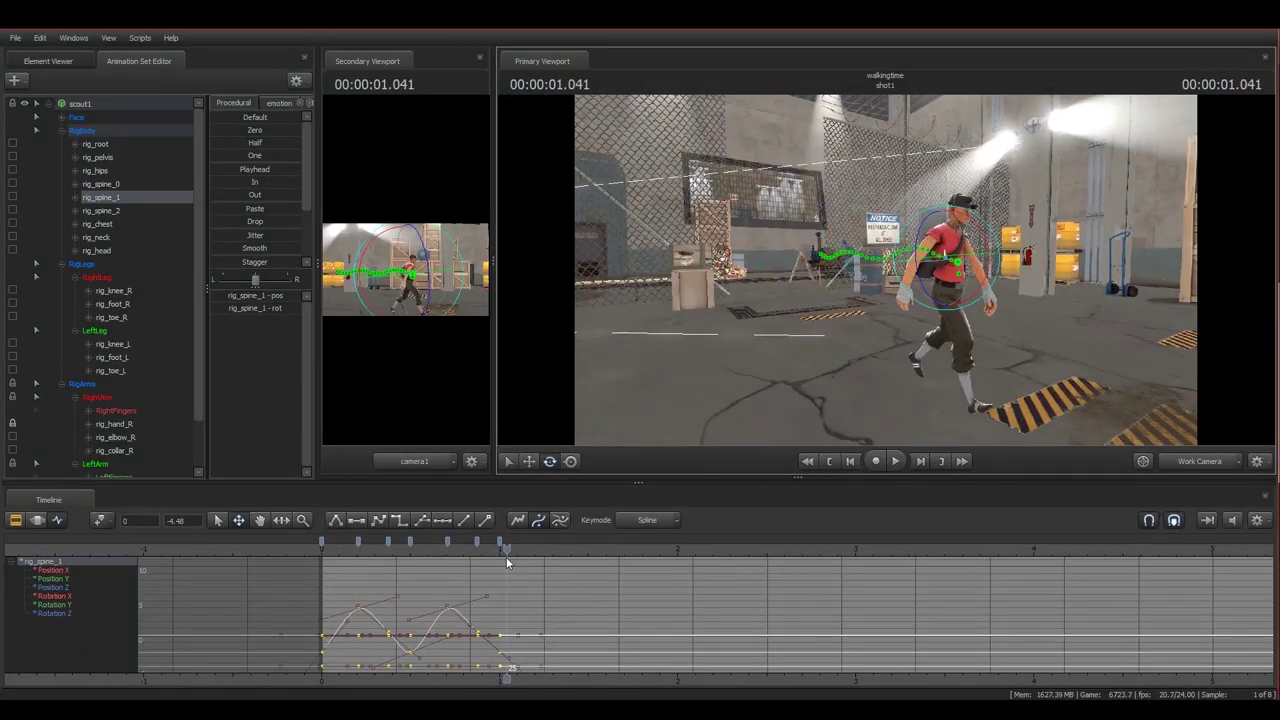
click(320, 546)
drag(943, 278, 943, 278)
key(space)
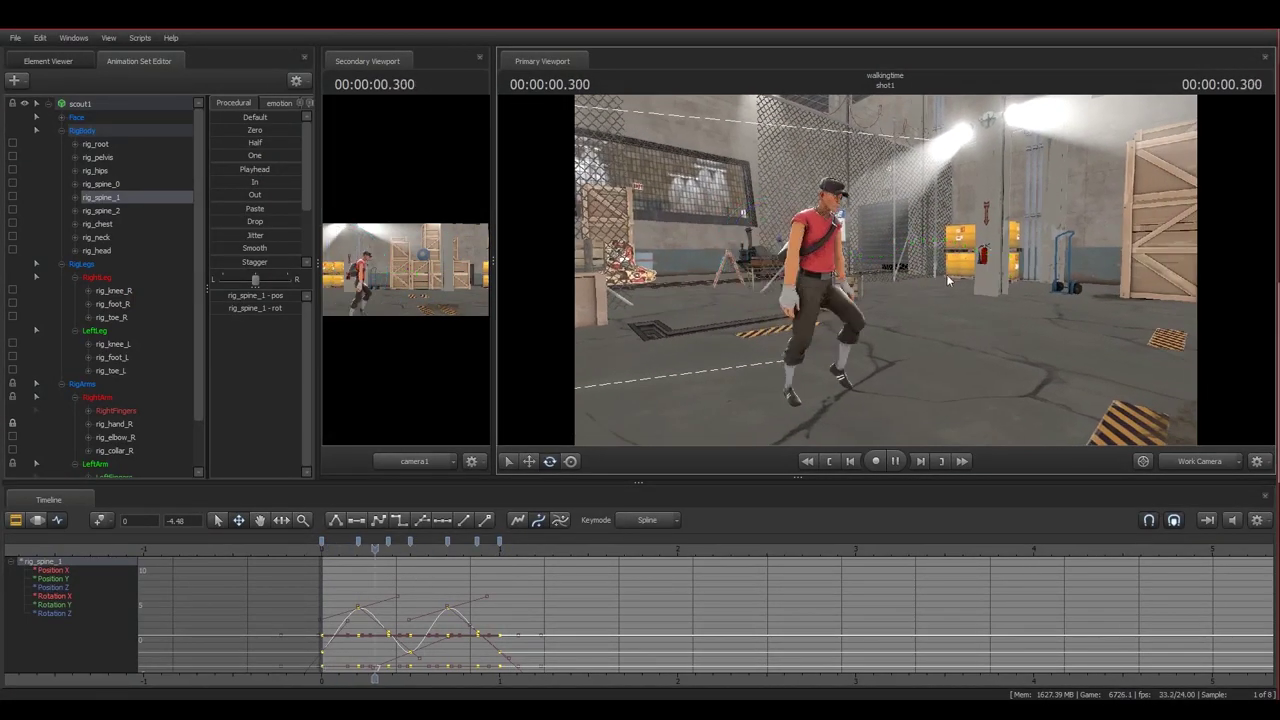
click(321, 549)
- Rotate rig_neck backward at frame 3 to counter the forward torso lean
key(w)
drag(703, 394, 868, 264)
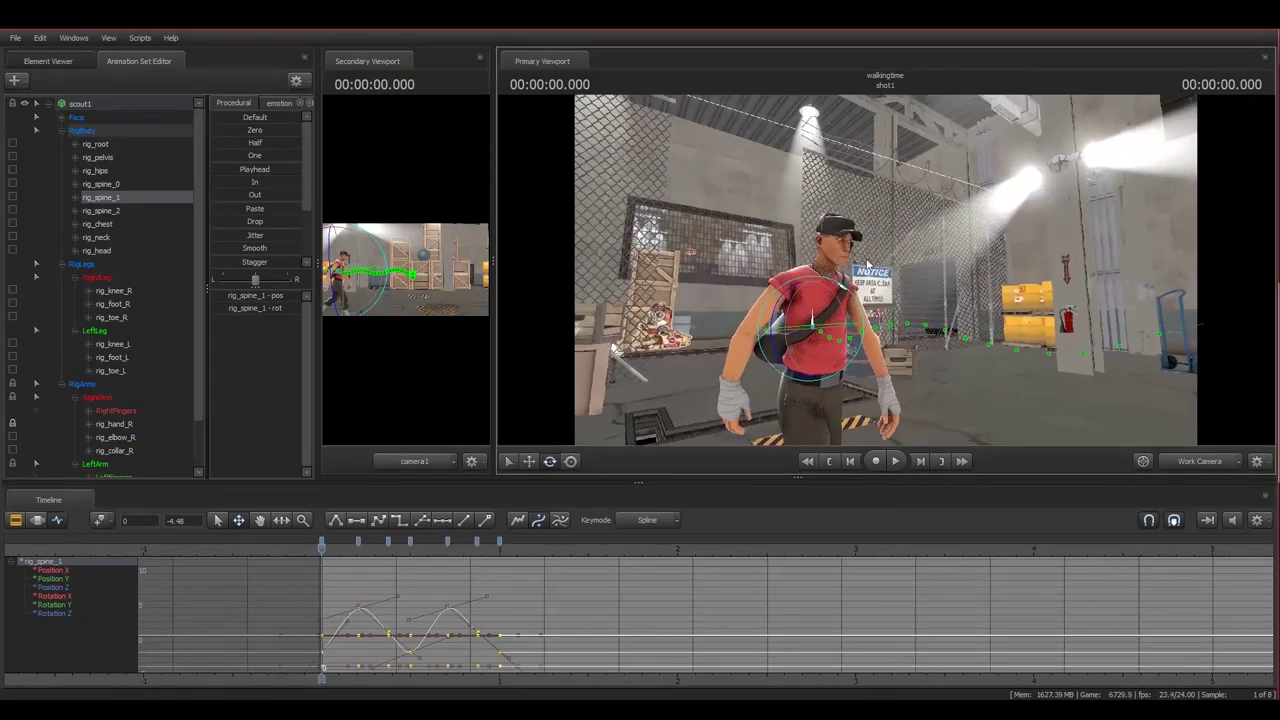
ctrl+click(829, 262)
drag(886, 324, 886, 270)
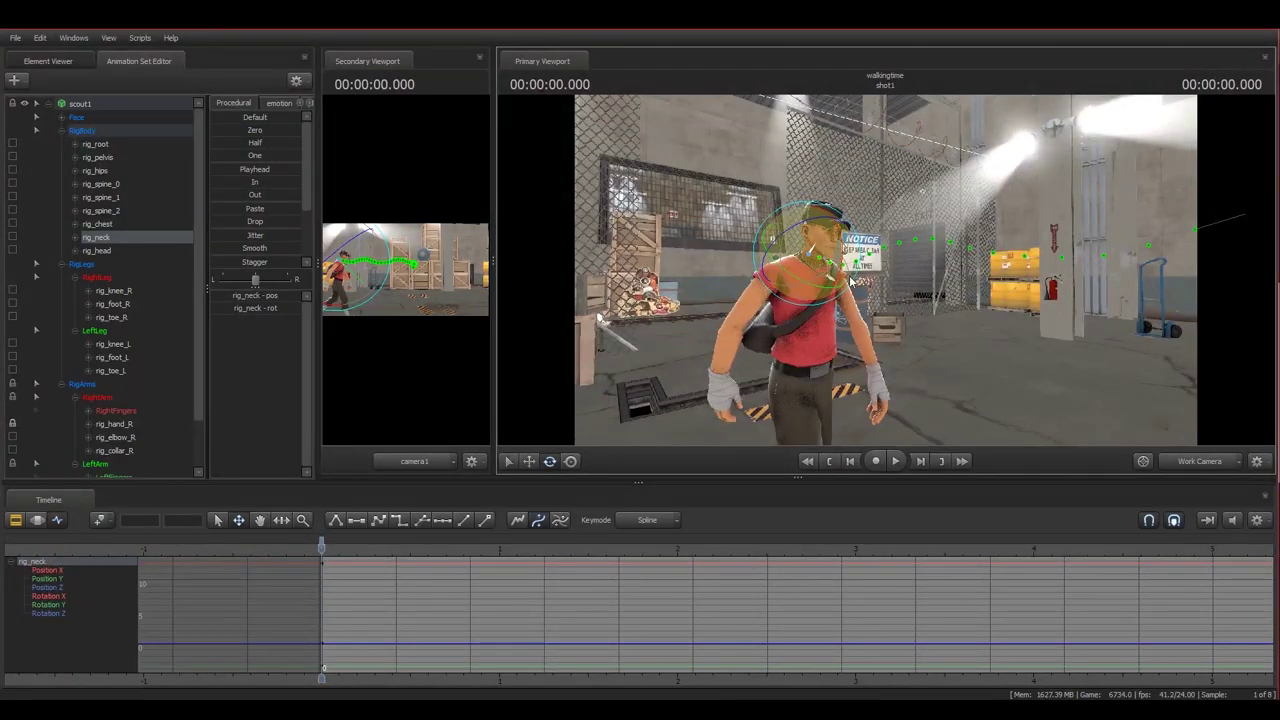
key(Right)
key(Right)
key(Right)
drag(966, 329, 886, 270)
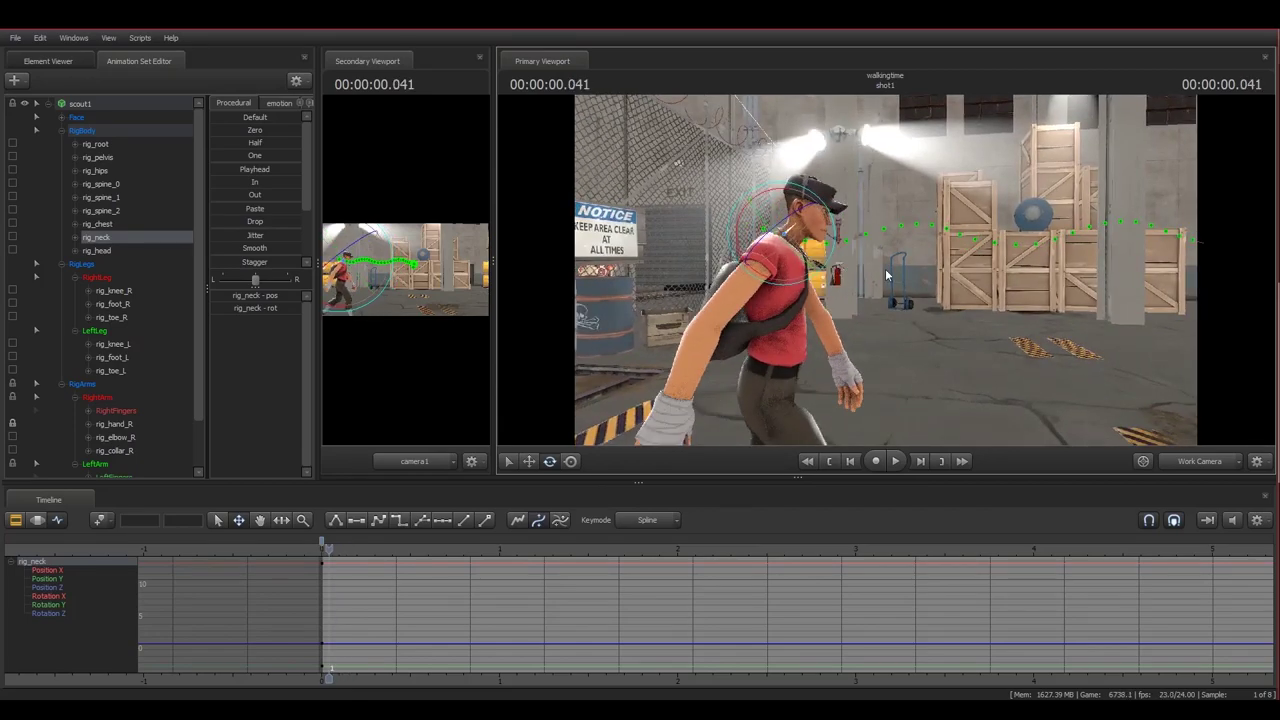
key(Right)
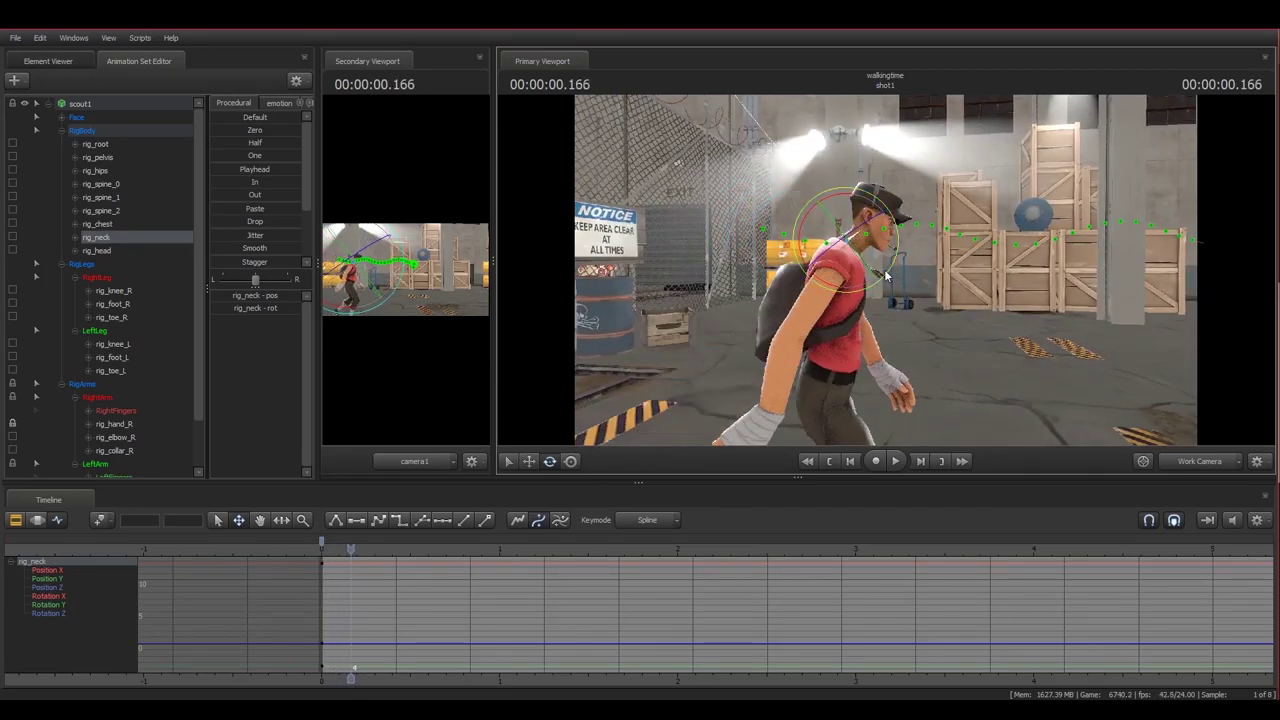
key(Left)
drag(814, 199, 805, 206)
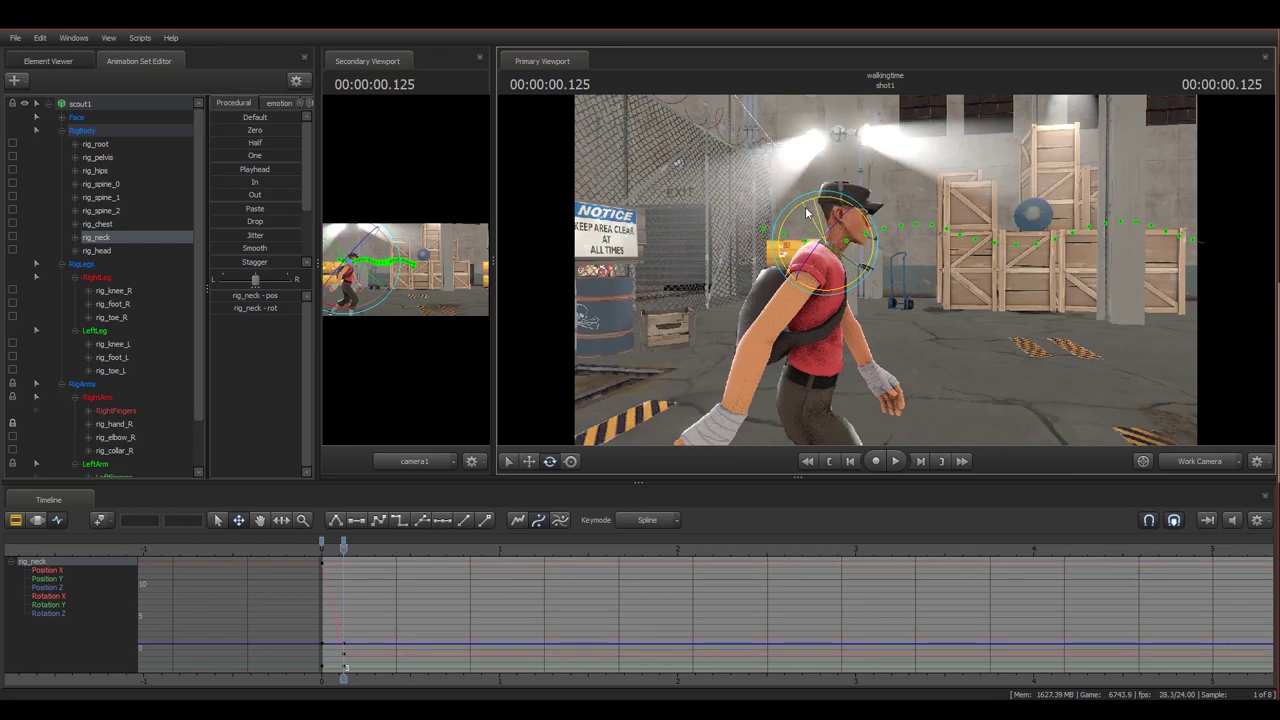
- Rotate rig_neck back toward its starting angle at frame 9 of the walk
drag(968, 287, 964, 291)
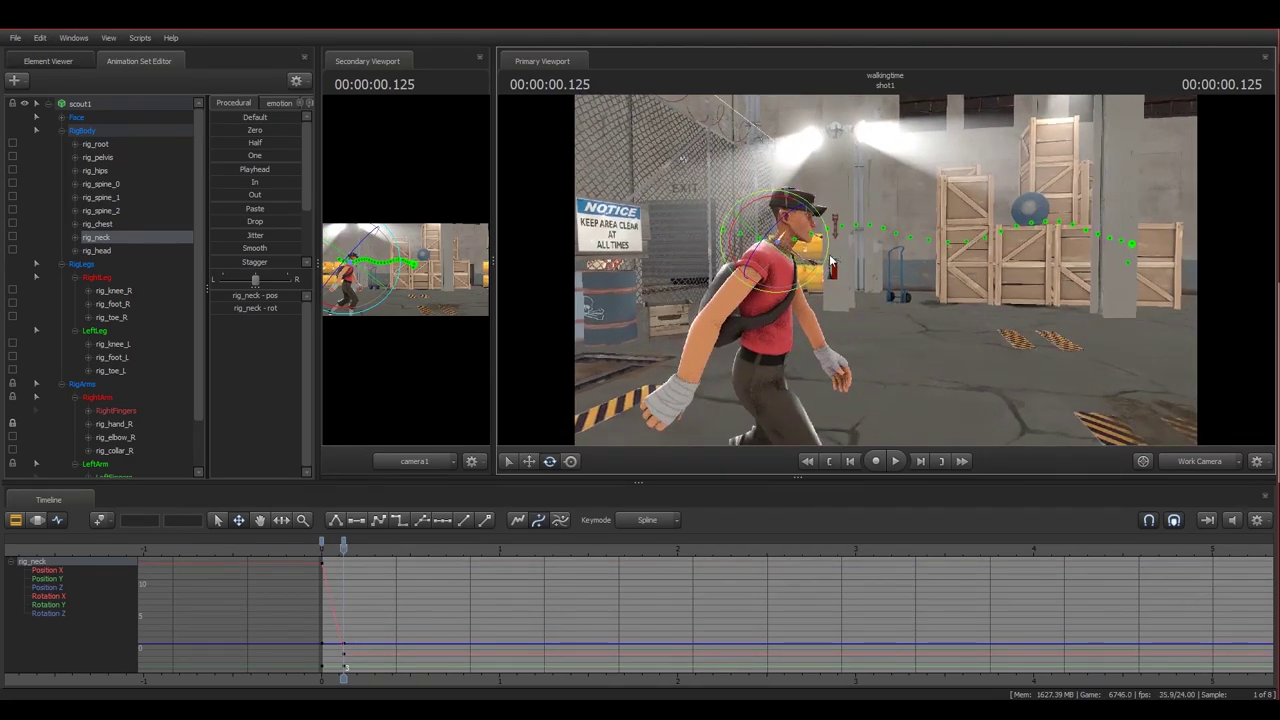
key(Right)
key(Right)
key(Right)
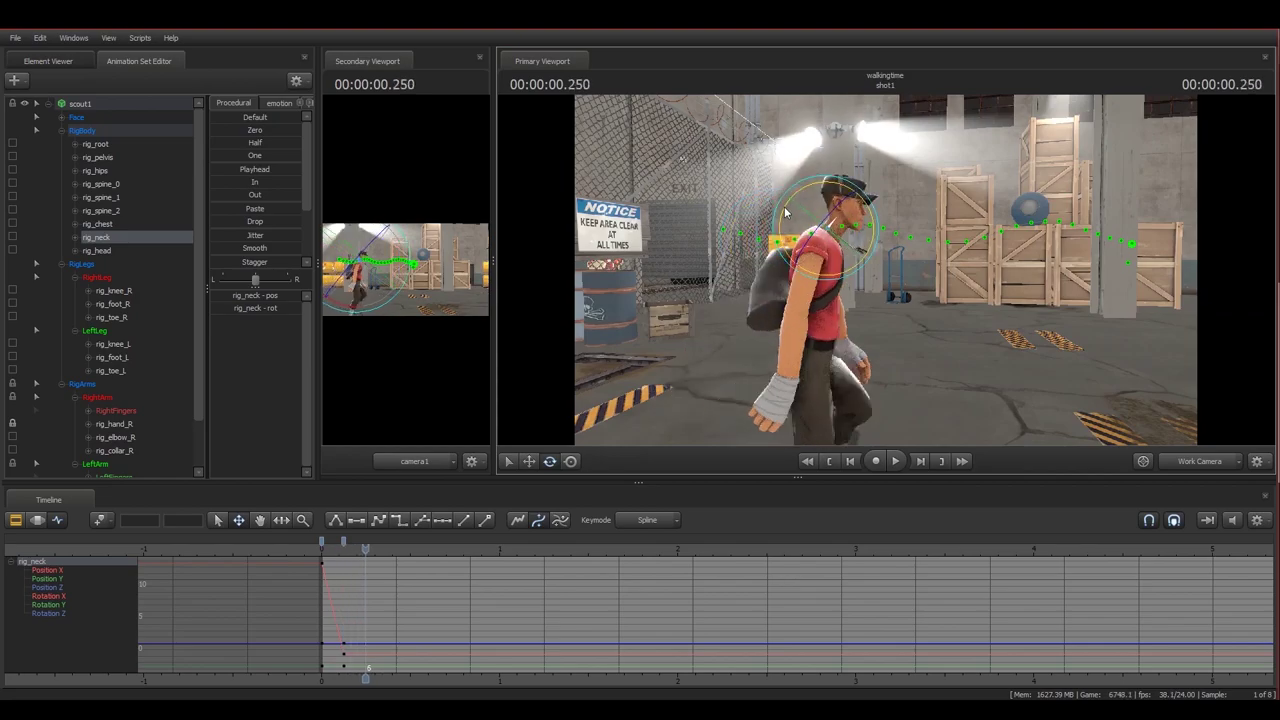
key(Right)
key(Right)
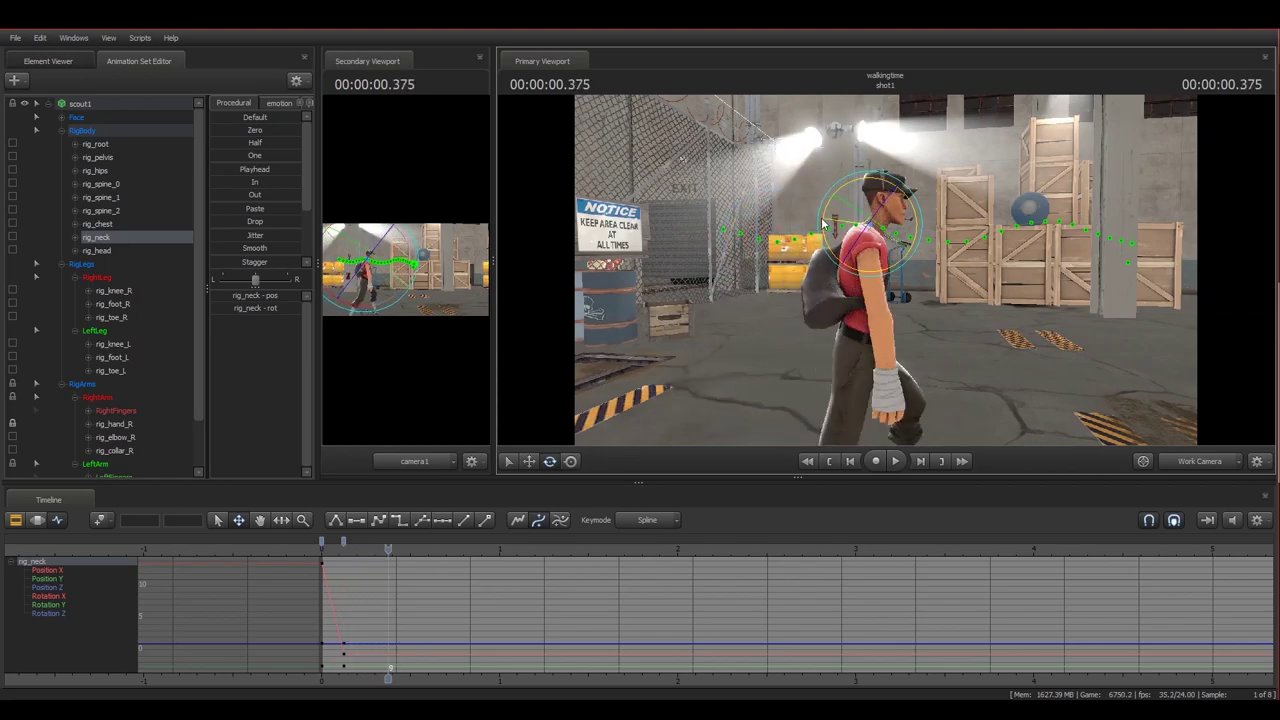
drag(823, 213, 823, 214)
drag(886, 268, 891, 265)
key(d)
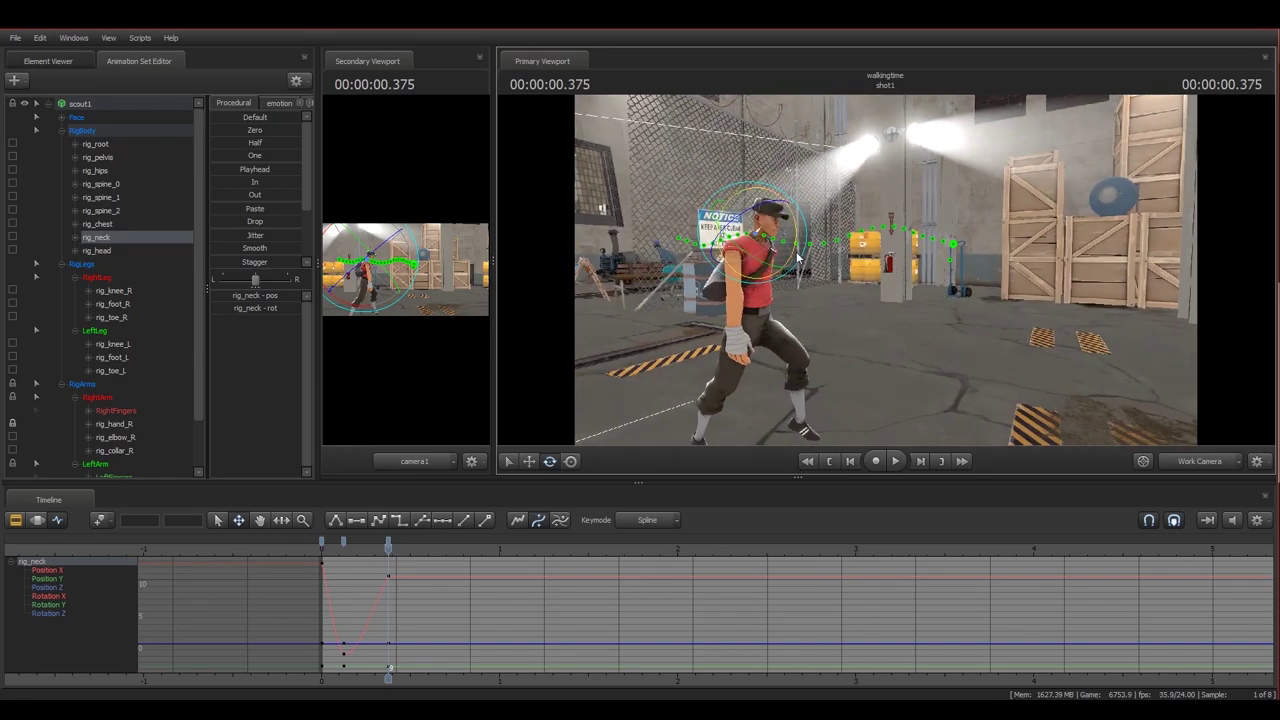
- Copy rig_neck's frame 0 pose to frame 12 and play the first half of the walk
key(Right)
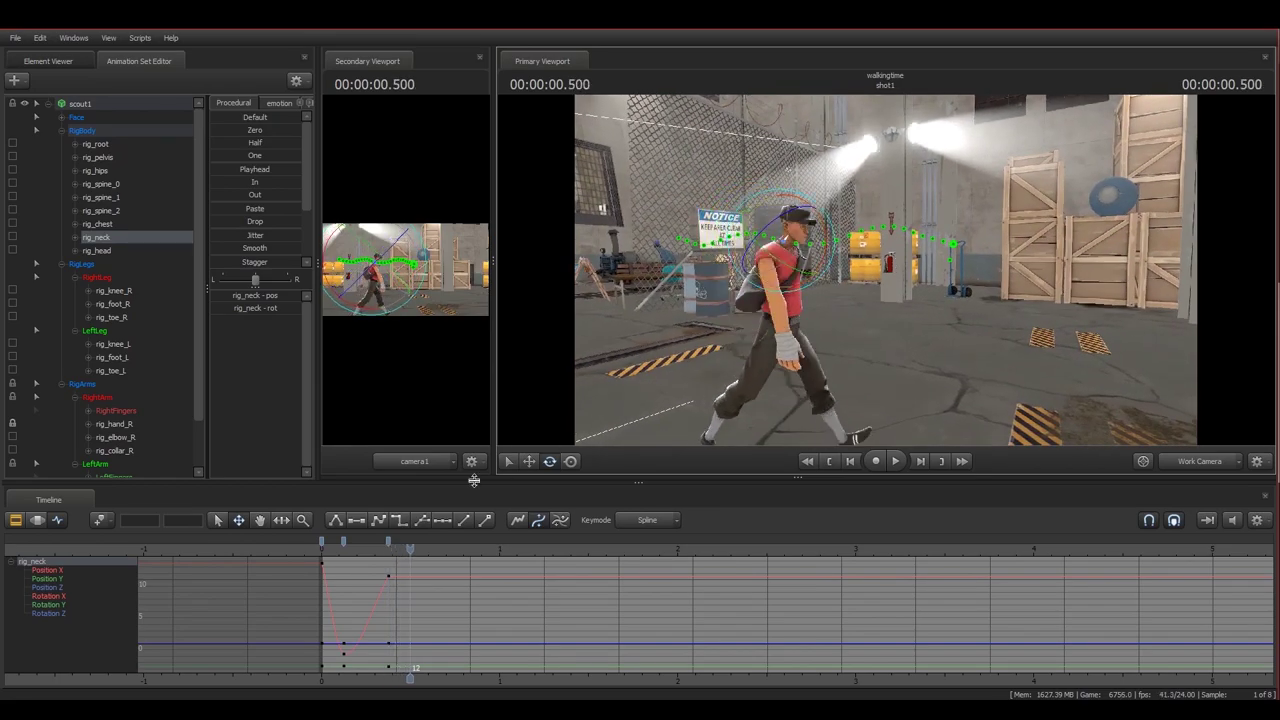
click(321, 543)
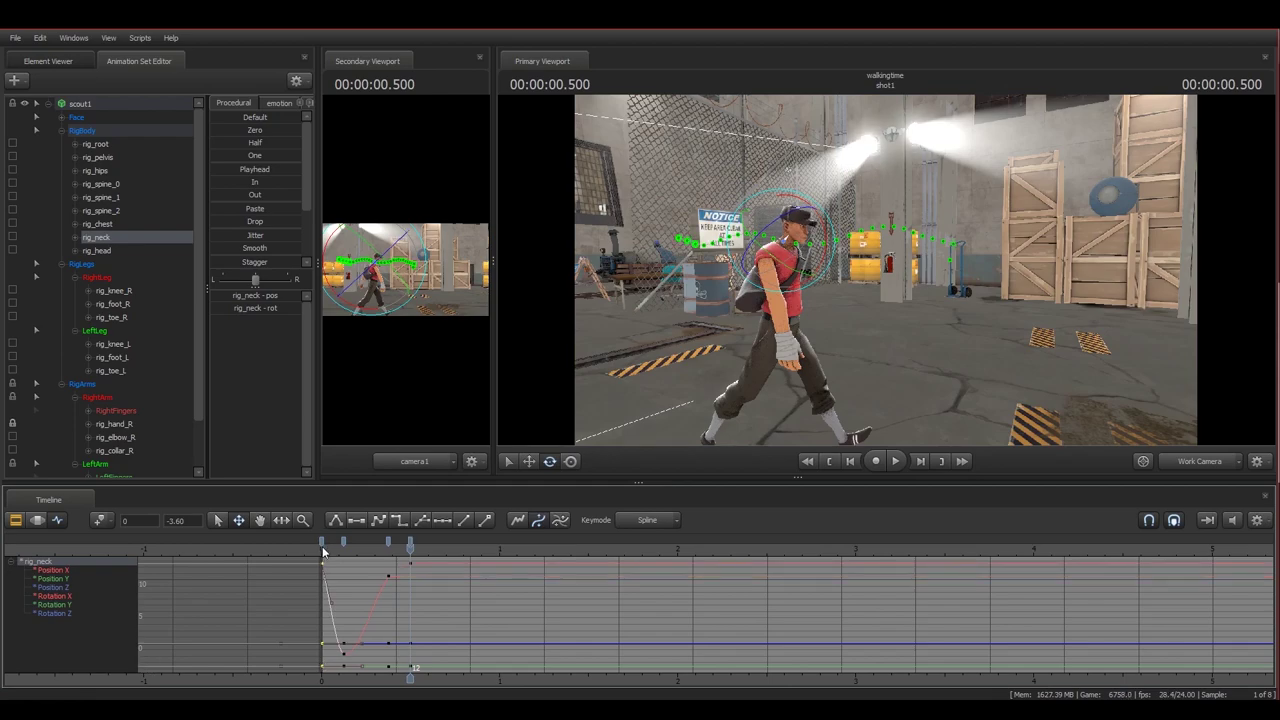
click(322, 548)
mouse_move(322, 548)
mouse_down()
mouse_move(411, 545)
mouse_move(319, 541)
mouse_up()
key(space)
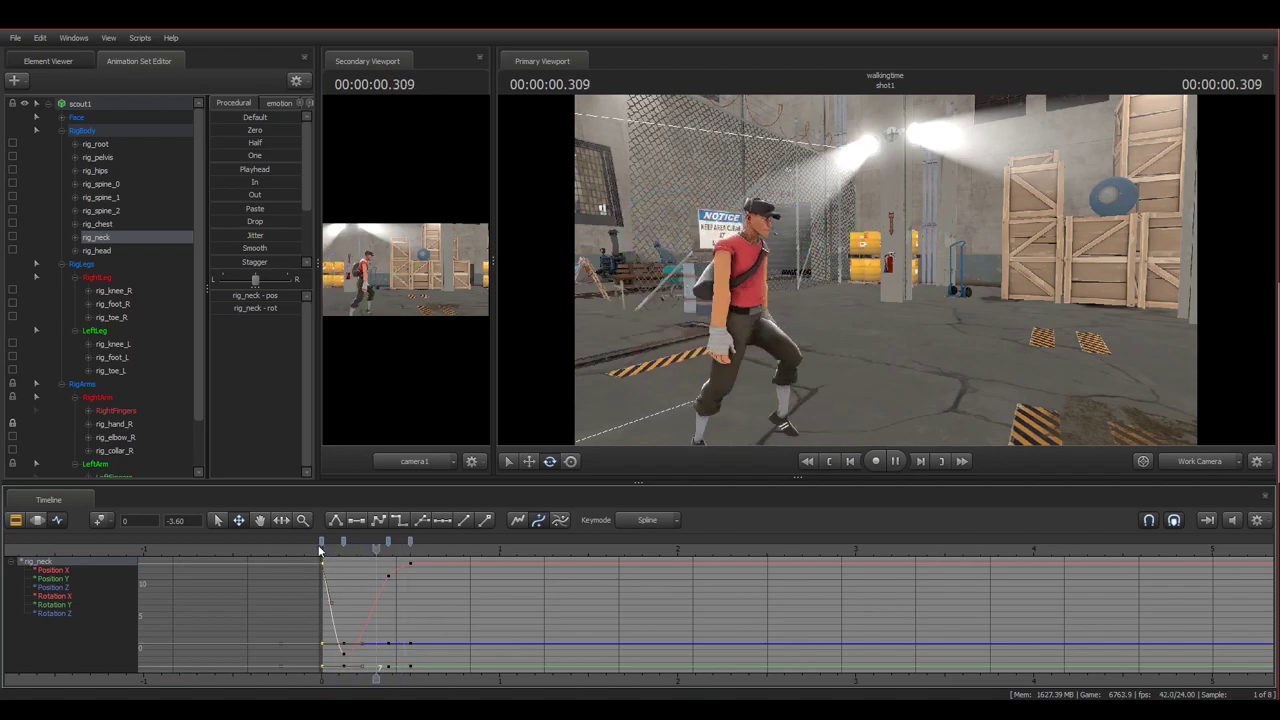
key(space)
drag(322, 551, 386, 557)
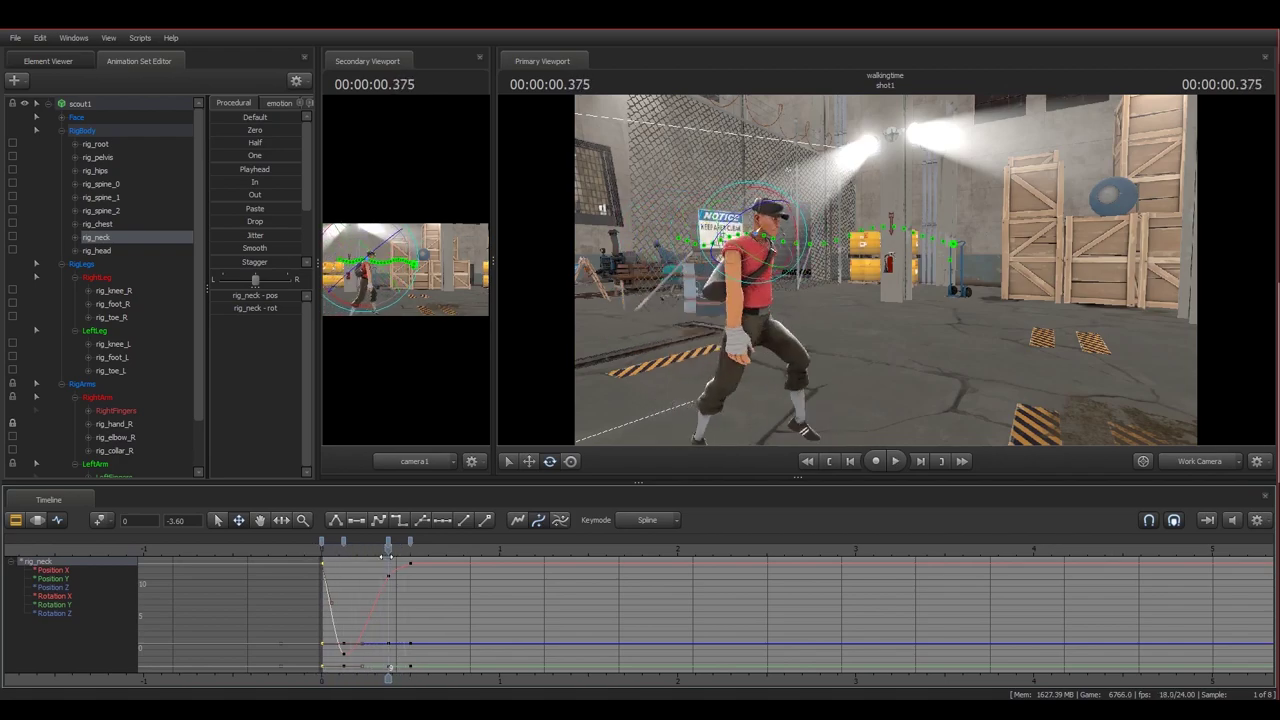
- Repeat the rig_neck keys over frames 12 to 24 and move the frame 3 and 15 keys to frames 5 and 17
click(410, 543)
click(322, 541)
drag(388, 556, 411, 556)
click(322, 541)
drag(324, 556, 406, 550)
click(410, 543)
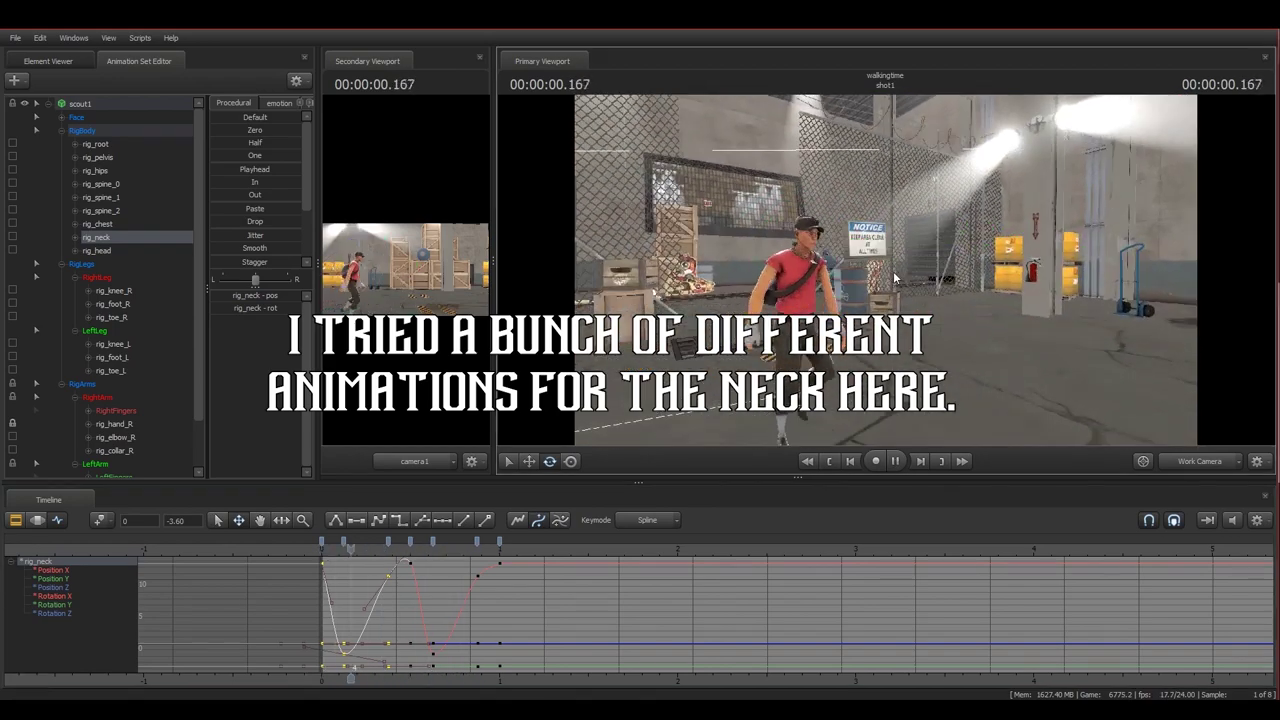
drag(351, 555, 373, 556)
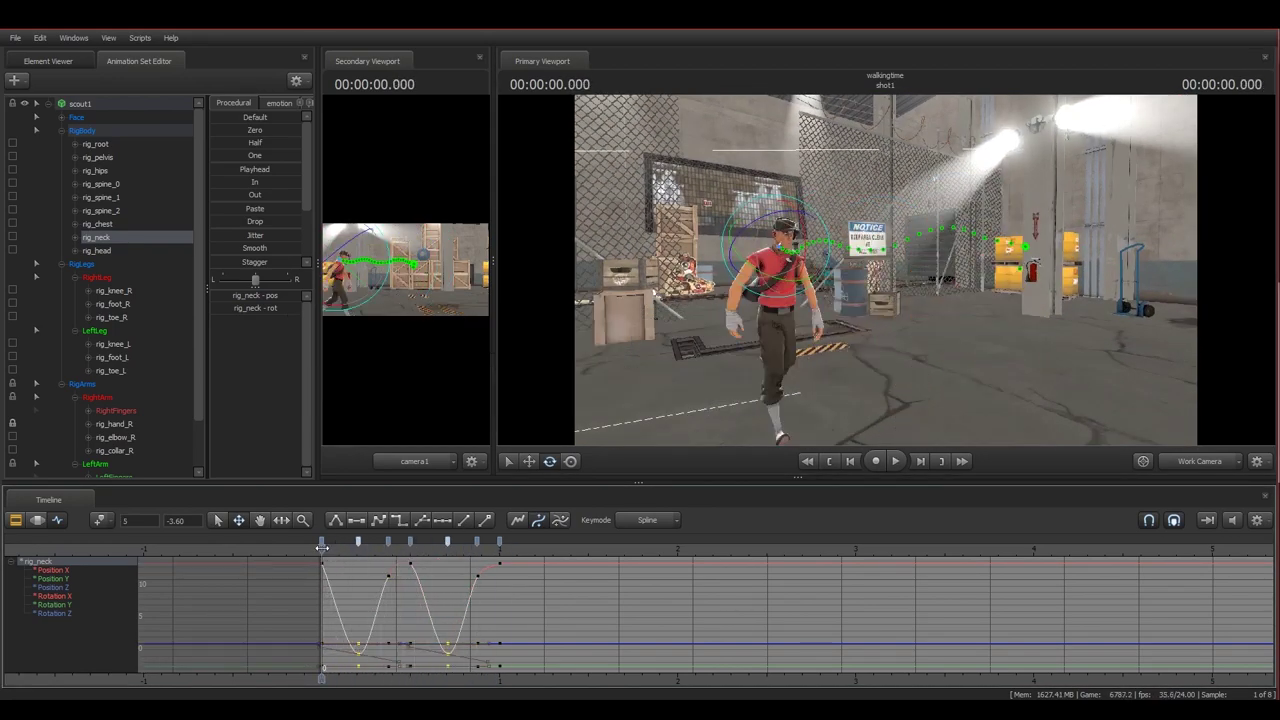
drag(325, 548, 433, 549)
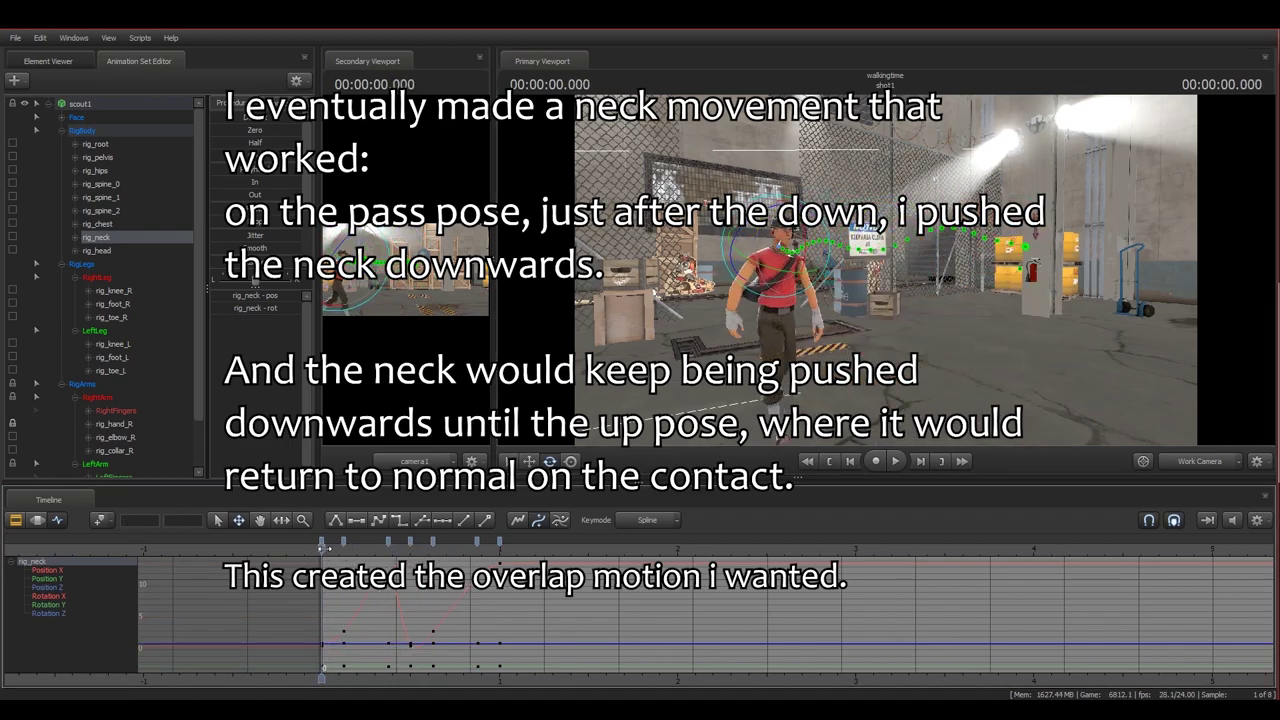
- Reduce rig_neck's rotation at frame 9
drag(324, 548, 389, 548)
drag(853, 254, 856, 265)
drag(388, 548, 323, 548)
- Copy rig_neck's frame 9 pose to frame 21 and its frame 0 pose to frame 24
click(388, 542)
key(ctrl+c)
key(ctrl+v)
click(321, 543)
key(ctrl+c)
click(500, 548)
key(ctrl+v)
- Play the walk repeatedly from the front and side to review the overlapping neck motion
key(space)
click(324, 548)
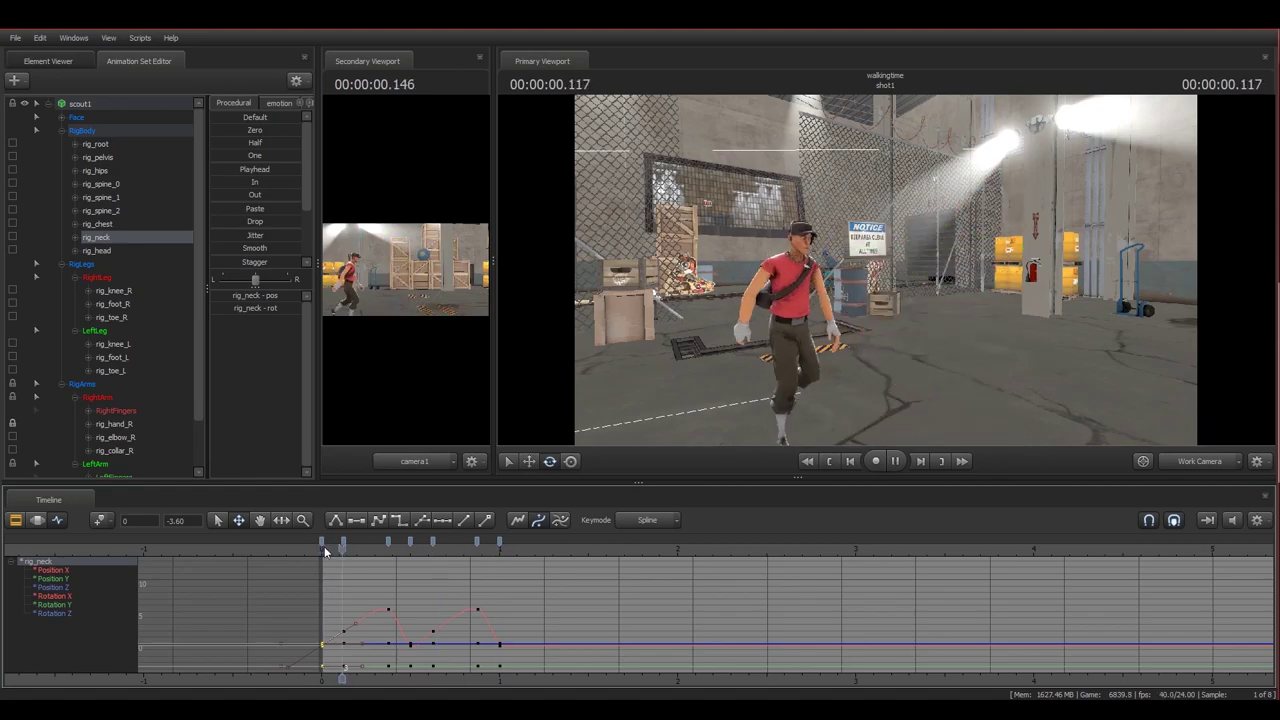
click(324, 548)
click(325, 551)
key(space)
click(325, 550)
drag(886, 279, 897, 279)
key(space)
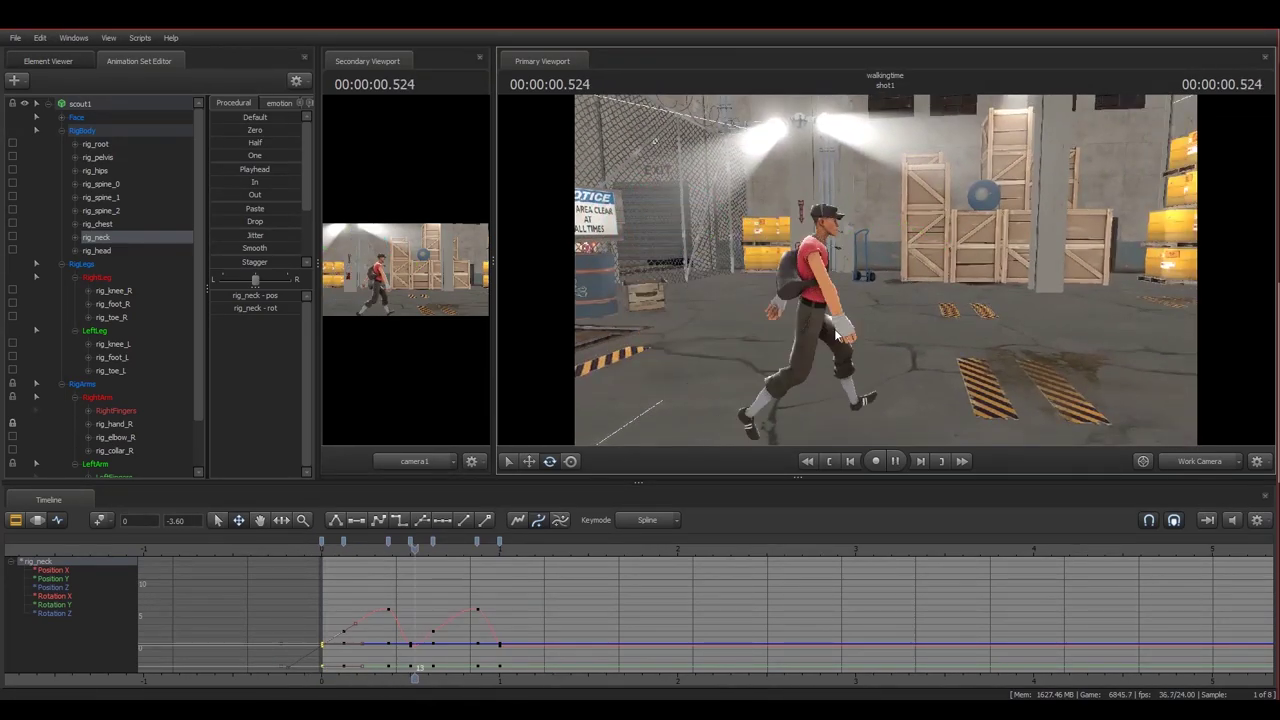
key(space)
- Move rig_neck's peak keys earlier to frames 7 and 19, and replay the walk with nothing selected
drag(333, 546, 383, 543)
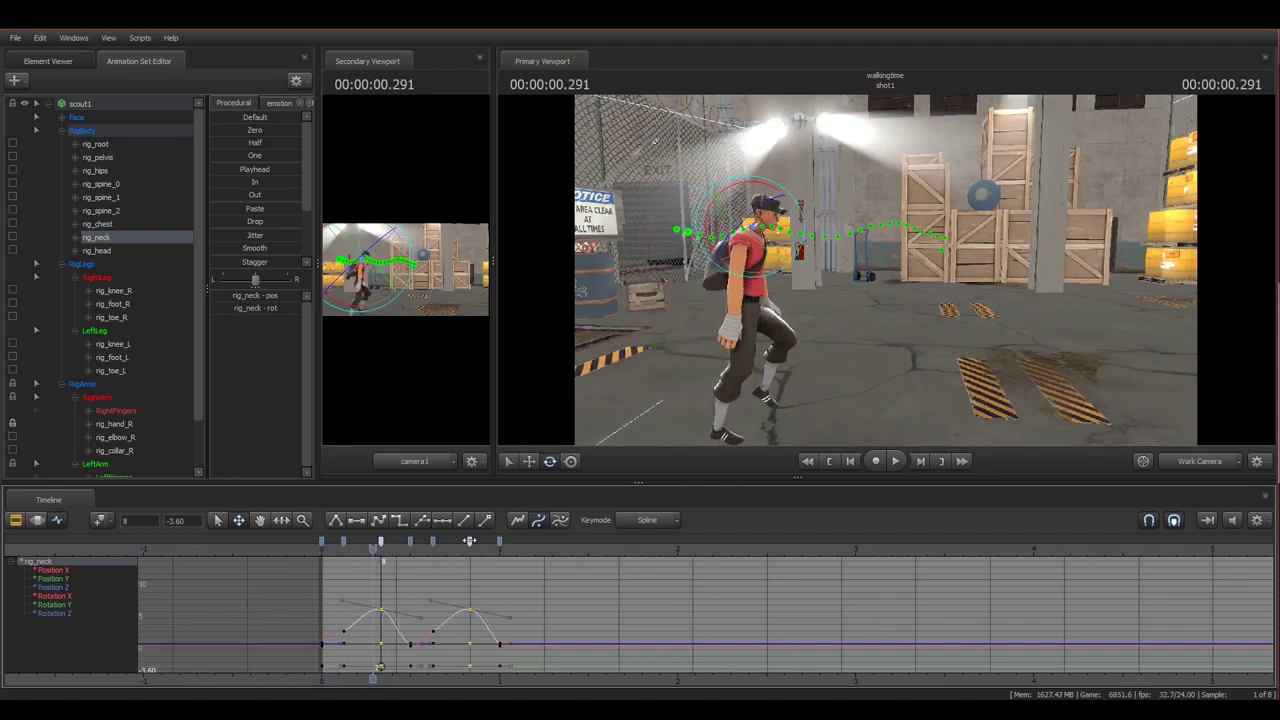
click(807, 461)
ctrl+click(842, 367)
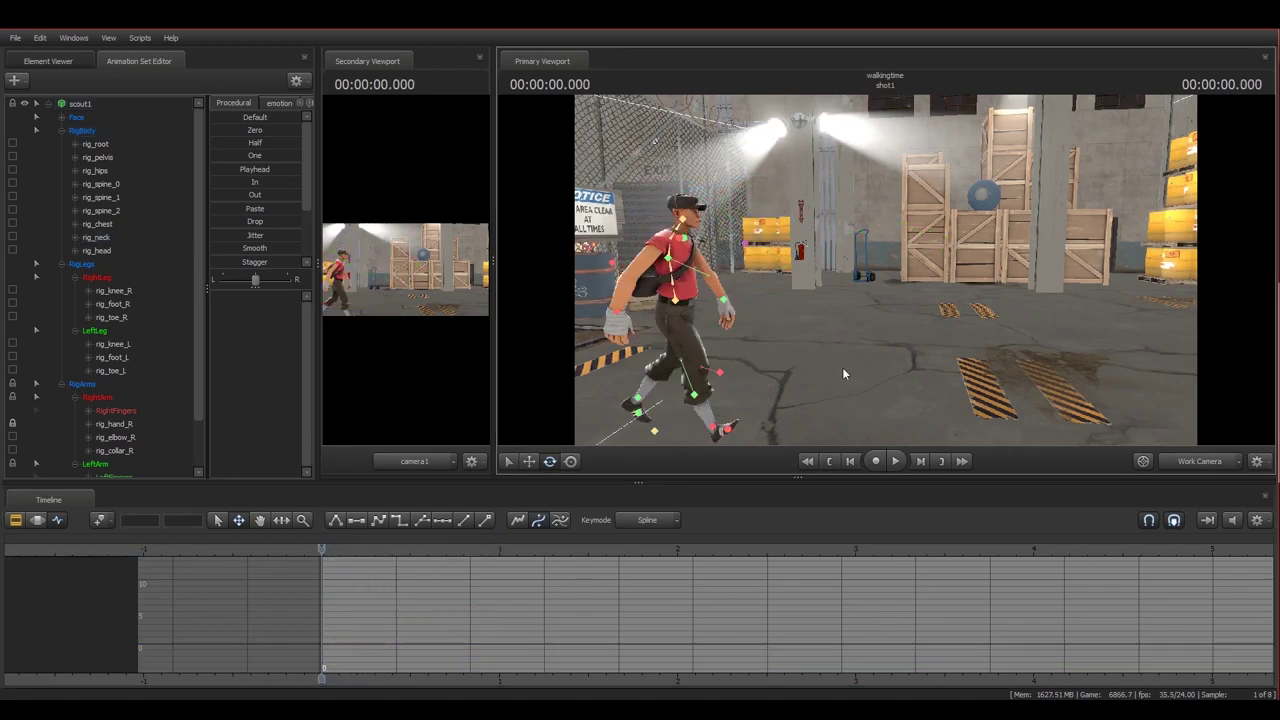
key(space)
key(space)
drag(326, 545, 473, 563)
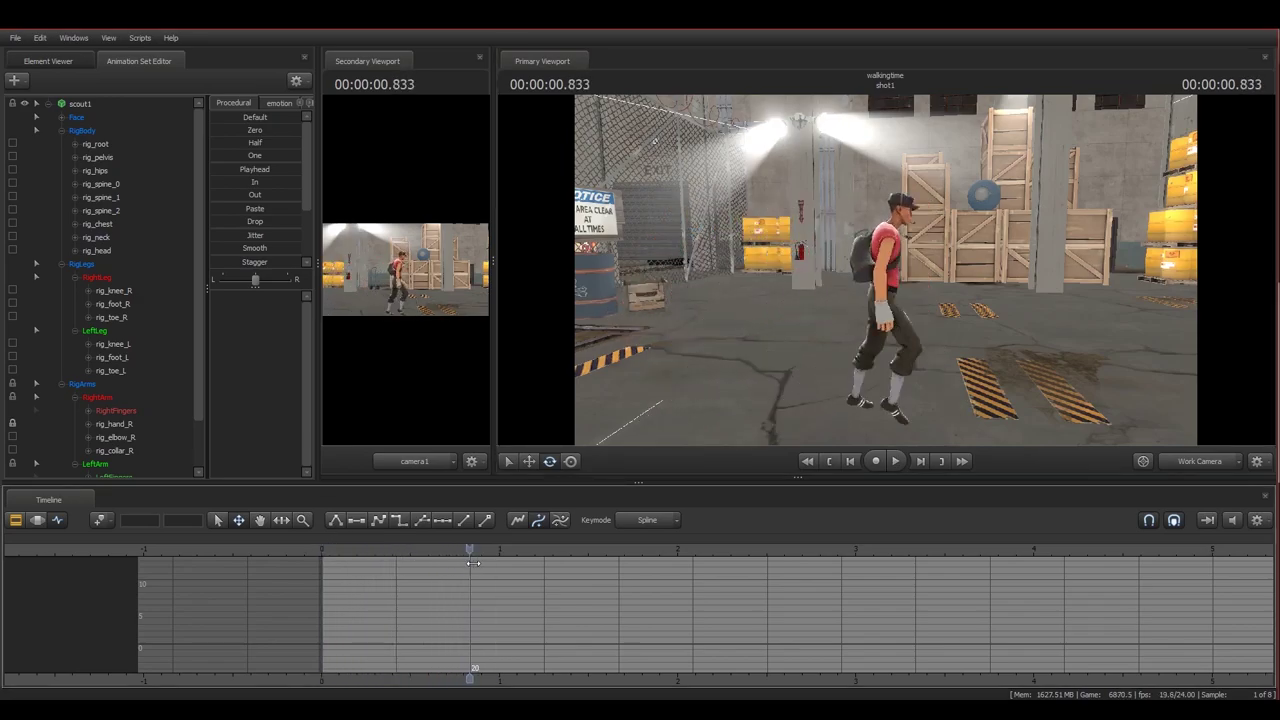
- Select all rig_neck keys from frames 0 to 24 and blend them partway toward the frame 0 pose with Playhead
key(w)
drag(886, 268, 889, 252)
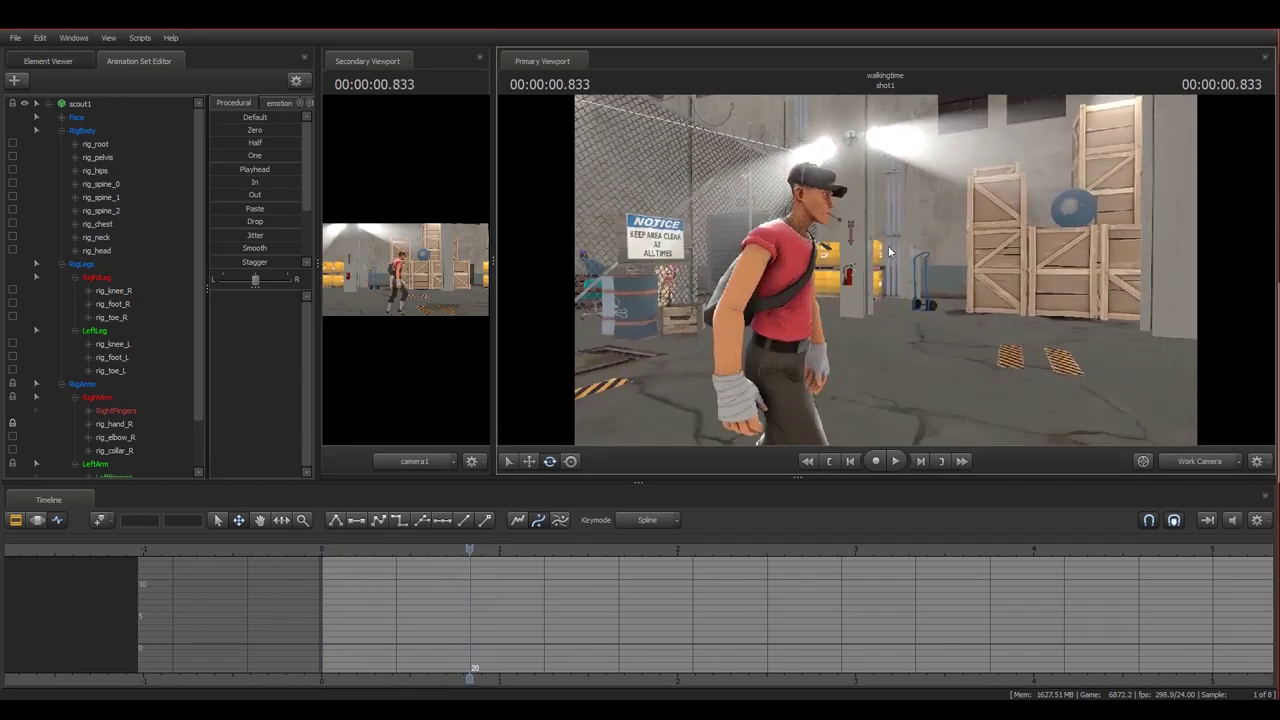
ctrl+click(803, 220)
drag(800, 329, 799, 330)
key(a)
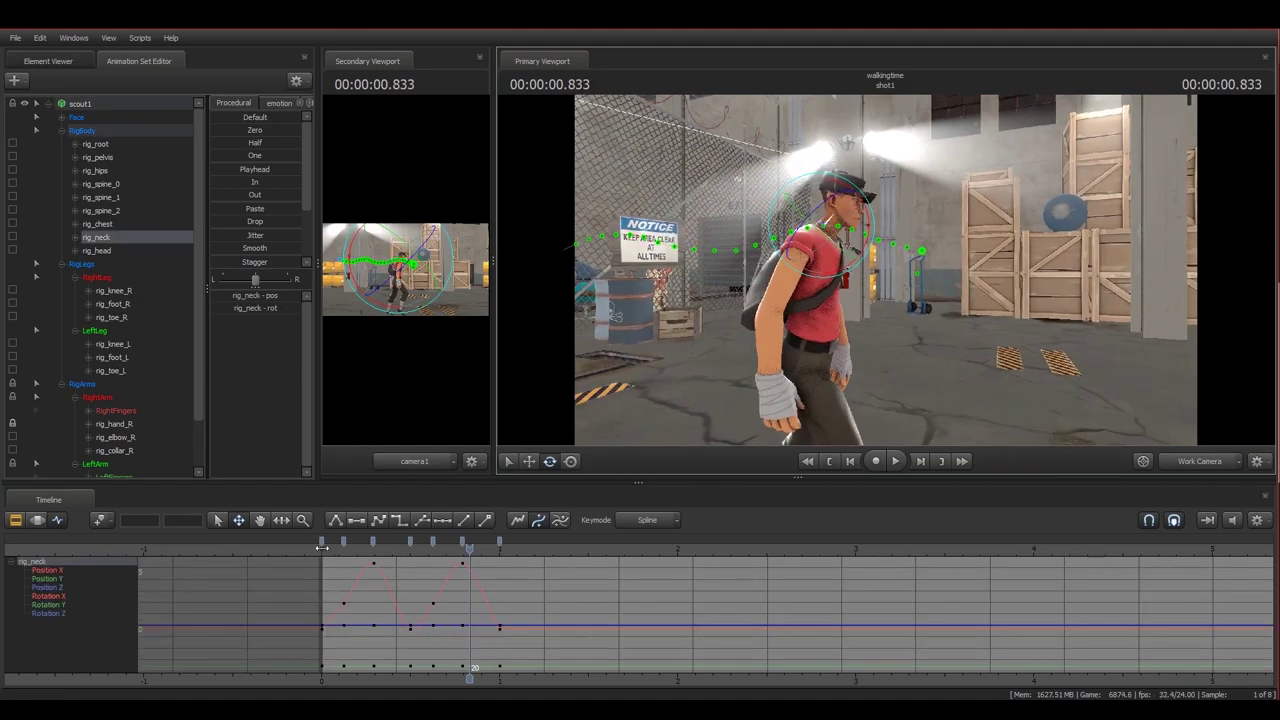
click(322, 548)
key(ctrl+a)
drag(693, 328, 670, 325)
key(s)
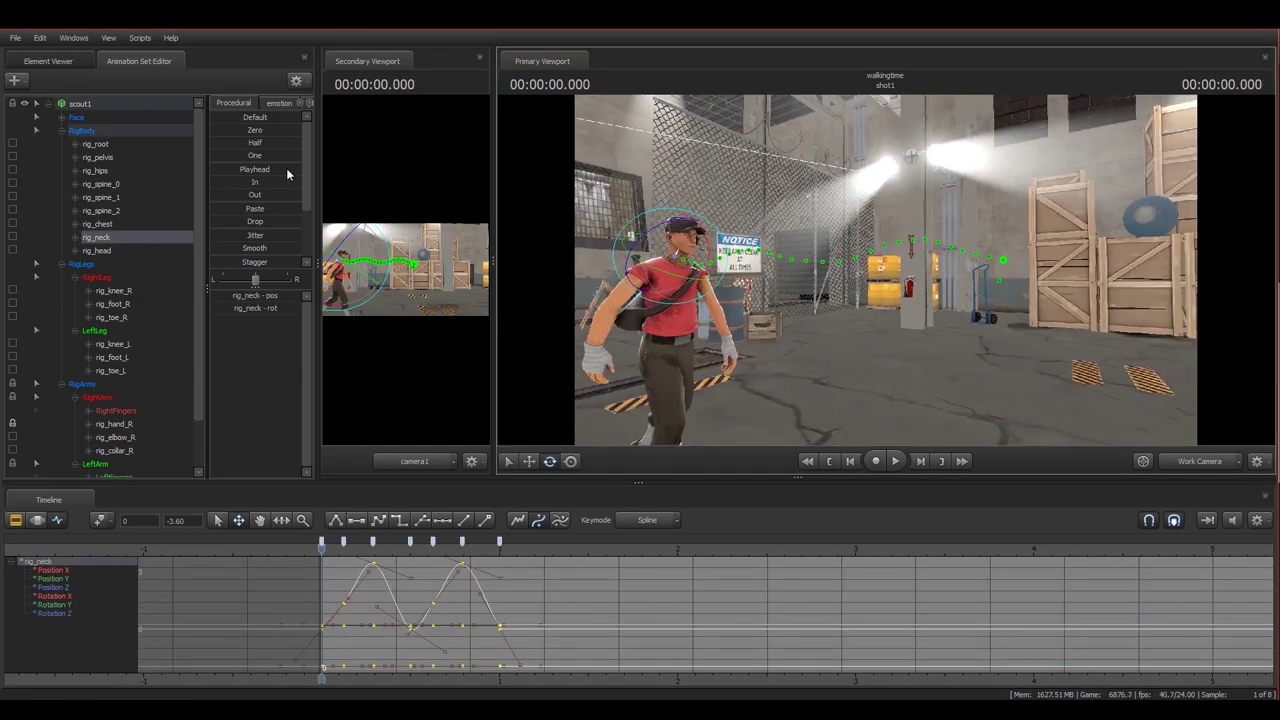
drag(241, 169, 281, 169)
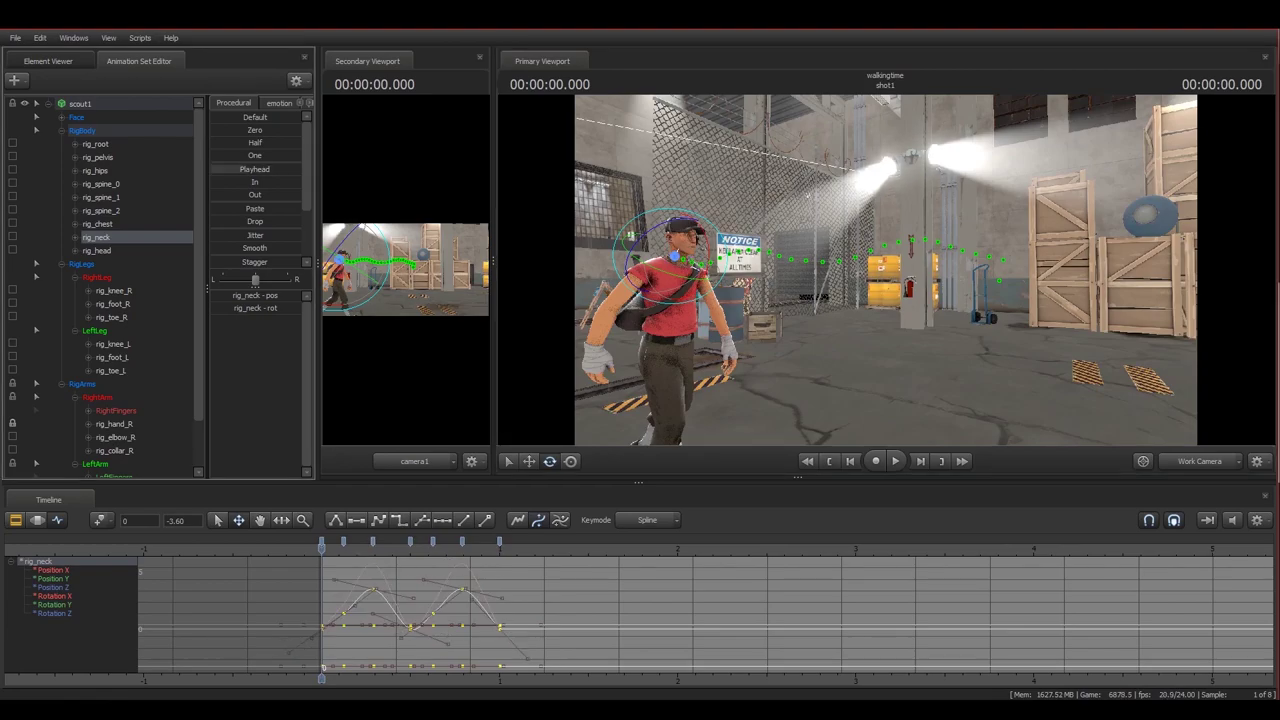
- Deselect the neck and play the walk from different angles to review the softened neck motion
ctrl+click(892, 328)
drag(892, 328, 876, 283)
key(s)
key(space)
key(space)
click(323, 552)
drag(758, 182, 748, 180)
key(space)
key(space)
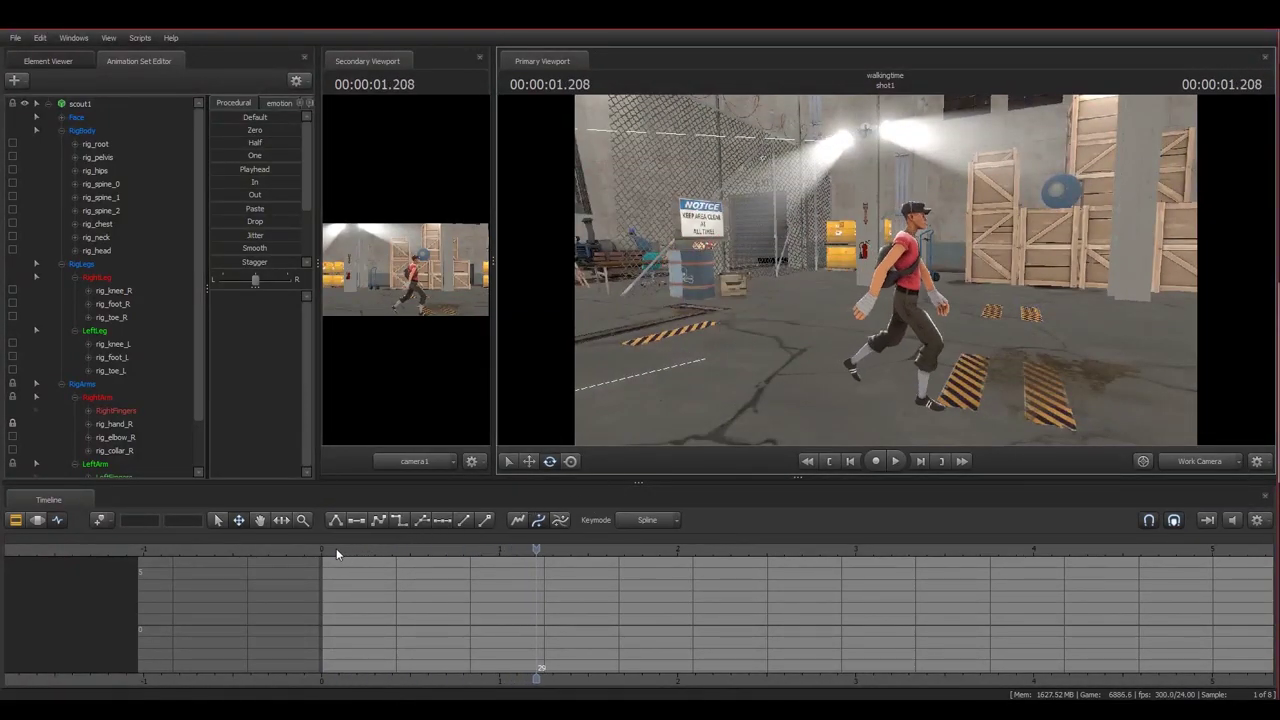
- Select rig_spine_1 and twist the torso at frame 0
click(330, 551)
drag(897, 110, 780, 130)
ctrl+click(748, 265)
drag(800, 272, 883, 295)
key(Right)
key(Right)
key(Right)
key(Right)
key(r)
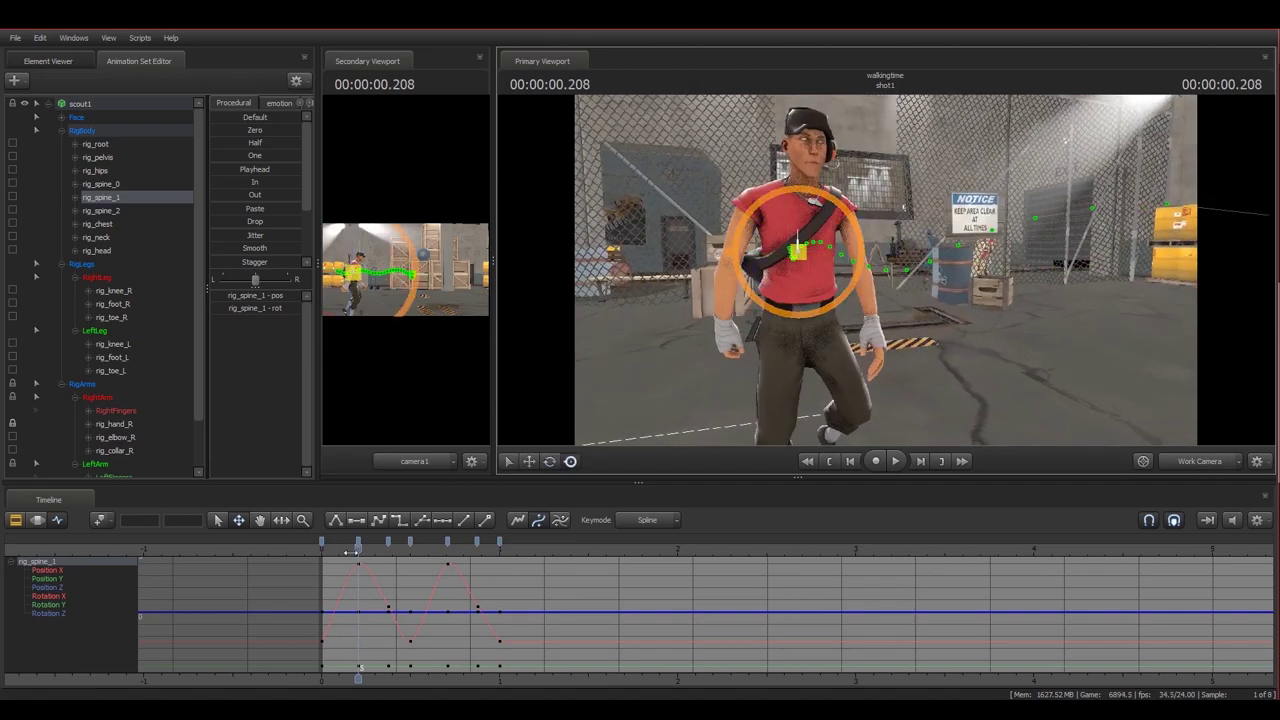
click(323, 549)
mouse_move(850, 230)
mouse_down()
mouse_move(838, 240)
mouse_move(873, 218)
mouse_move(850, 245)
mouse_move(846, 222)
mouse_move(800, 212)
mouse_move(860, 230)
mouse_up()
drag(860, 230, 862, 242)
- Twist rig_spine_1 at frame 5, and in the opposite direction at frame 12
drag(905, 288, 907, 293)
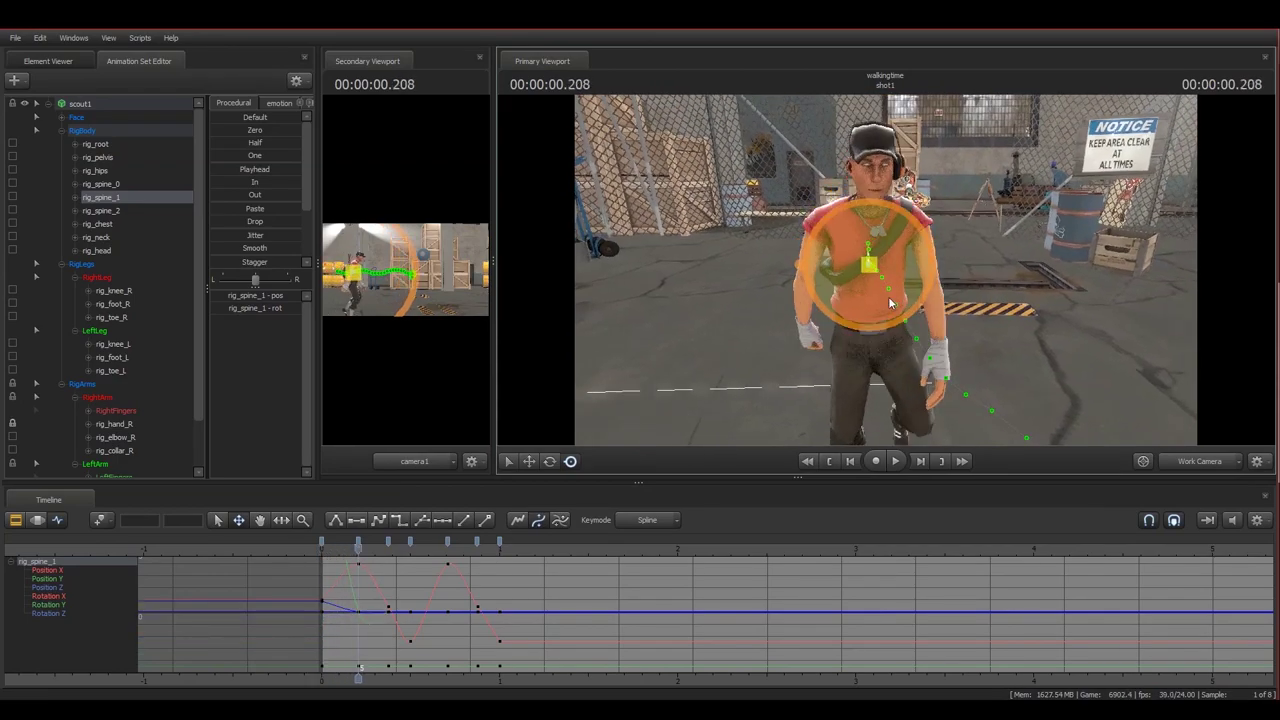
key(Down)
drag(822, 270, 880, 278)
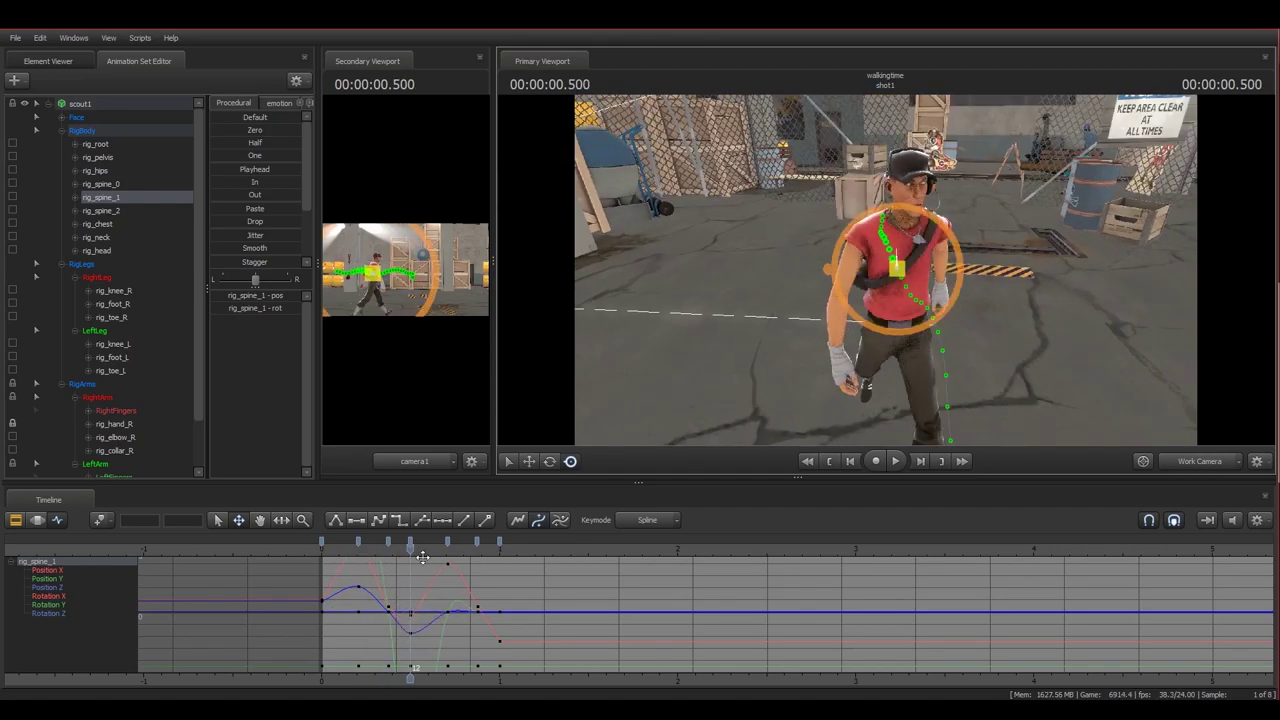
- Isolate rig_spine_1's Rotation Y curve and adjust the torso twist at frames 12, 17 and 24
click(46, 606)
key(e)
drag(356, 546, 410, 548)
drag(886, 270, 888, 282)
drag(410, 548, 447, 548)
drag(886, 270, 888, 278)
drag(862, 296, 866, 305)
drag(447, 548, 500, 548)
drag(830, 332, 831, 336)
drag(886, 270, 886, 258)
click(327, 548)
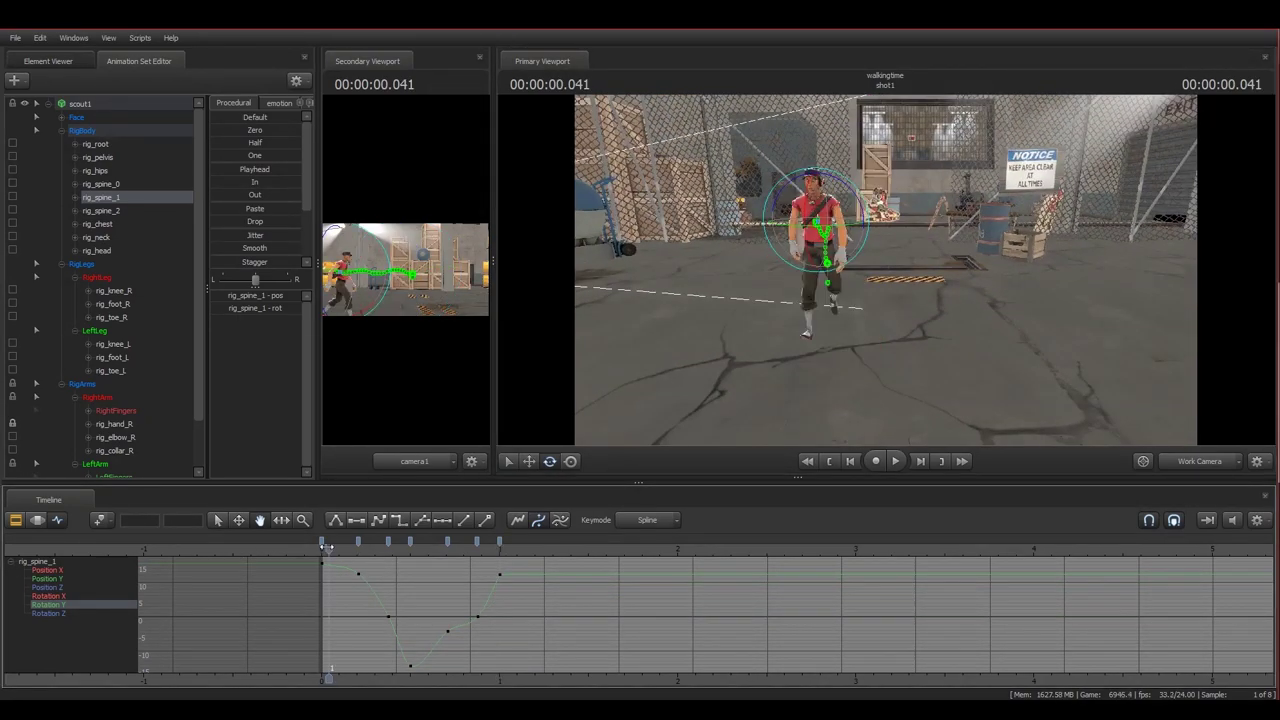
- Match rig_spine_1's frame 24 twist to frame 0 and rotate the torso at frame 21 to smooth the return
drag(358, 541, 484, 552)
drag(846, 240, 846, 256)
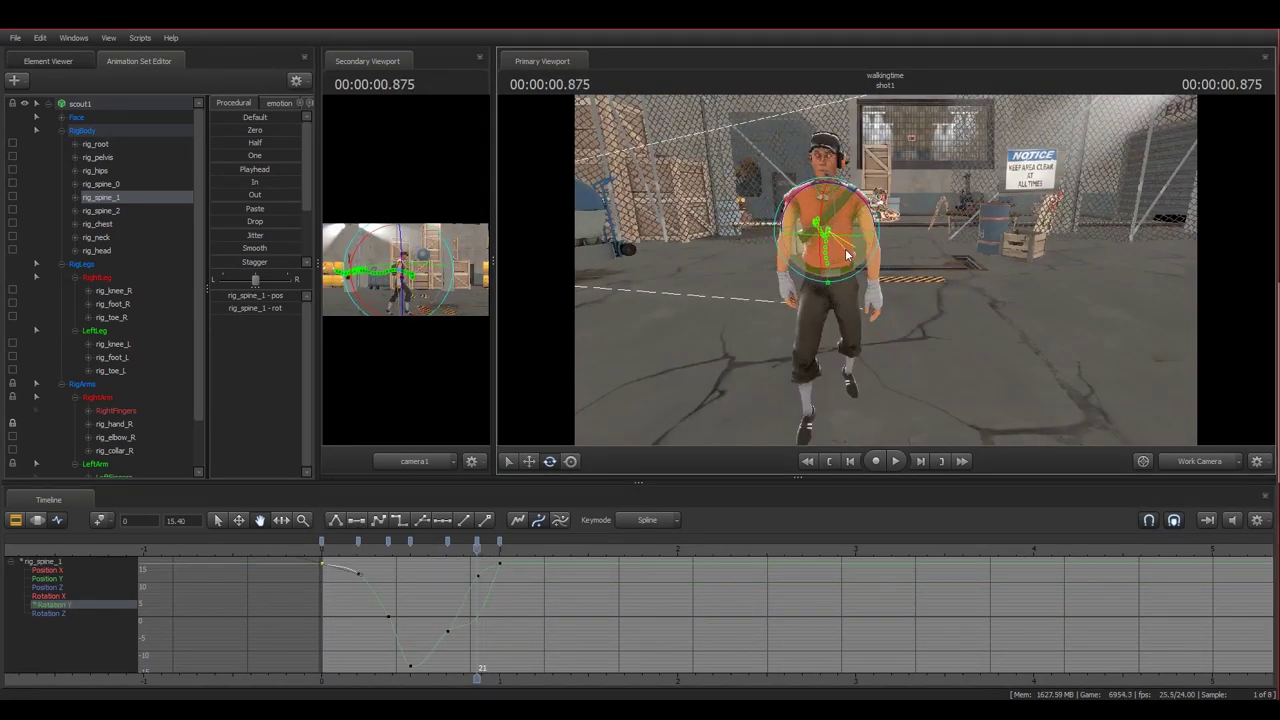
click(322, 548)
click(322, 549)
click(322, 550)
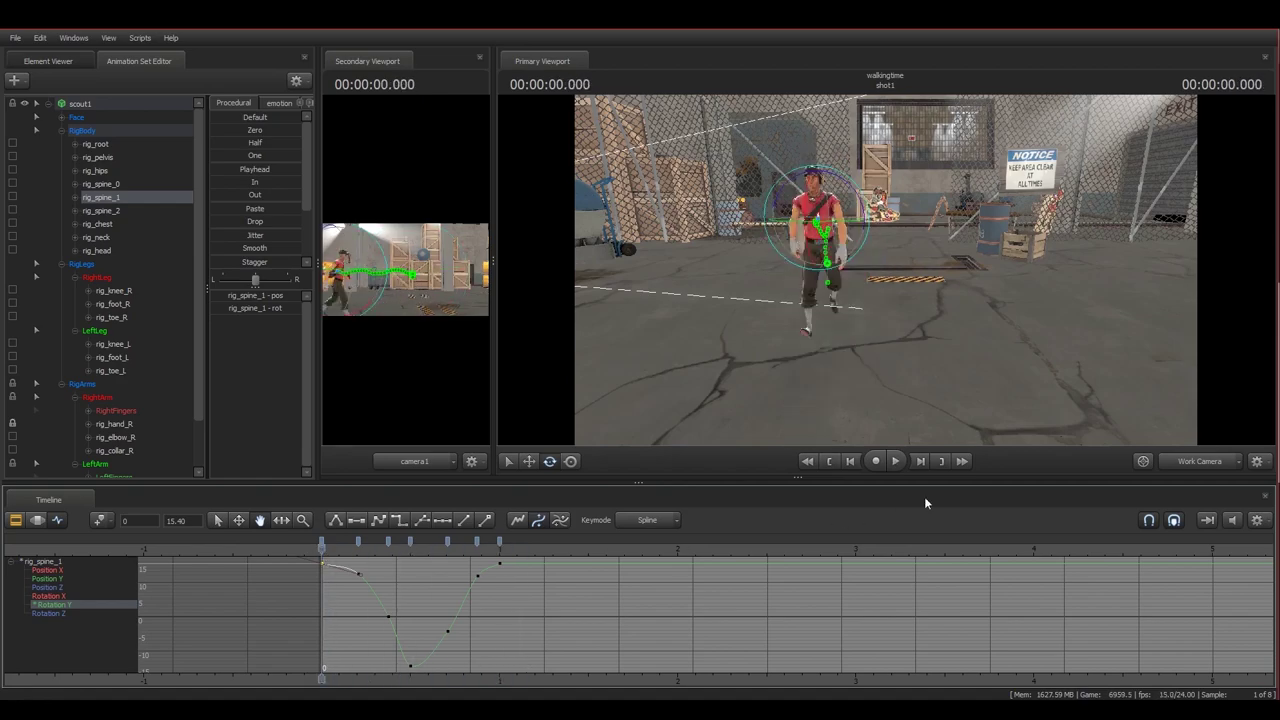
- Play the walk through the scene camera to review the torso twist, and return to the work camera
click(1188, 465)
key(space)
key(space)
click(324, 560)
click(1182, 462)
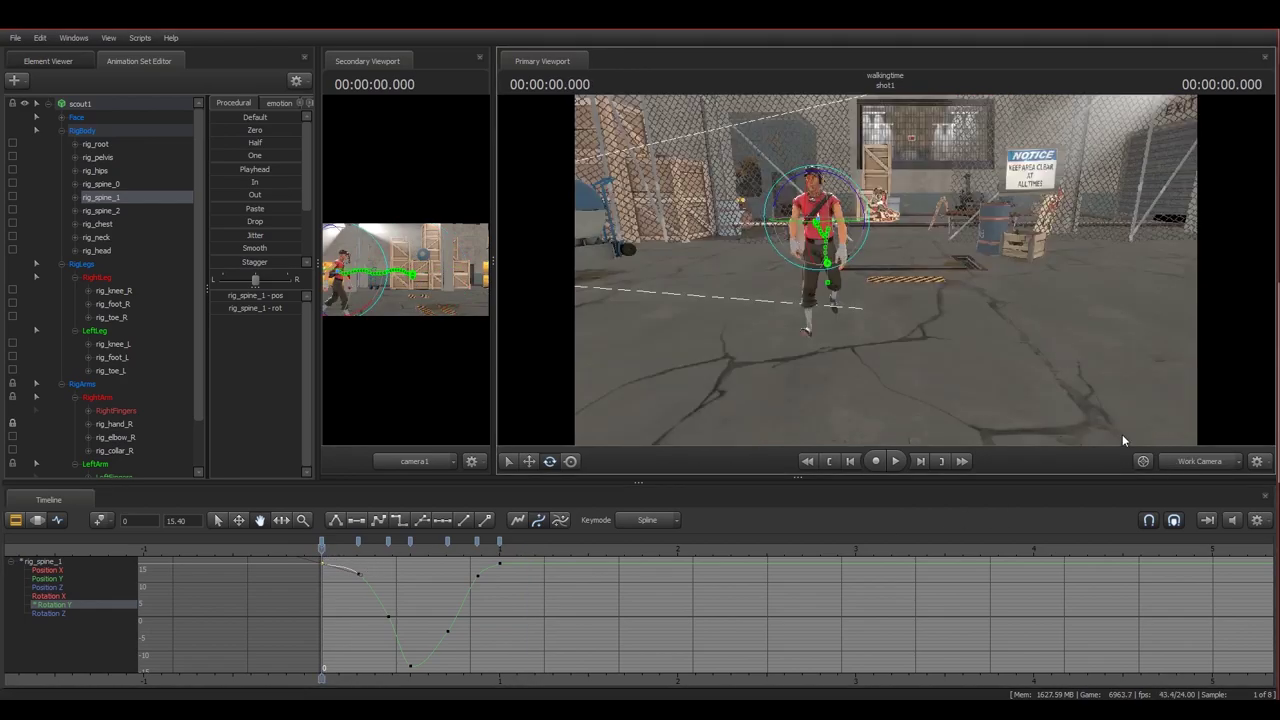
- Select rig_hand_R and examine the right hand's pose and motion path from the side at frame 0
key(w)
drag(885, 270, 953, 290)
key(w)
key(d)
click(946, 309)
ctrl+click(823, 246)
key(a)
drag(835, 252, 889, 270)
ctrl+click(825, 234)
mouse_move(827, 239)
mouse_down()
mouse_move(840, 245)
mouse_move(828, 236)
mouse_up()
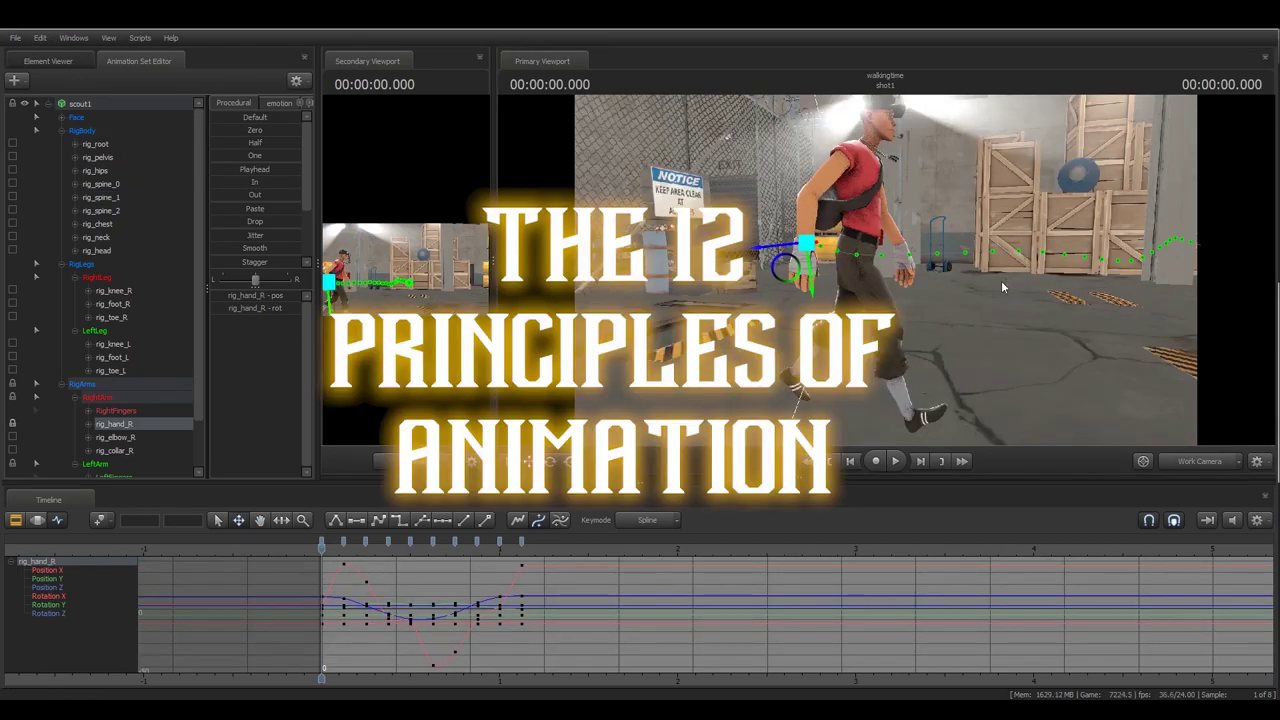
drag(1014, 312, 960, 312)
drag(860, 282, 847, 282)
alt+drag(769, 292, 867, 291)
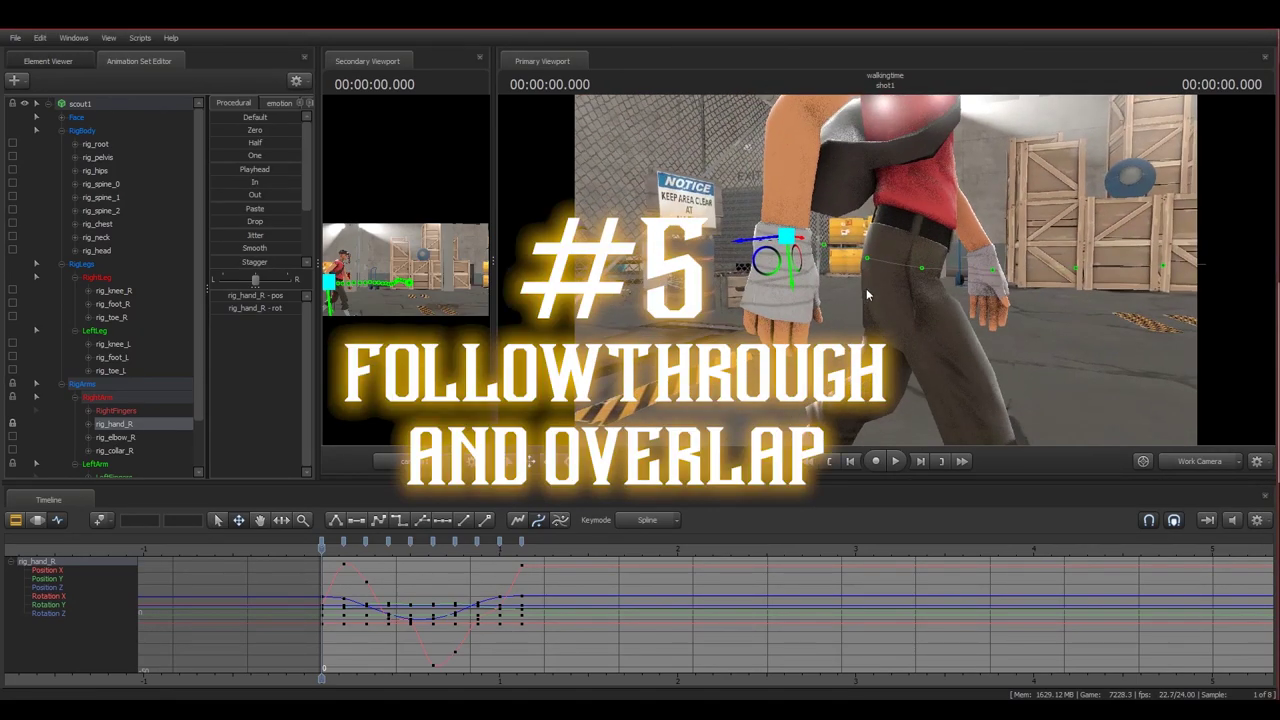
drag(827, 353, 758, 335)
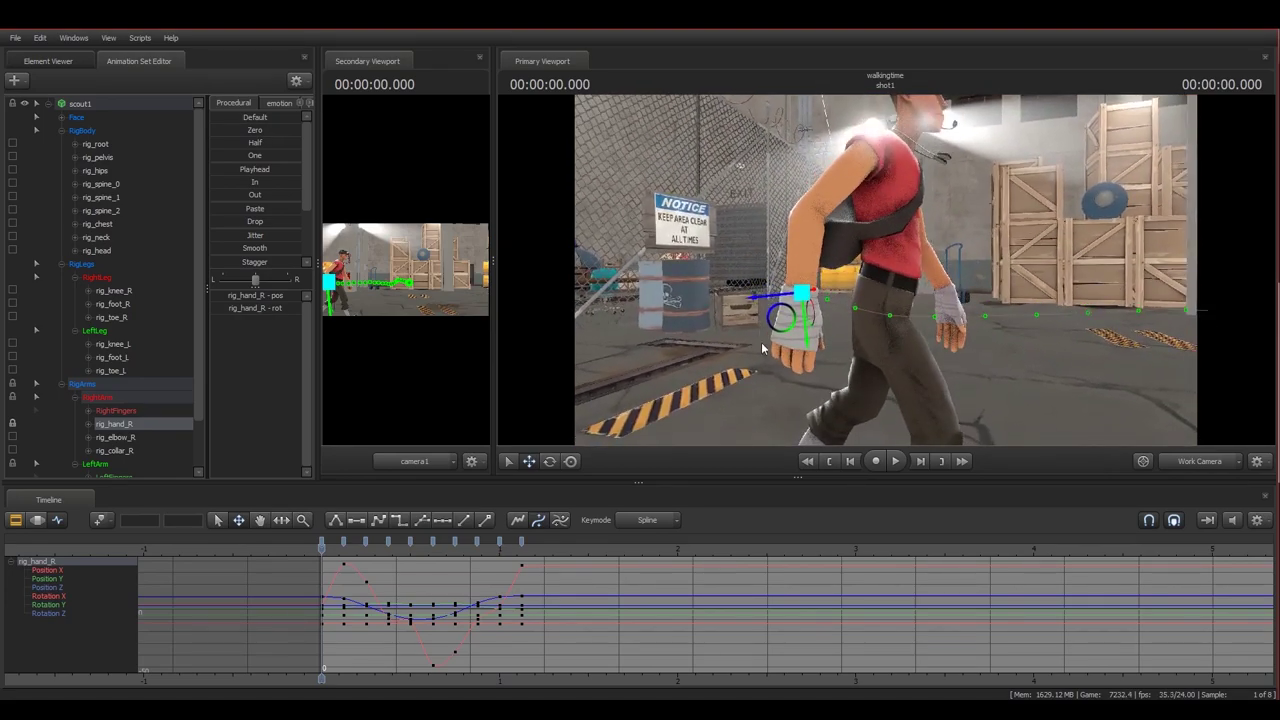
- Scrub through the first part of the walk to examine how the right hand follows through behind the arm
drag(325, 550, 335, 554)
drag(735, 300, 764, 311)
drag(886, 279, 886, 271)
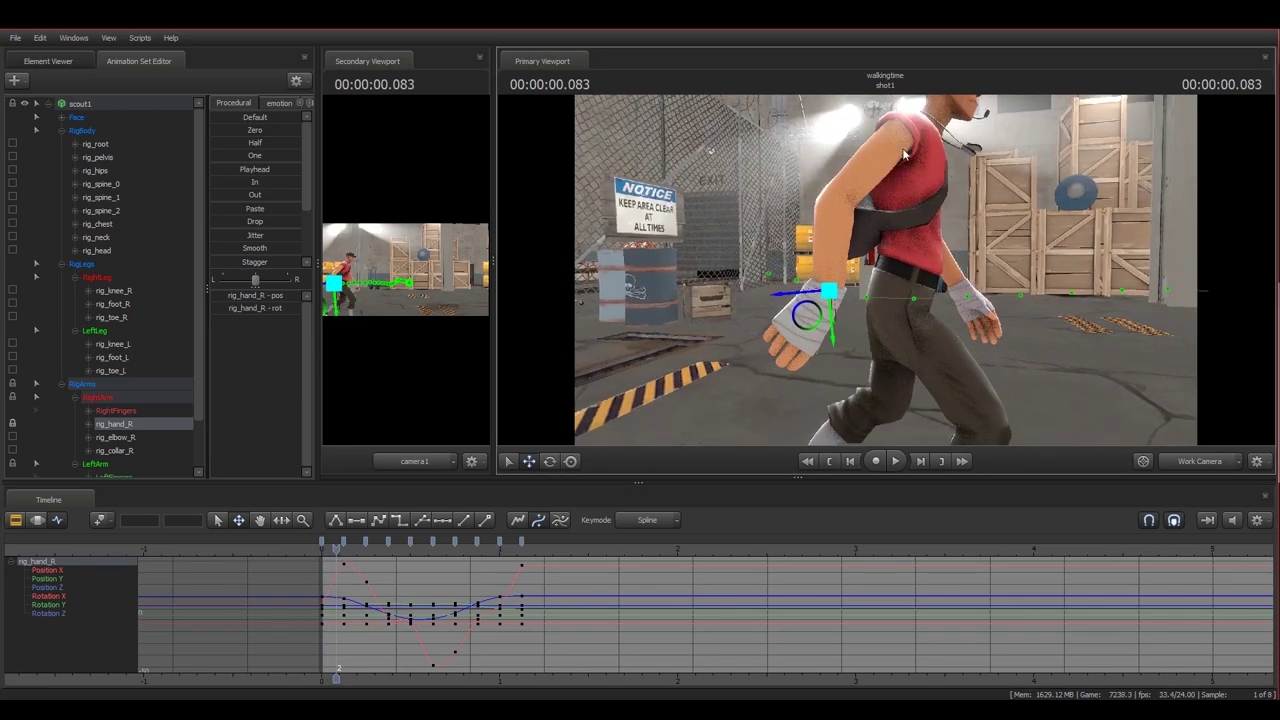
click(345, 549)
drag(700, 308, 700, 334)
drag(327, 550, 371, 554)
mouse_move(886, 270)
mouse_down()
mouse_move(920, 270)
mouse_move(908, 270)
mouse_up()
key(s)
drag(373, 552, 386, 555)
key(d)
mouse_move(886, 270)
mouse_down()
mouse_move(852, 270)
mouse_move(886, 270)
mouse_up()
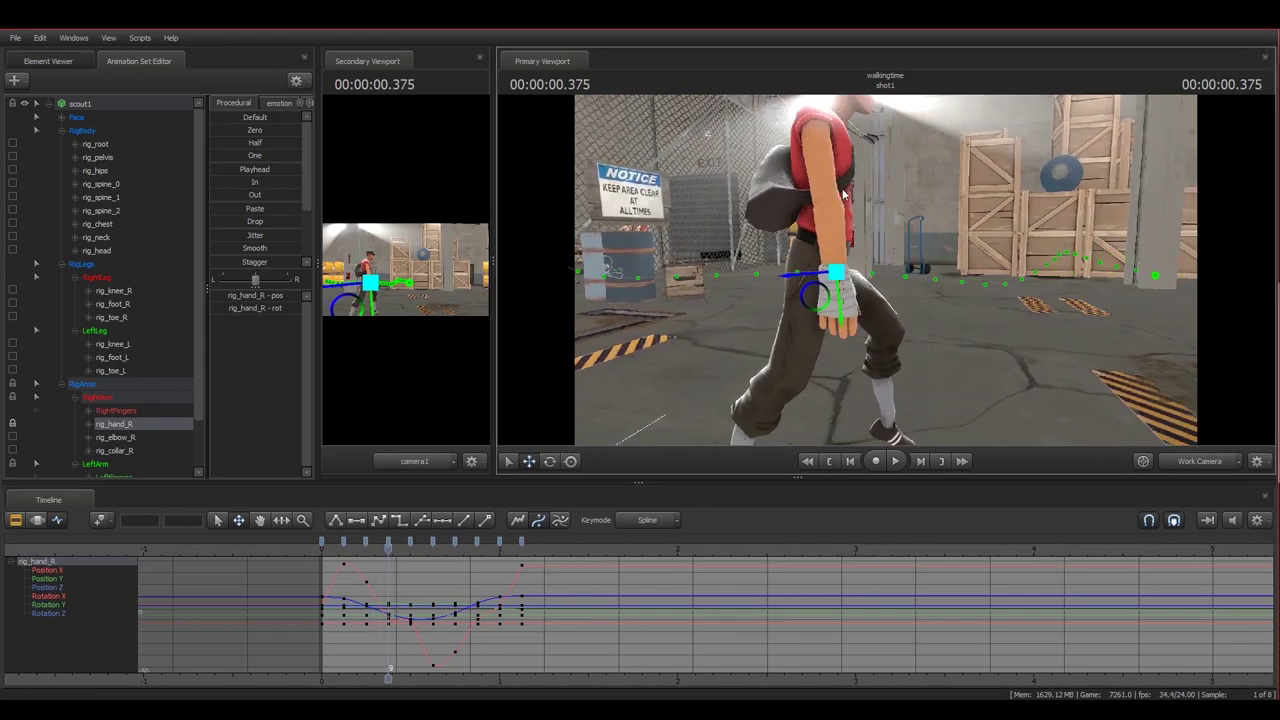
drag(388, 550, 439, 554)
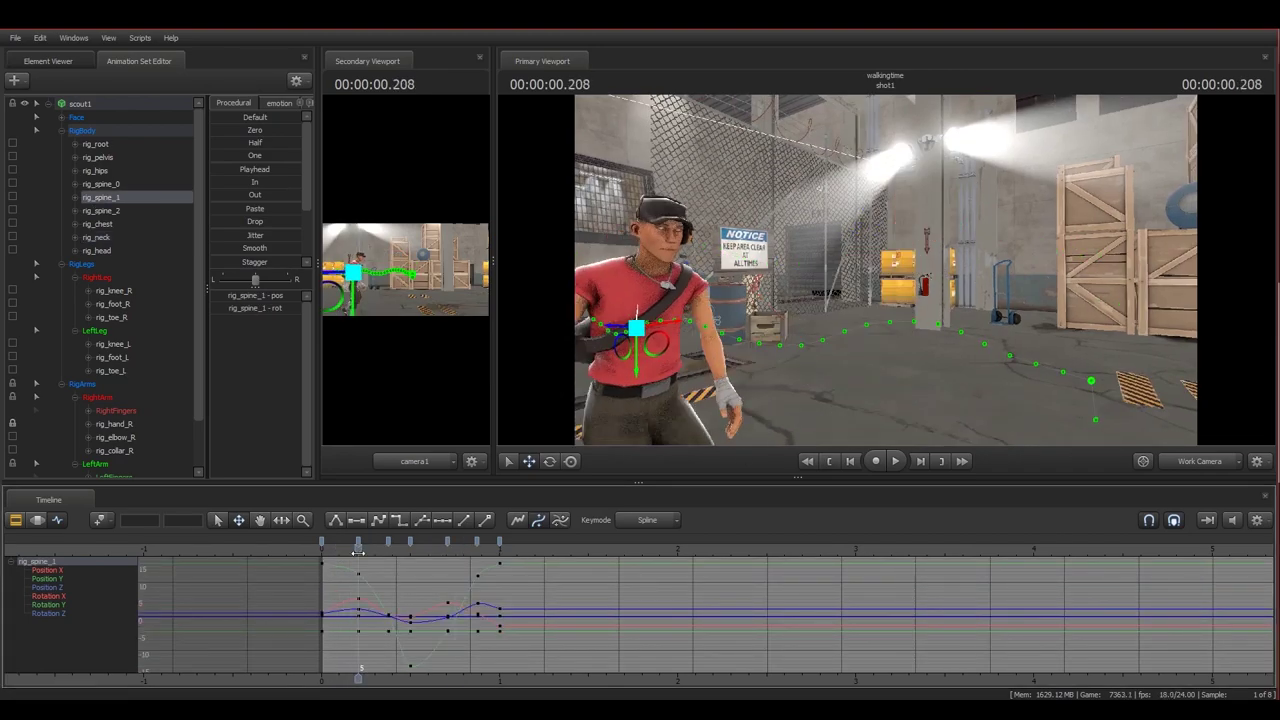
- Scrub to frame 5 with rig_spine_1 selected to examine the torso's lean in the down pose
drag(885, 270, 925, 272)
drag(330, 548, 359, 548)
drag(660, 343, 655, 370)
- Move rig_neck's peak keys to frames 5 and 17 and return the playhead to frame 0
drag(359, 577, 446, 579)
click(463, 542)
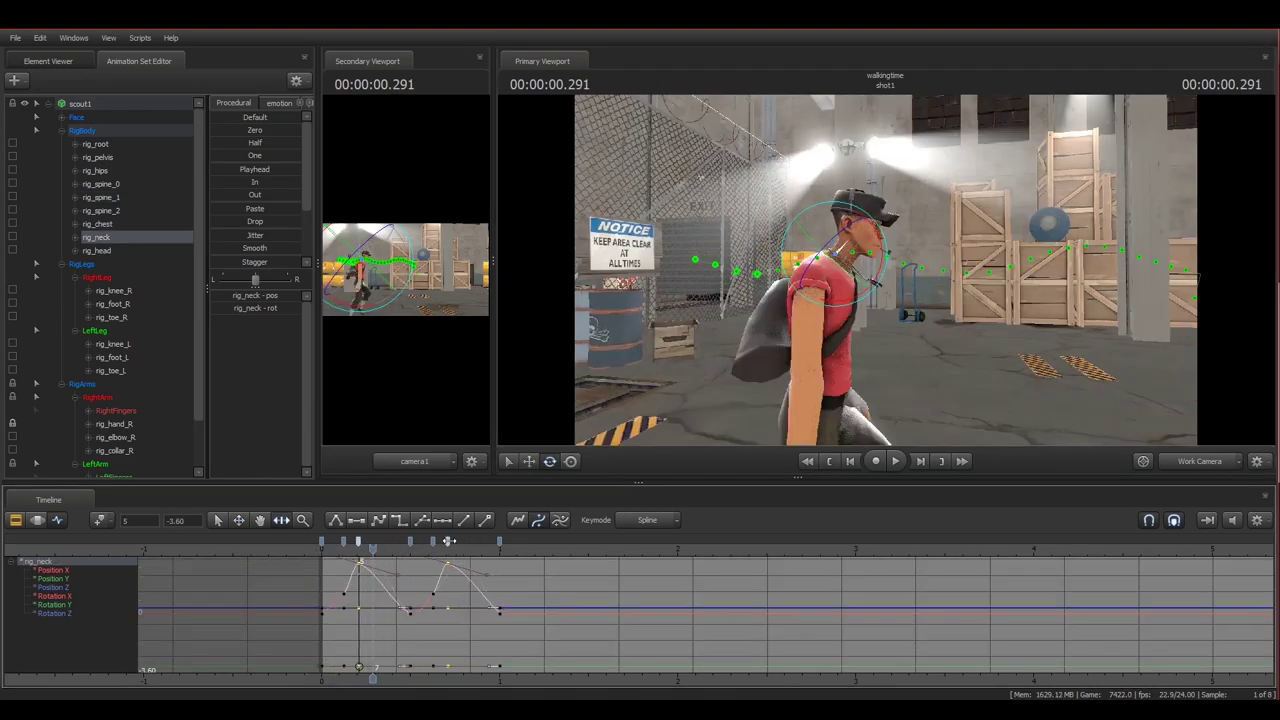
drag(345, 548, 322, 548)
drag(700, 350, 695, 352)
key(s)
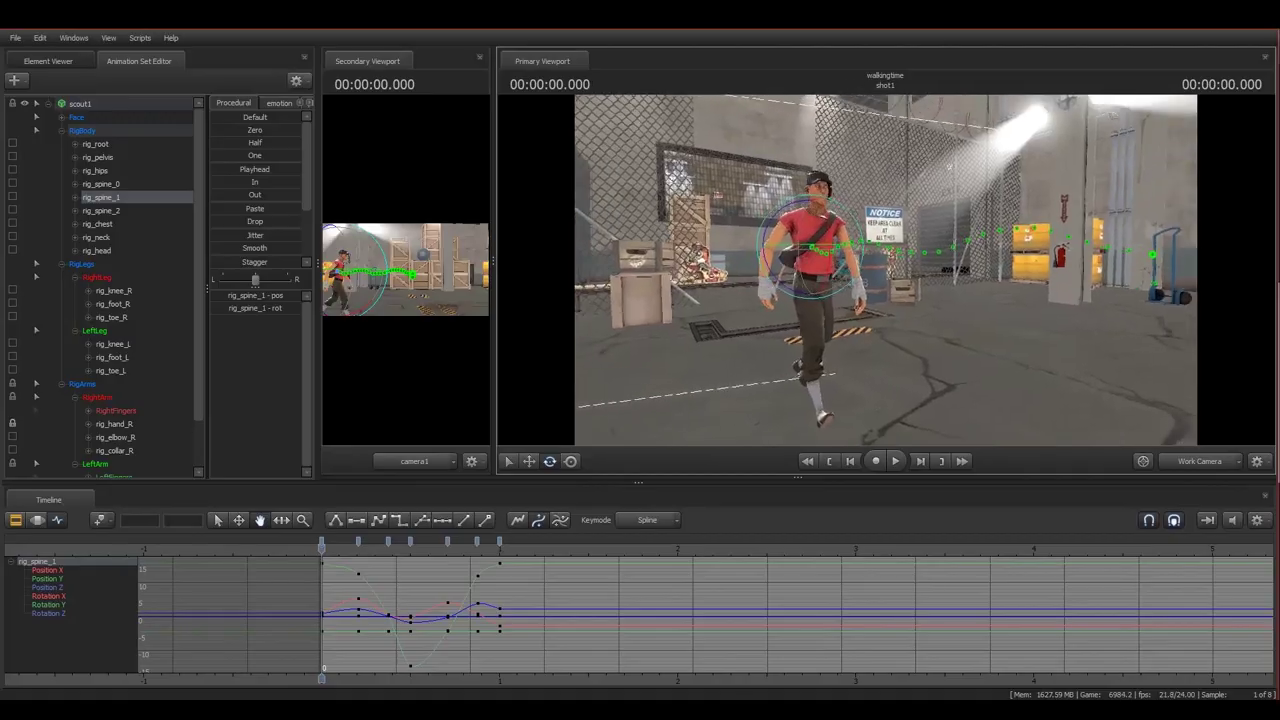
key(d)
drag(886, 270, 792, 268)
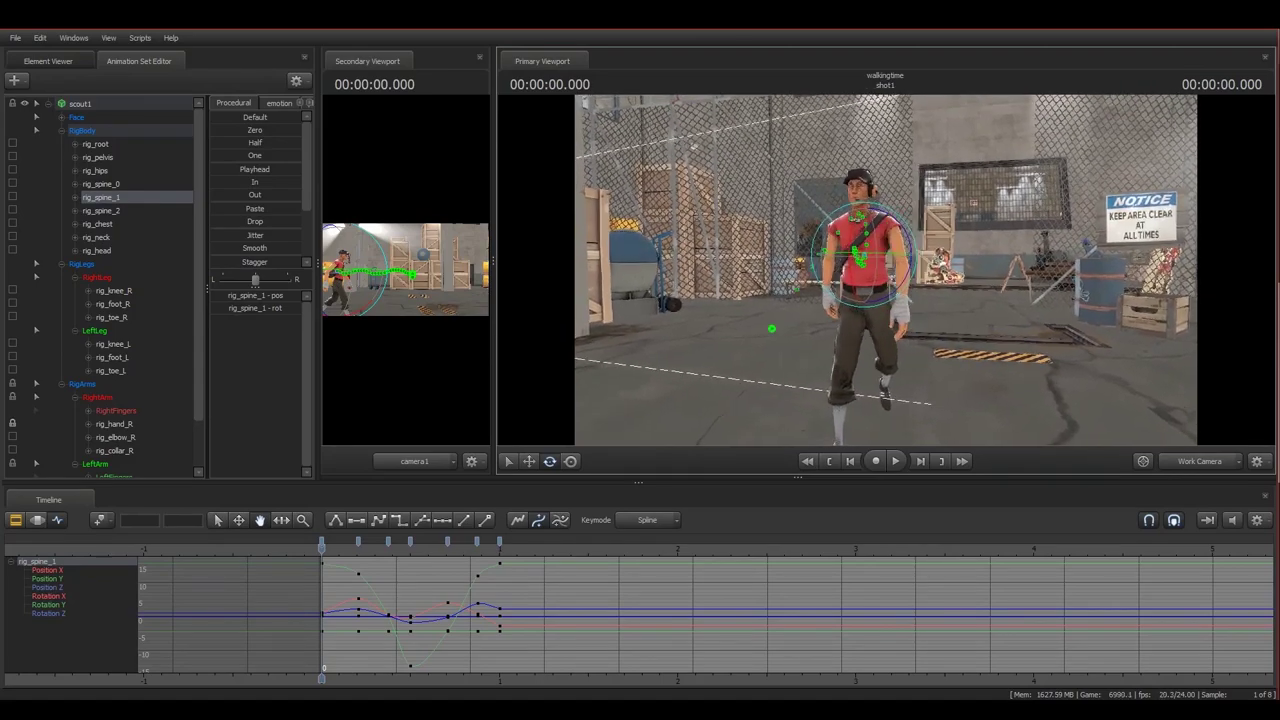
drag(886, 270, 887, 270)
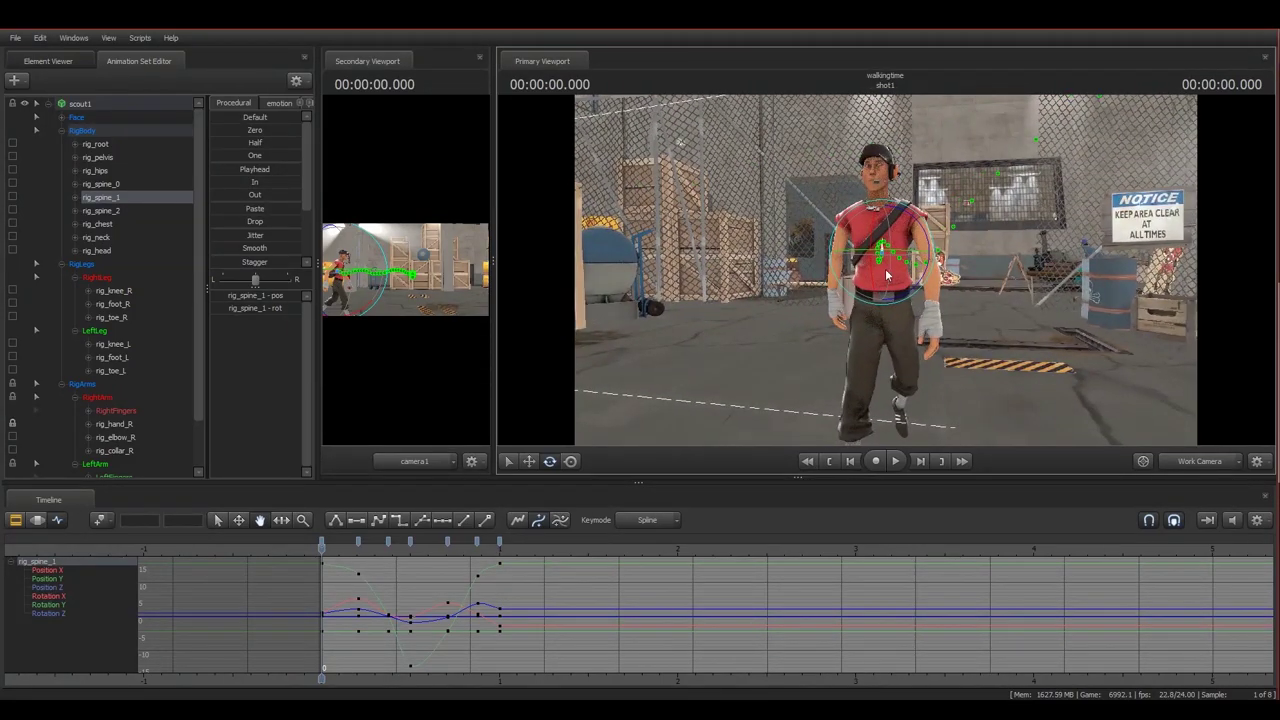